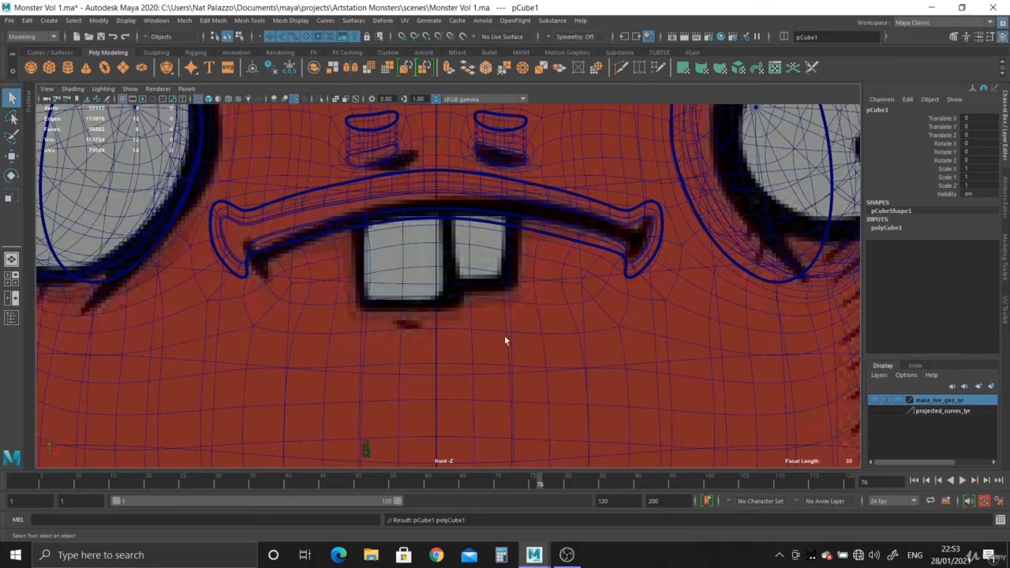
- Scale the cube at the origin uniformly to about 4.86 in the front view
alt+right_drag(556, 407, 108, 224)
alt+right_drag(505, 299, 284, 207)
alt+middle_drag(355, 390, 353, 219)
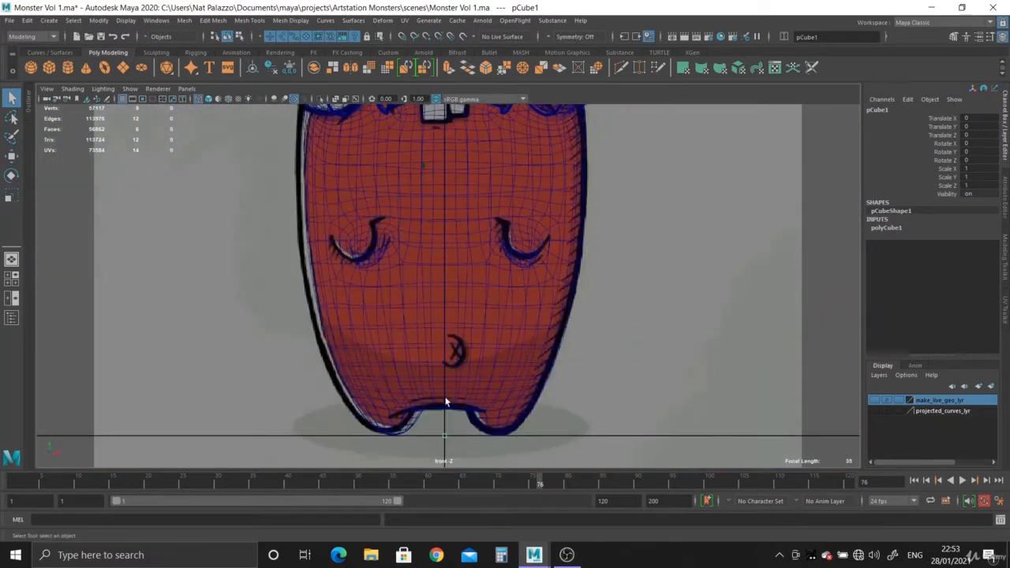
key(w)
key(r)
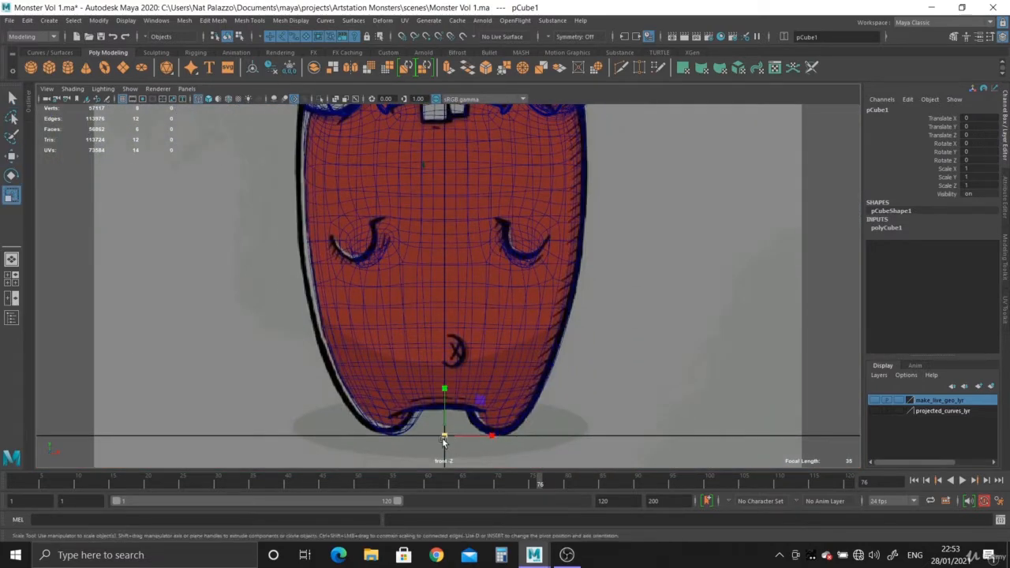
drag(455, 444, 456, 441)
- Move the cube up onto the larger tooth in the reference drawing, at about X -2.9 and Y 90.75
key(w)
drag(446, 394, 460, 122)
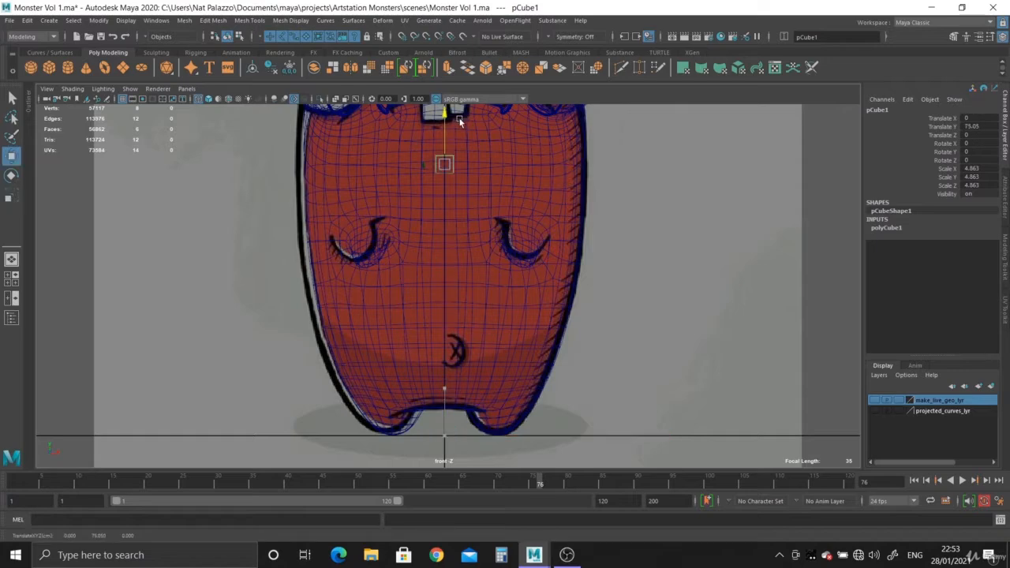
alt+middle_drag(456, 120, 455, 325)
alt+right_drag(416, 282, 493, 439)
drag(443, 419, 432, 327)
alt+right_drag(433, 327, 504, 394)
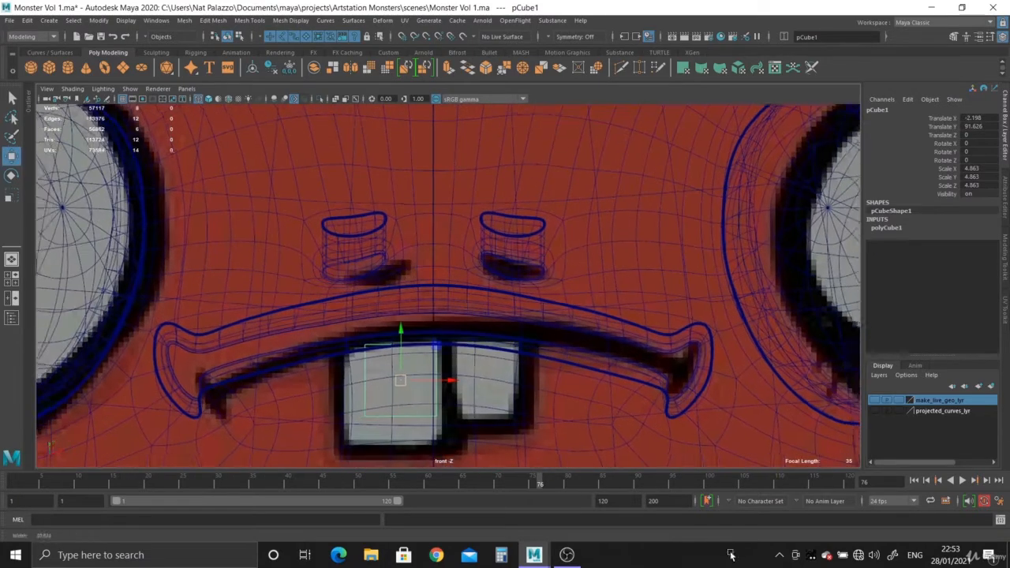
alt+middle_drag(503, 394, 503, 299)
alt+right_drag(379, 288, 413, 308)
drag(371, 279, 426, 302)
- Scale the cube to the drawn larger tooth's proportions, about 5.89 in X and 7.24 in Y
key(r)
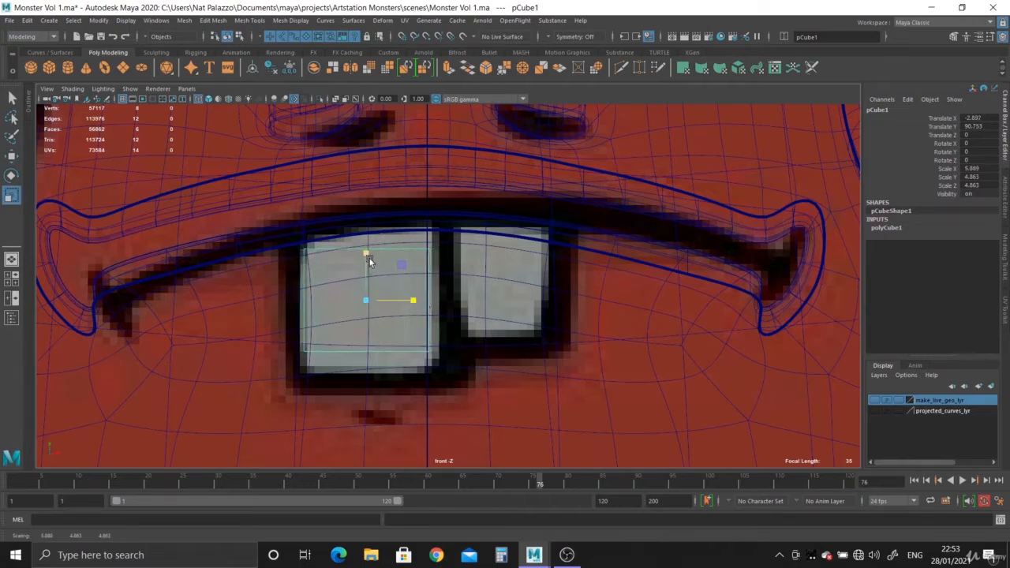
drag(369, 258, 370, 235)
alt+middle_drag(365, 350, 430, 350)
alt+right_drag(406, 292, 525, 394)
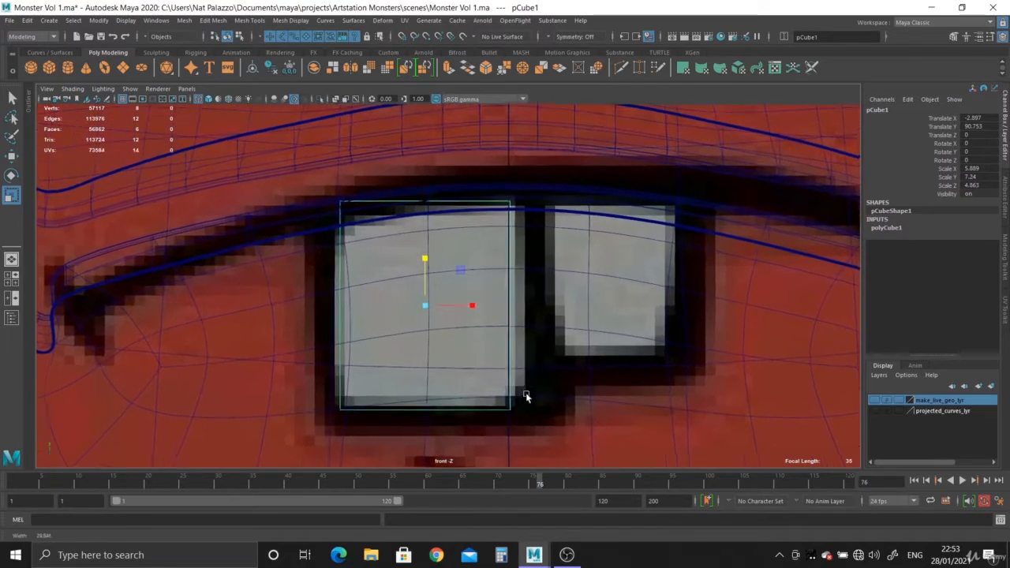
alt+middle_drag(508, 383, 508, 358)
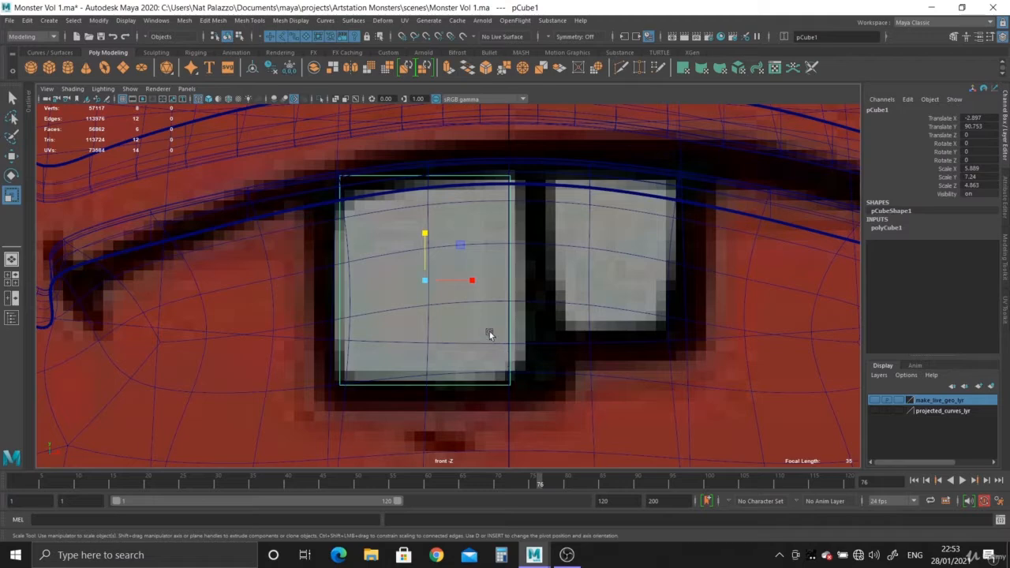
alt+middle_drag(489, 334, 453, 254)
alt+right_drag(453, 254, 465, 213)
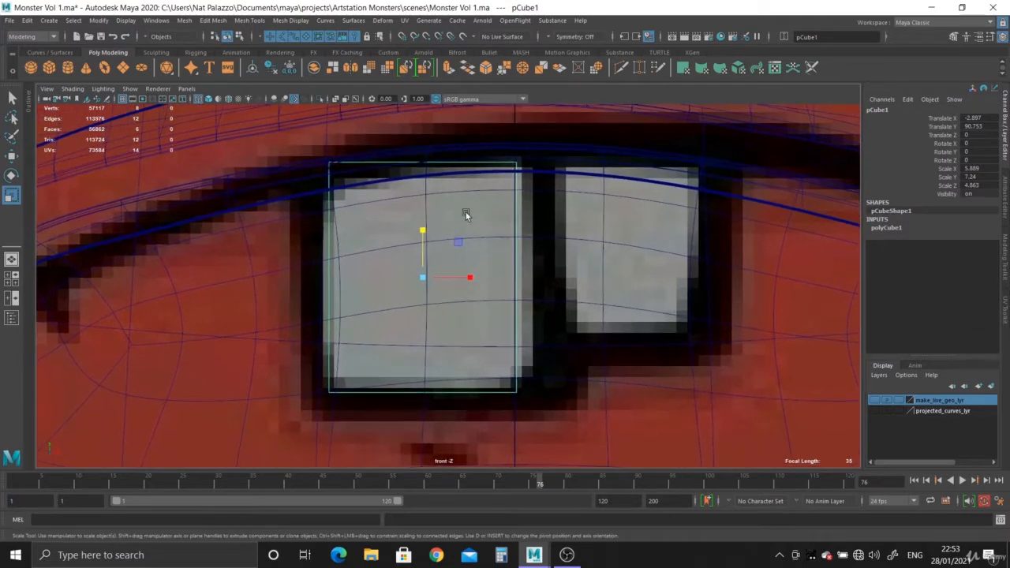
right_click(515, 307)
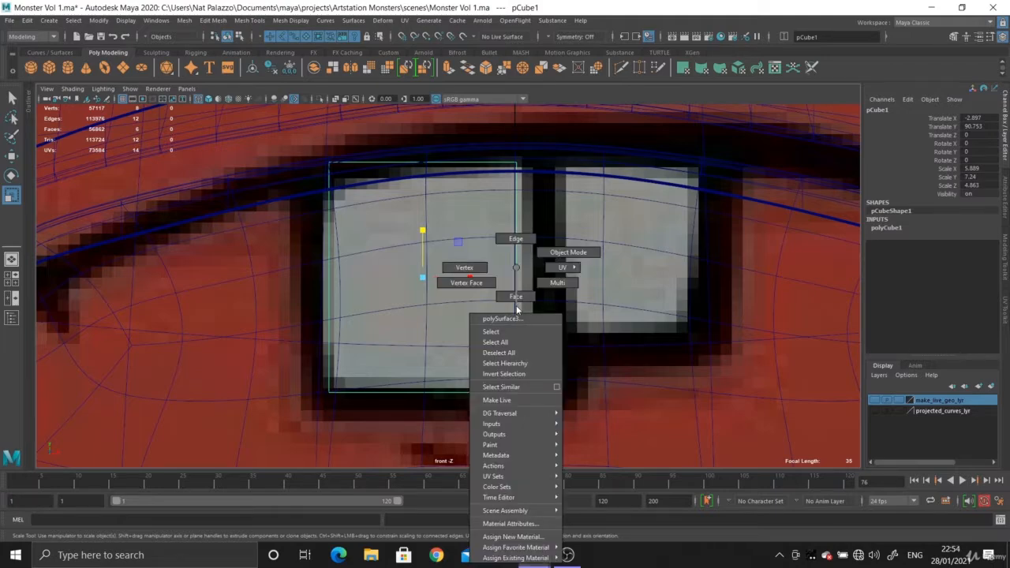
click(464, 268)
key(ctrl+z)
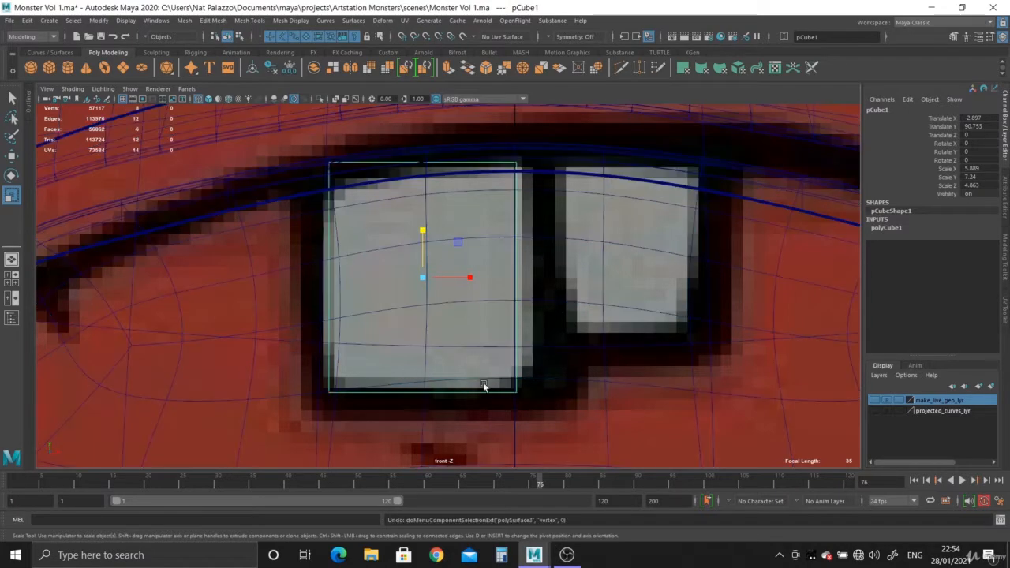
- Move the tooth cube forward out of the body in the perspective view, to about Z 45.9
key(space)
- Widen the base of the tooth cube by scaling its bottom vertices in X in the front view
key(space)
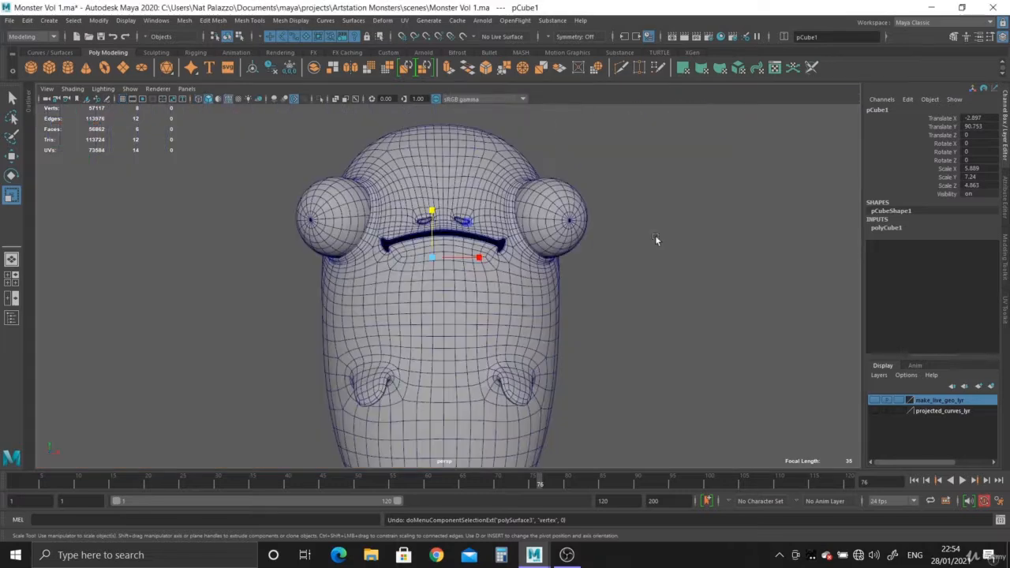
key(w)
alt+drag(464, 301, 532, 327)
key(space)
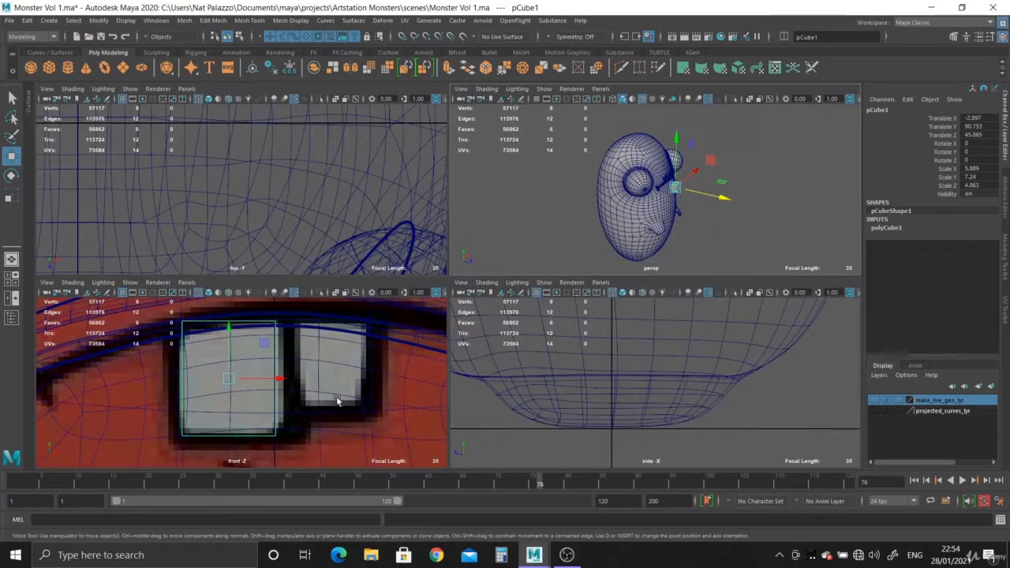
key(space)
right_drag(514, 296, 295, 248)
drag(278, 360, 594, 438)
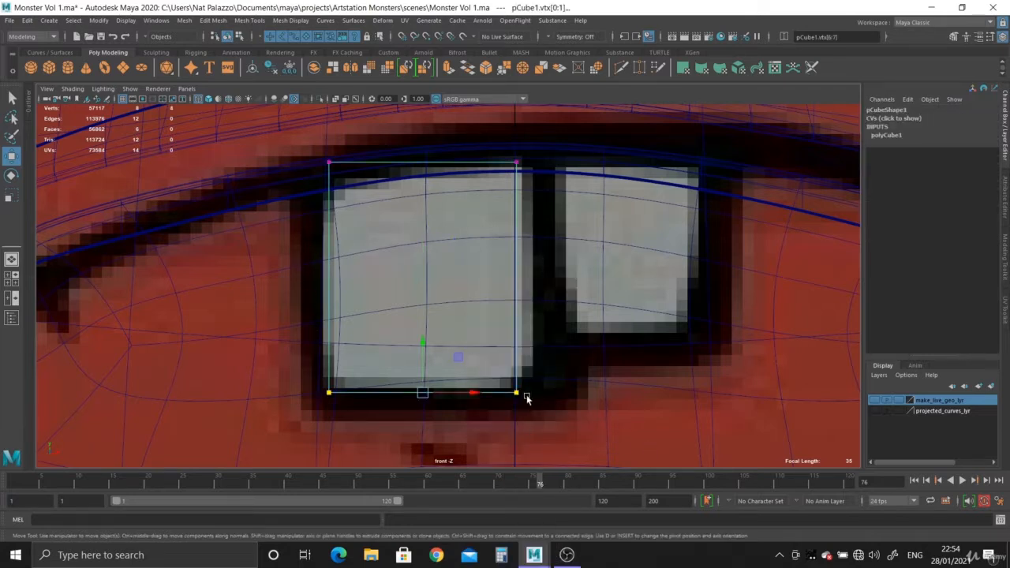
key(r)
drag(471, 392, 478, 394)
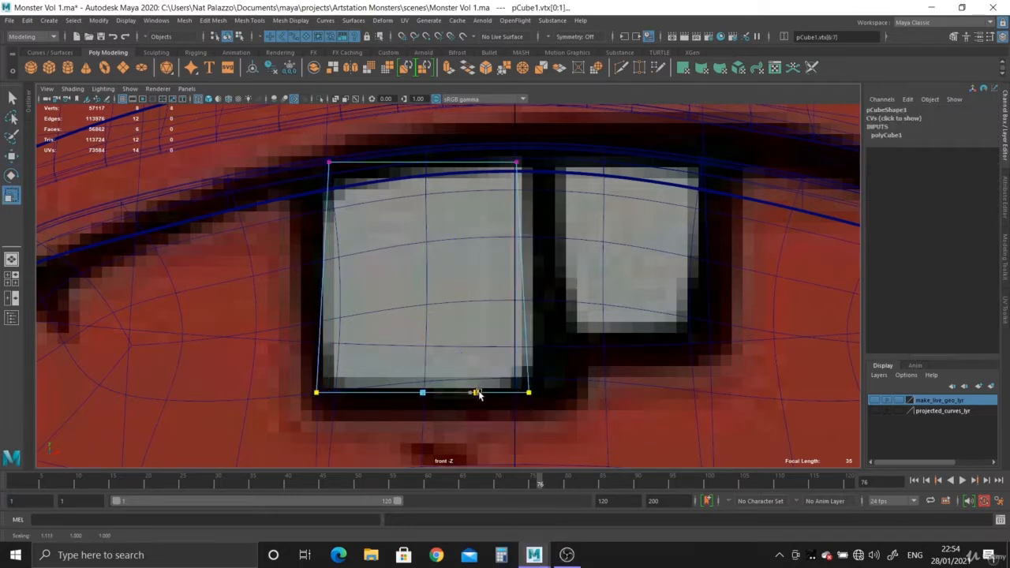
- Scale the tooth cube's top vertices slightly in X to fit the drawn tooth
alt+middle_drag(464, 334, 464, 386)
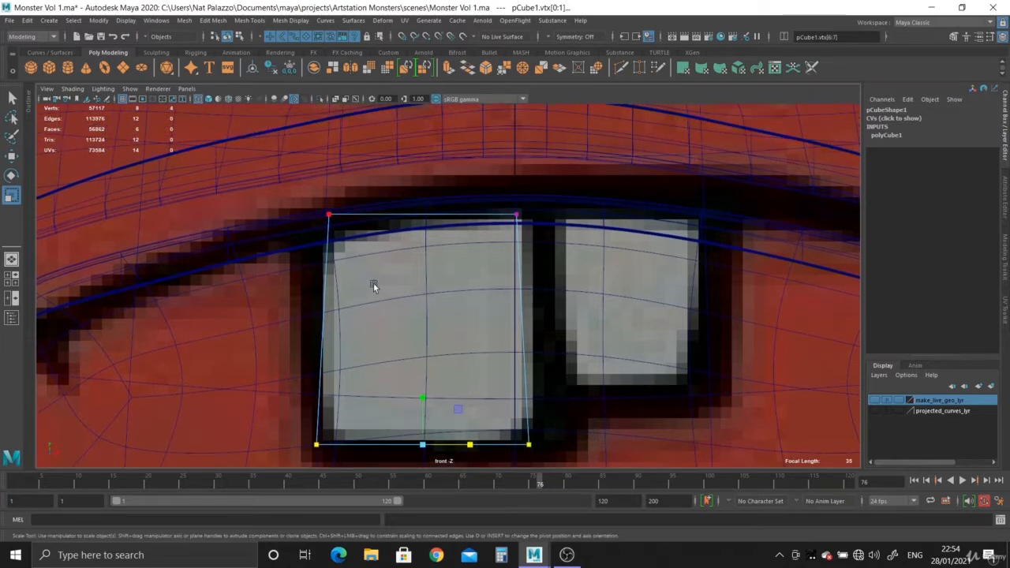
drag(257, 180, 588, 267)
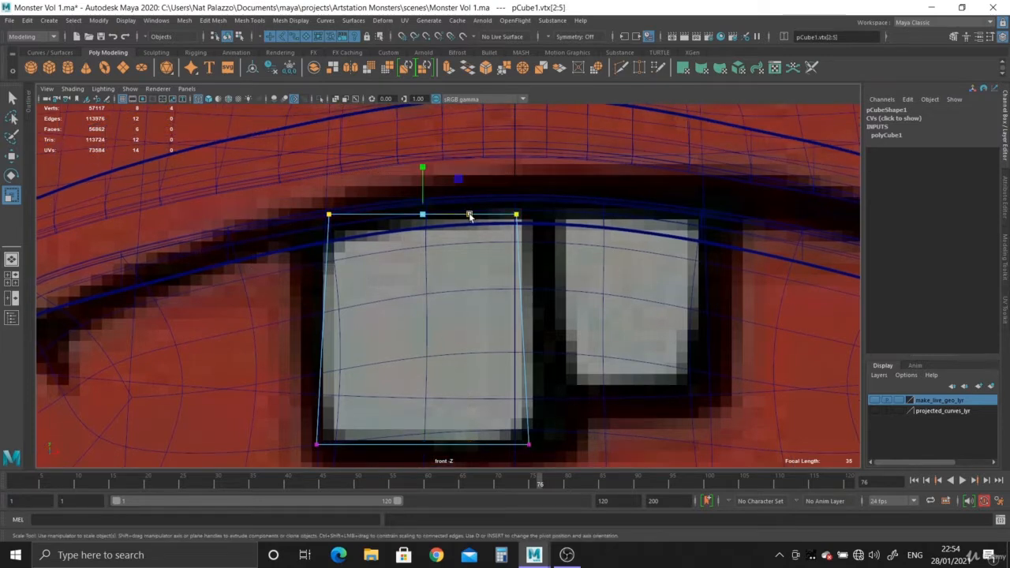
drag(469, 215, 473, 218)
mouse_move(517, 296)
alt+right_down()
mouse_move(489, 213)
mouse_move(525, 294)
alt+right_up()
- Return to object mode and flatten the tooth cube to a Z scale of about 1.08
key(space)
key(space)
alt+right_drag(615, 235, 609, 271)
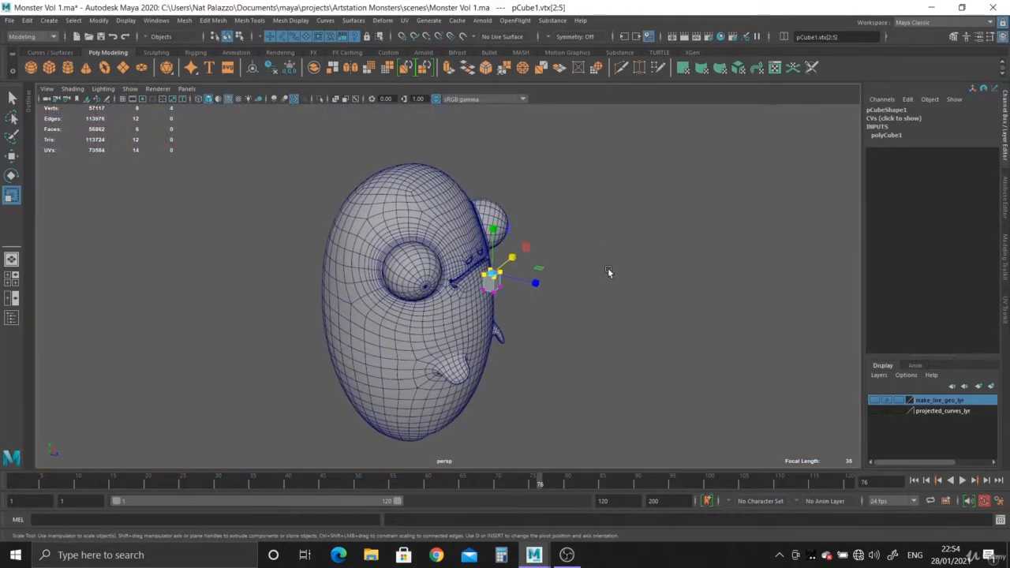
key(f)
alt+right_drag(606, 363, 279, 243)
alt+drag(410, 323, 457, 316)
key(F8)
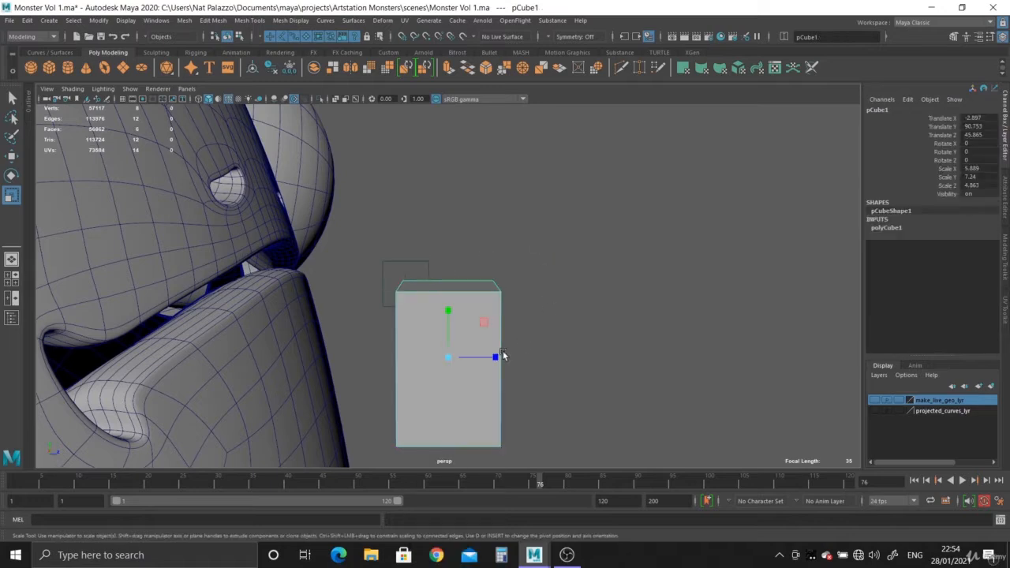
alt+drag(541, 395, 552, 334)
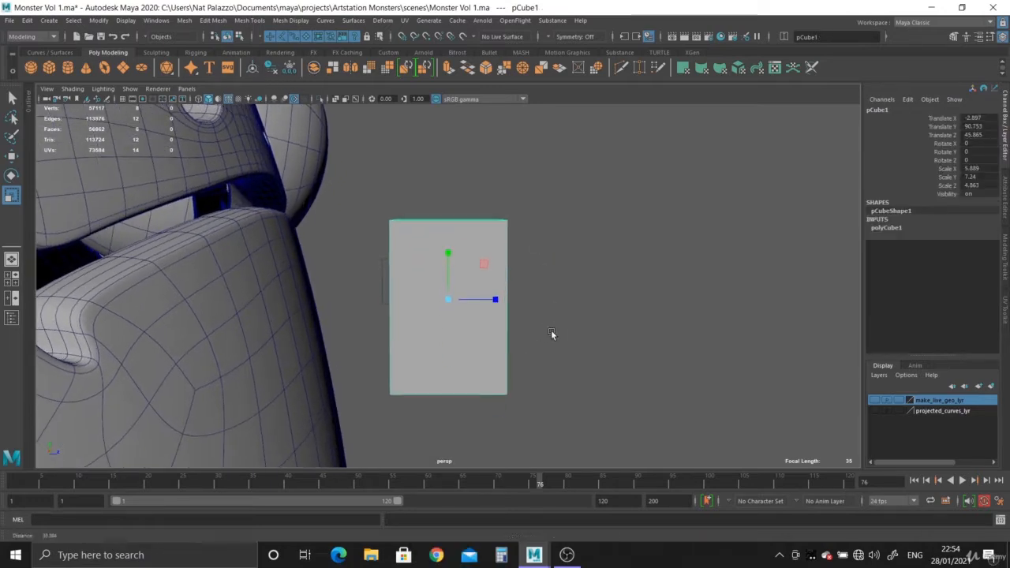
drag(494, 298, 560, 137)
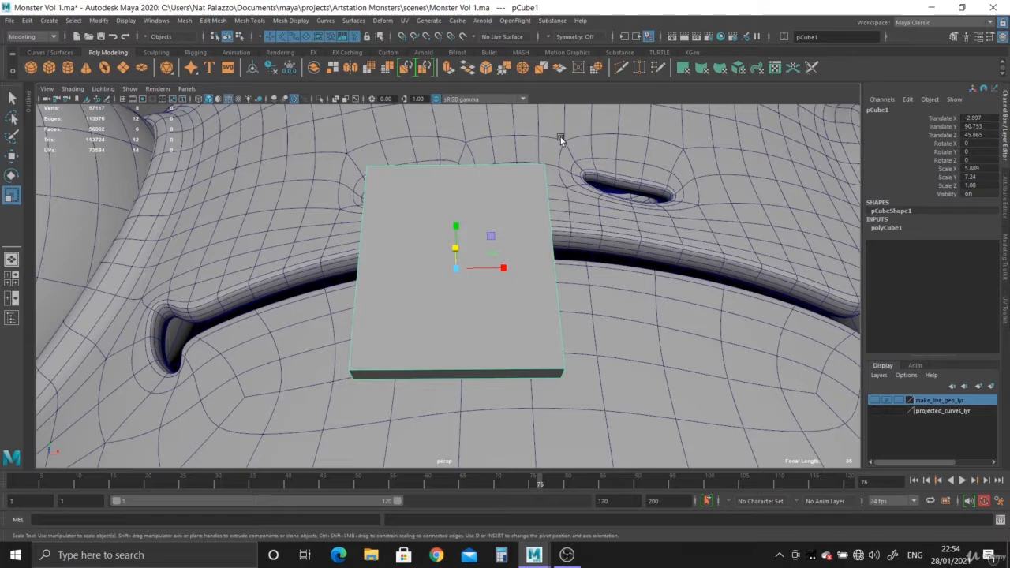
- Cut a vertical edge loop through the middle of the tooth with the Multi-Cut tool
click(621, 68)
alt+drag(513, 334, 503, 365)
alt+right_drag(461, 273, 488, 330)
alt+drag(488, 331, 442, 255)
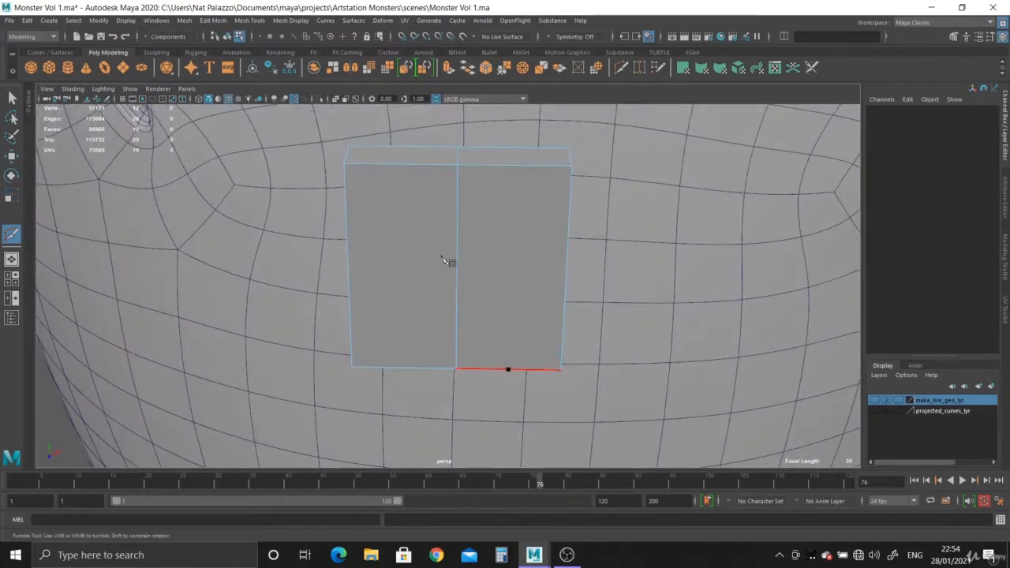
alt+middle_drag(442, 255, 442, 313)
- Delete the two top faces of the tooth block
click(12, 96)
right_drag(365, 242, 368, 267)
click(386, 226)
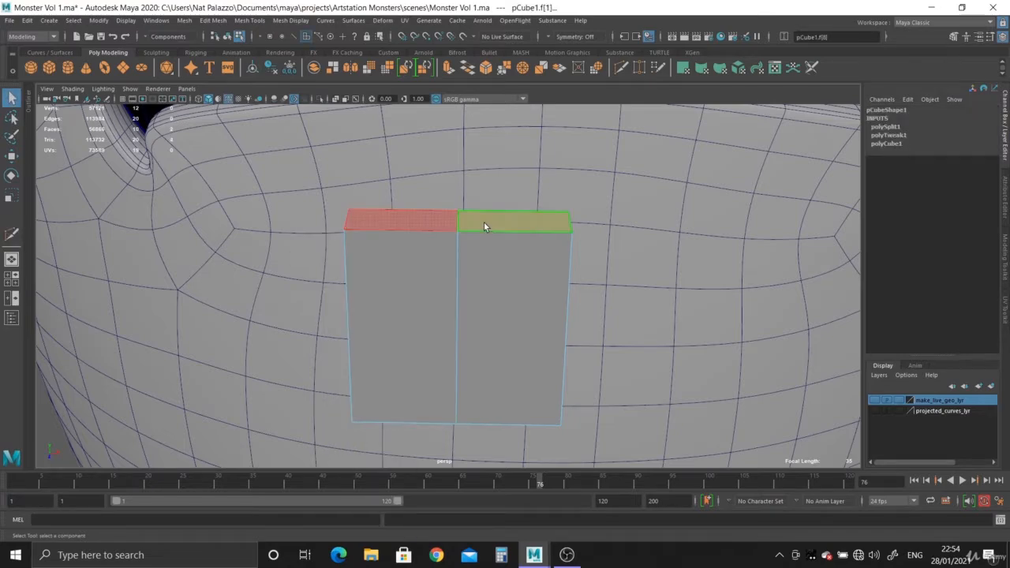
key(Delete)
- Bevel the tooth's two bottom corner edges with a fraction of 0.12 and 3 segments
alt+right_drag(537, 289, 395, 254)
alt+drag(394, 254, 388, 200)
alt+middle_drag(410, 233, 420, 273)
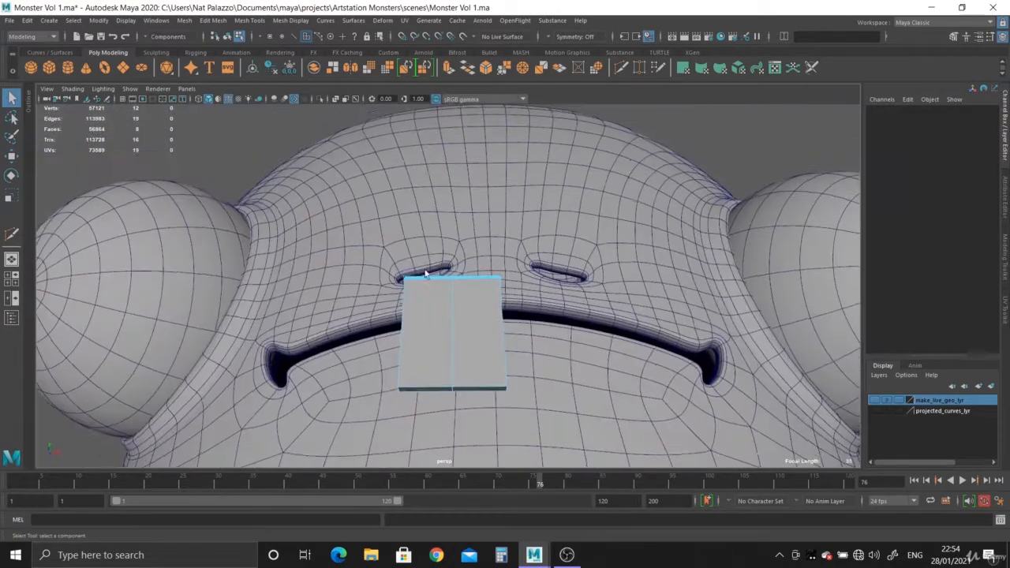
alt+drag(481, 331, 438, 349)
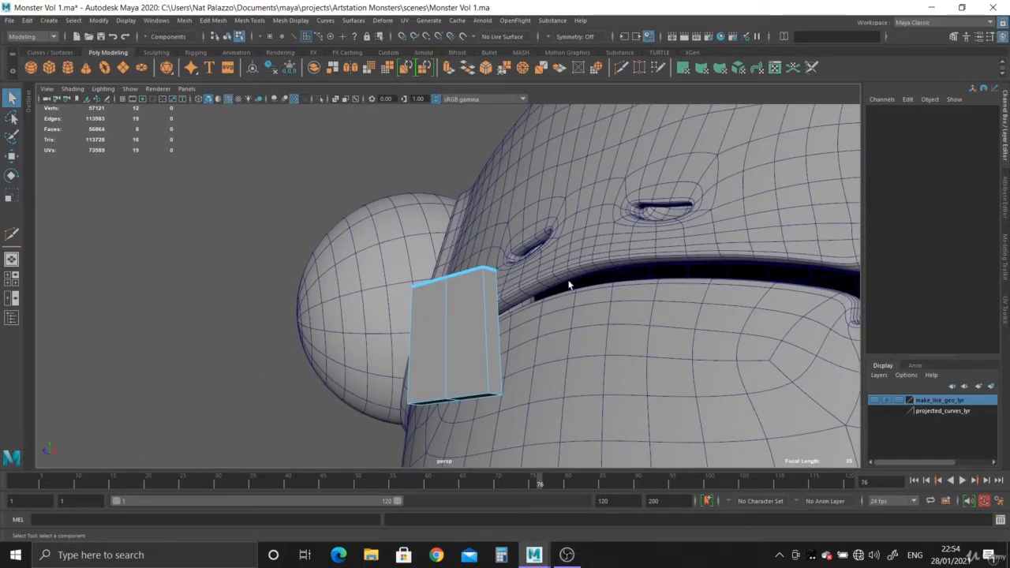
alt+right_drag(558, 291, 455, 295)
alt+drag(432, 308, 489, 329)
alt+middle_drag(489, 330, 488, 240)
alt+right_drag(497, 332, 593, 446)
alt+drag(328, 217, 347, 252)
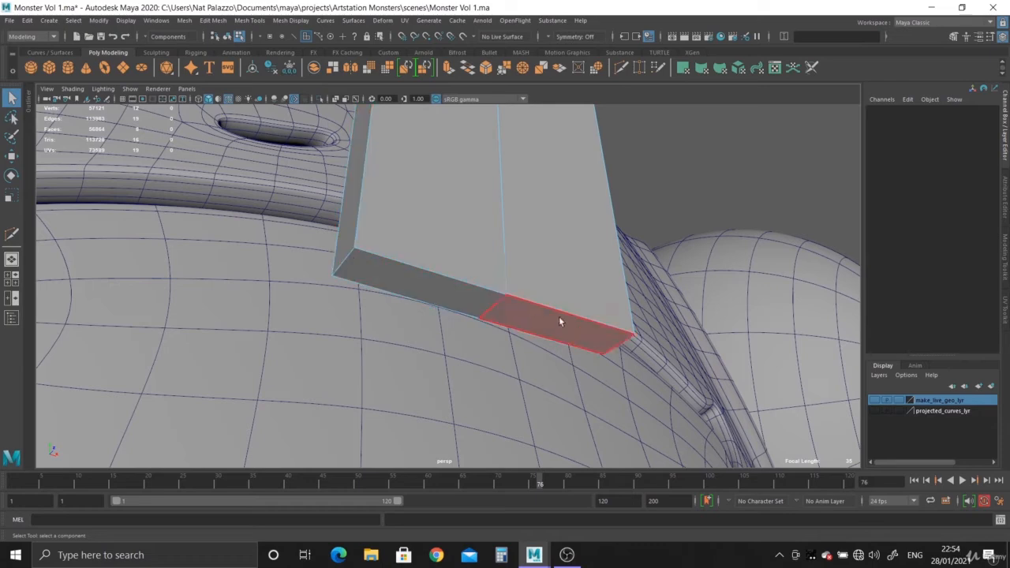
right_drag(390, 261, 388, 215)
click(345, 263)
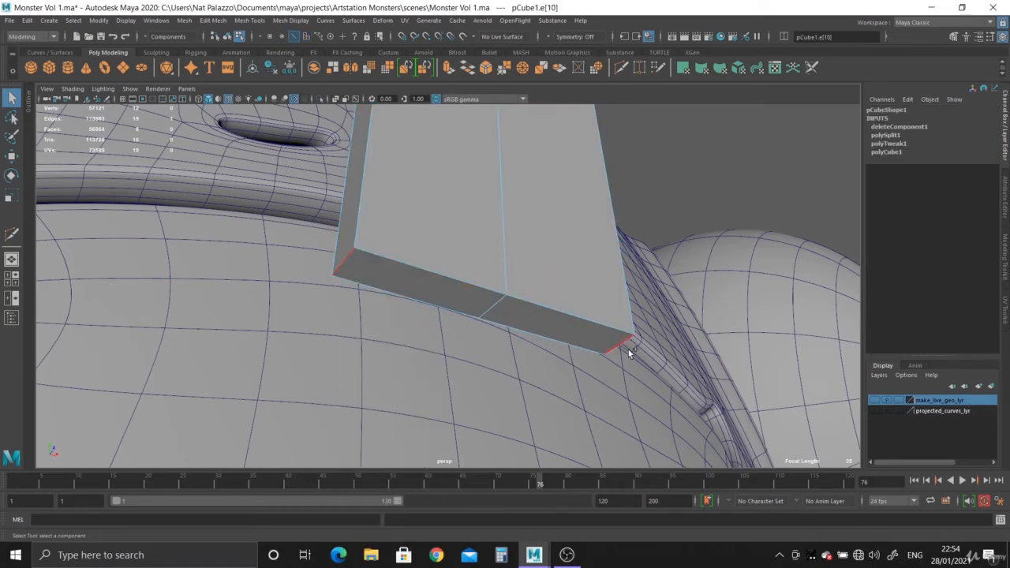
click(485, 67)
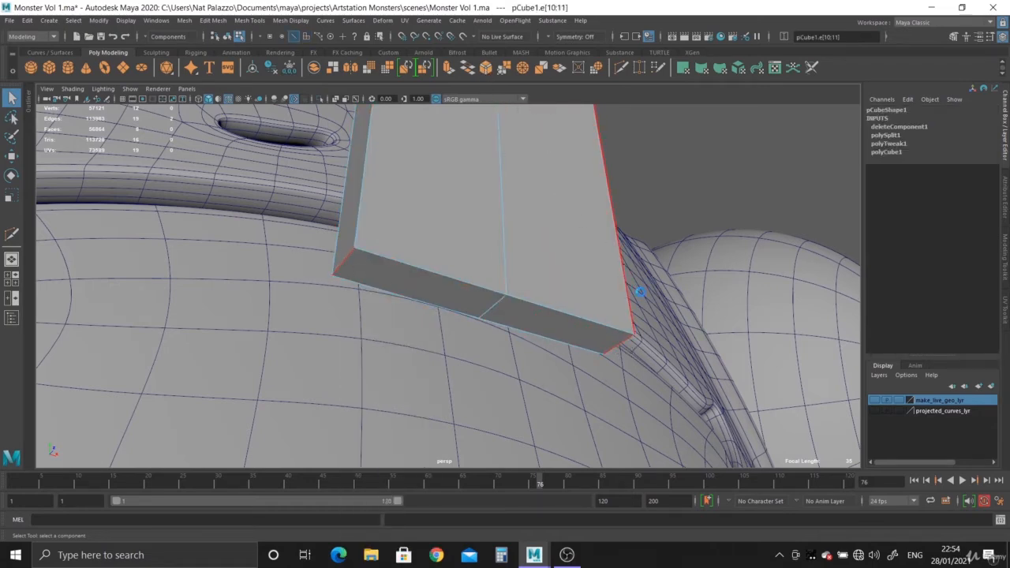
alt+drag(642, 293, 685, 259)
alt+right_drag(550, 278, 496, 326)
mouse_move(497, 326)
alt+mouse_down()
mouse_move(505, 358)
mouse_move(575, 421)
mouse_move(658, 410)
mouse_move(591, 350)
mouse_move(593, 315)
mouse_move(591, 354)
mouse_move(547, 358)
mouse_move(460, 263)
mouse_move(505, 316)
mouse_move(426, 289)
mouse_move(449, 284)
mouse_move(470, 330)
mouse_move(510, 302)
mouse_move(505, 310)
alt+mouse_up()
alt+right_drag(505, 311, 511, 328)
right_drag(523, 250, 523, 221)
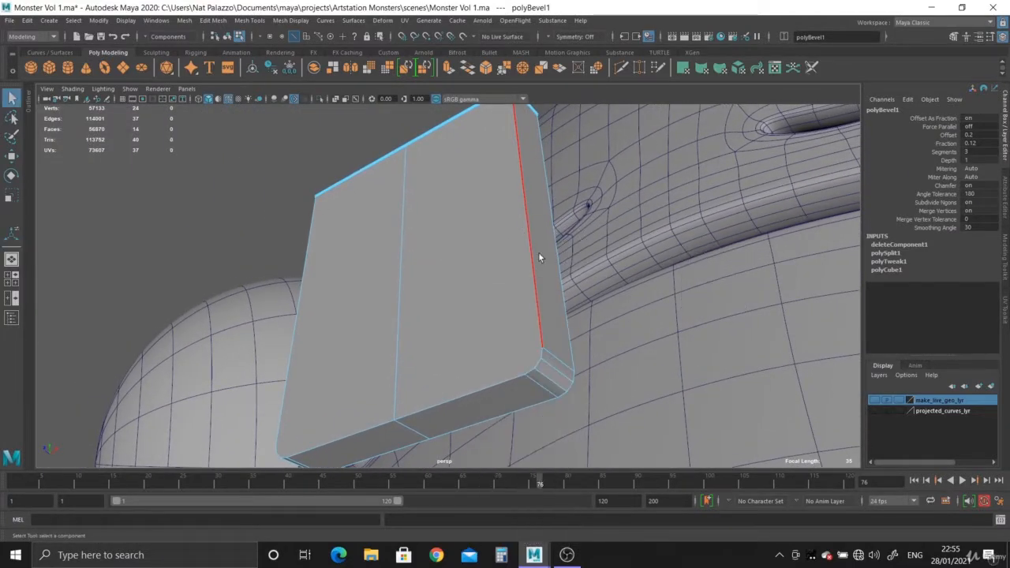
- Select the edges outlining the tooth's front face along both sides, the bottom and the rounded corners
click(534, 301)
scroll(527, 296, down, 1)
scroll(521, 296, up, 1)
shift+double_click(485, 379)
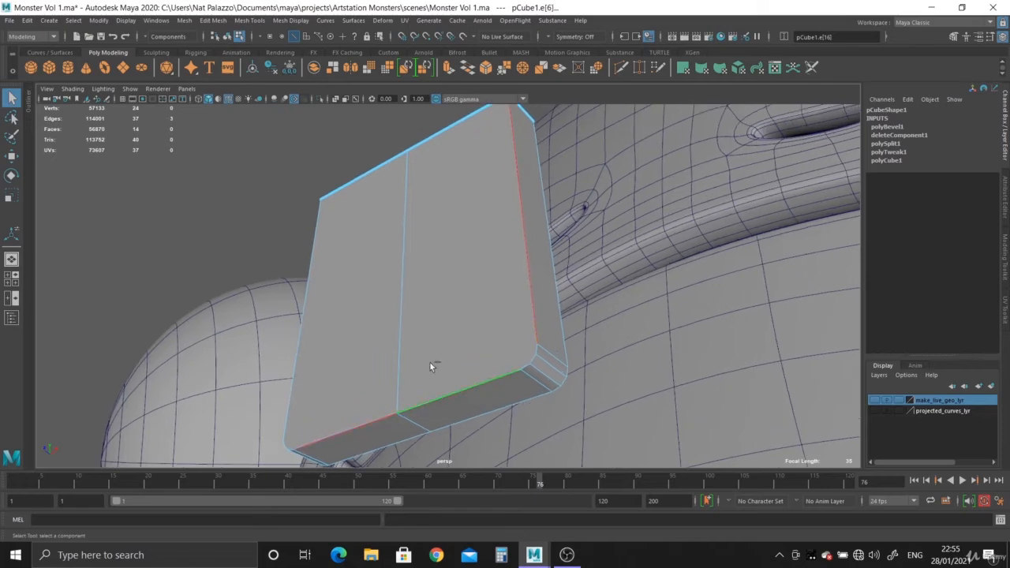
alt+drag(425, 353, 517, 284)
shift+click(416, 259)
alt+right_drag(409, 273, 417, 359)
alt+middle_drag(416, 359, 399, 298)
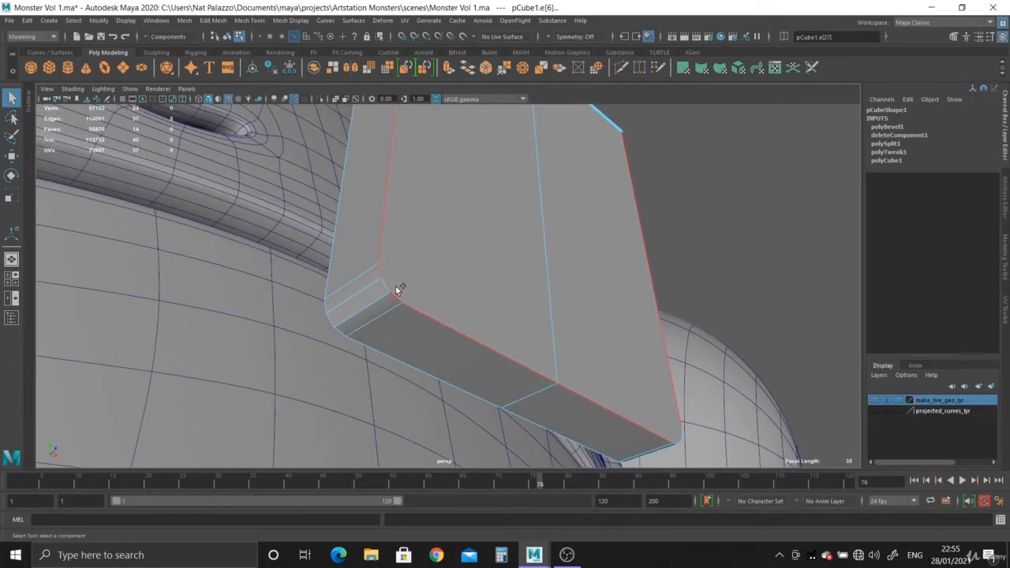
alt+drag(396, 291, 423, 362)
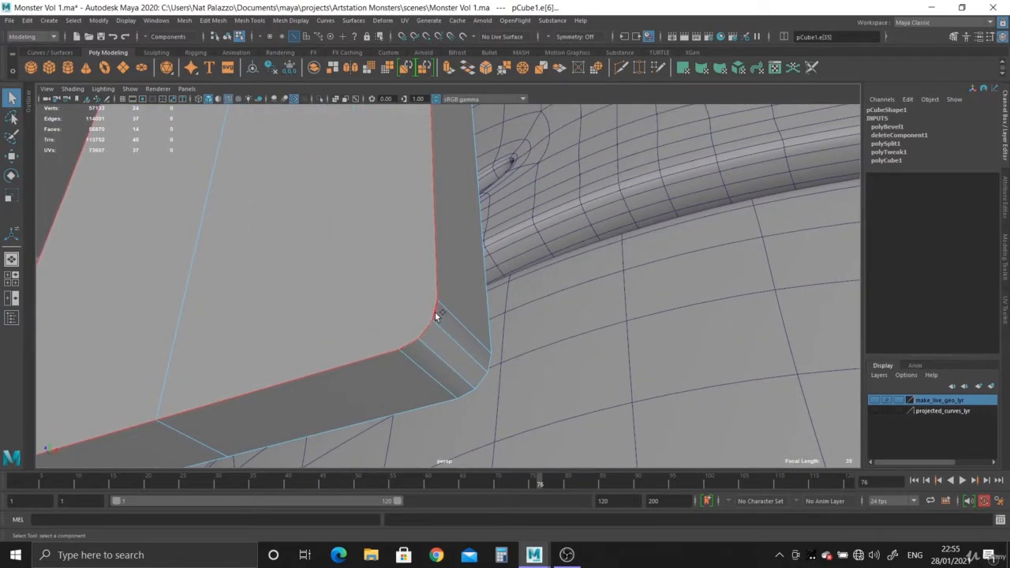
- Add the edges outlining the tooth's back face along the sides, bottom and rounded corners to the selection
alt+drag(436, 315, 364, 326)
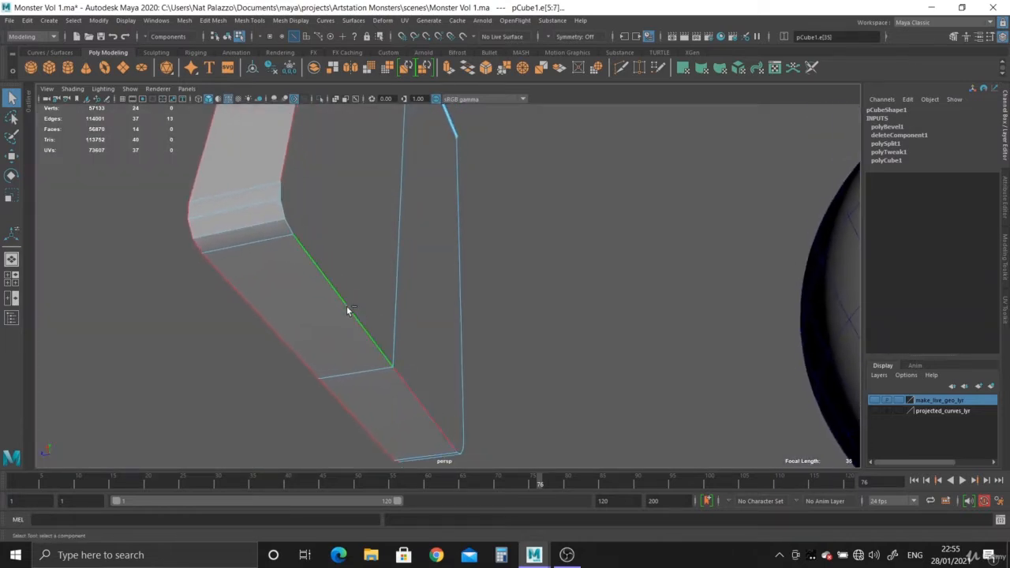
shift+click(460, 348)
scroll(344, 270, up, 1)
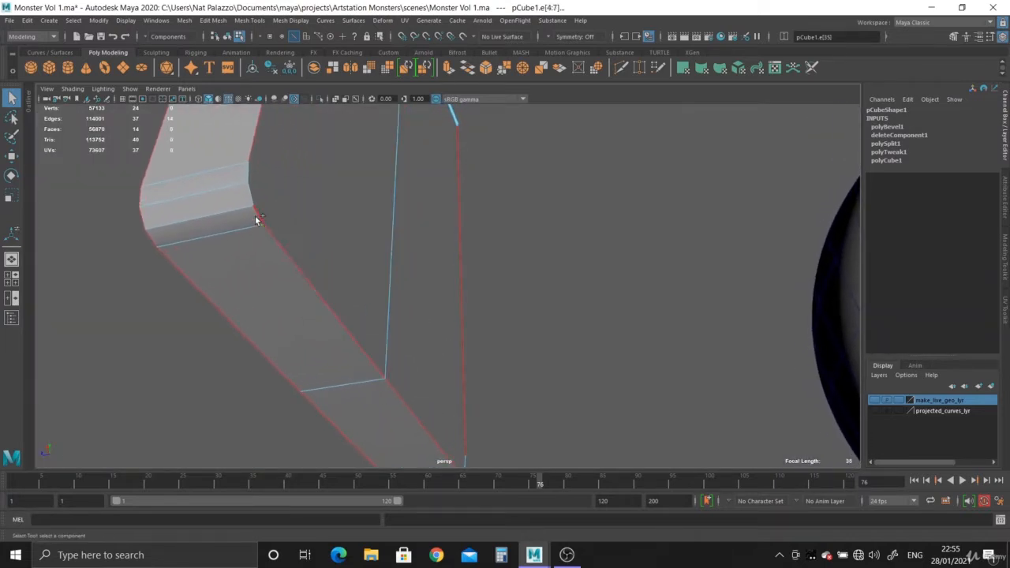
shift+click(251, 170)
alt+drag(260, 178, 359, 250)
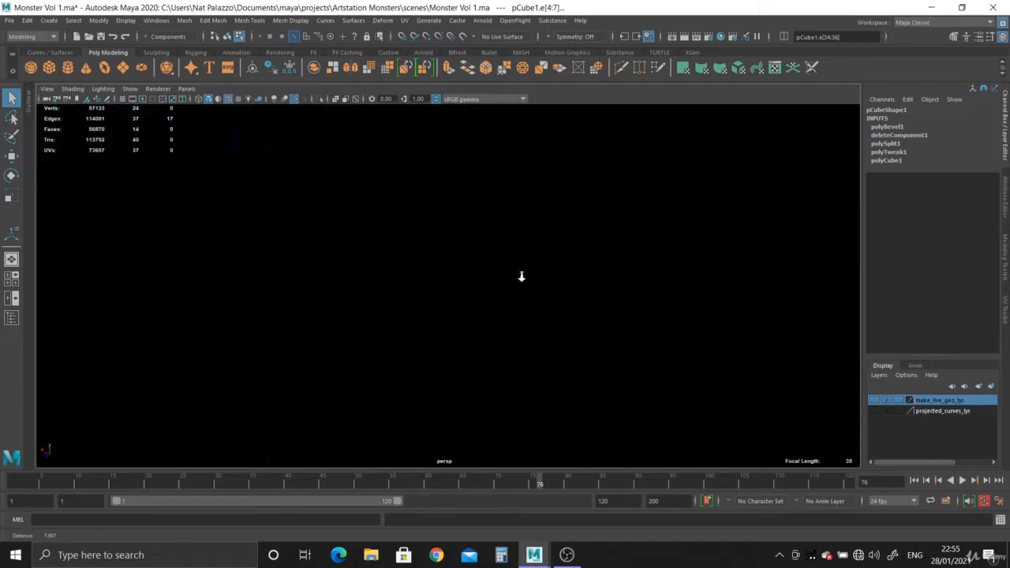
alt+drag(520, 276, 454, 318)
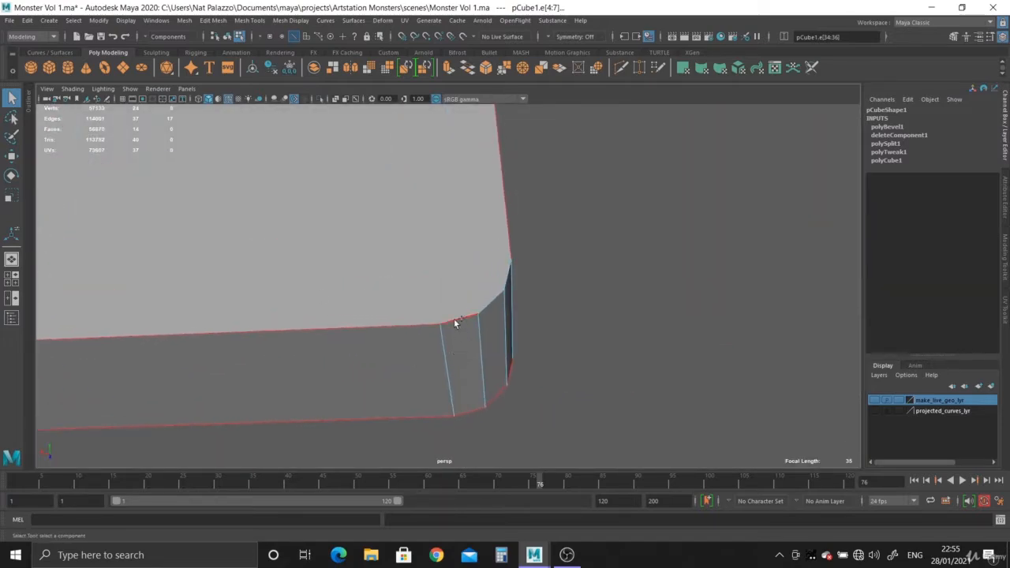
alt+drag(507, 273, 468, 128)
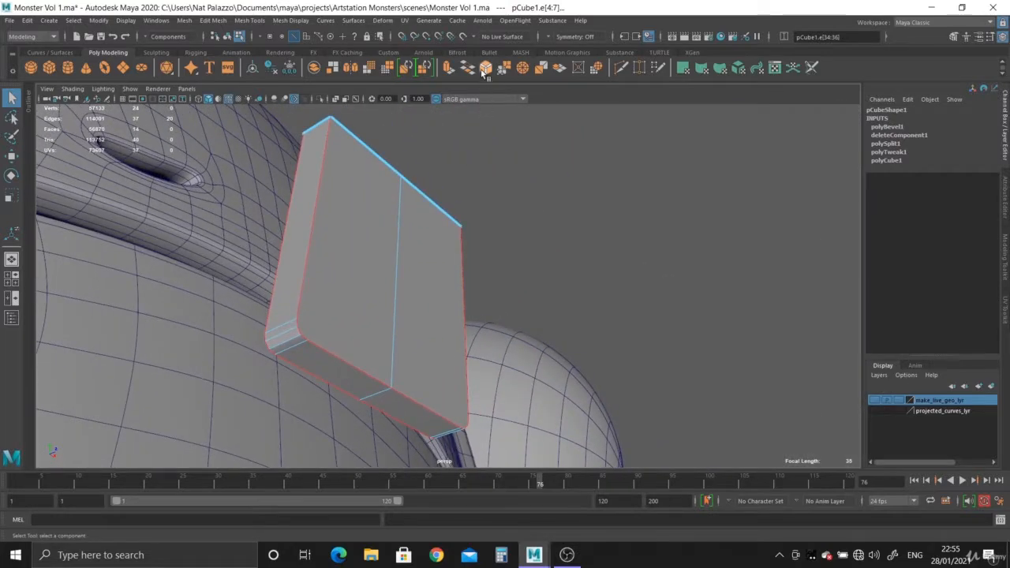
- Bevel the selected tooth border edges with a fraction of 0.27 and 3 segments
key(ctrl+b)
alt+drag(423, 271, 498, 286)
scroll(556, 309, up, 3)
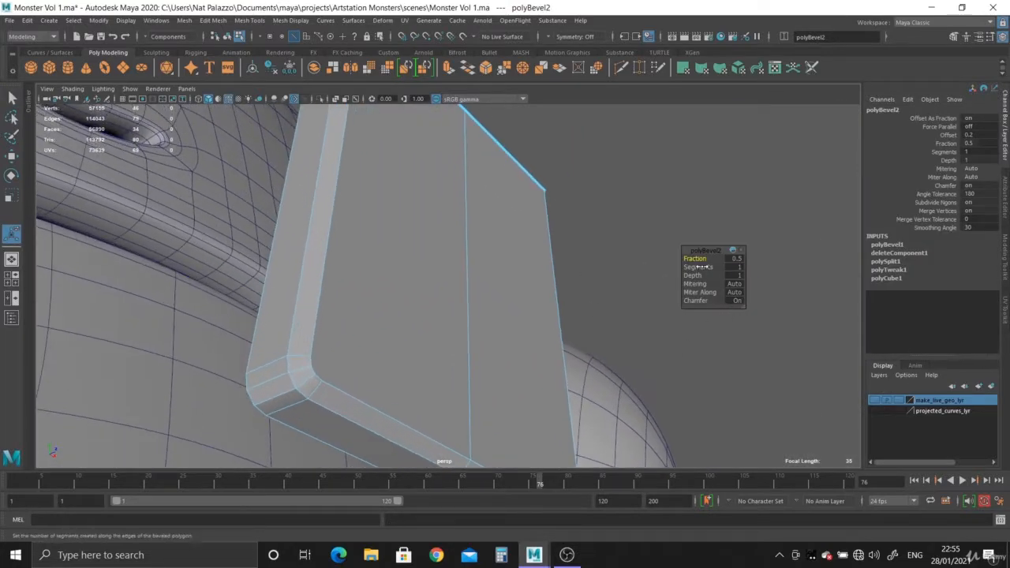
drag(691, 267, 689, 258)
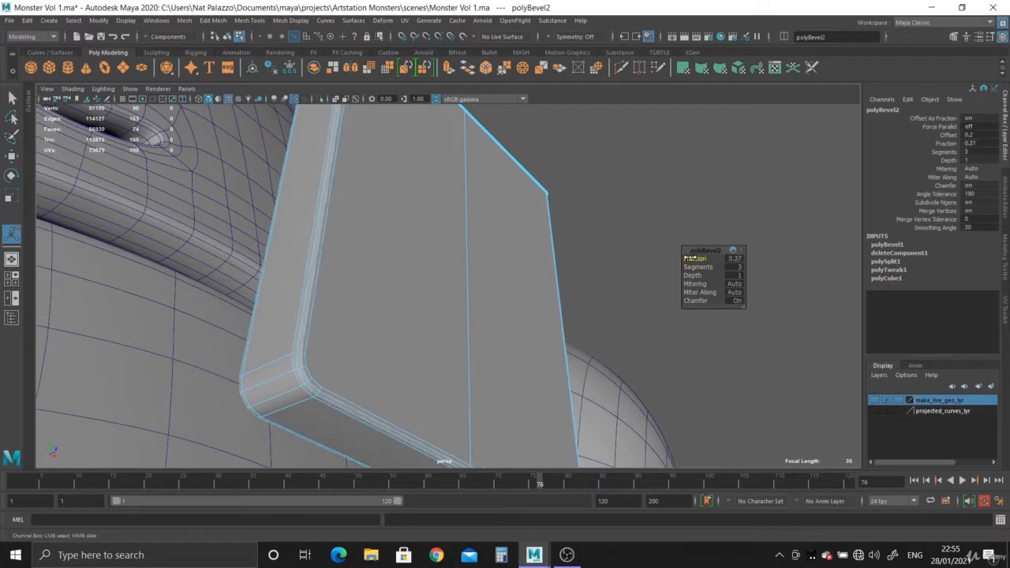
- Return the tooth to object mode, preview it smoothed and turn off the wireframe overlay on shaded objects
alt+drag(546, 367, 500, 184)
right_drag(500, 185, 548, 154)
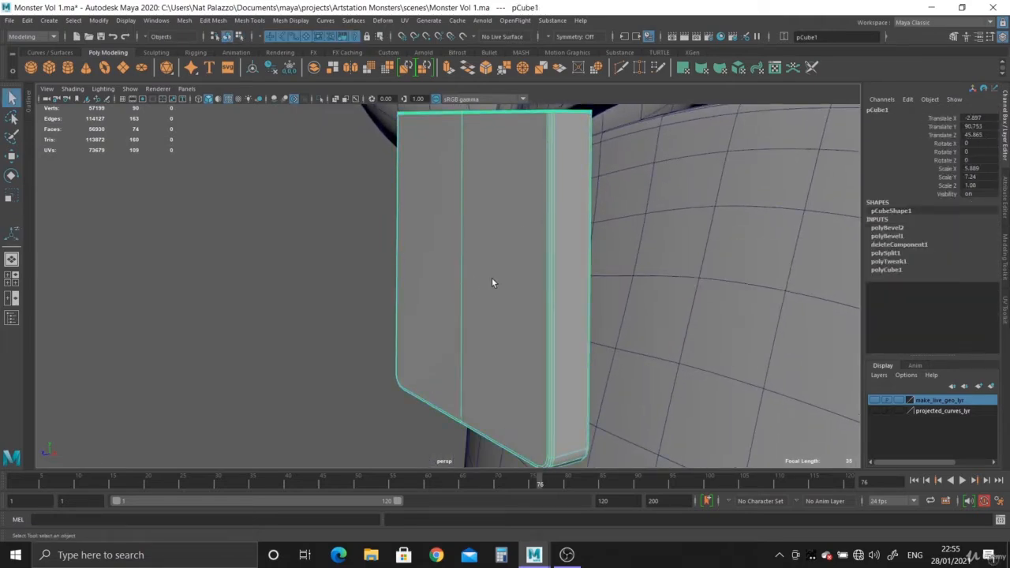
alt+drag(521, 299, 484, 273)
click(326, 281)
alt+drag(326, 281, 419, 305)
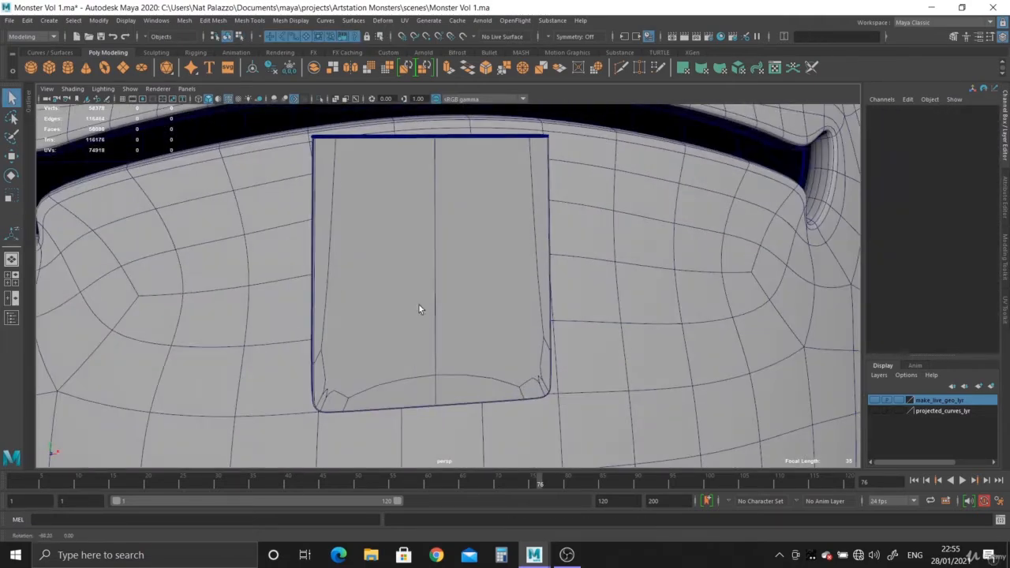
click(228, 99)
mouse_move(439, 345)
alt+mouse_down()
mouse_move(467, 323)
mouse_move(429, 352)
mouse_move(404, 355)
alt+mouse_up()
alt+right_drag(403, 355, 446, 365)
alt+middle_drag(446, 365, 450, 292)
alt+right_drag(450, 292, 465, 317)
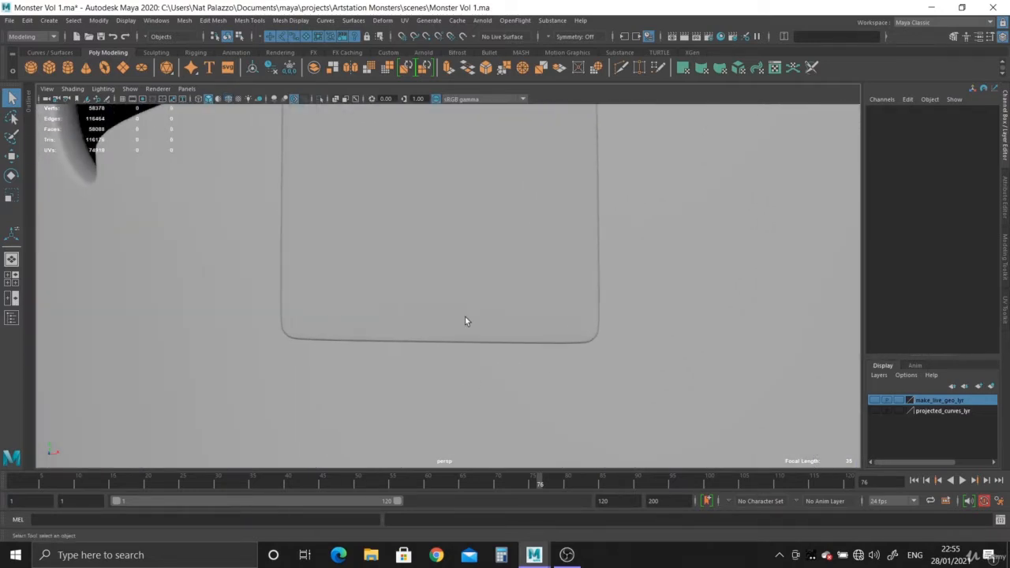
- Show the tooth unsmoothed and set the fraction of its first bevel, the bottom corners, to 0.18
click(464, 318)
key(1)
alt+drag(478, 328, 416, 363)
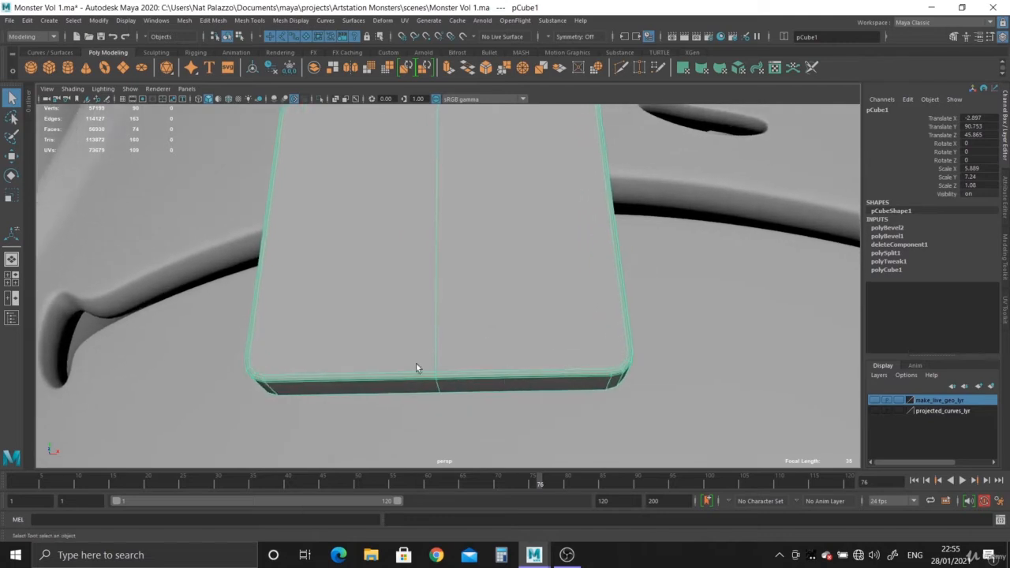
click(887, 236)
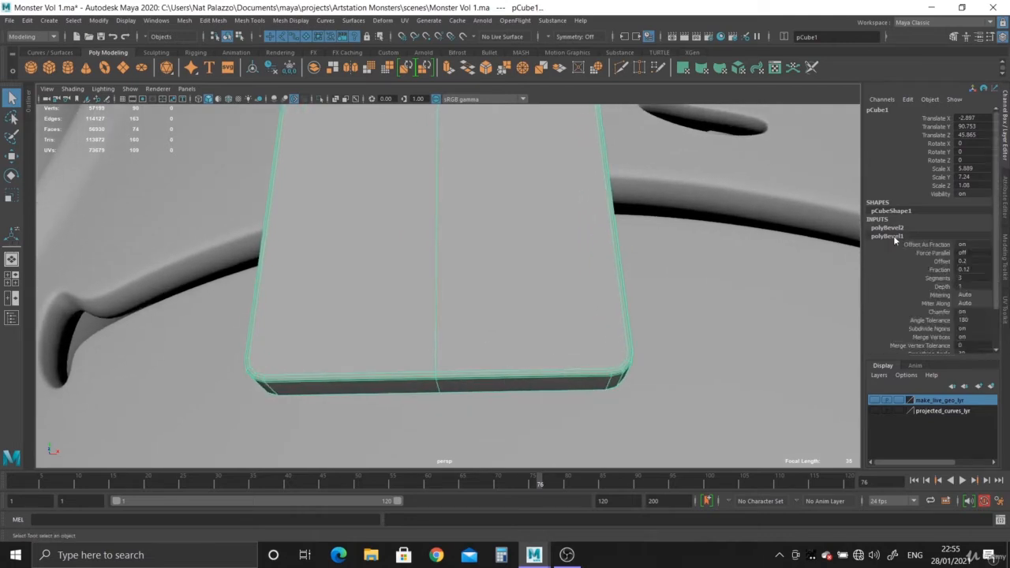
click(12, 234)
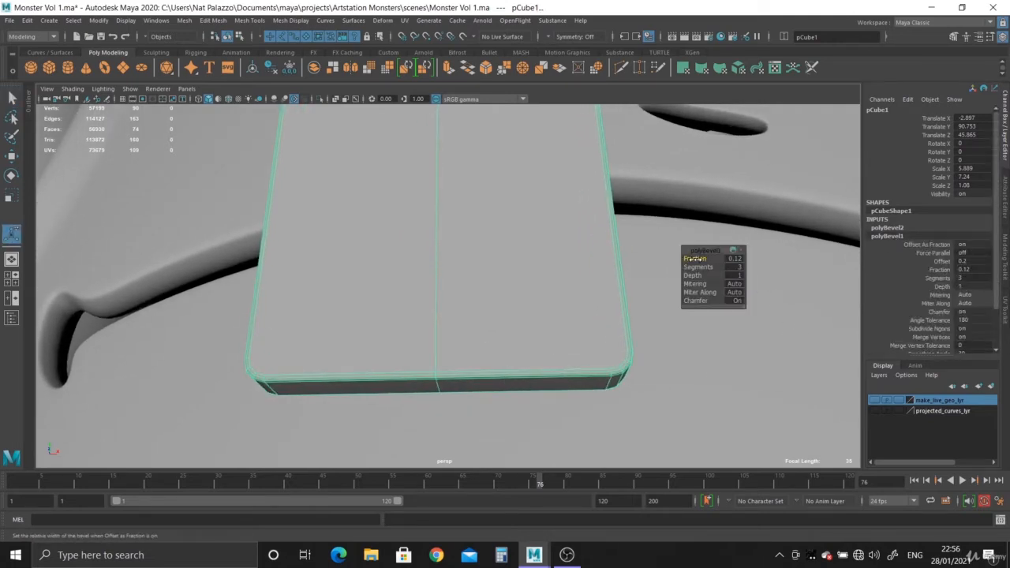
drag(695, 259, 701, 259)
alt+right_drag(632, 320, 543, 348)
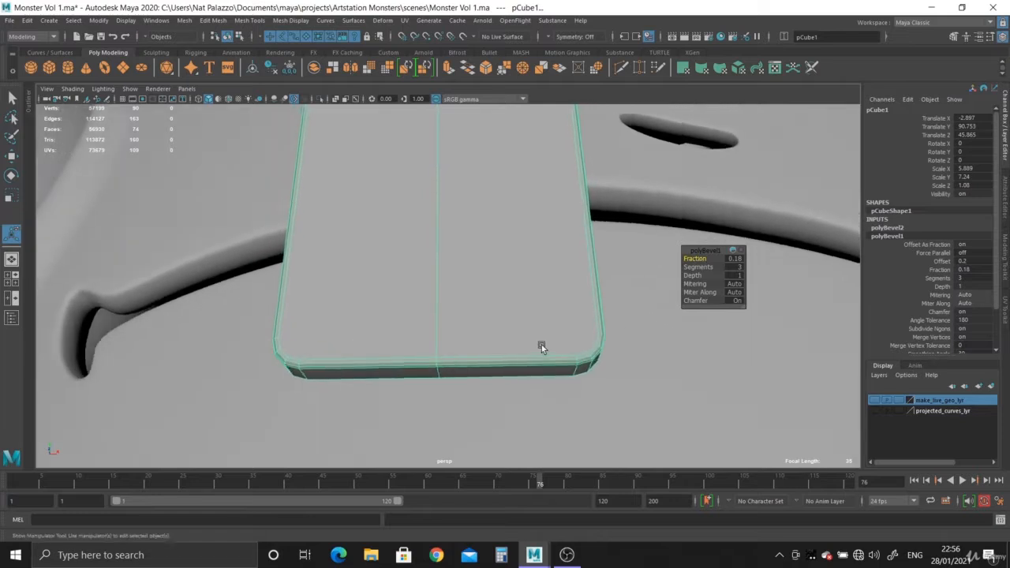
alt+drag(542, 347, 540, 371)
alt+right_drag(539, 372, 553, 395)
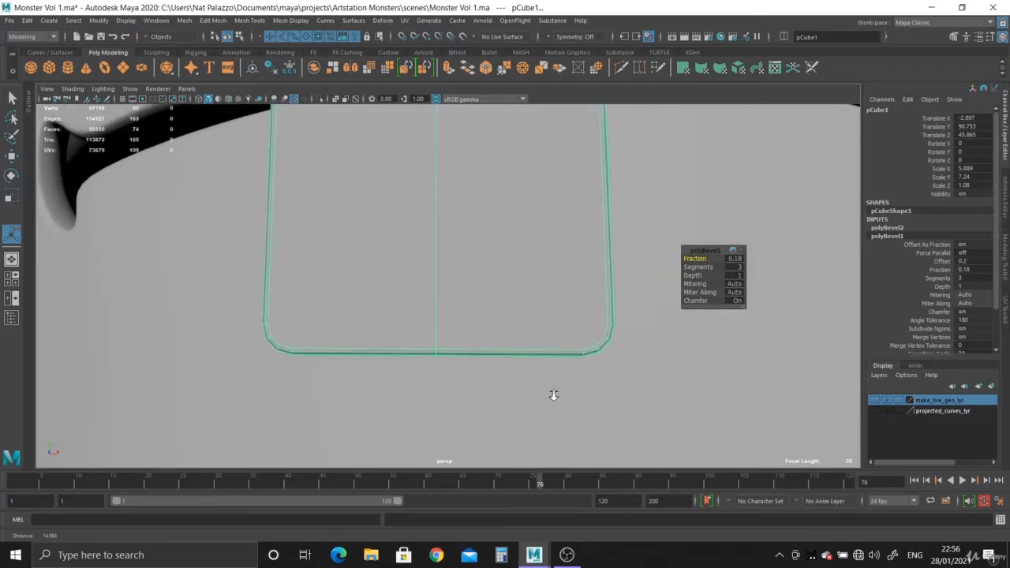
- Preview the smoothed tooth and examine its rounded corners and proportions against the monster's face from several angles
alt+drag(553, 396, 478, 286)
right_drag(480, 266, 124, 274)
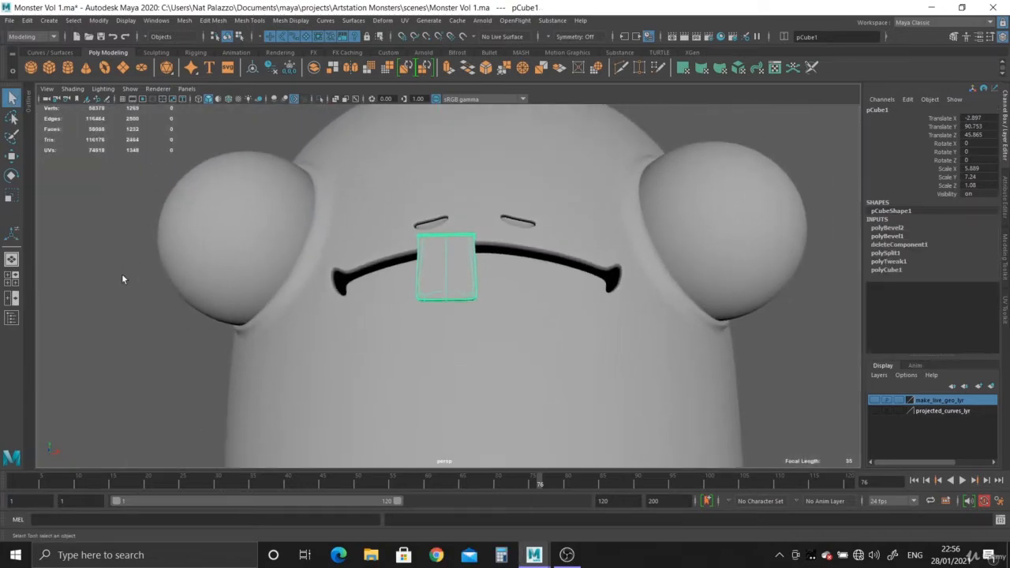
click(123, 275)
alt+right_drag(207, 316, 542, 444)
alt+drag(516, 379, 583, 358)
alt+right_drag(476, 311, 491, 349)
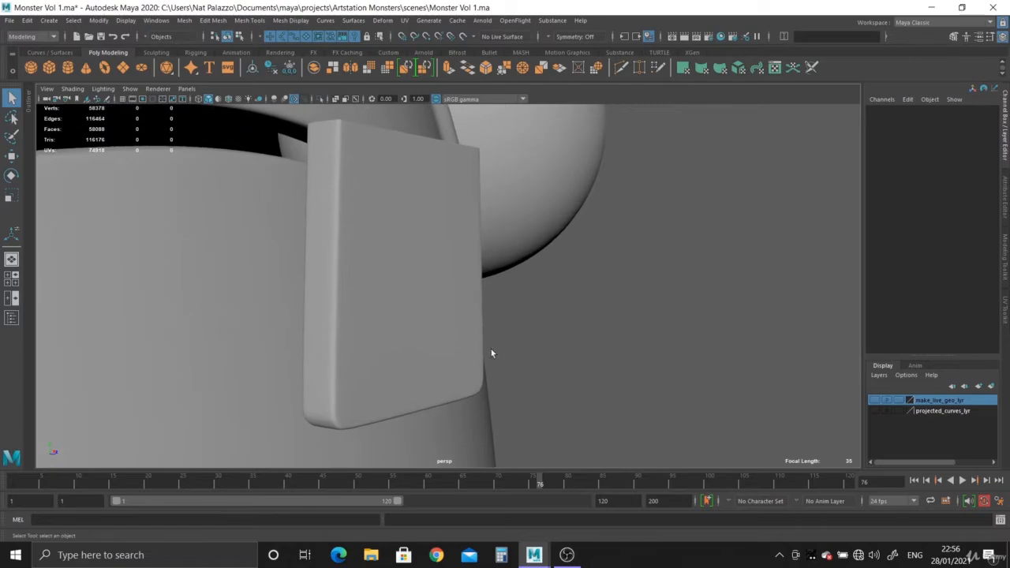
alt+drag(491, 349, 496, 248)
- Switch the tooth to component editing and activate the Multi-Cut tool, closing its settings window
click(528, 295)
alt+right_drag(496, 248, 612, 380)
alt+drag(613, 380, 710, 314)
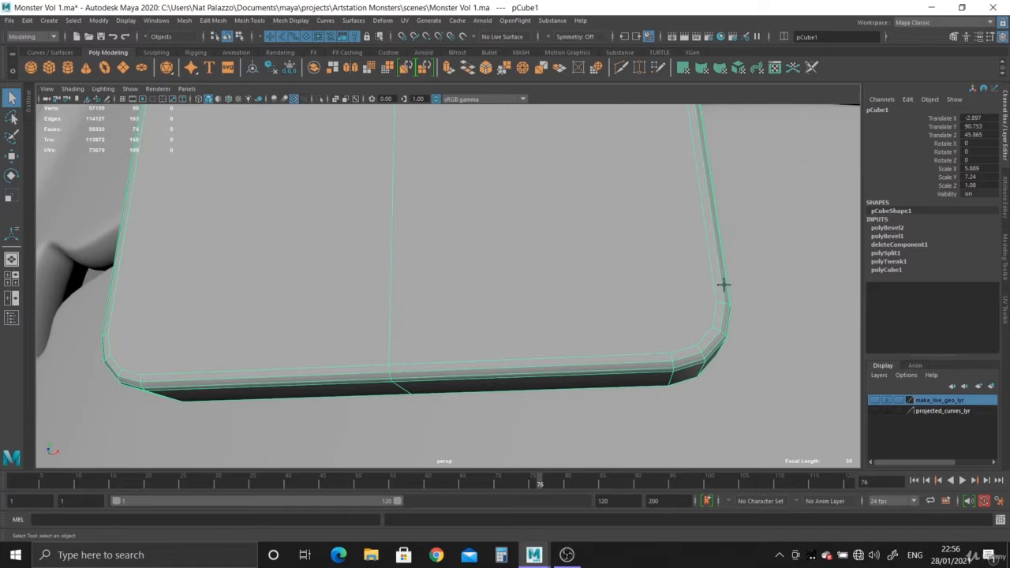
key(ctrl+shift+x)
click(721, 290)
double_click(621, 68)
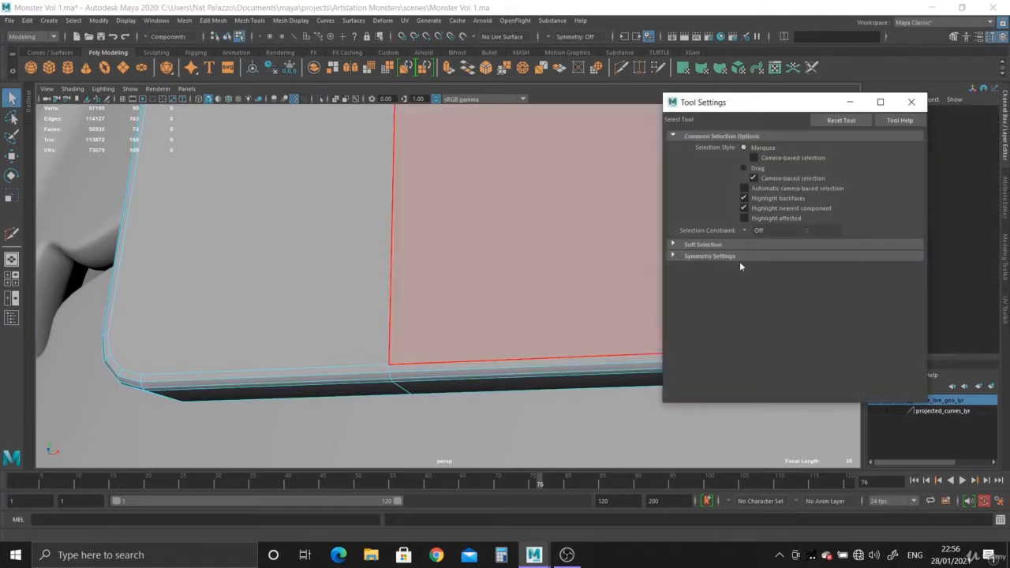
click(912, 102)
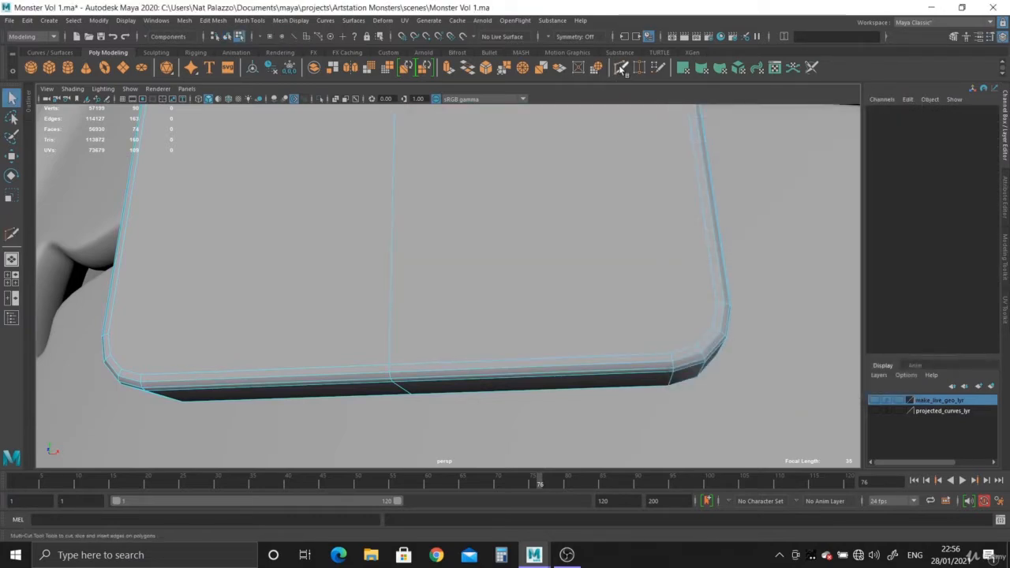
double_click(621, 68)
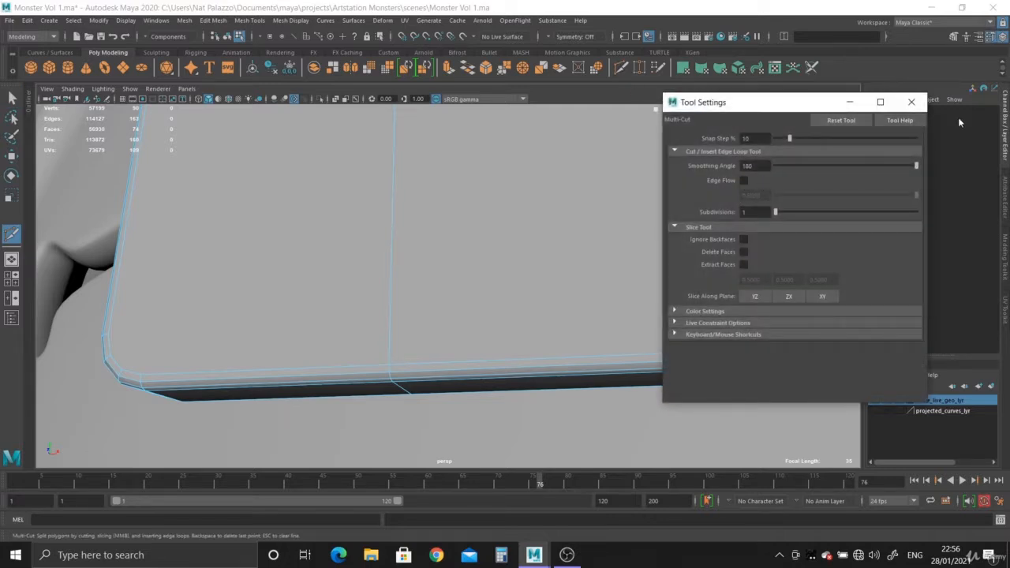
click(911, 103)
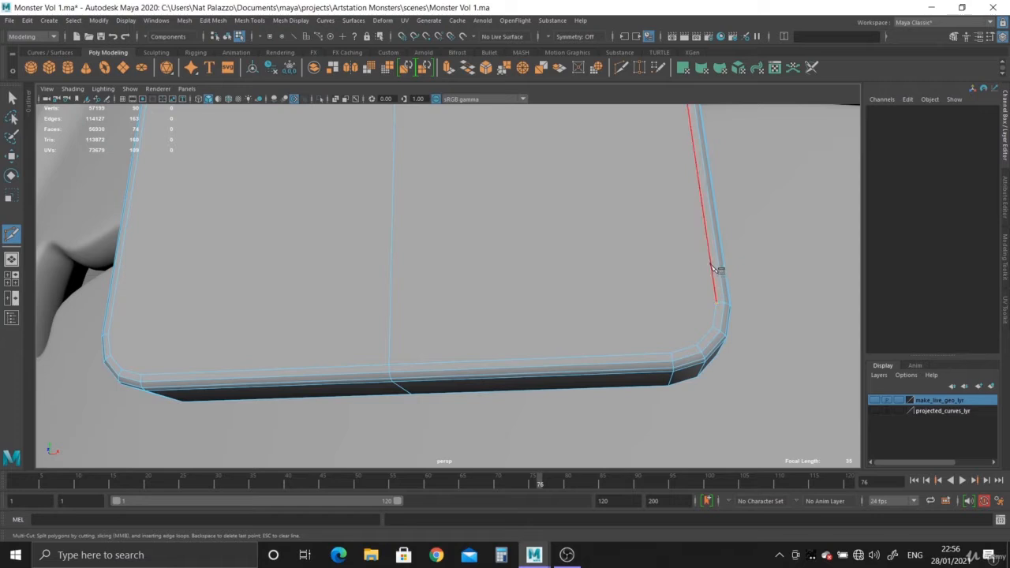
- Cut a horizontal edge across the tooth's front face, joining the upper ends of the two rounded bottom corners
alt+drag(316, 309, 356, 333)
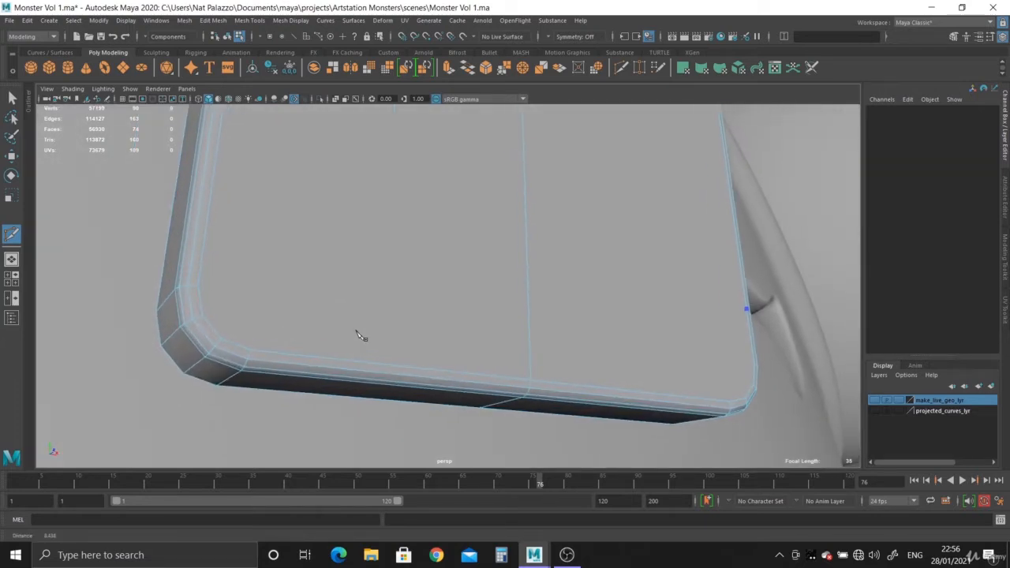
alt+drag(474, 347, 394, 337)
alt+middle_drag(509, 325, 520, 323)
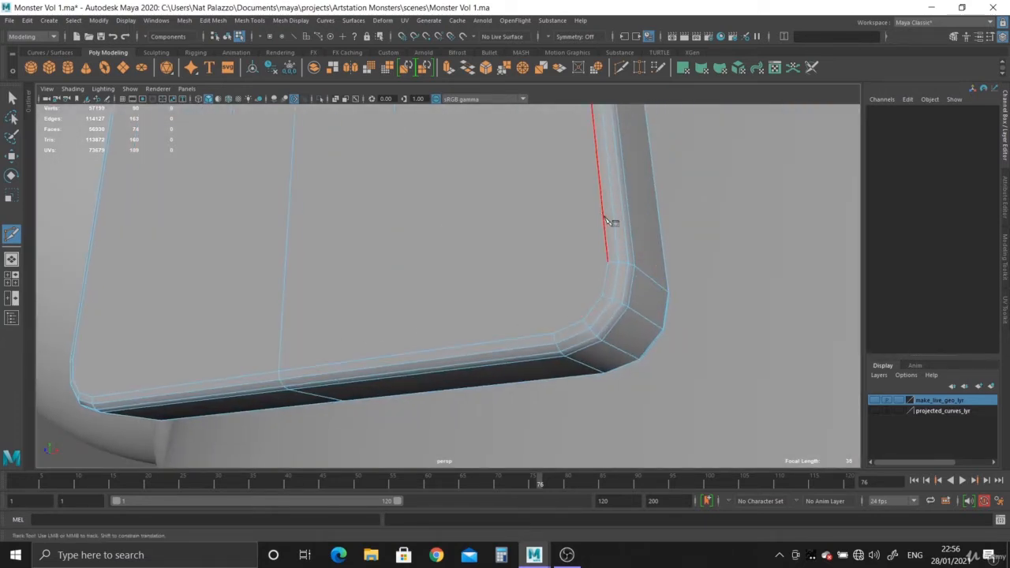
alt+drag(484, 314, 105, 193)
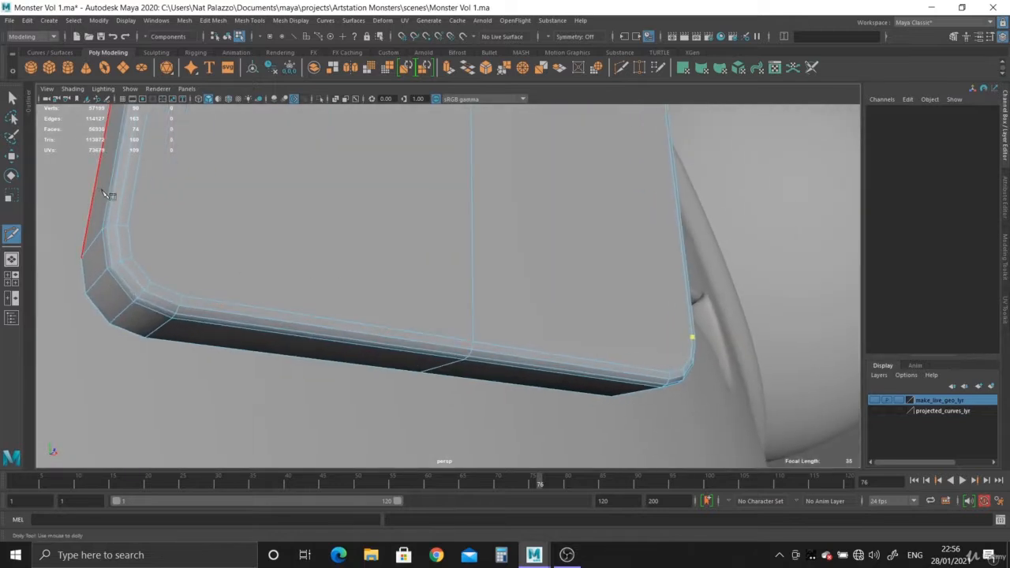
click(128, 227)
right_click(128, 229)
click(131, 258)
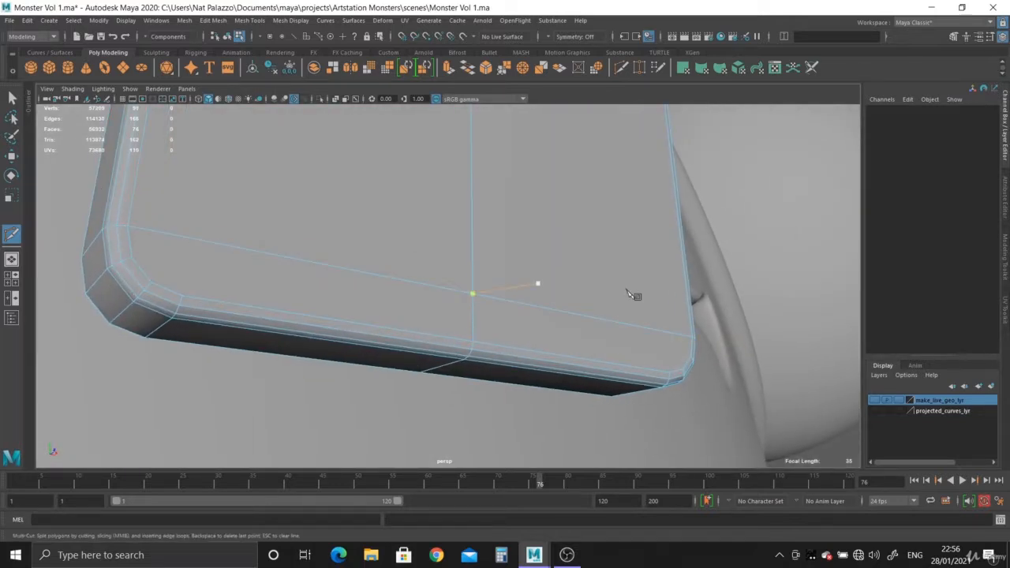
key(Escape)
- Cut a vertical edge on one half of the front face, from the rounded corner's bottom end to the top border
alt+drag(375, 307, 408, 319)
alt+right_drag(408, 320, 395, 316)
alt+middle_drag(394, 316, 466, 317)
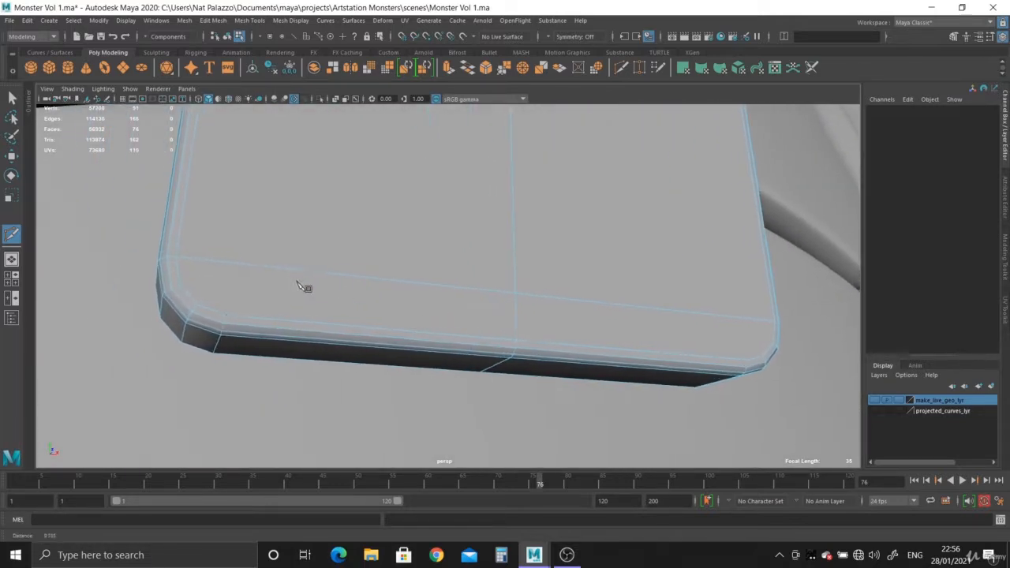
alt+right_drag(297, 286, 237, 309)
click(225, 315)
alt+right_drag(315, 245, 257, 257)
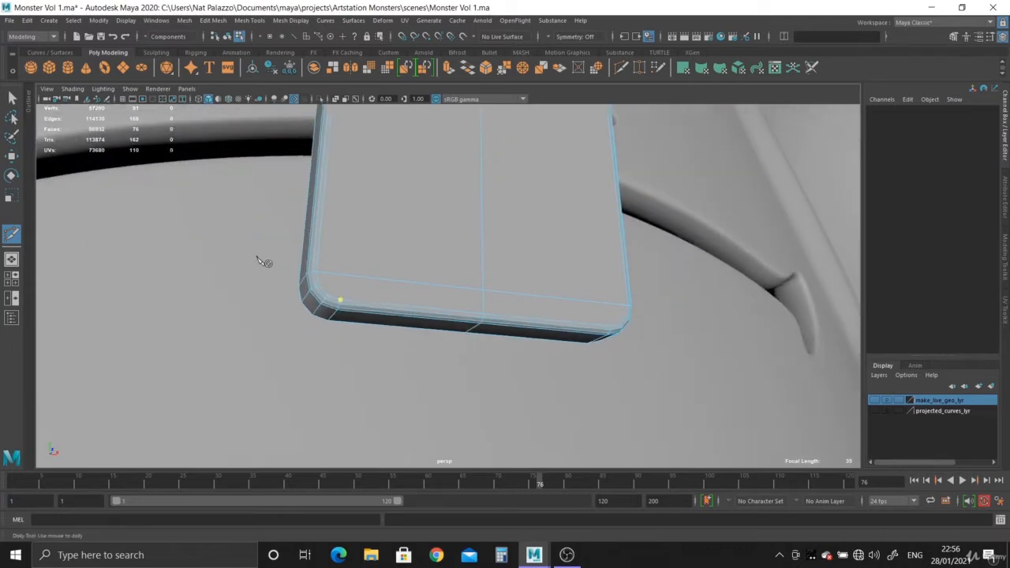
alt+middle_drag(343, 190, 351, 352)
click(367, 160)
right_click(386, 213)
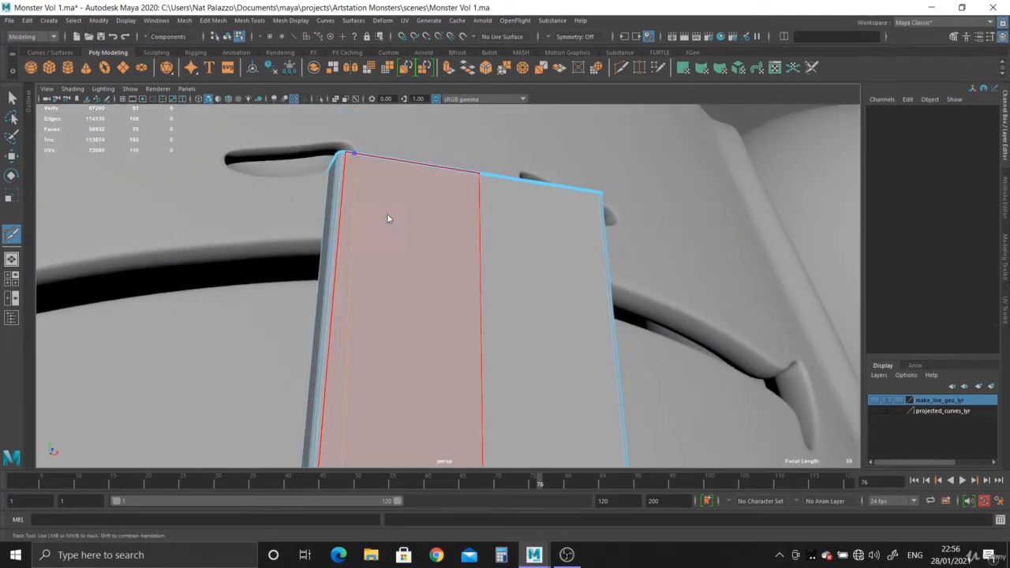
alt+drag(502, 320, 469, 325)
alt+middle_drag(469, 325, 476, 220)
alt+right_drag(558, 325, 563, 324)
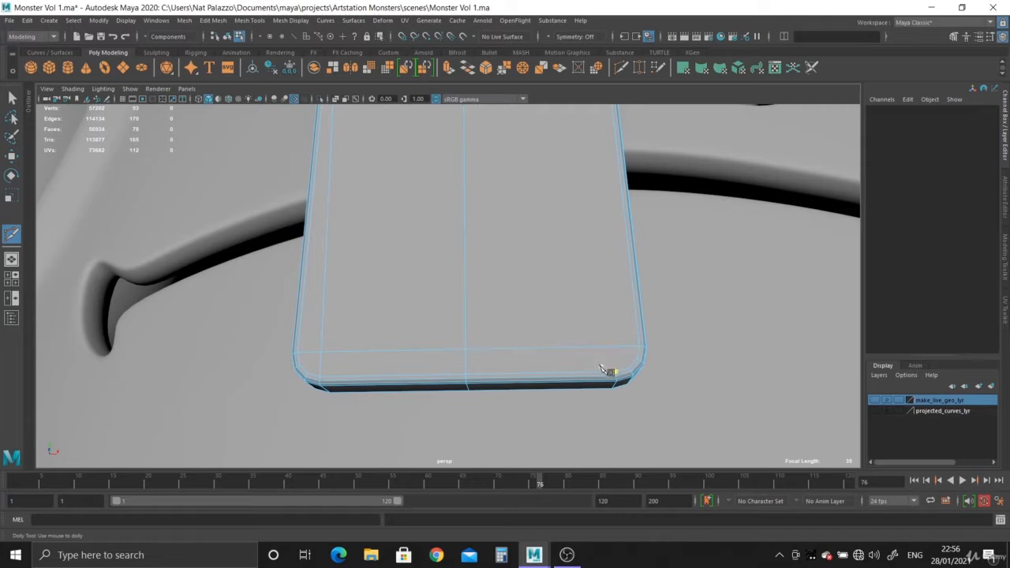
alt+right_drag(588, 368, 433, 307)
alt+middle_drag(428, 306, 427, 358)
click(13, 98)
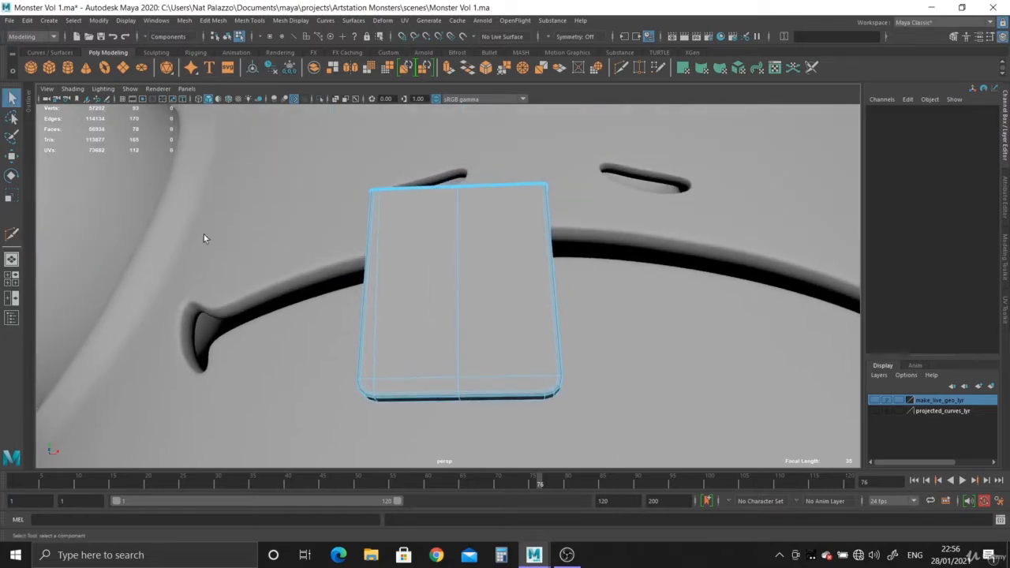
- Delete all faces of the tooth half that contains the new vertical cut
alt+drag(345, 251, 394, 257)
right_drag(394, 255, 395, 277)
drag(314, 151, 424, 480)
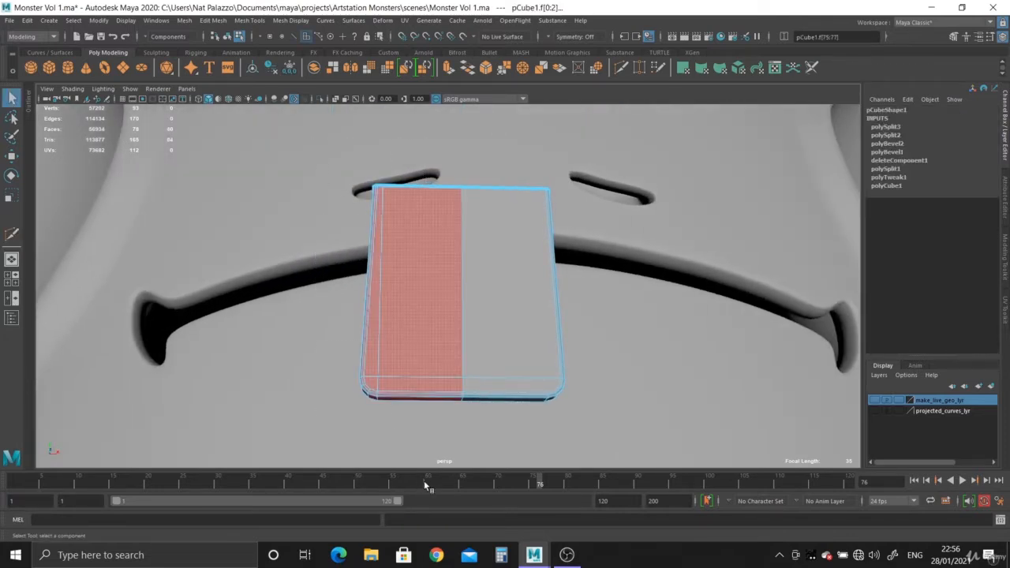
key(Delete)
- Cut a vertical edge on the remaining half's front face, from the rounded corner's bottom end up to the top border
alt+drag(513, 317, 508, 280)
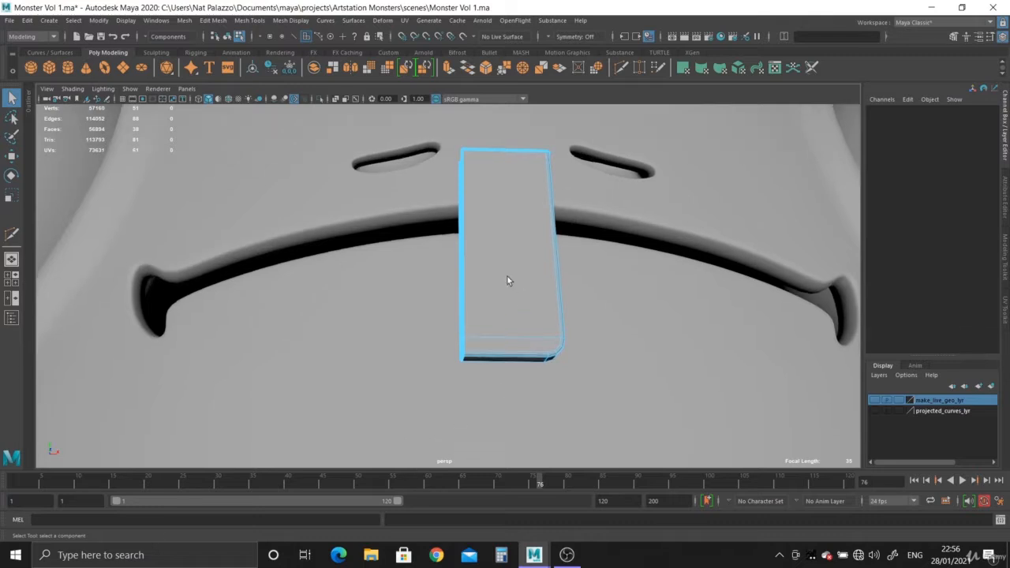
alt+right_drag(508, 279, 489, 354)
alt+middle_drag(489, 353, 340, 276)
alt+right_drag(340, 276, 479, 410)
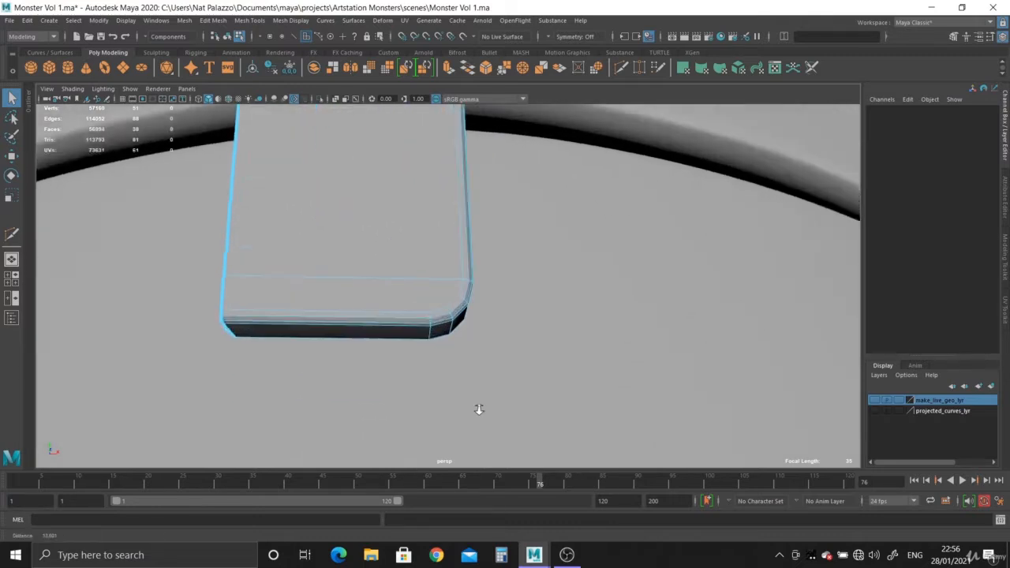
click(621, 68)
click(416, 334)
alt+right_drag(457, 319, 355, 225)
alt+middle_drag(415, 242, 407, 390)
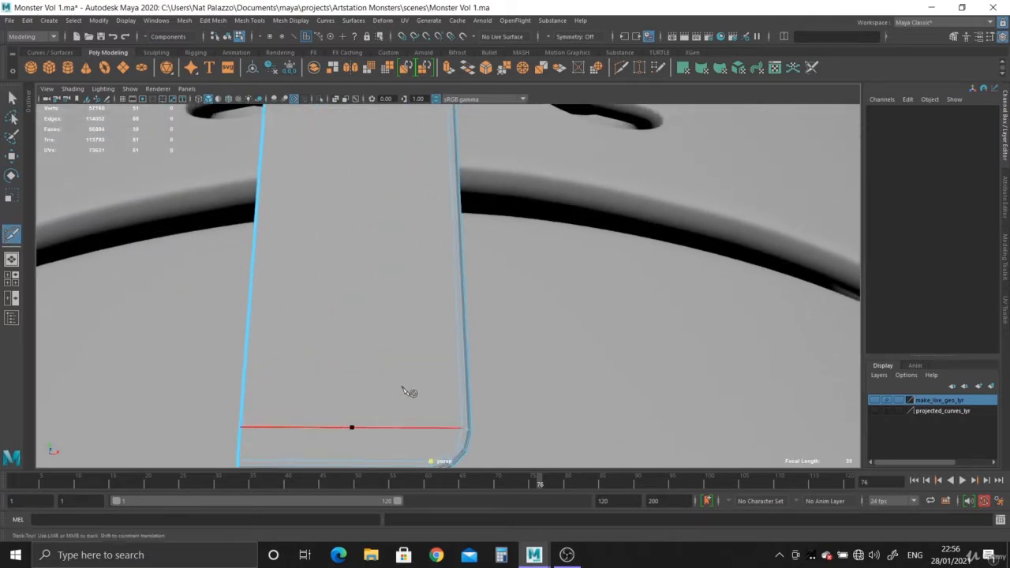
alt+right_drag(407, 390, 379, 315)
alt+middle_drag(379, 231, 378, 288)
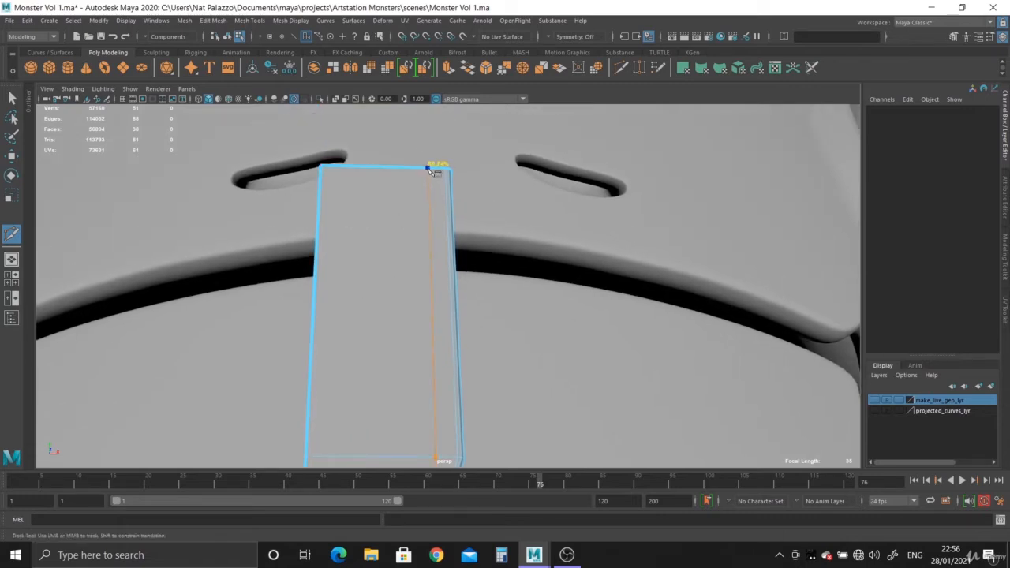
click(423, 171)
right_click(424, 171)
- Cut further horizontal and vertical edges across the front face from the rounded corner's intermediate vertices, with one more vertical loop inward
alt+middle_drag(450, 289, 451, 158)
alt+right_drag(438, 265, 490, 371)
alt+middle_drag(483, 355, 470, 294)
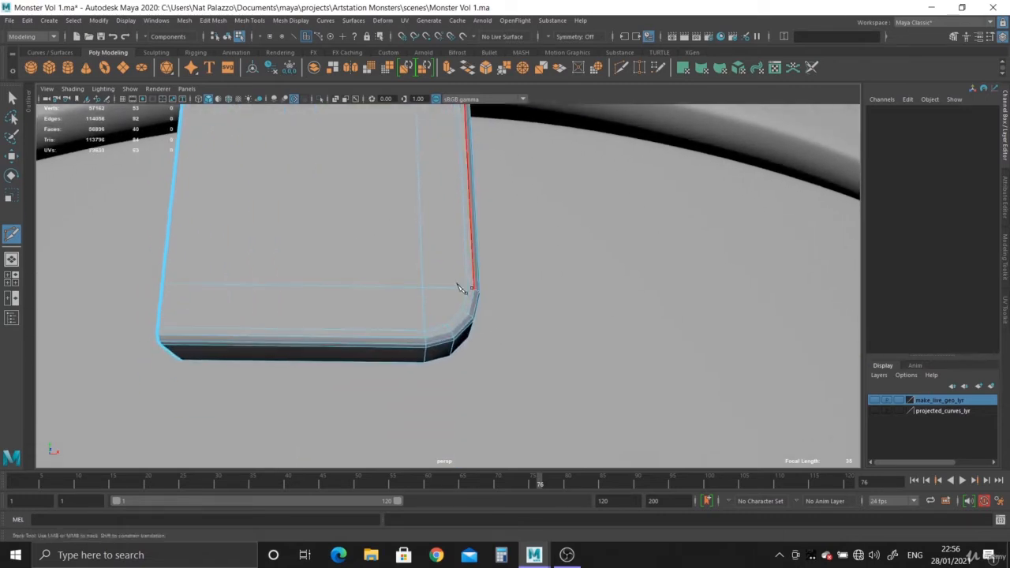
alt+right_drag(465, 290, 518, 416)
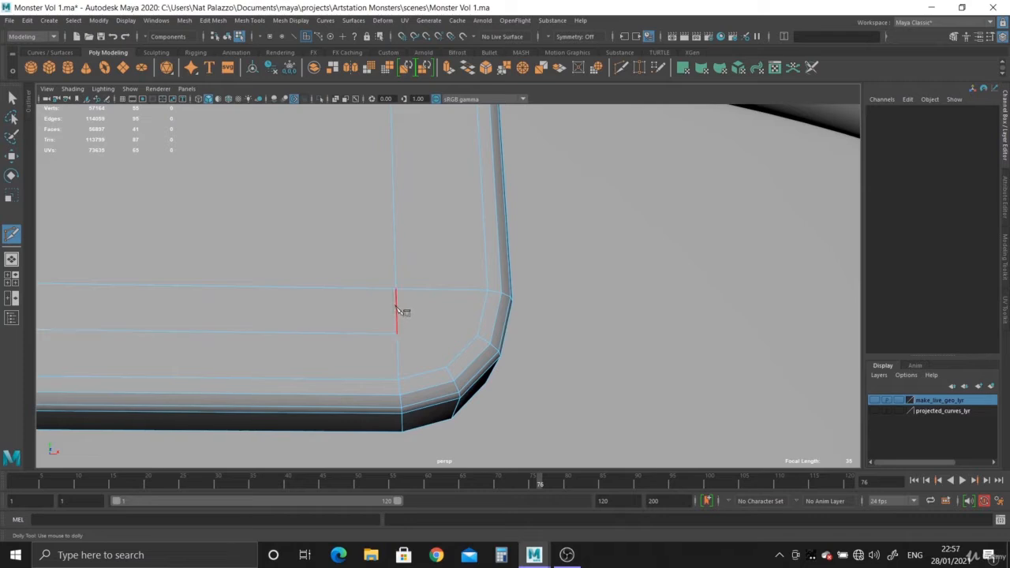
right_click(465, 377)
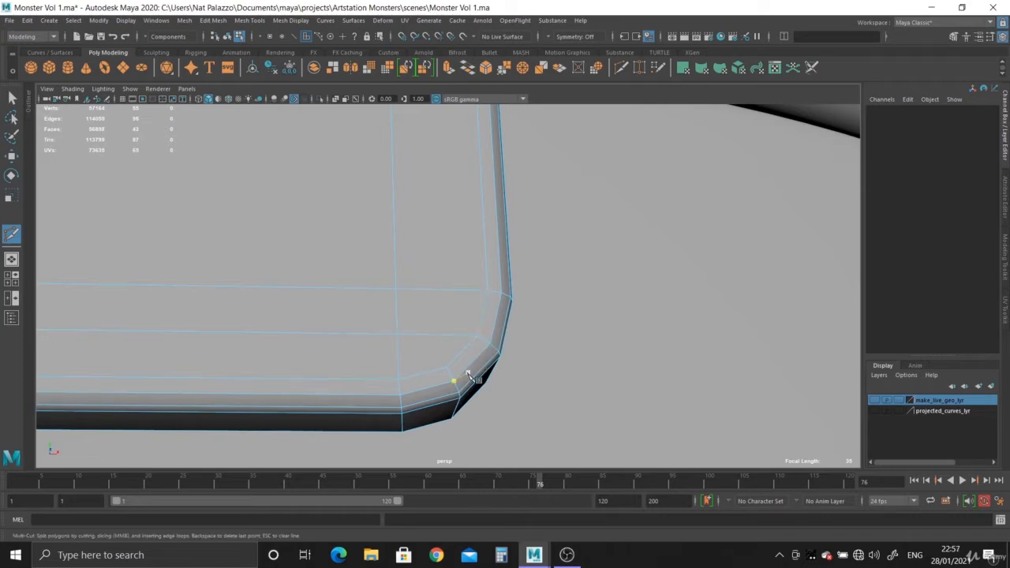
alt+right_drag(465, 377, 293, 307)
alt+middle_drag(293, 307, 340, 308)
alt+right_drag(340, 308, 365, 359)
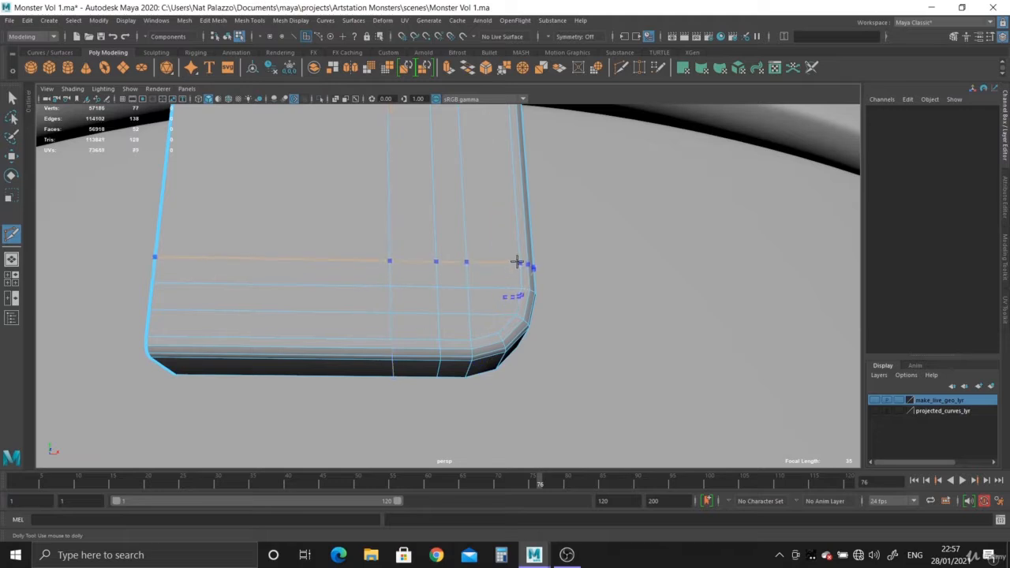
- Insert a horizontal edge loop just above the rounded corner and another loop along the tooth's side walls
alt+right_drag(529, 302, 419, 244)
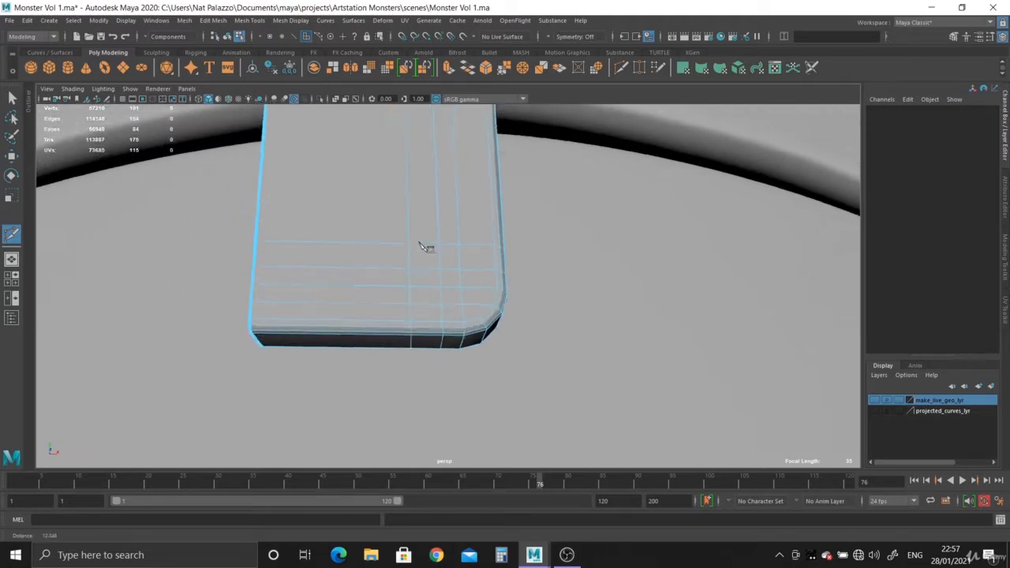
alt+drag(419, 244, 295, 228)
alt+right_drag(295, 229, 370, 341)
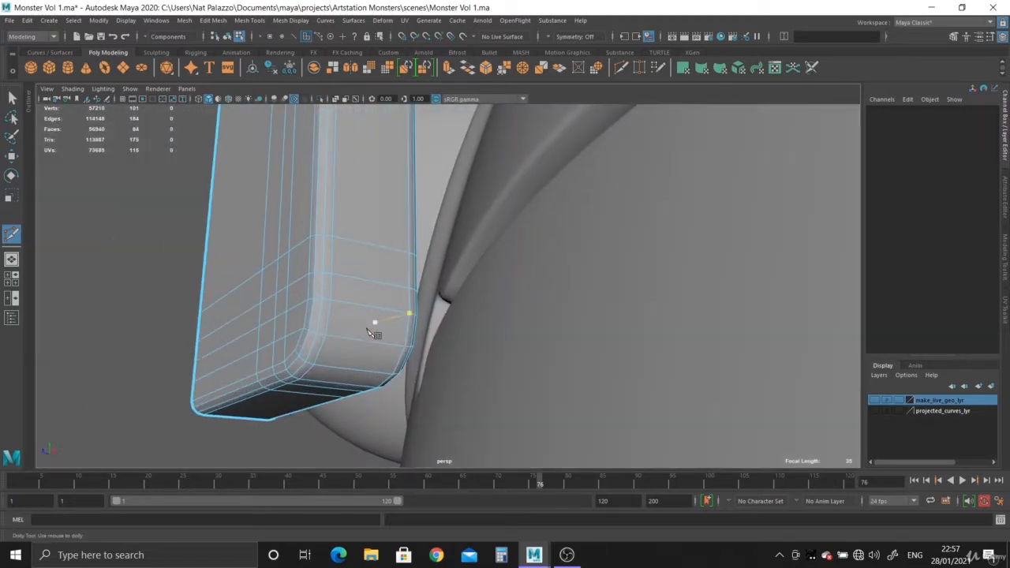
alt+right_drag(451, 390, 347, 339)
alt+drag(347, 340, 417, 362)
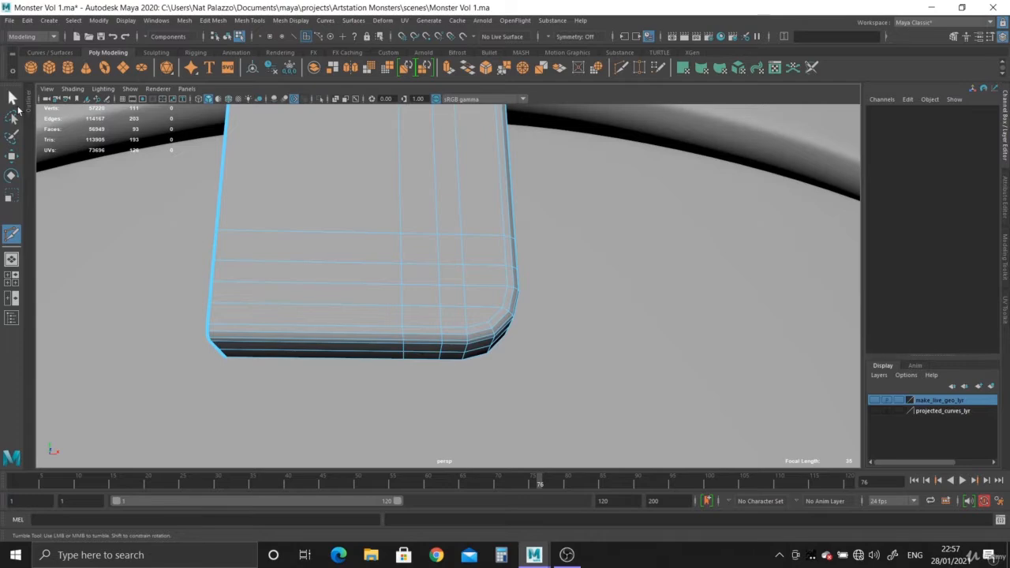
- Return to object mode, preview the half tooth smoothed and inspect its rounded borders from several angles
right_drag(367, 249, 418, 214)
key(3)
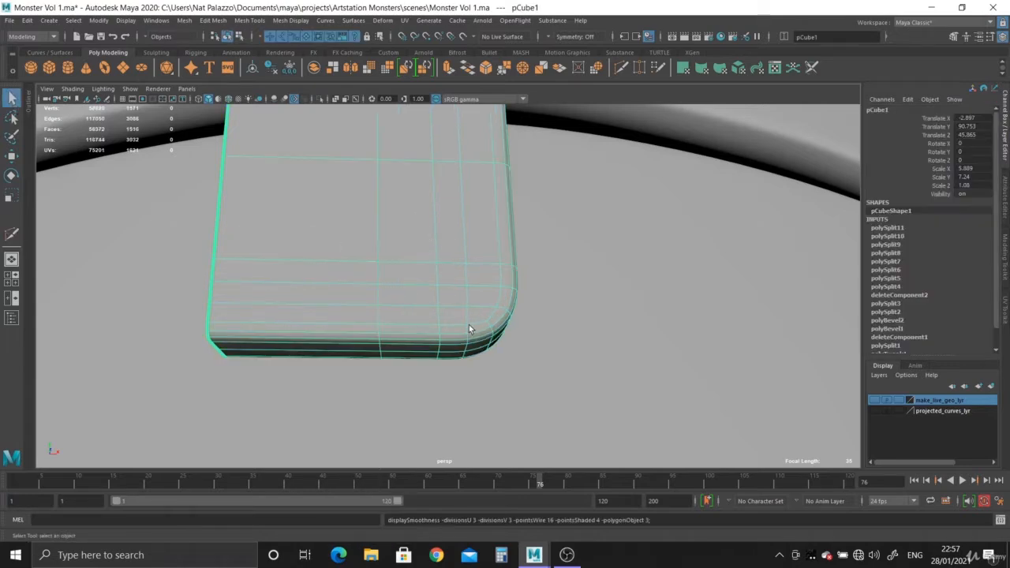
alt+right_drag(469, 328, 633, 466)
click(145, 261)
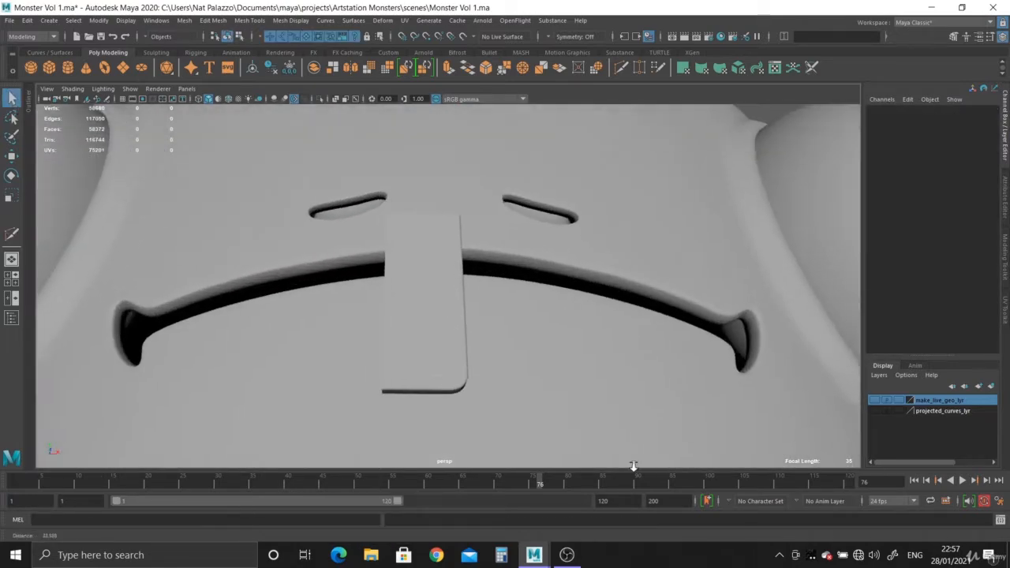
alt+drag(634, 466, 473, 292)
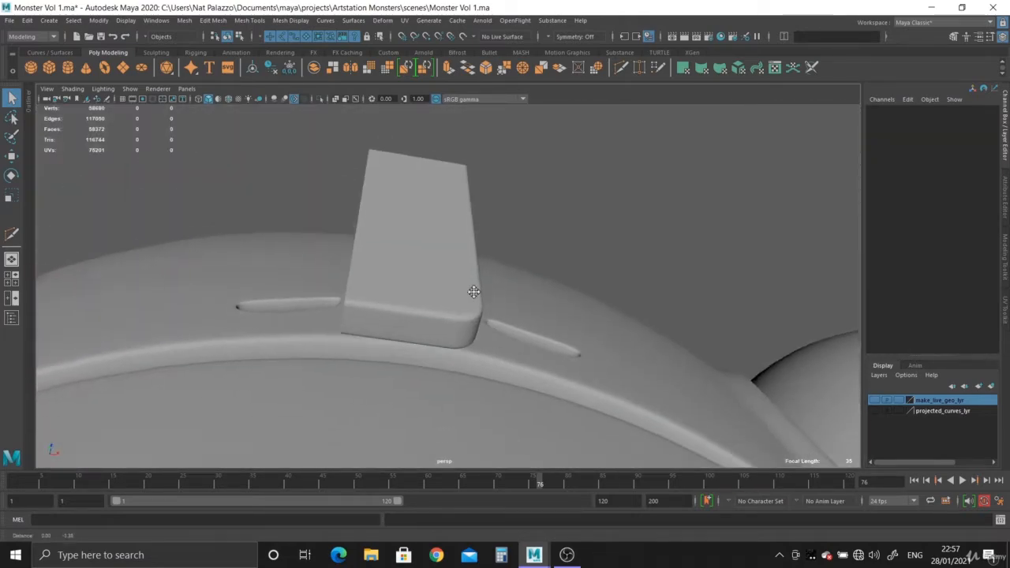
alt+right_drag(473, 292, 497, 374)
alt+drag(496, 374, 413, 344)
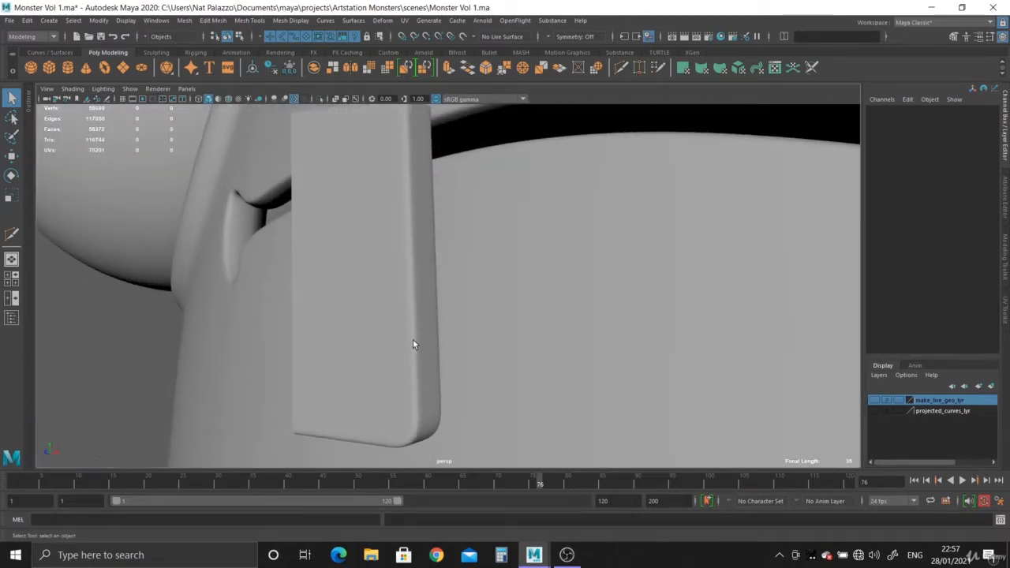
- Insert a horizontal edge loop across the middle of the half tooth with Multi-Cut, then return to object mode
click(413, 344)
key(f)
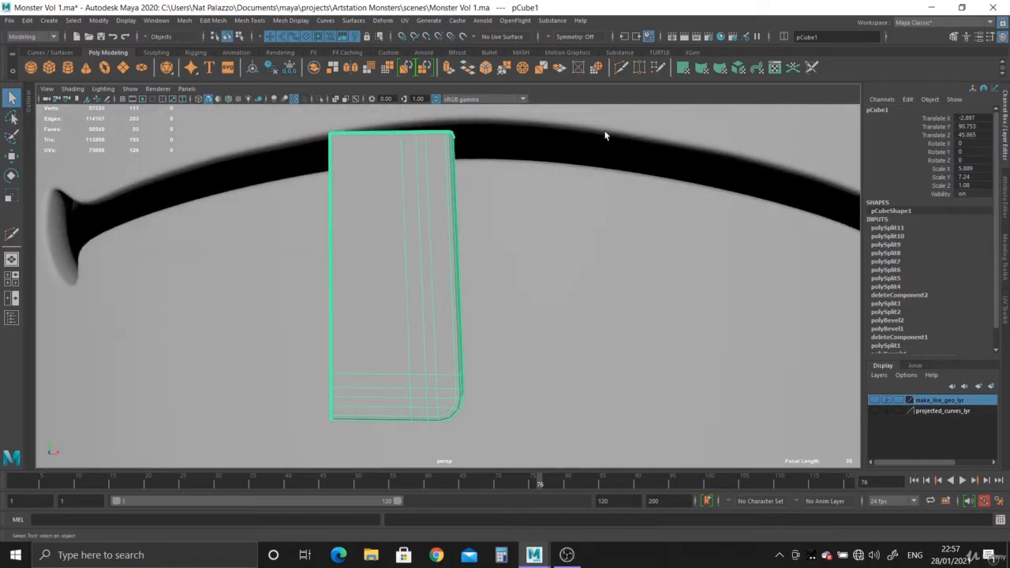
click(622, 67)
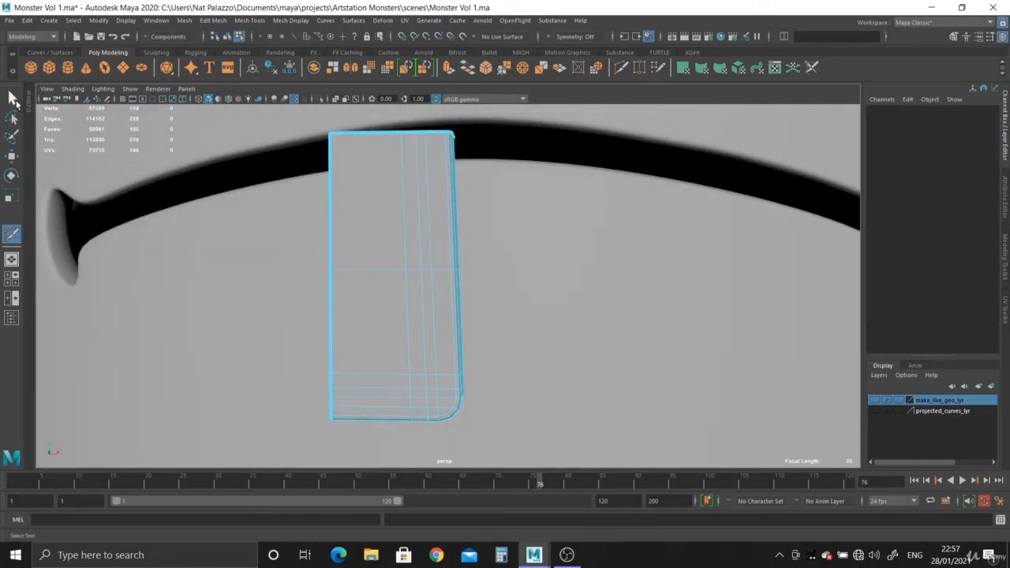
right_drag(416, 201, 434, 182)
- Activate the Move tool and compare the half tooth's position and size with the reference image in the front view
key(w)
alt+middle_drag(407, 296, 472, 296)
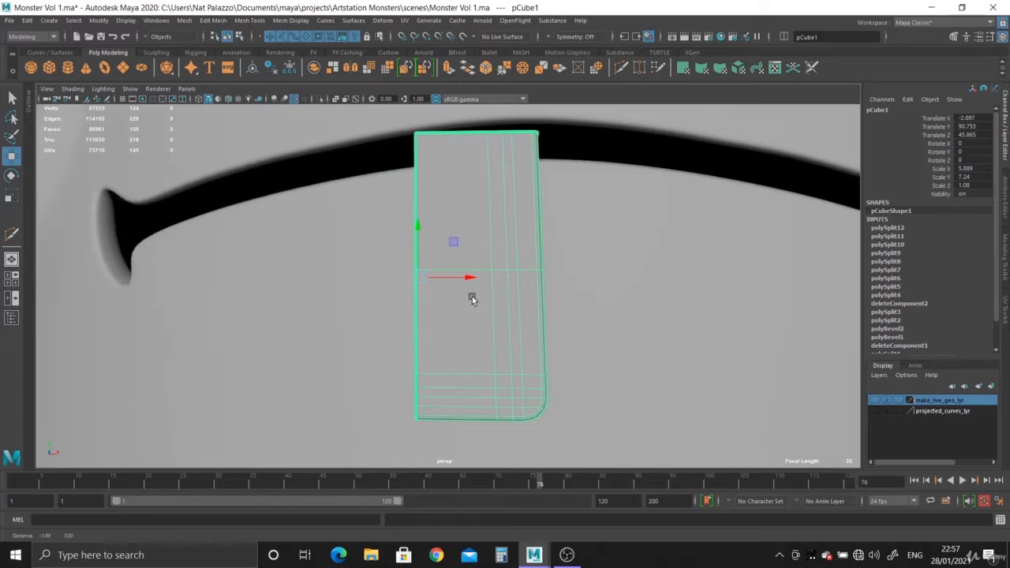
alt+right_drag(471, 296, 524, 361)
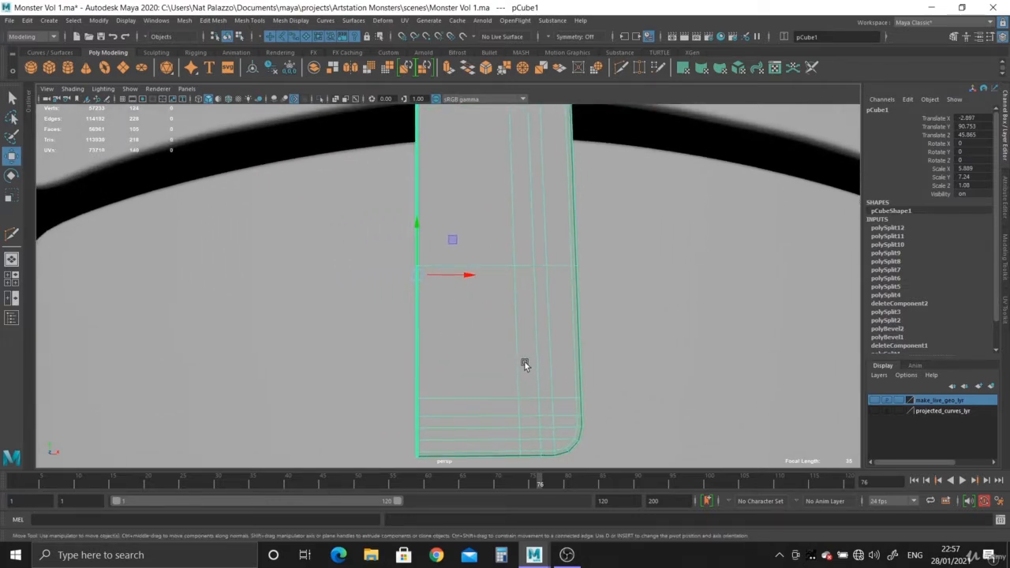
alt+middle_drag(524, 361, 517, 344)
alt+right_drag(517, 344, 465, 298)
alt+middle_drag(466, 299, 467, 318)
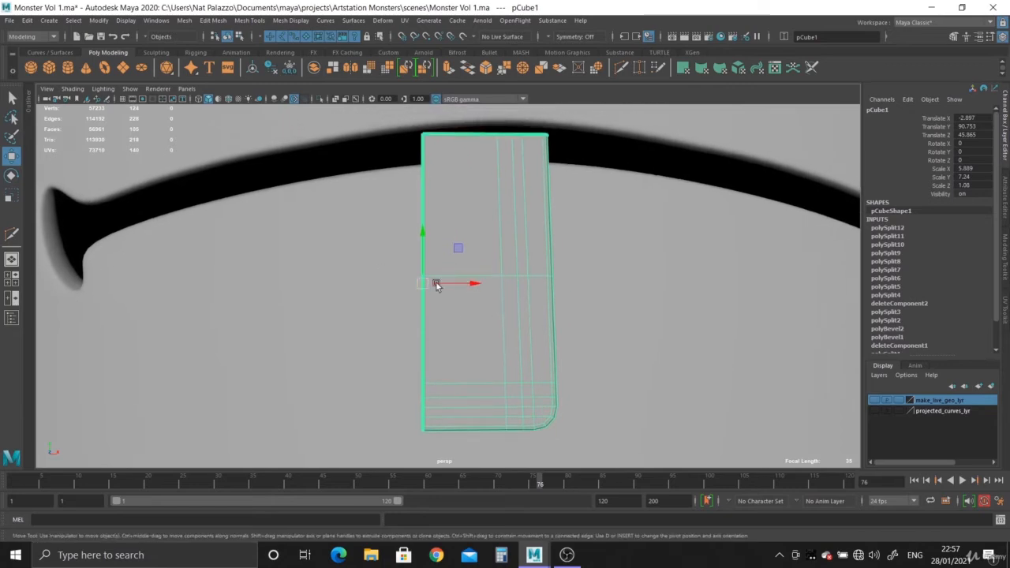
key(space)
key(space)
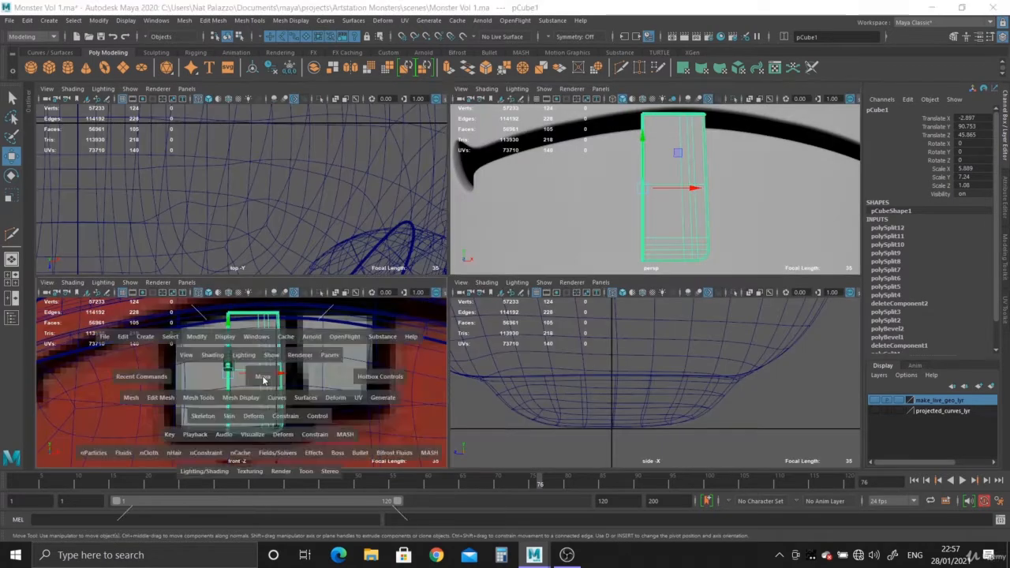
alt+right_drag(467, 411, 369, 243)
alt+middle_drag(369, 243, 369, 281)
alt+right_drag(325, 238, 284, 125)
alt+middle_drag(415, 282, 417, 312)
alt+right_drag(416, 313, 72, 17)
alt+middle_drag(425, 313, 427, 388)
alt+right_drag(431, 392, 304, 166)
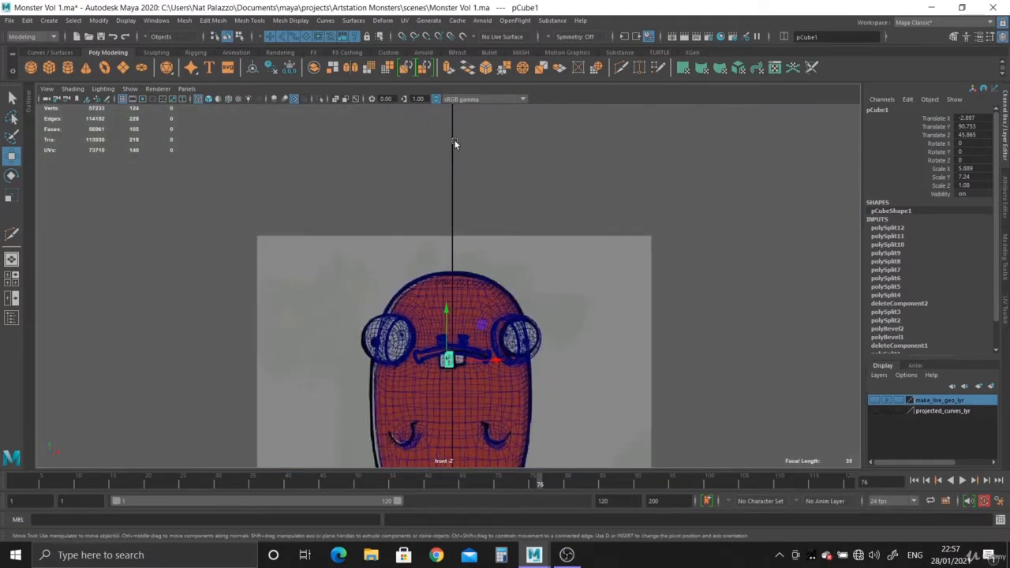
alt+right_drag(447, 333, 513, 545)
alt+middle_drag(422, 328, 418, 177)
alt+right_drag(418, 177, 476, 235)
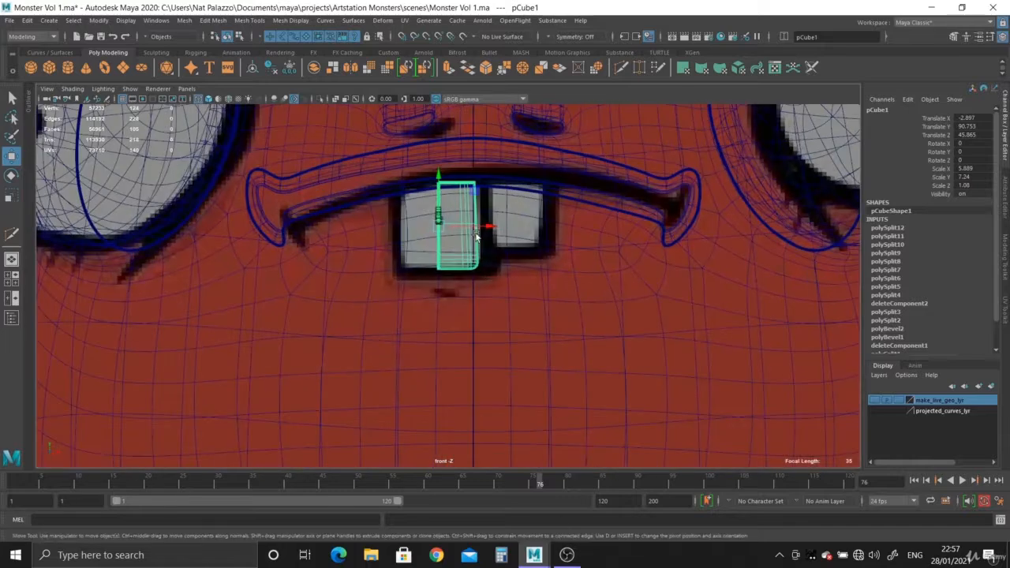
alt+middle_drag(528, 210, 527, 273)
alt+right_drag(524, 276, 510, 465)
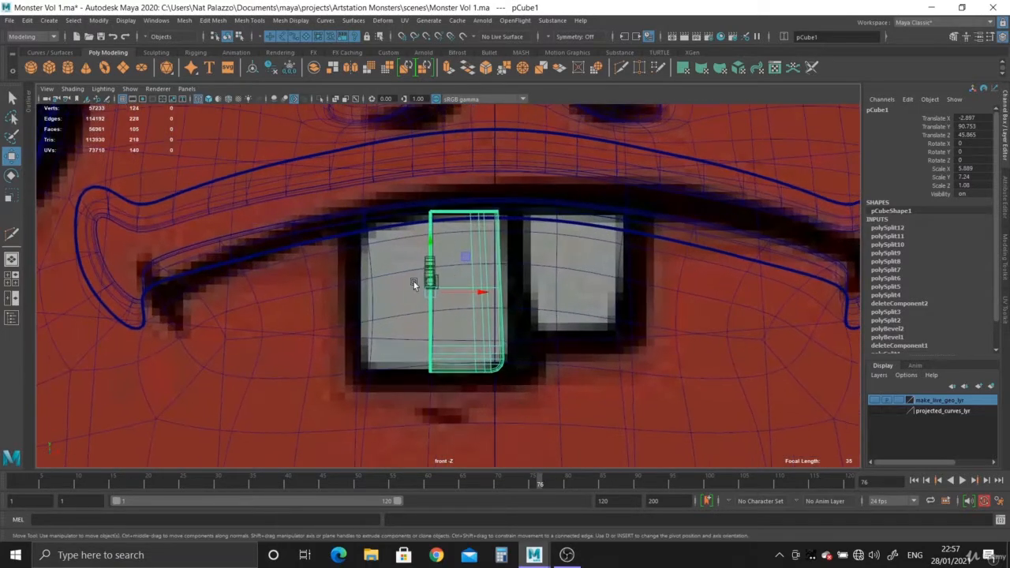
- Back in the perspective view, snap the half tooth's pivot to its open cut border at the middle edge loop
key(space)
key(space)
alt+drag(565, 238, 466, 372)
scroll(466, 372, down, 3)
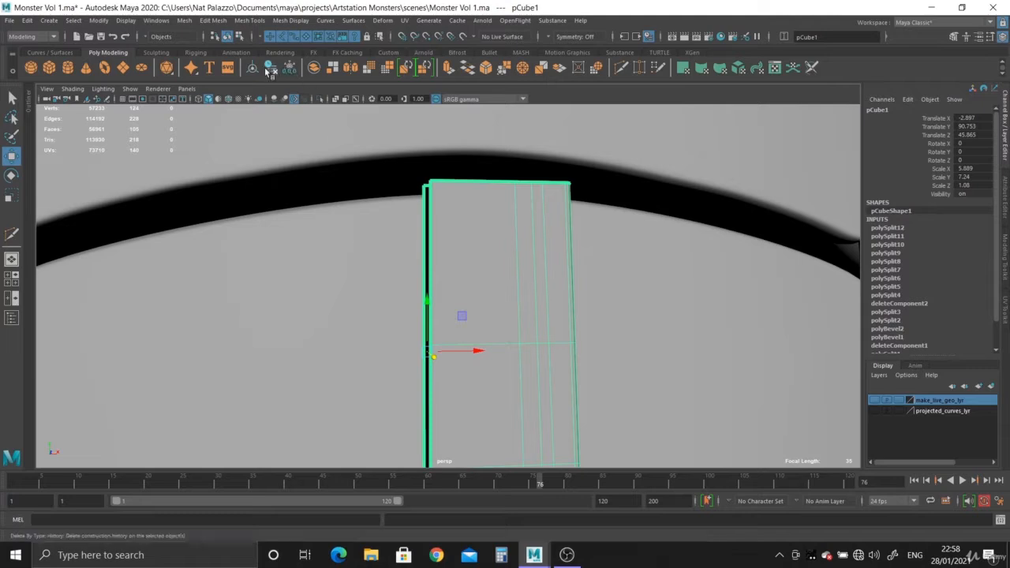
alt+drag(453, 349, 434, 316)
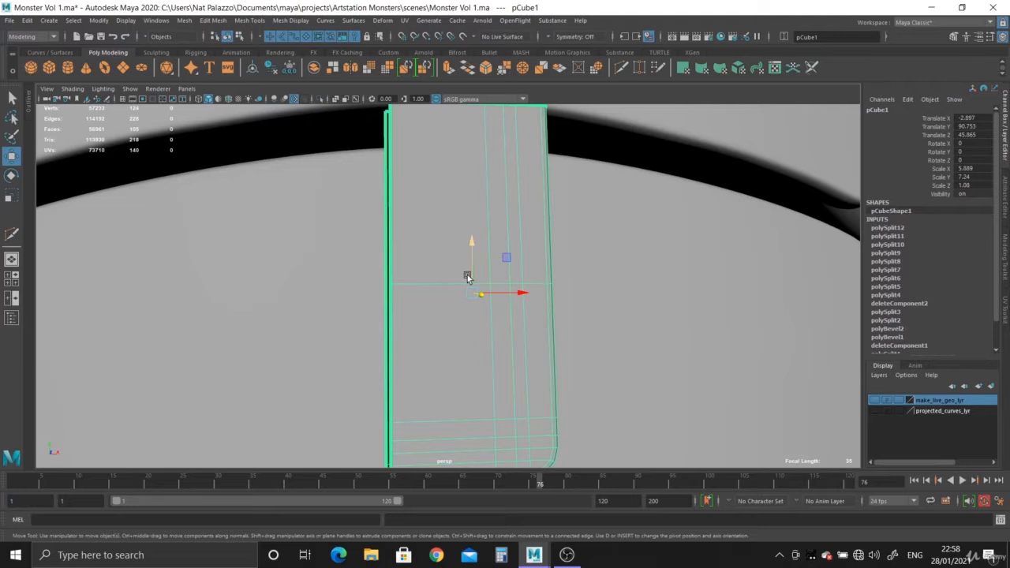
key(d)
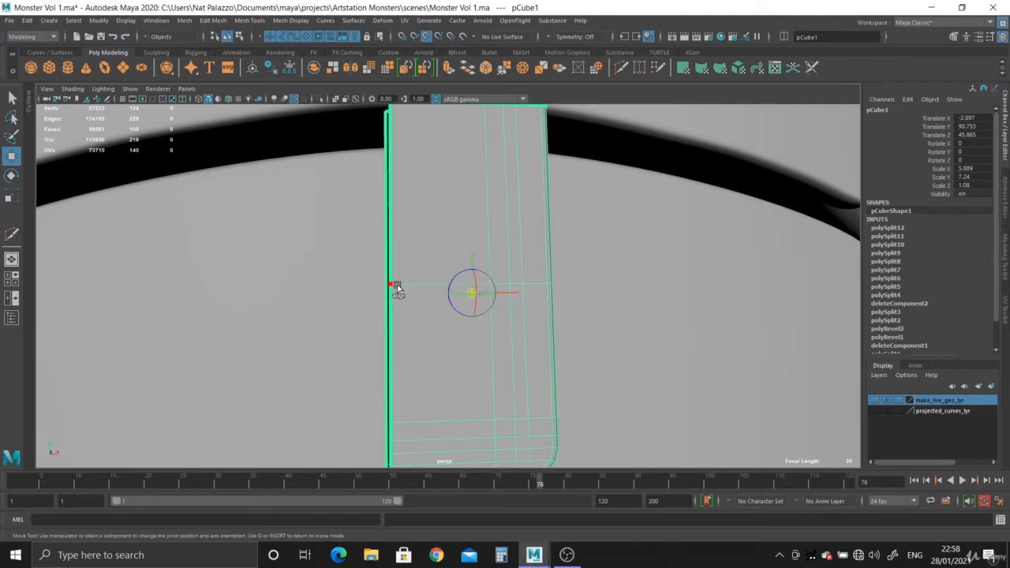
click(388, 286)
alt+drag(449, 329, 398, 251)
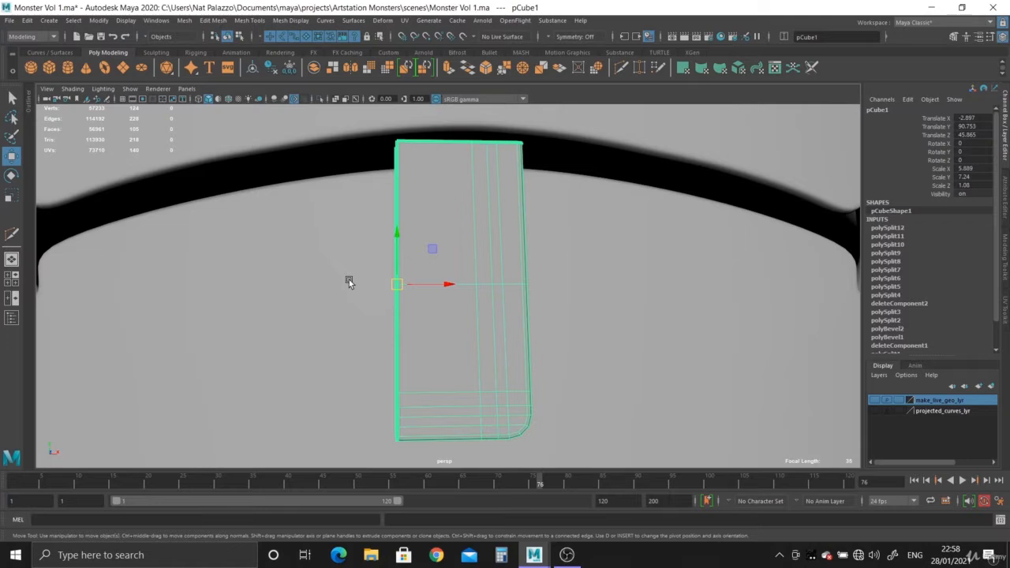
- Mirror the half tooth along the X axis with the axis position set to Object
click(186, 22)
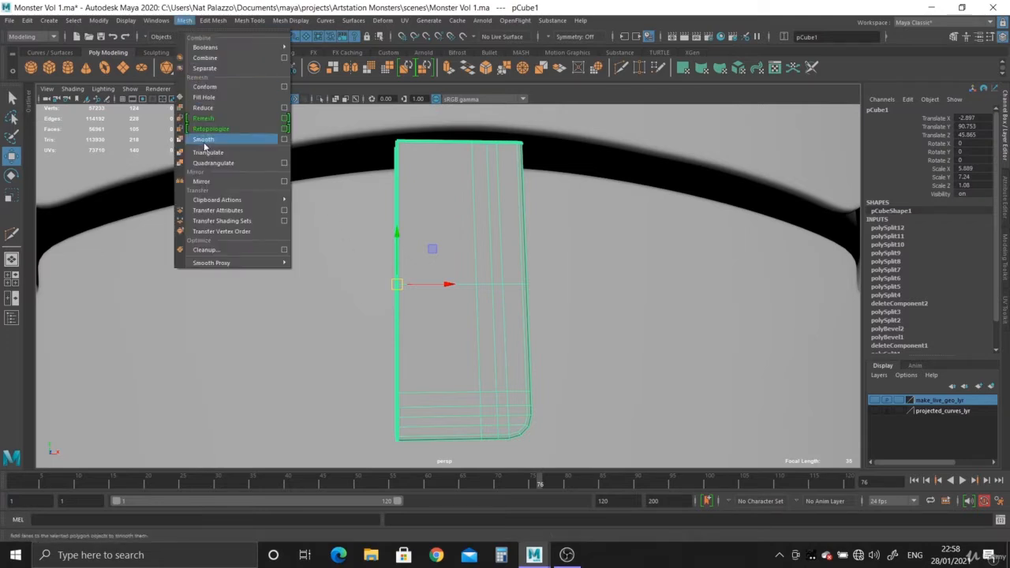
click(205, 183)
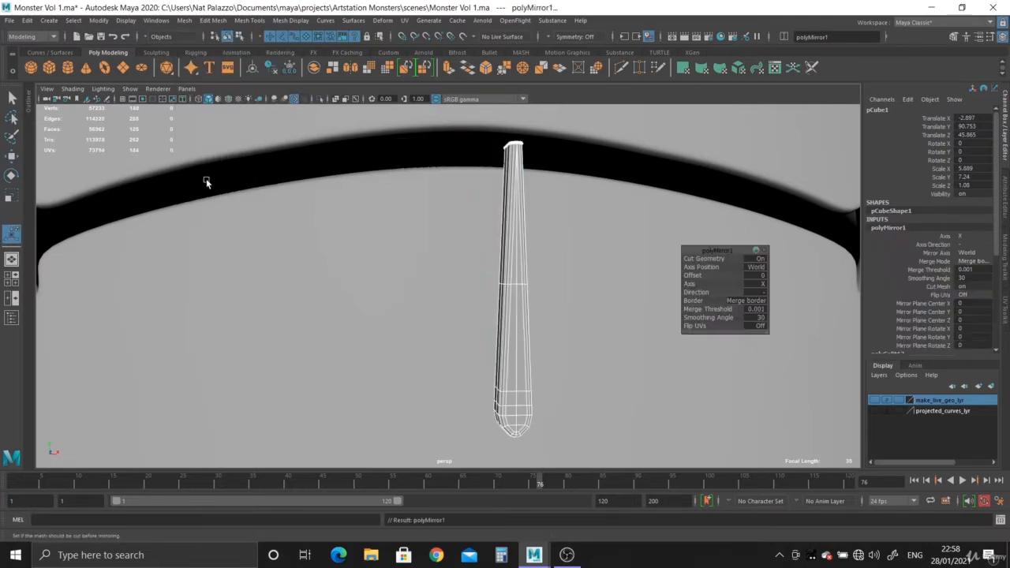
click(757, 266)
click(819, 283)
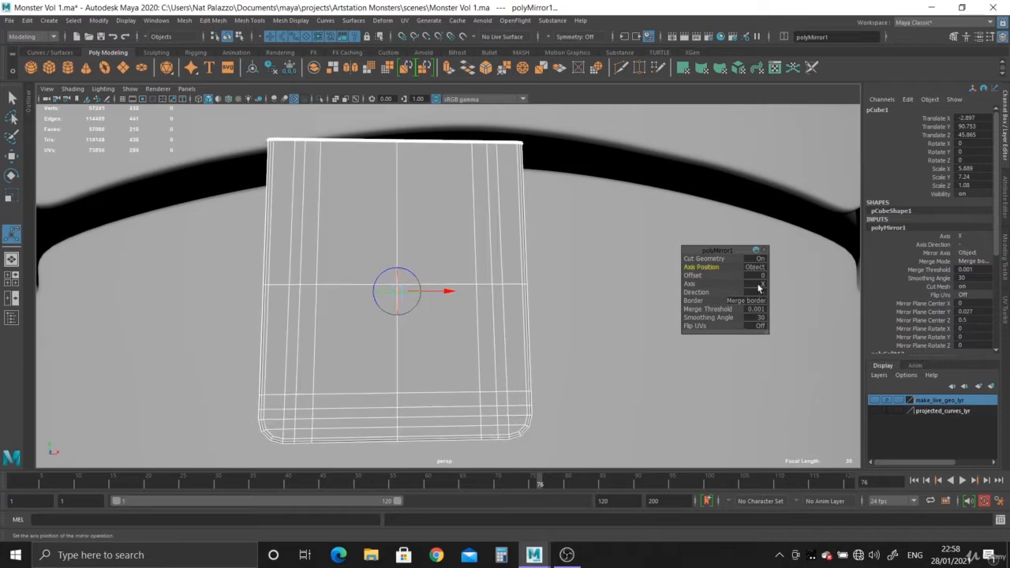
- Show the mirrored tooth in smooth preview and check its shape from several angles
alt+drag(416, 280, 408, 253)
right_drag(413, 190, 455, 177)
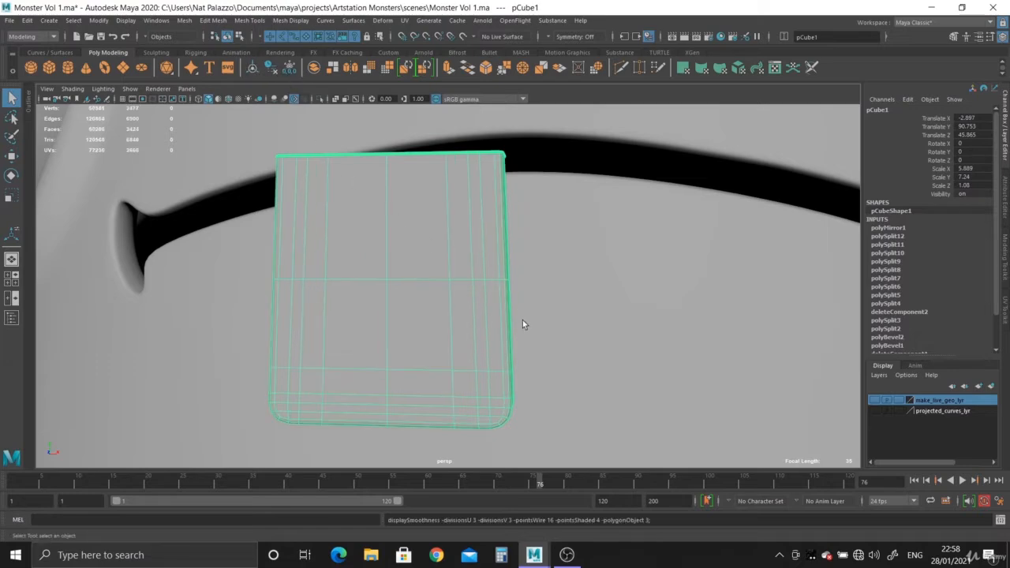
alt+right_drag(523, 320, 186, 213)
click(281, 288)
alt+drag(284, 286, 442, 300)
click(419, 314)
- Duplicate the tooth in the front view and move the copy sideways over the reference's second tooth
key(space)
key(space)
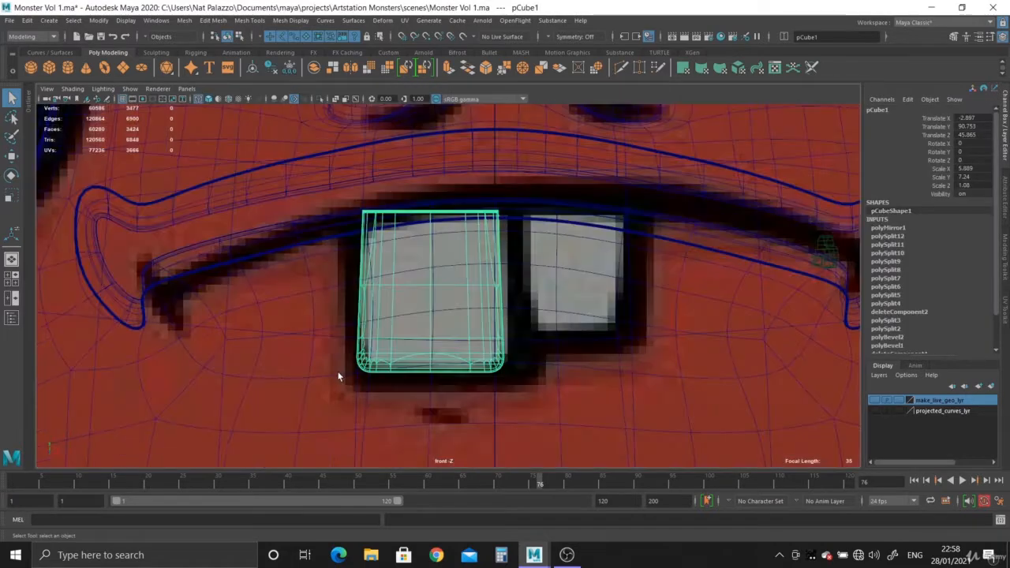
key(ctrl+d)
key(w)
drag(482, 300, 626, 328)
scroll(627, 328, up, 8)
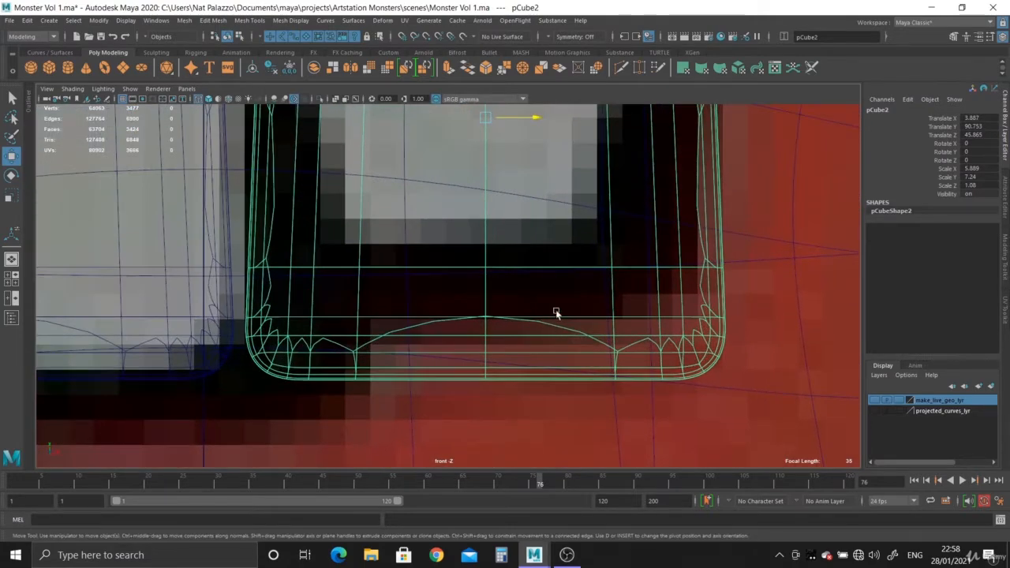
- Delete the duplicated tooth in the perspective view and select the original tooth
key(space)
key(space)
alt+drag(564, 309, 576, 363)
key(Delete)
click(445, 293)
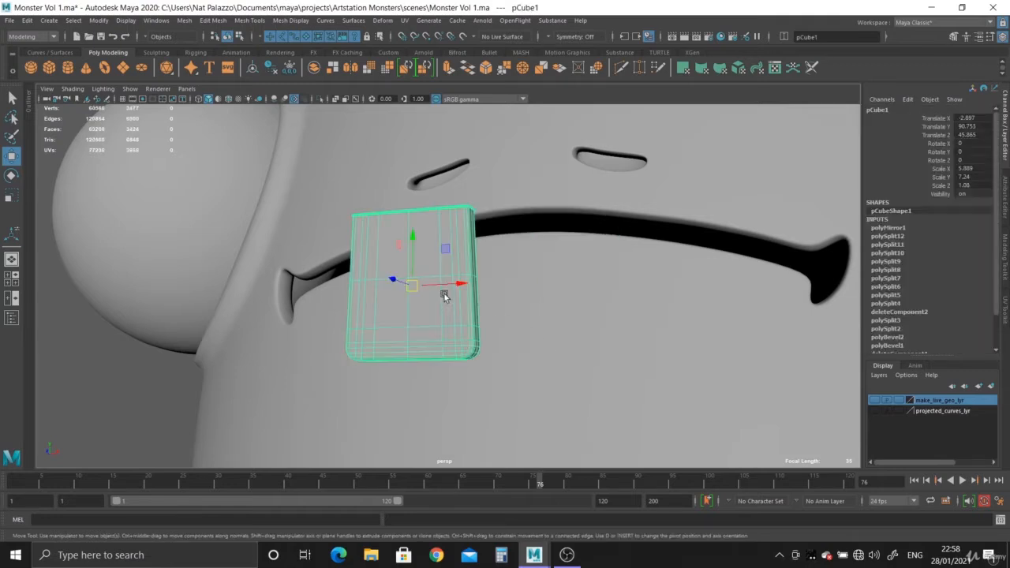
- Isolate the tooth and delete the faces of its back half, keeping the front half
click(320, 99)
alt+drag(527, 307, 375, 332)
alt+right_drag(387, 334, 499, 406)
alt+middle_drag(500, 407, 505, 350)
alt+right_drag(505, 350, 523, 362)
alt+drag(522, 362, 371, 323)
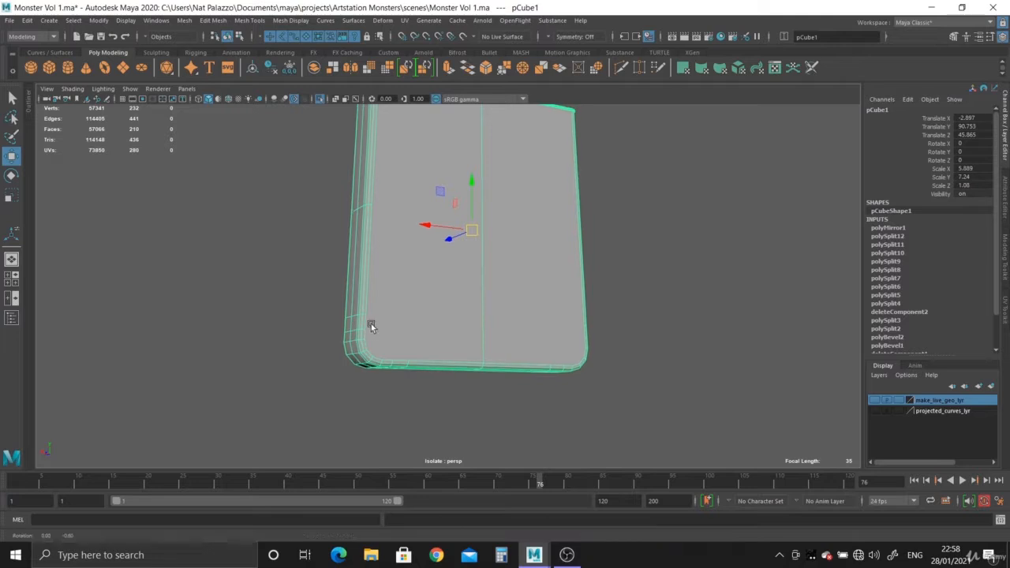
alt+right_drag(372, 323, 439, 412)
alt+drag(439, 413, 433, 210)
right_drag(433, 210, 414, 181)
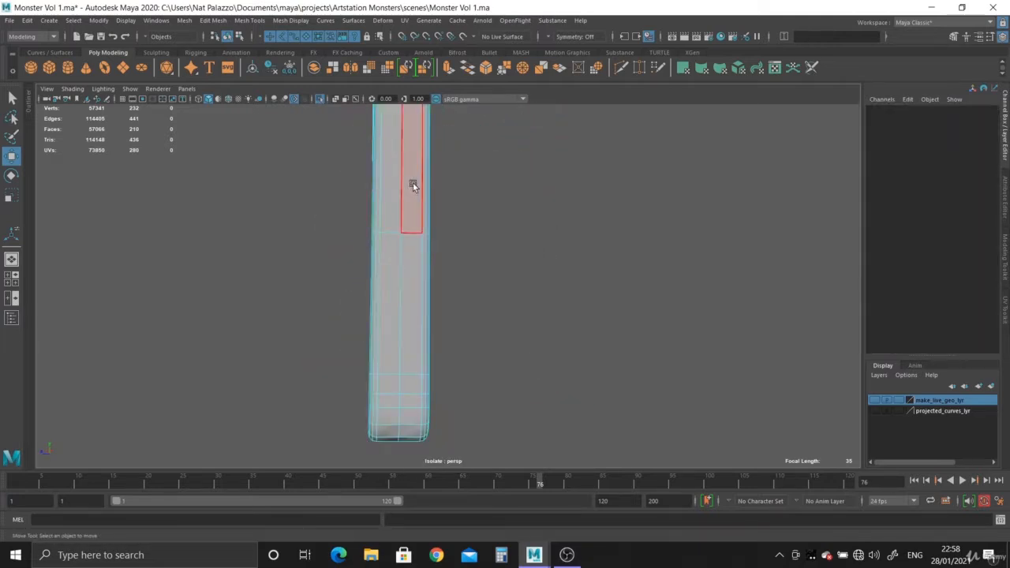
click(415, 282)
key(Delete)
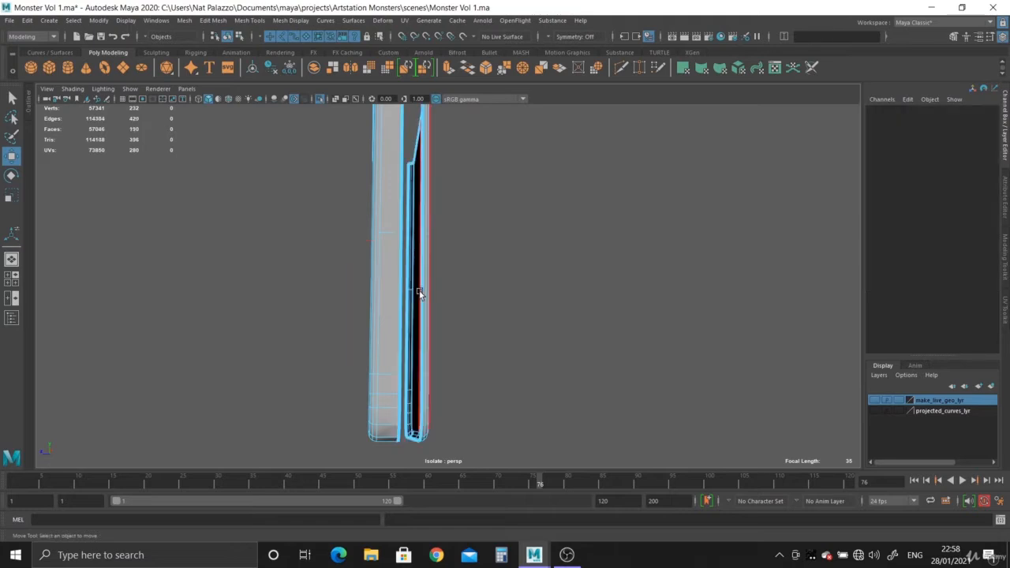
right_drag(390, 265, 457, 239)
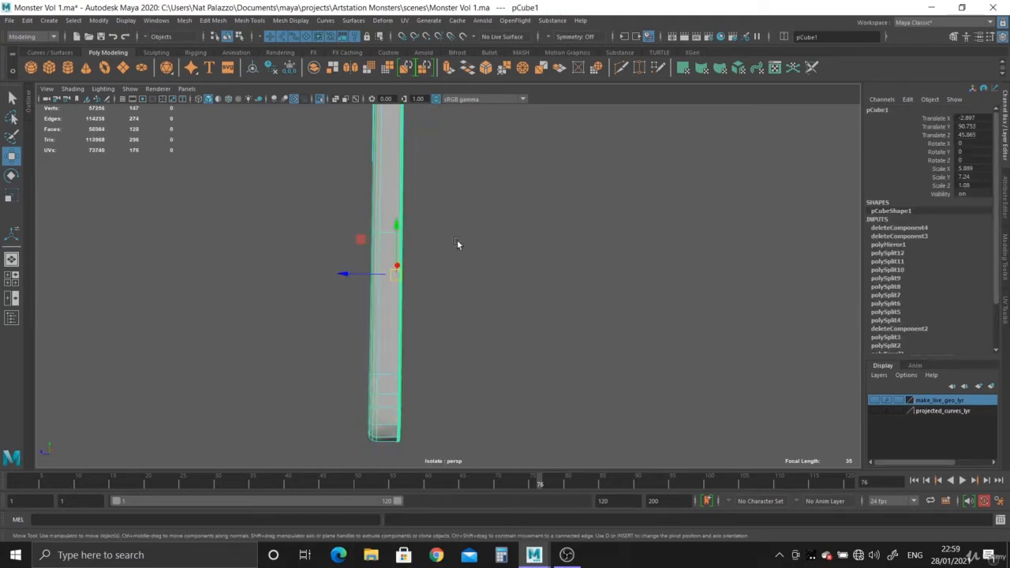
- Centre the half tooth's pivot and snap it onto the open border where the back half was removed
click(253, 69)
alt+right_drag(341, 213, 409, 313)
alt+middle_drag(410, 313, 423, 366)
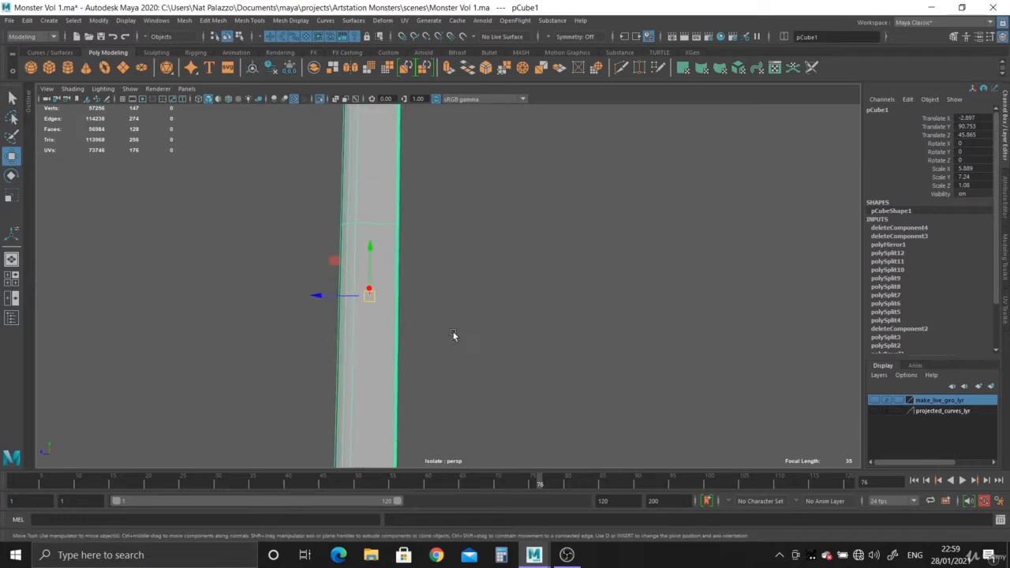
mouse_move(453, 333)
alt+mouse_down()
mouse_move(465, 331)
mouse_move(457, 335)
alt+mouse_up()
key(d)
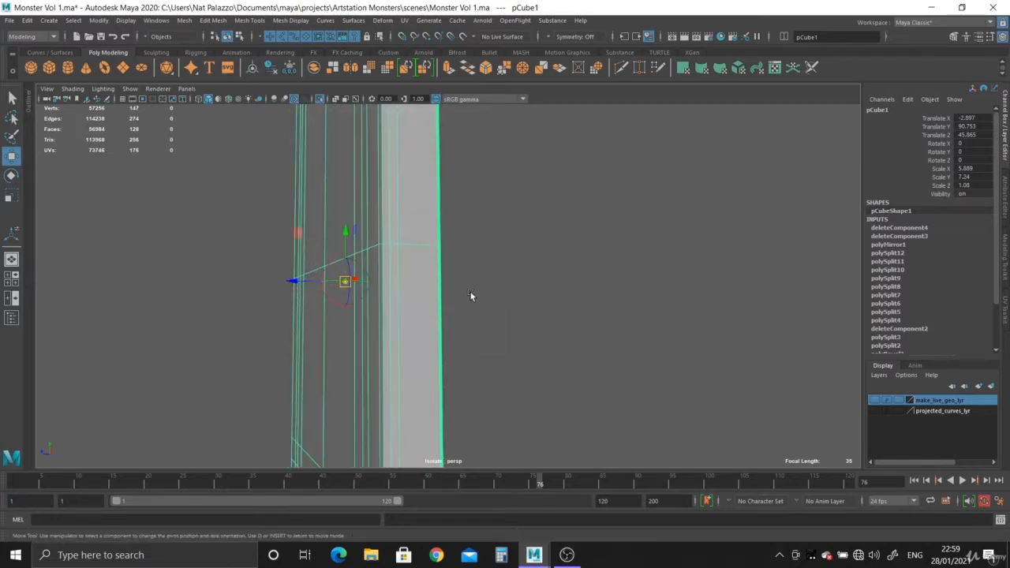
click(441, 251)
key(d)
alt+right_drag(491, 321, 341, 254)
alt+drag(341, 254, 440, 289)
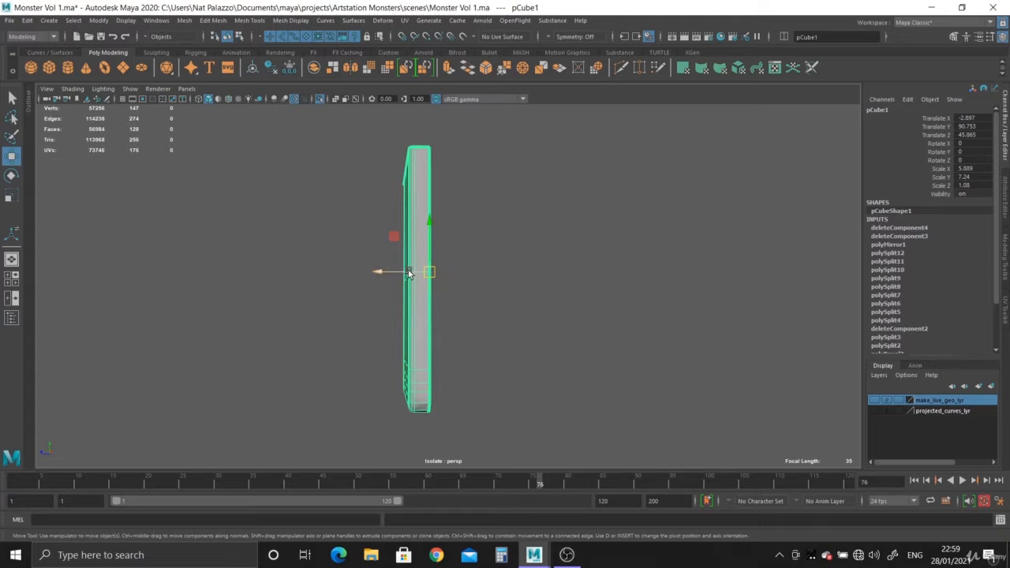
- Mirror the half tooth along the Z axis with the axis position set to Object
click(184, 22)
click(208, 181)
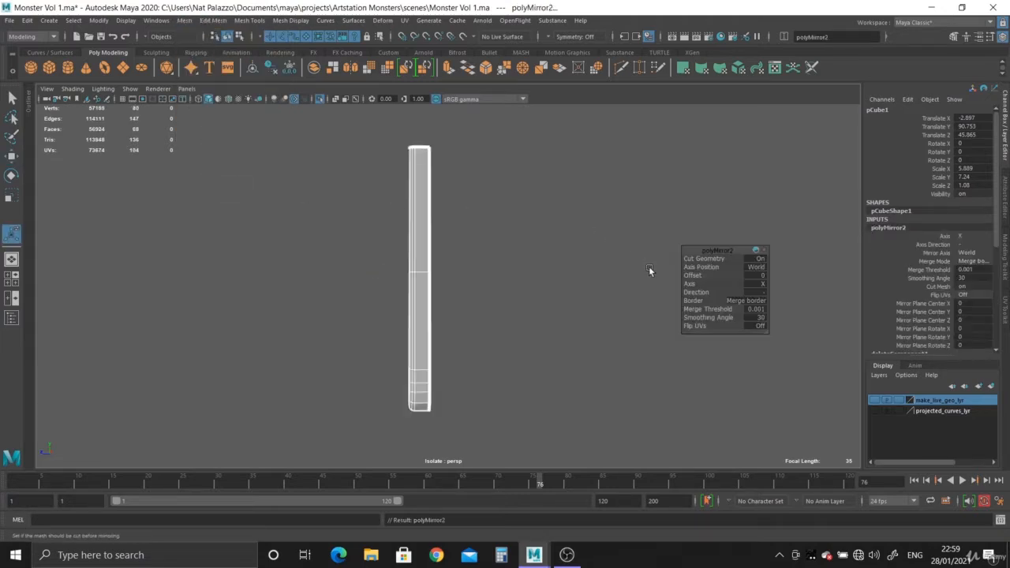
click(759, 271)
click(777, 284)
click(763, 285)
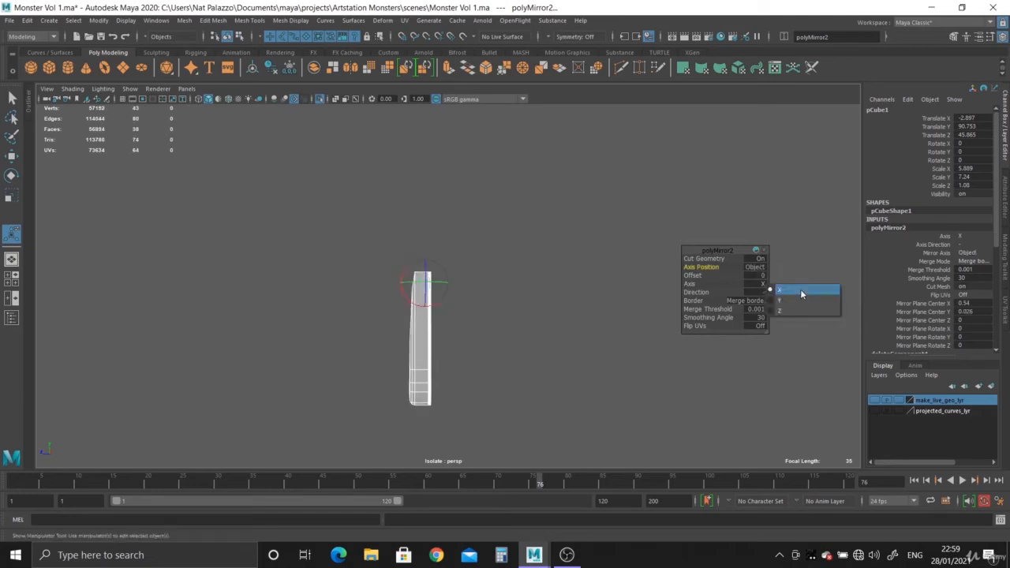
click(794, 312)
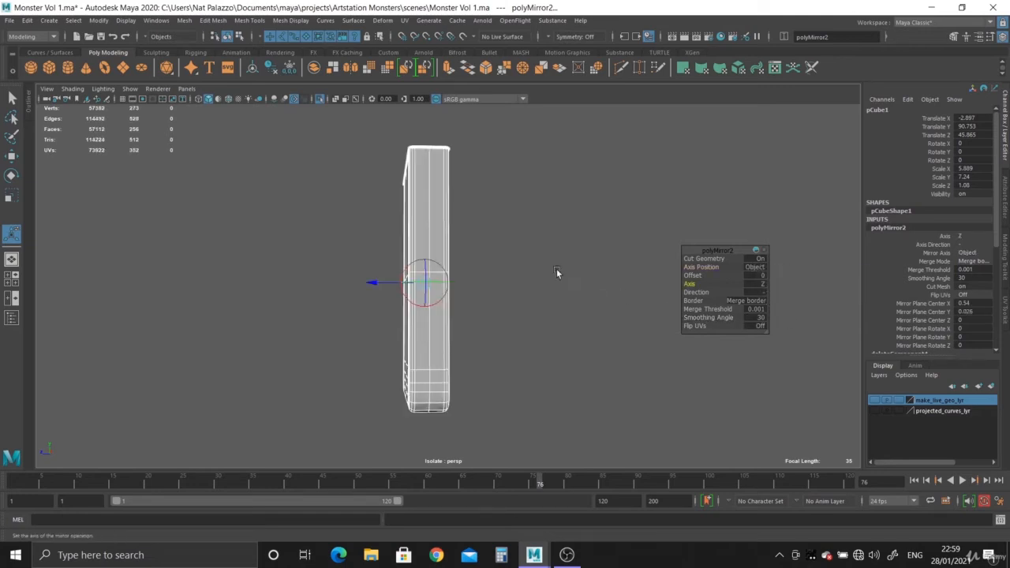
- Show the mirrored tooth in smooth preview and check its shape from the front and side
alt+drag(556, 272, 508, 295)
right_drag(419, 198, 469, 187)
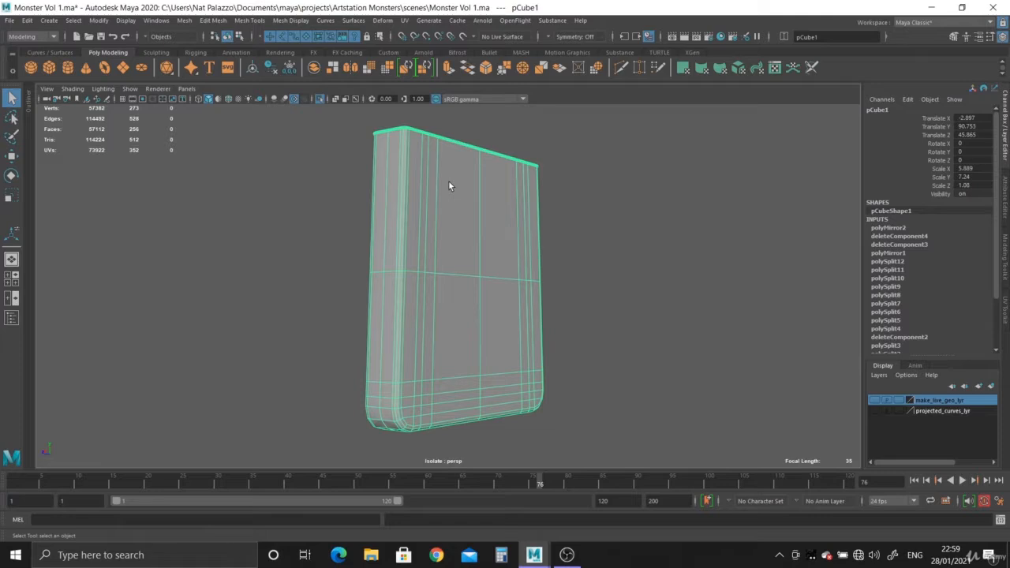
key(3)
click(654, 254)
alt+drag(654, 254, 464, 258)
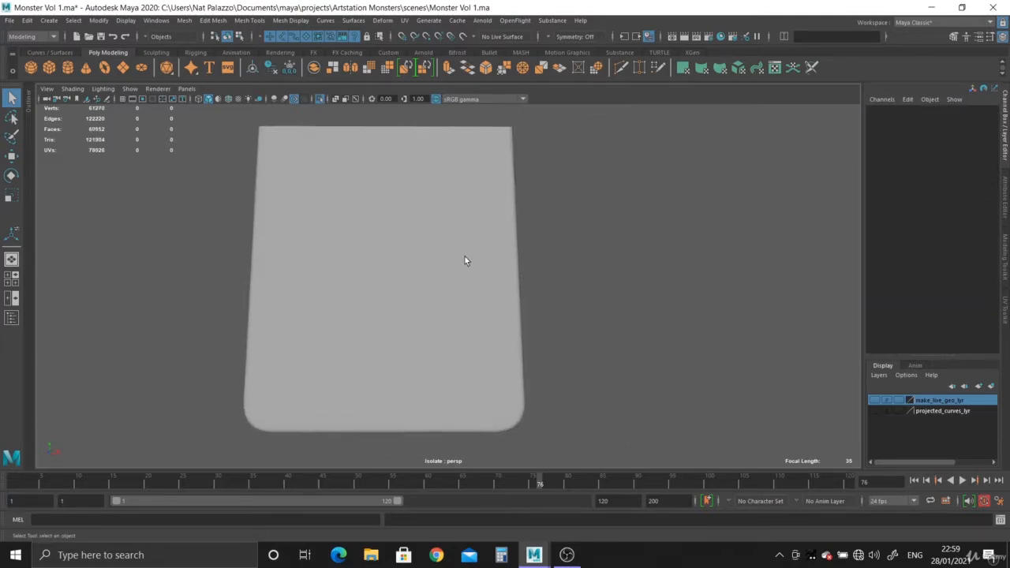
- Duplicate the tooth in the front view, centre the copy's pivot and move it sideways over the reference's second tooth, to about X 4.14
click(464, 258)
key(space)
key(space)
alt+right_drag(336, 383, 207, 151)
alt+middle_drag(330, 210, 327, 254)
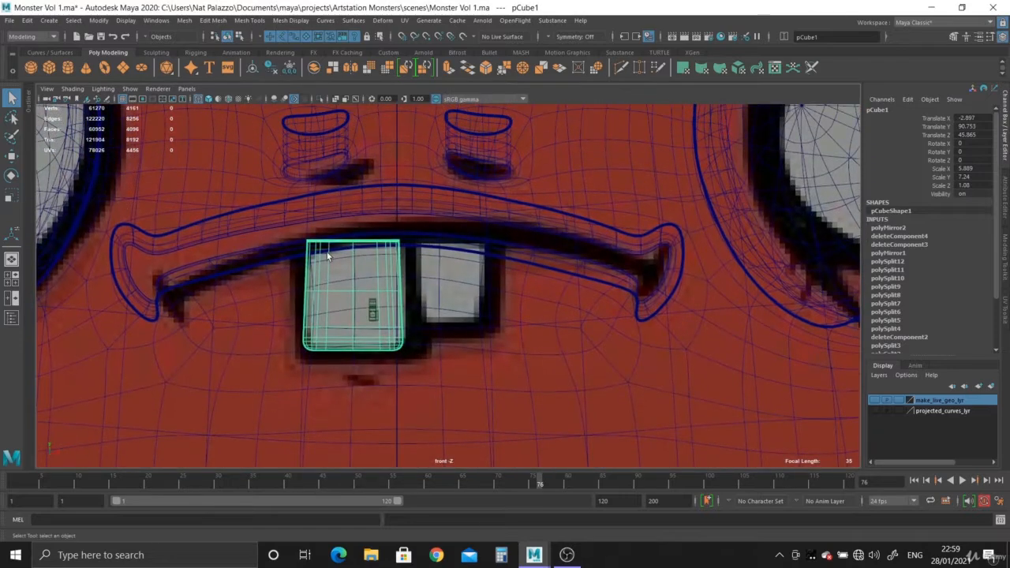
key(ctrl+d)
key(w)
alt+right_drag(345, 244, 406, 304)
alt+middle_drag(405, 303, 473, 305)
click(260, 72)
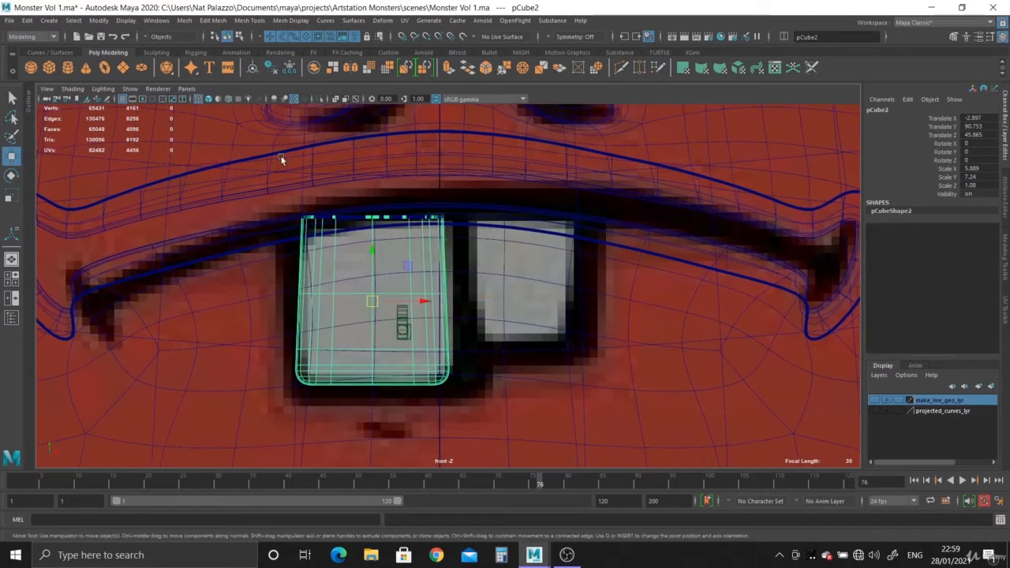
scroll(389, 285, up, 1)
drag(434, 289, 603, 334)
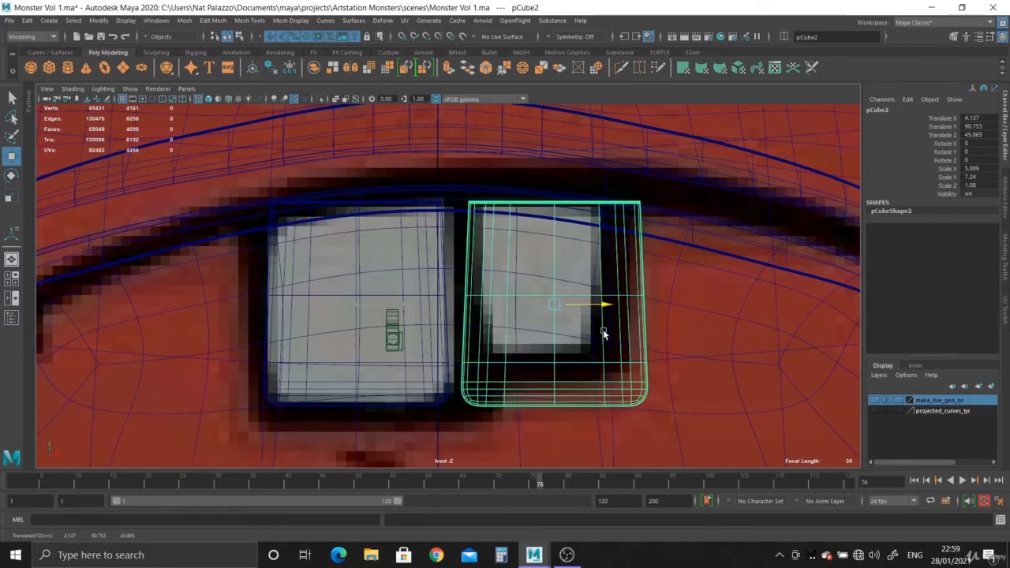
- Fit the copy to the reference's second tooth, scaling it to about 4.62 × 5.68 × 0.85 and moving it to X 3.596, Y 91.573
key(r)
drag(559, 309, 537, 282)
key(w)
alt+right_drag(537, 281, 586, 341)
alt+middle_drag(575, 310, 523, 309)
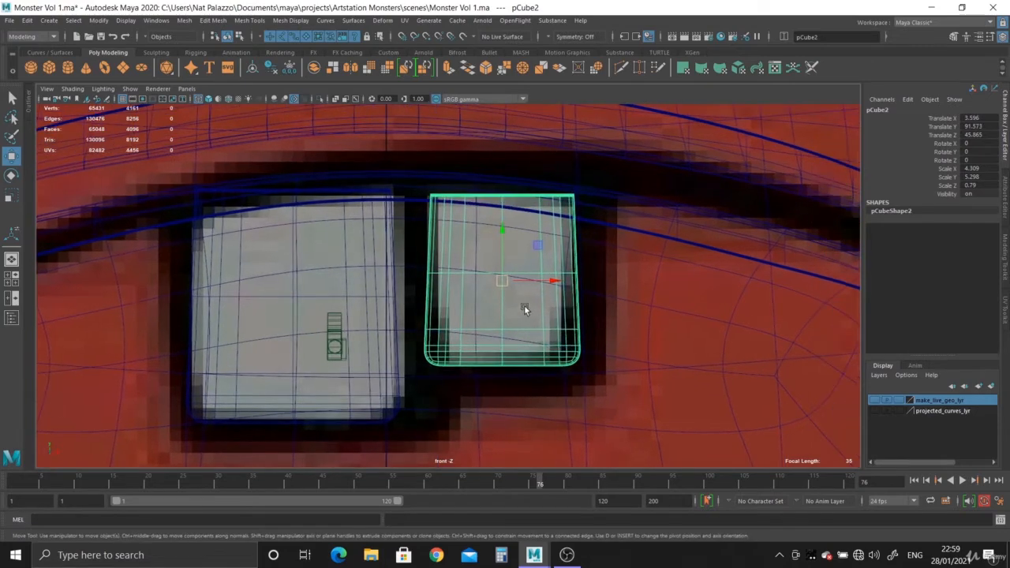
alt+right_drag(523, 309, 618, 370)
alt+middle_drag(575, 339, 574, 314)
scroll(574, 310, up, 1)
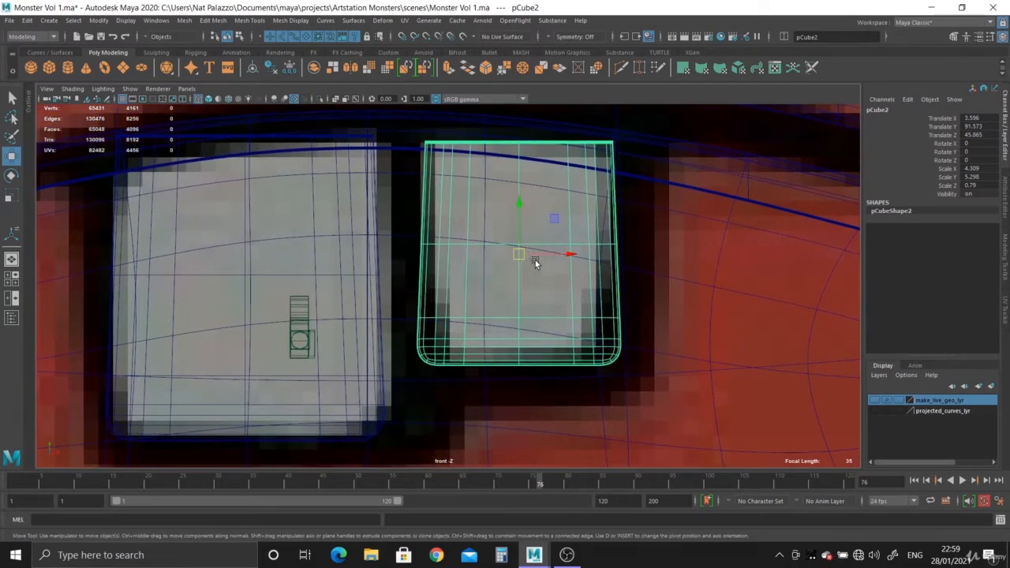
key(r)
drag(518, 251, 528, 250)
alt+right_drag(557, 291, 588, 349)
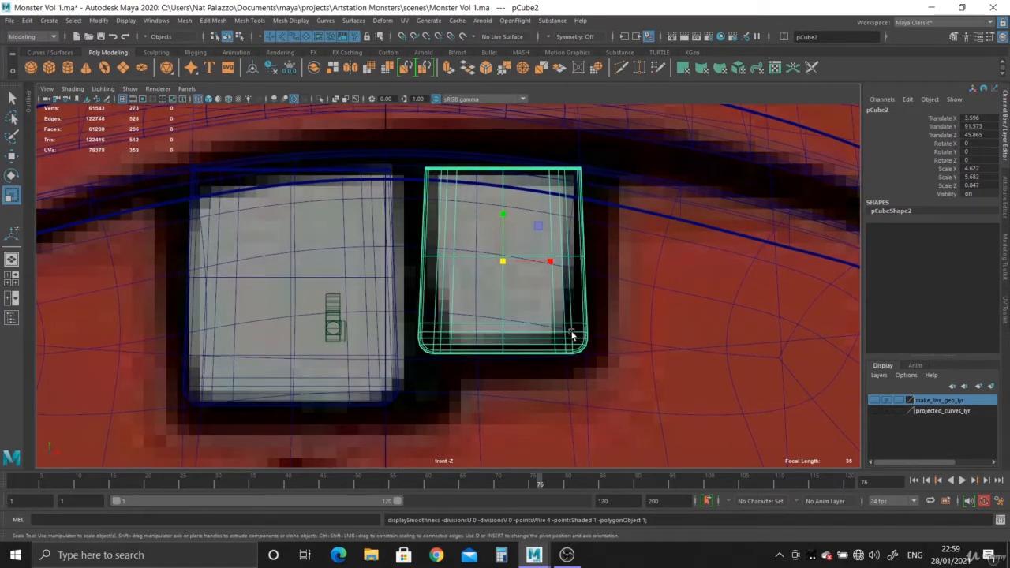
- Narrow the lower part of the second tooth by scaling its bottom vertices in X with soft selection
alt+middle_drag(571, 334, 526, 311)
alt+right_drag(525, 311, 438, 265)
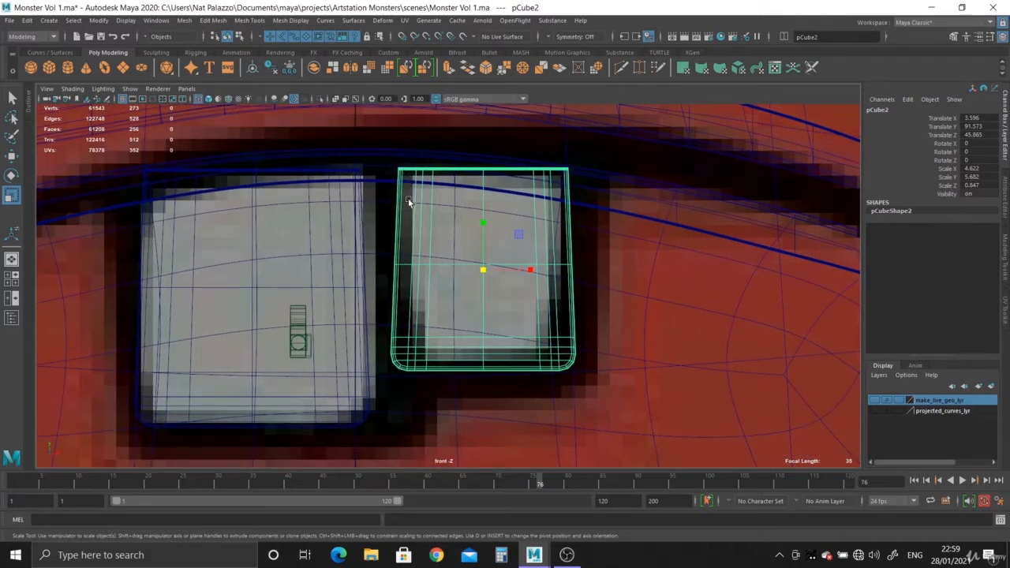
alt+right_drag(537, 316, 570, 266)
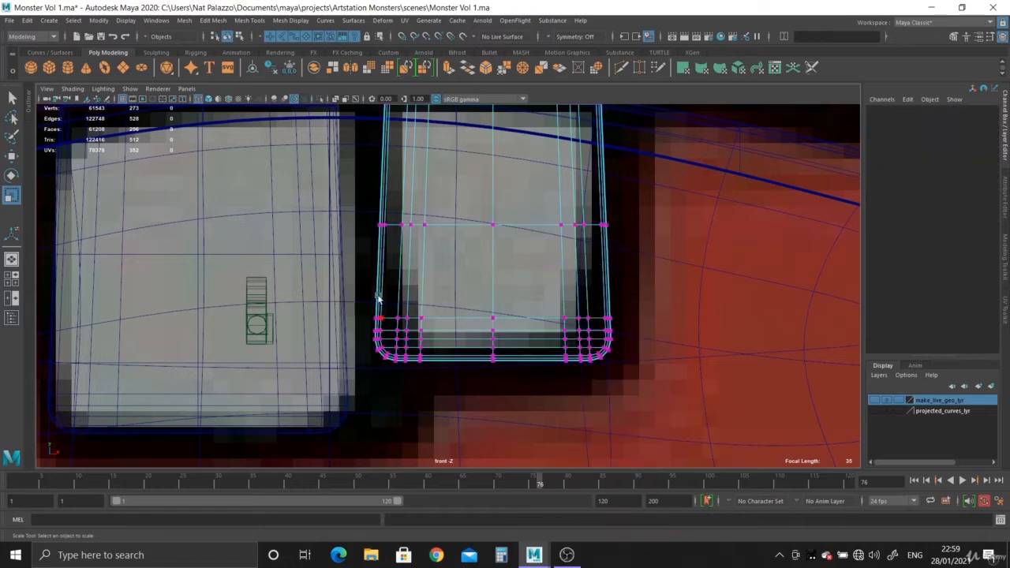
drag(346, 294, 754, 409)
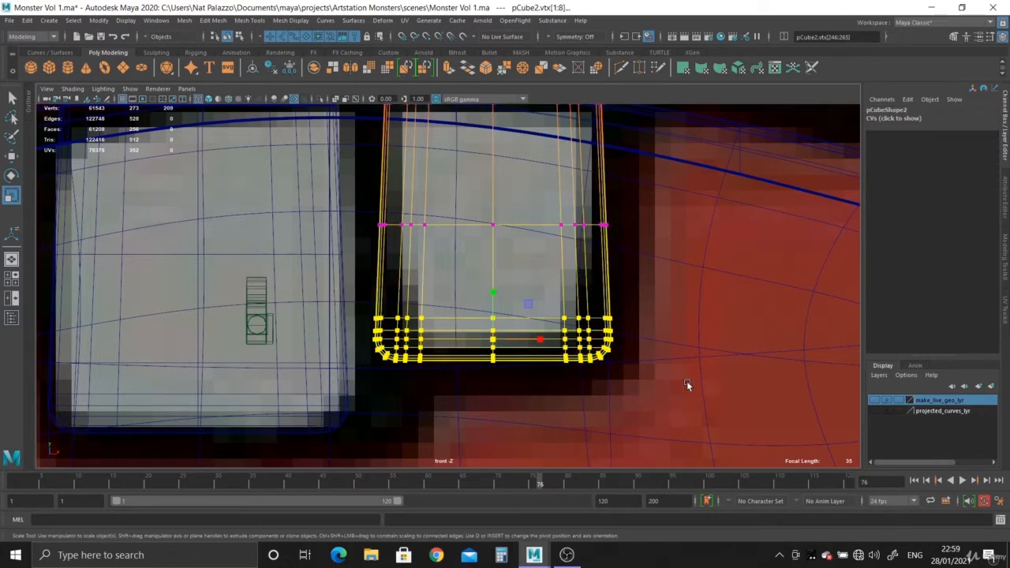
alt+right_drag(687, 380, 628, 425)
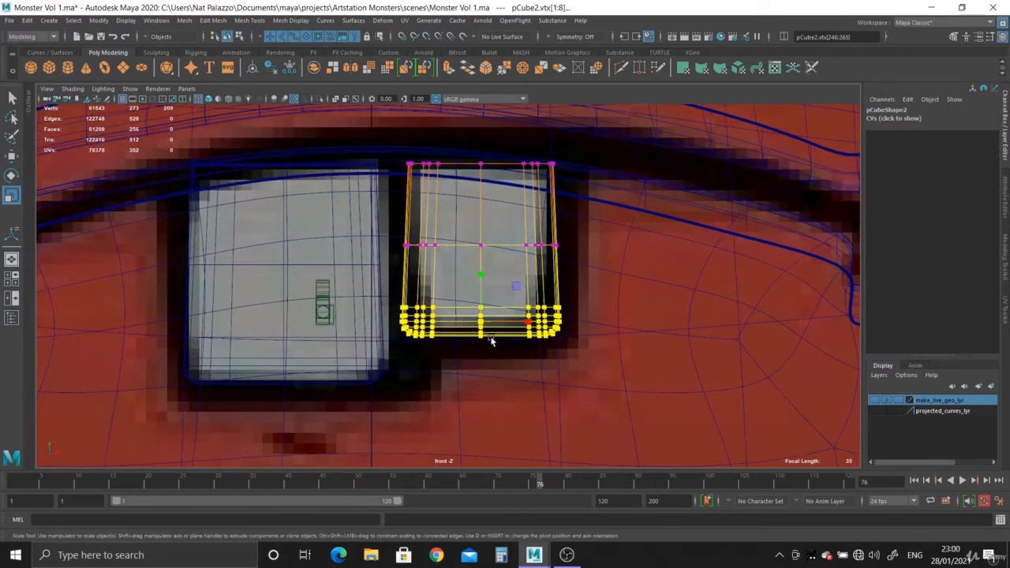
key(b)
drag(481, 316, 292, 286)
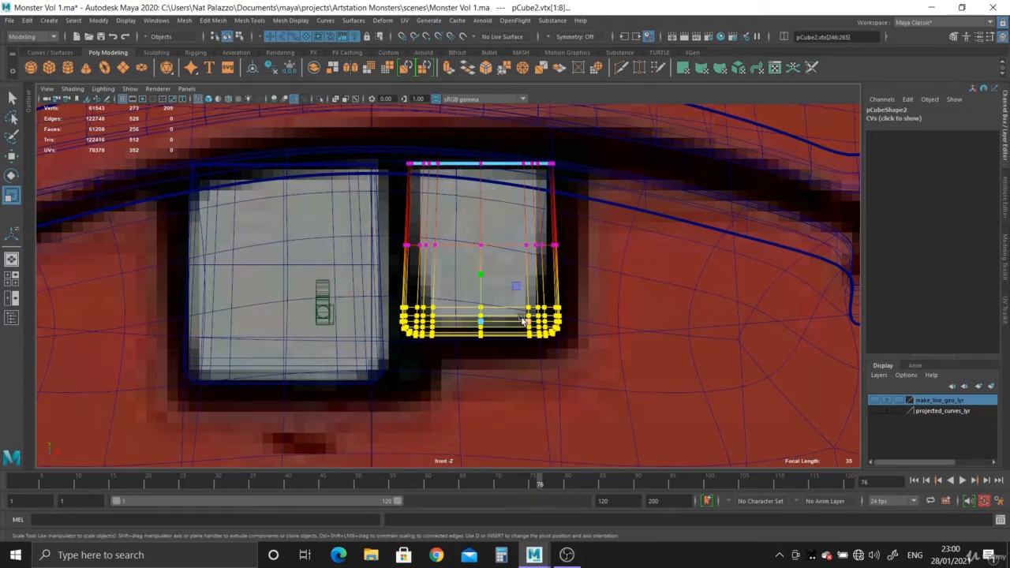
drag(528, 322, 518, 318)
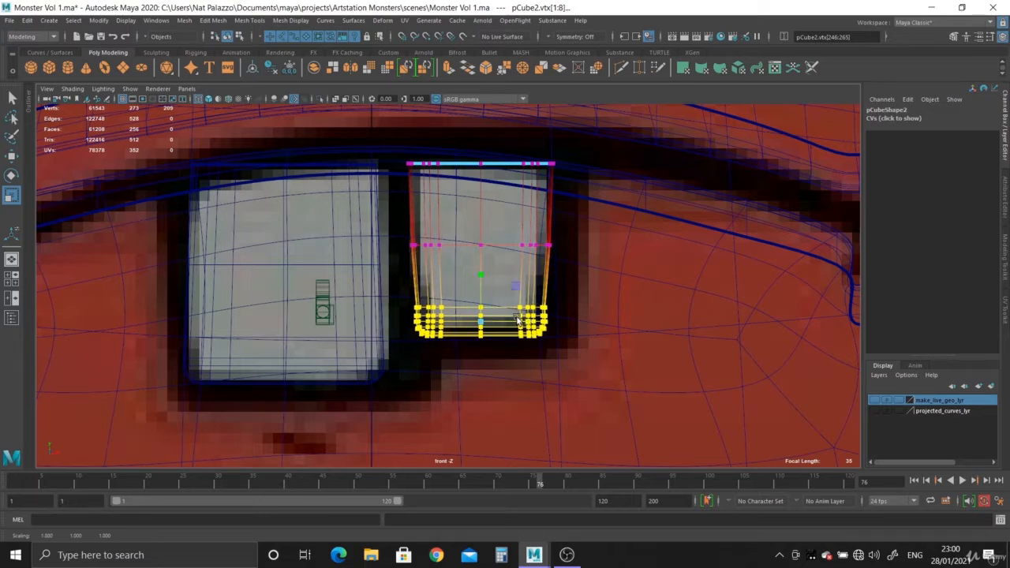
- Enlarge the whole second tooth to a scale of about 5.16 × 6.34 × 0.95 and move it to X 3.717, Y 91.348
right_drag(477, 243, 529, 230)
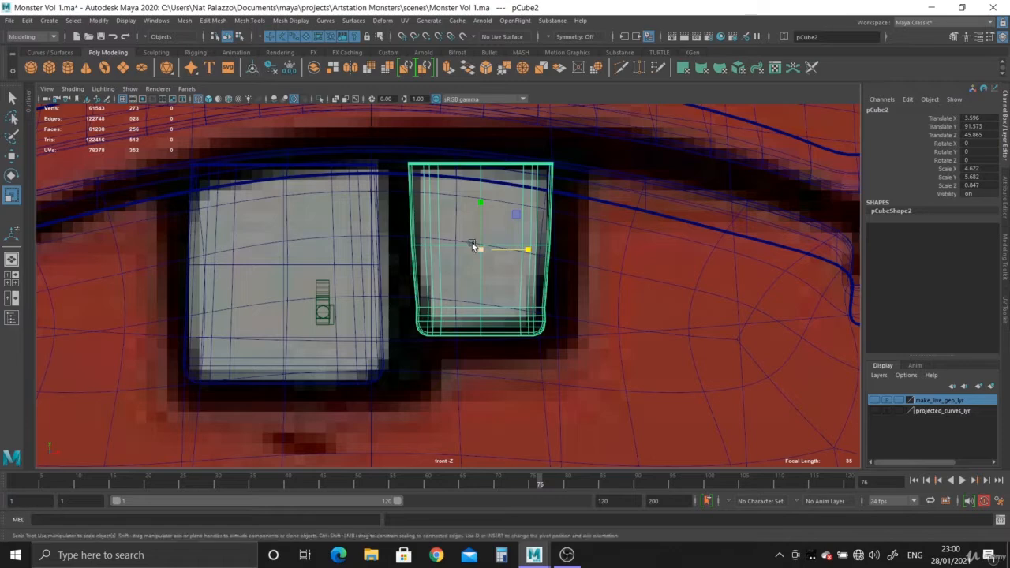
mouse_move(472, 246)
mouse_down()
mouse_move(496, 254)
mouse_move(482, 255)
mouse_up()
key(w)
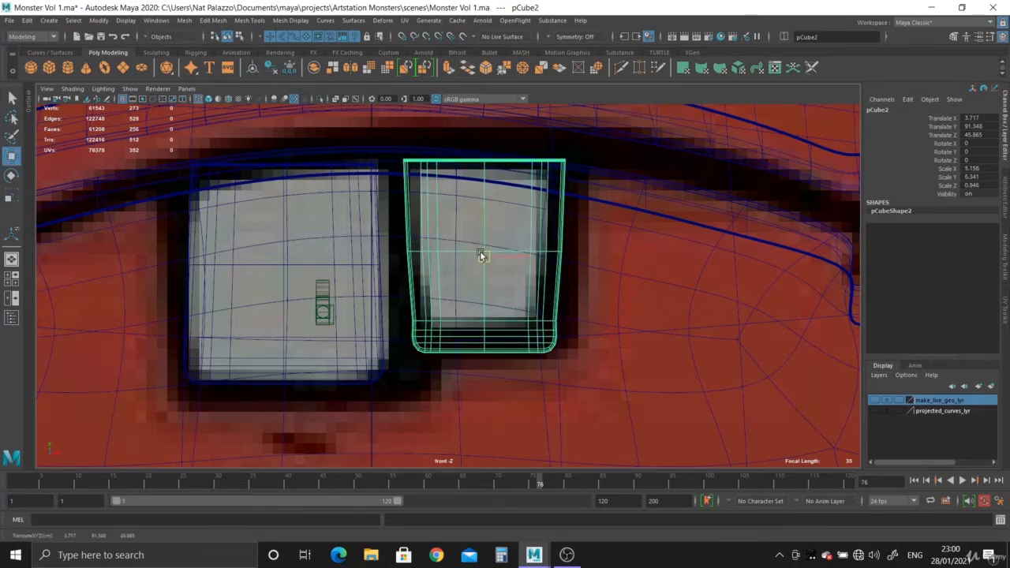
- Apply Edit Edge Flow to the second horizontal edge loop above the second tooth's lower corners in the perspective view
key(space)
key(space)
scroll(620, 277, up, 3)
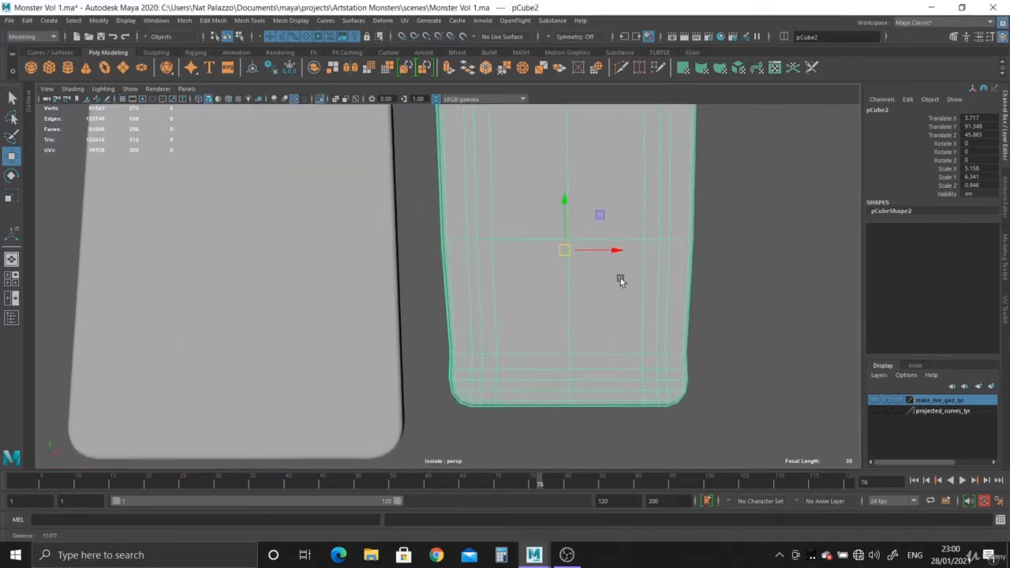
scroll(479, 337, up, 3)
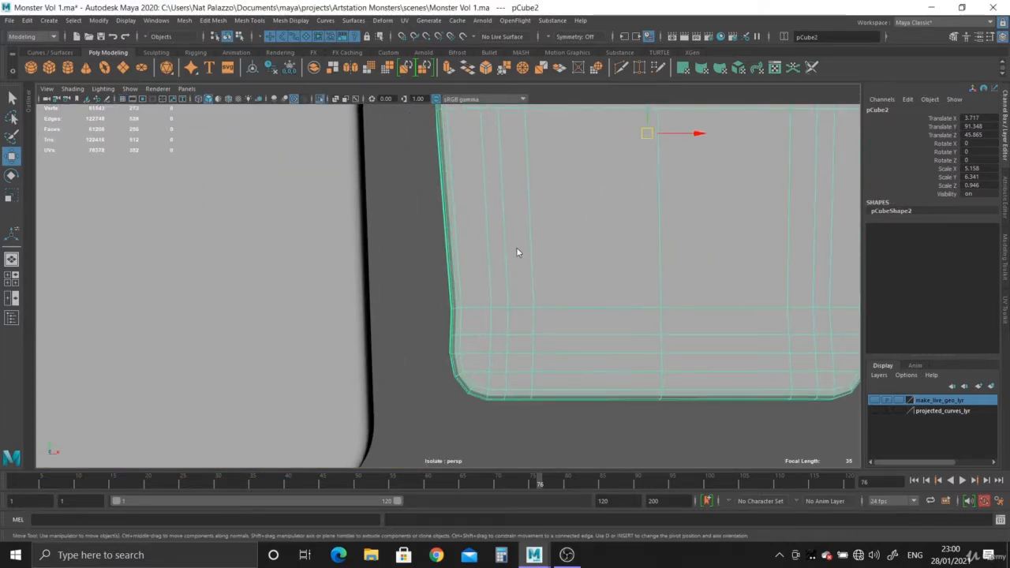
right_drag(517, 252, 518, 220)
alt+middle_drag(534, 306, 447, 251)
alt+right_drag(450, 265, 486, 322)
double_click(450, 277)
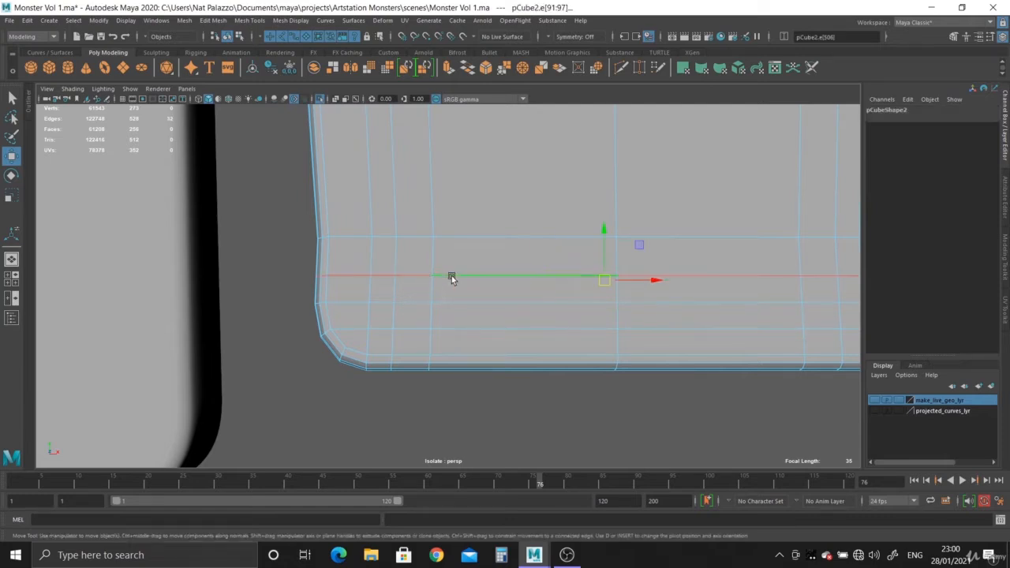
click(218, 25)
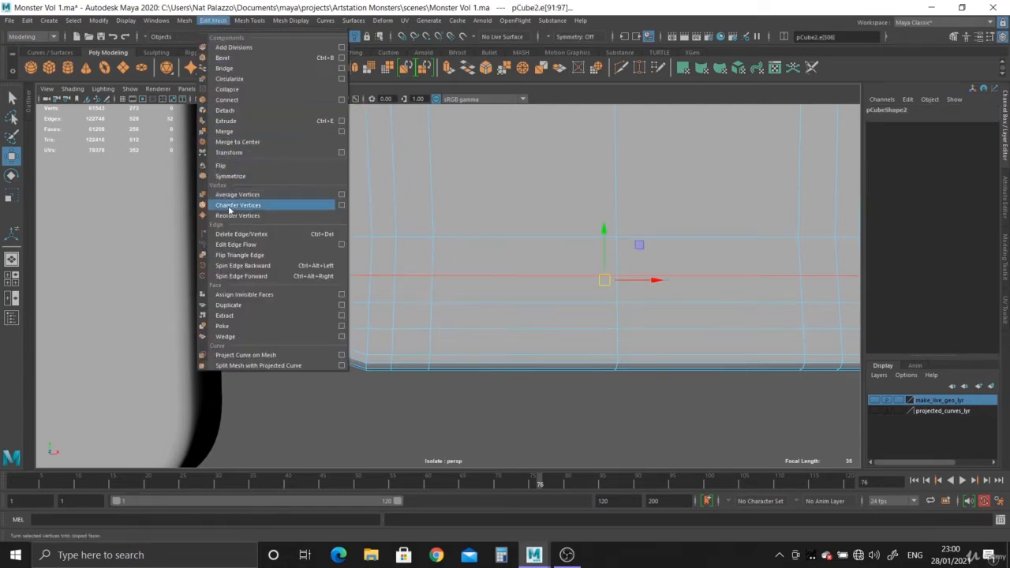
click(231, 237)
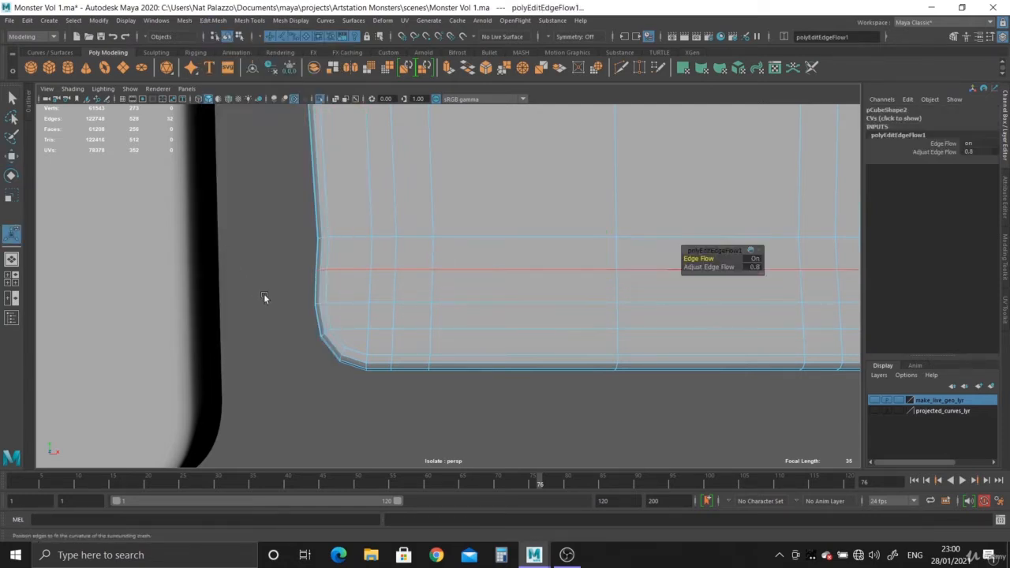
- Apply Edit Edge Flow repeatedly to the horizontal edge loops just above the second tooth's lower corners
double_click(456, 302)
key(g)
double_click(457, 237)
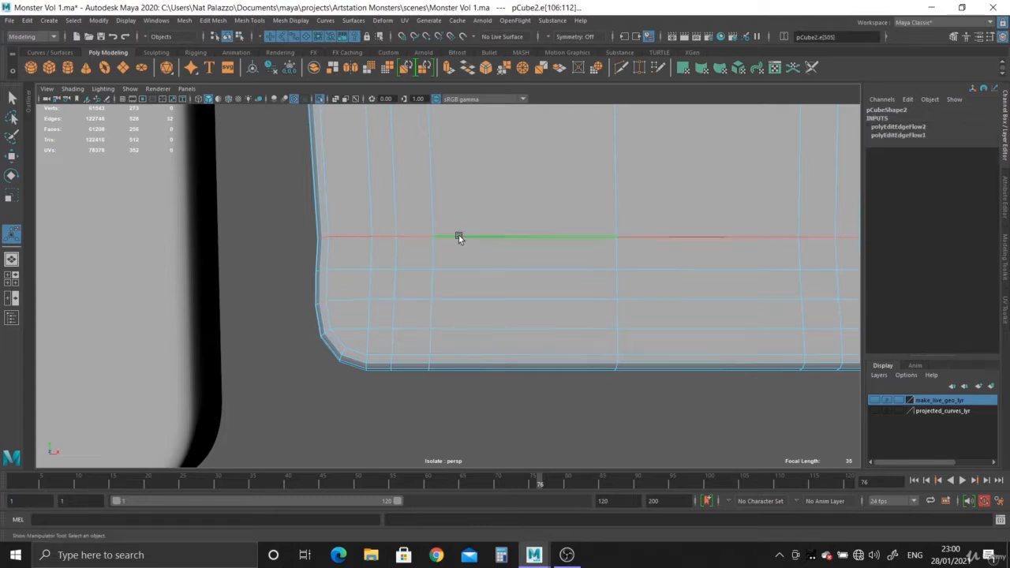
key(g)
double_click(462, 268)
key(g)
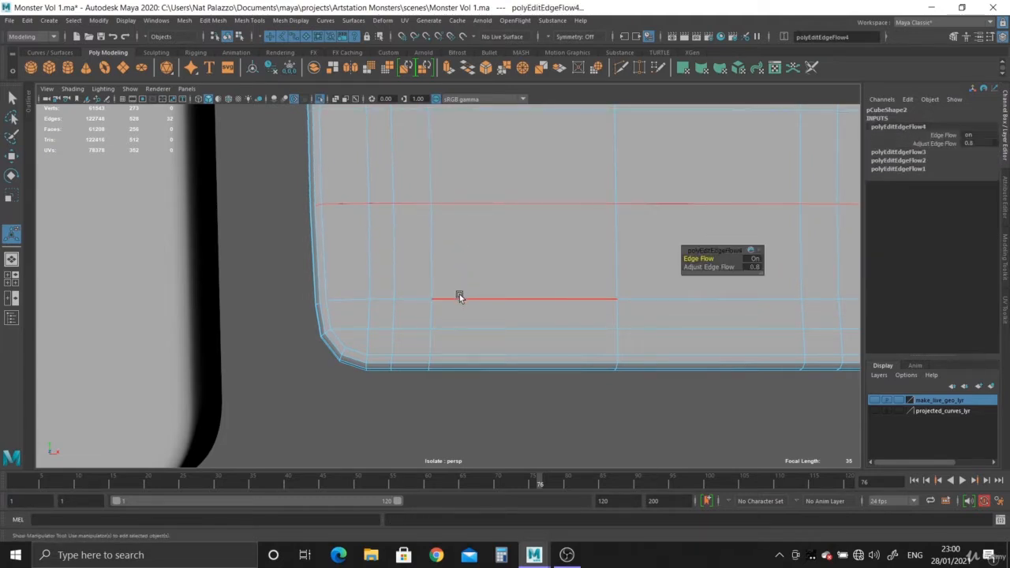
key(g)
double_click(469, 203)
key(g)
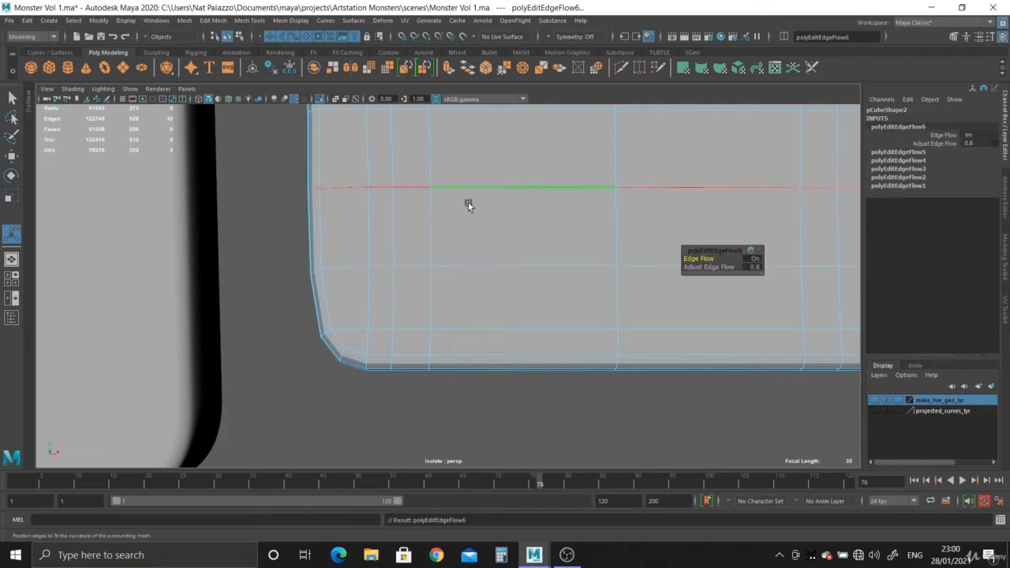
- Even out the second tooth's higher horizontal loops with Edit Edge Flow, undoing the last application on the lowest of them
alt+drag(469, 202, 453, 298)
double_click(471, 269)
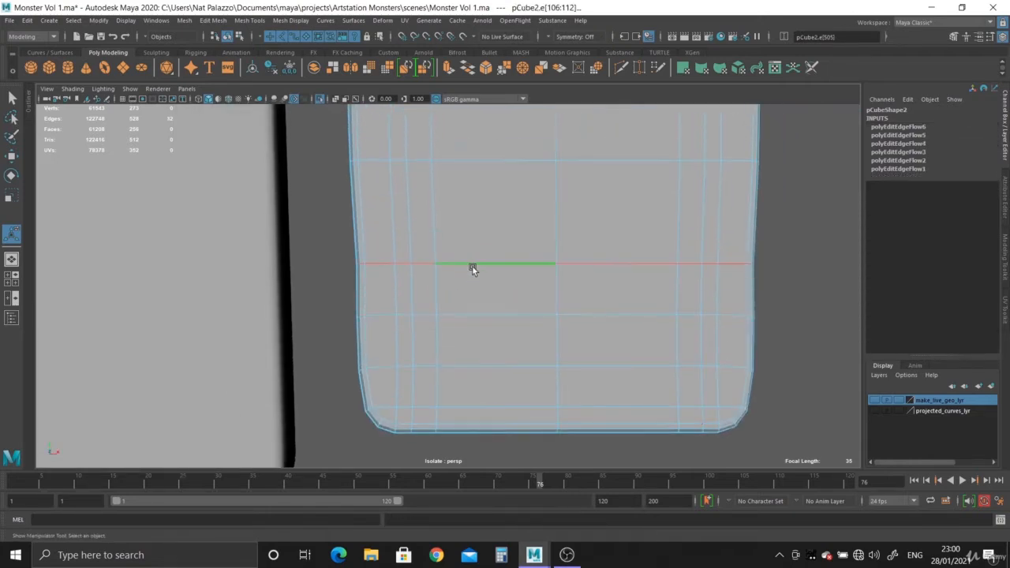
key(g)
key(g)
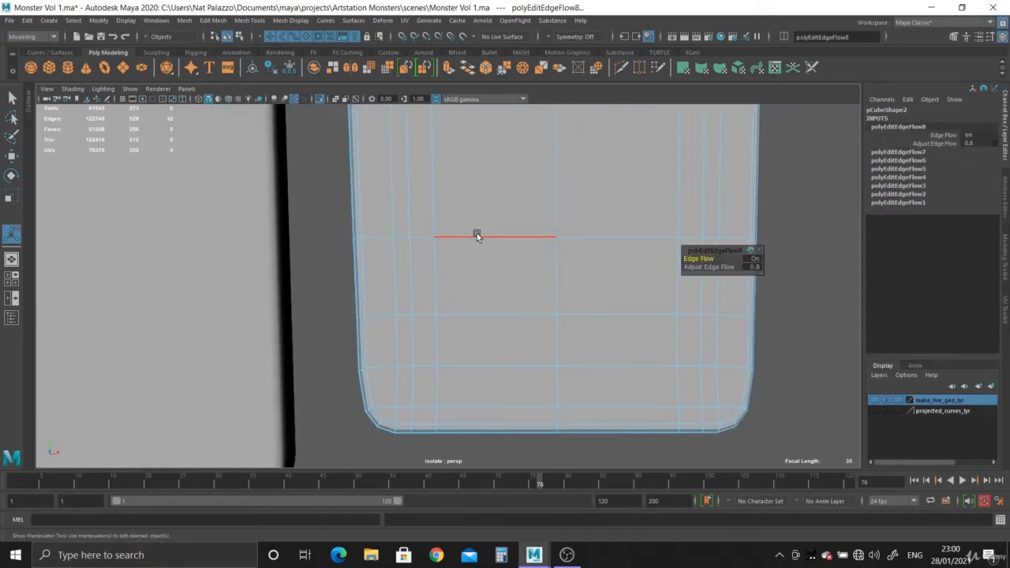
double_click(475, 312)
key(g)
key(g)
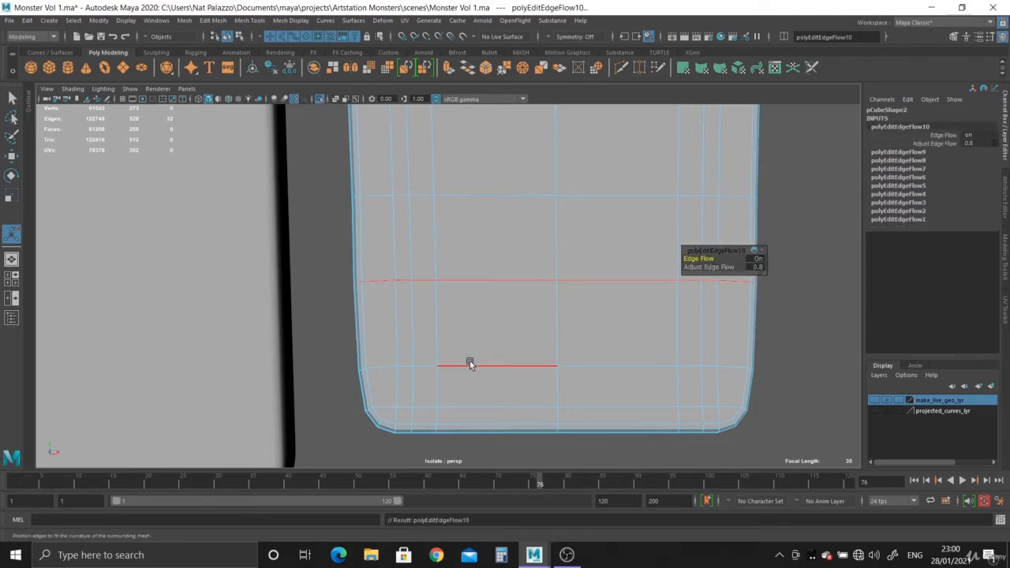
double_click(469, 360)
key(g)
key(ctrl+z)
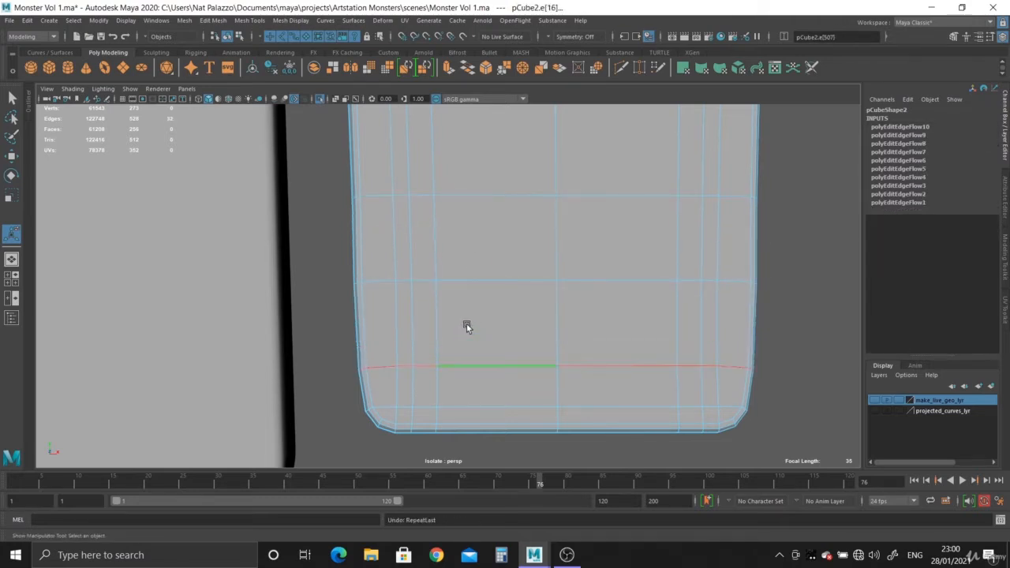
- Slide the selected lower edge loop of the second tooth down close to its rounded bottom corners with Slide Edge
alt+right_drag(549, 378, 573, 354)
alt+drag(573, 354, 513, 308)
alt+right_drag(513, 308, 541, 336)
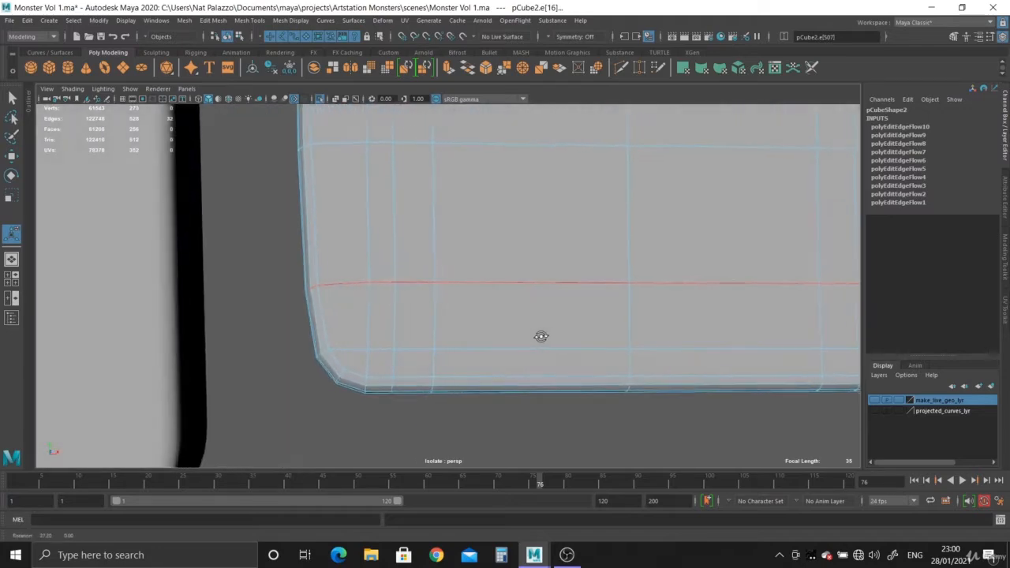
alt+drag(541, 336, 549, 343)
alt+right_drag(549, 342, 554, 355)
alt+drag(554, 357, 519, 277)
click(257, 21)
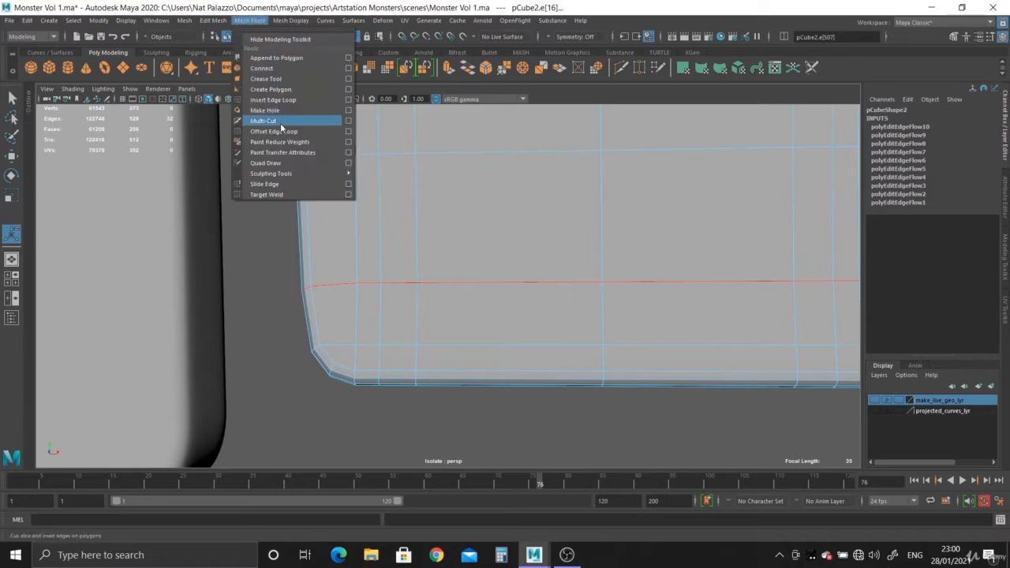
click(291, 183)
alt+drag(392, 265, 445, 276)
middle_drag(505, 280, 485, 281)
alt+drag(485, 281, 265, 223)
- Display the first tooth unsmoothed and examine its bottom-corner edge loops alongside the second tooth's
right_drag(434, 207, 481, 195)
shift+click(282, 266)
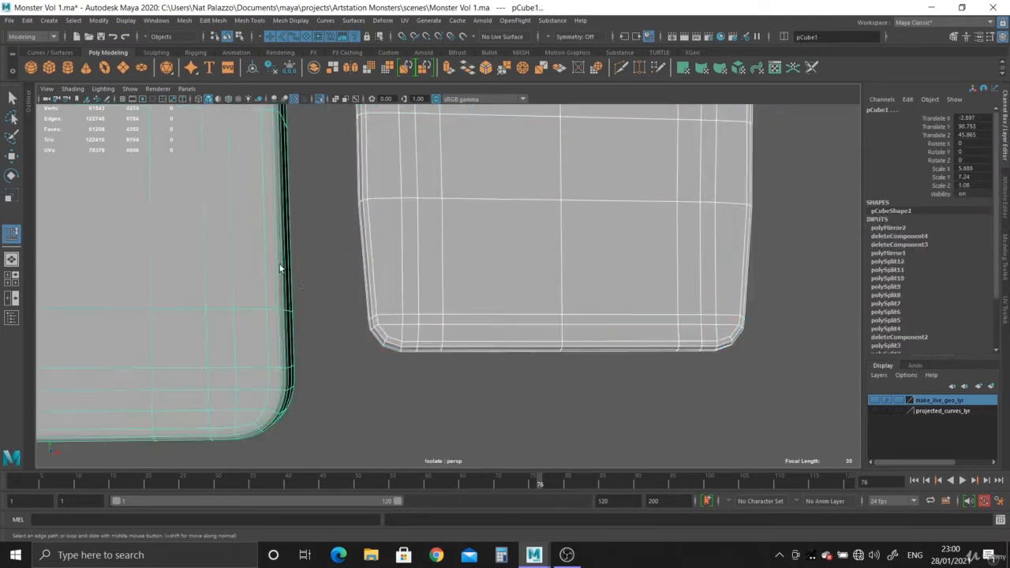
alt+middle_drag(315, 261, 319, 223)
key(1)
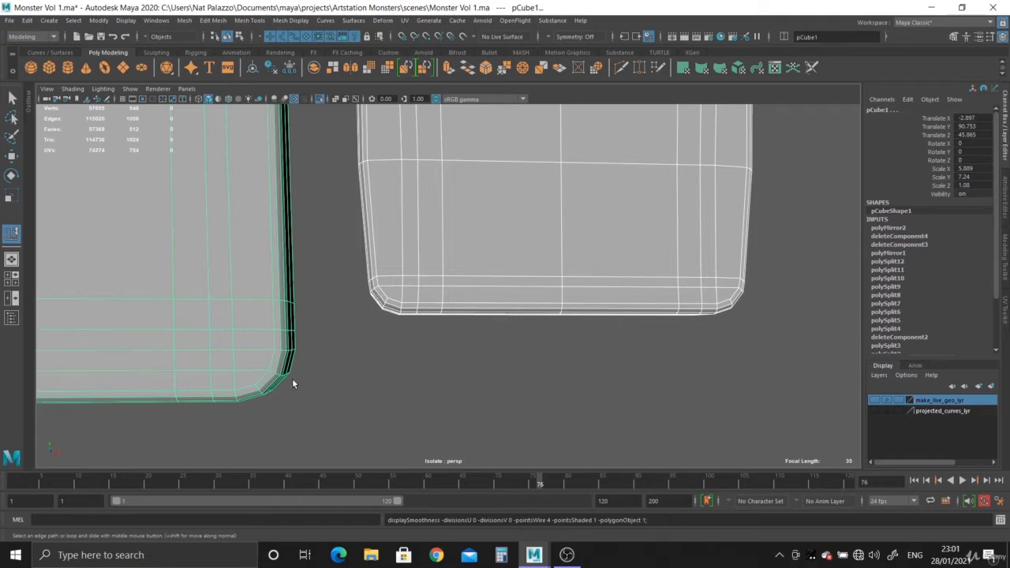
alt+right_drag(297, 305, 419, 383)
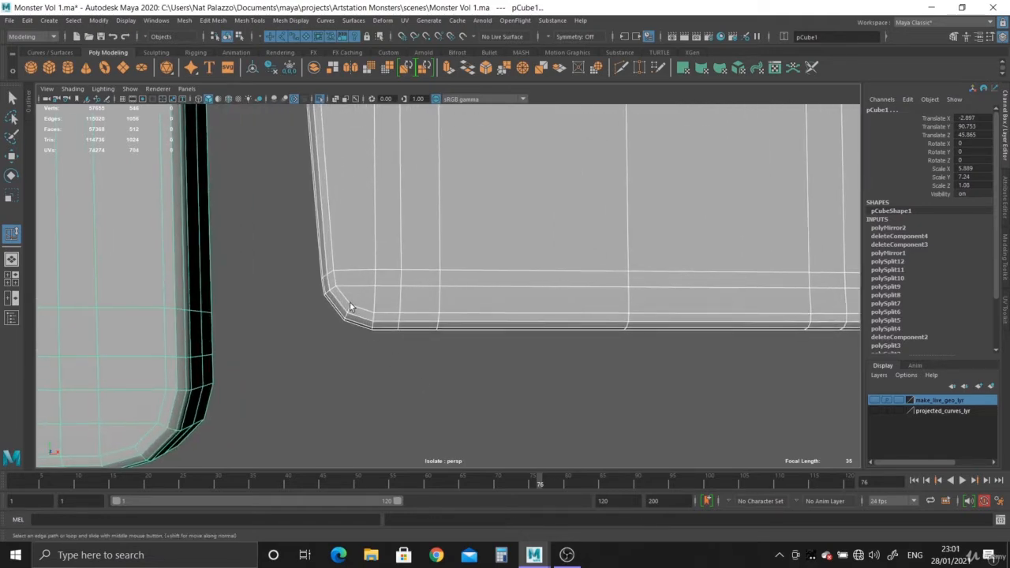
- Slide the next horizontal edge loop of the second tooth down to just above the loops at the bottom corners
click(519, 323)
key(f)
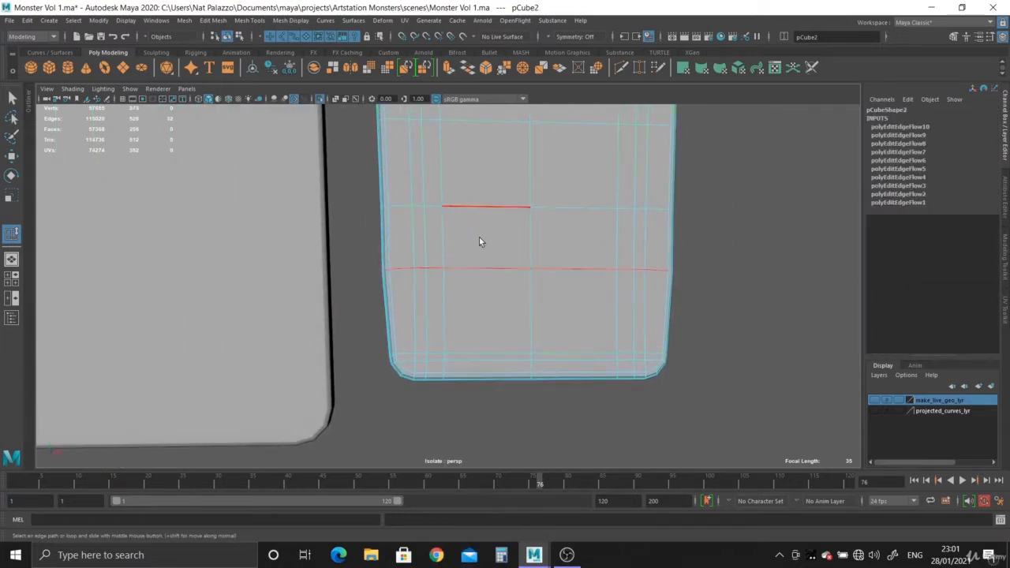
double_click(482, 264)
click(251, 25)
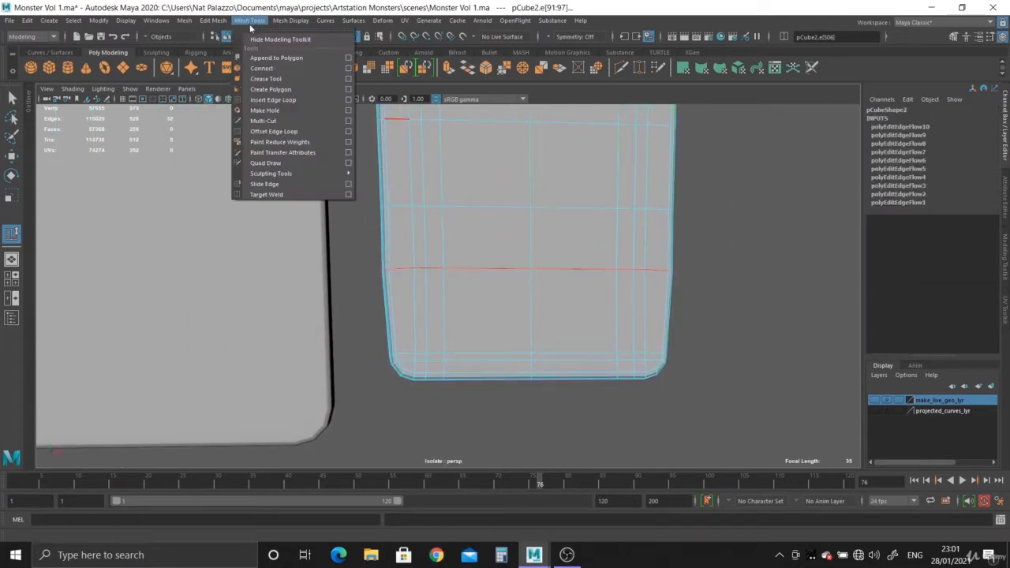
click(265, 184)
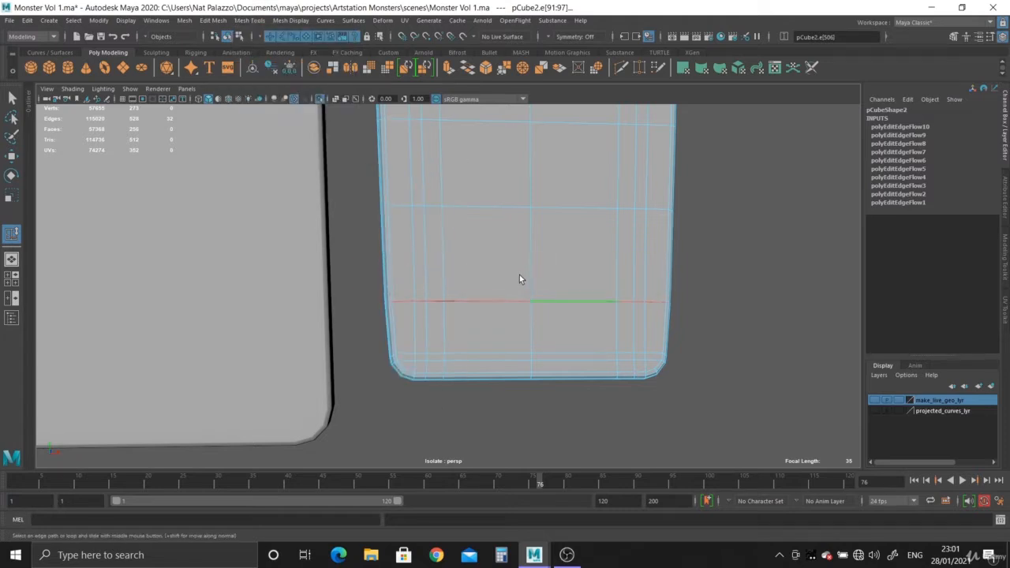
middle_drag(501, 277, 494, 276)
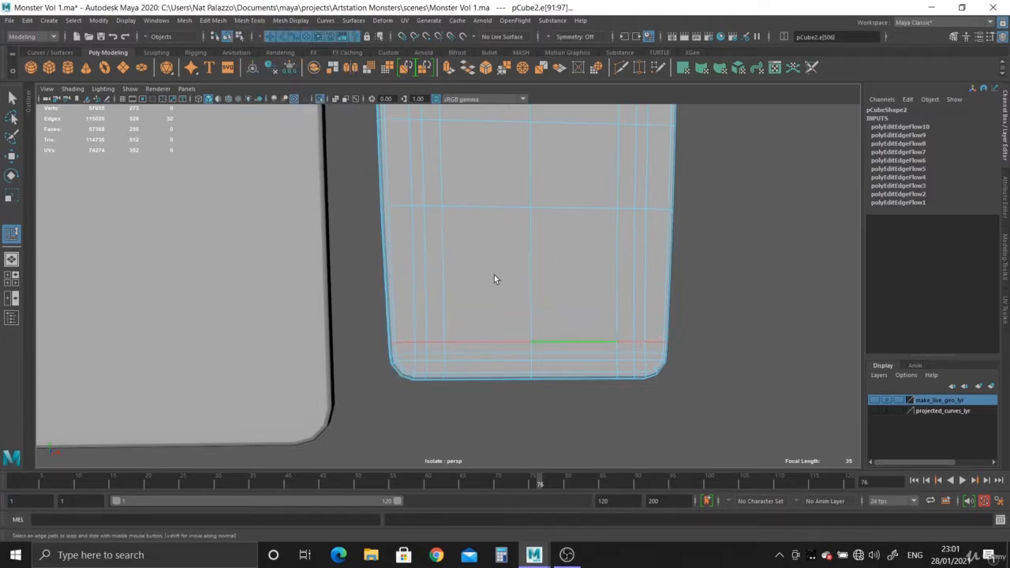
alt+right_drag(539, 297, 488, 249)
alt+middle_drag(488, 250, 487, 305)
- Delete the two horizontal edge loops crossing the middle of the second tooth
right_drag(508, 263, 507, 197)
double_click(495, 271)
shift+double_click(483, 207)
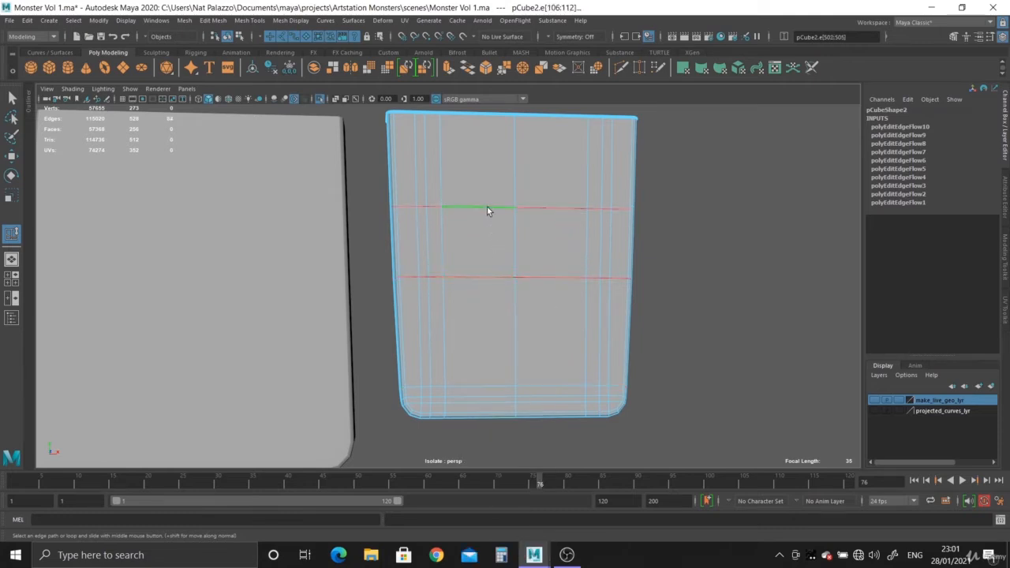
key(ctrl+Delete)
- Slide the topmost of the second tooth's bottom edge loops slightly down toward its neighbouring loop
alt+drag(490, 207, 451, 197)
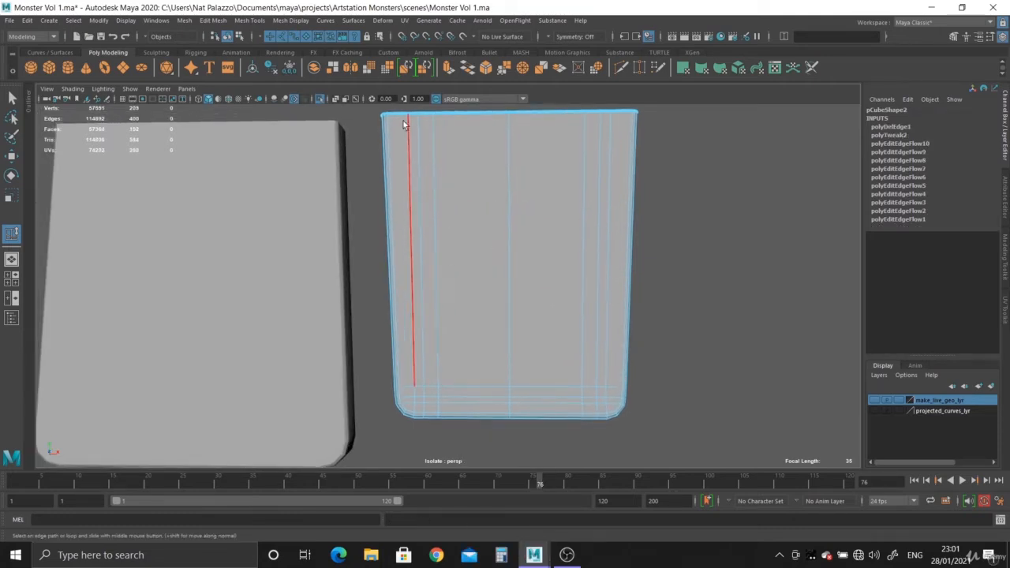
alt+middle_drag(413, 336, 414, 253)
alt+right_drag(426, 265, 590, 447)
alt+drag(479, 341, 458, 267)
double_click(470, 262)
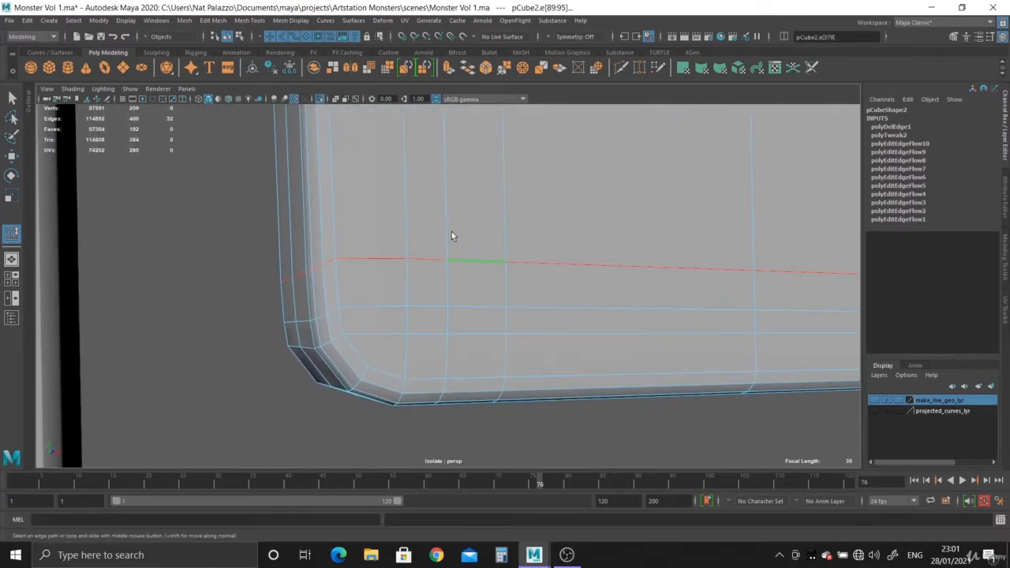
click(251, 21)
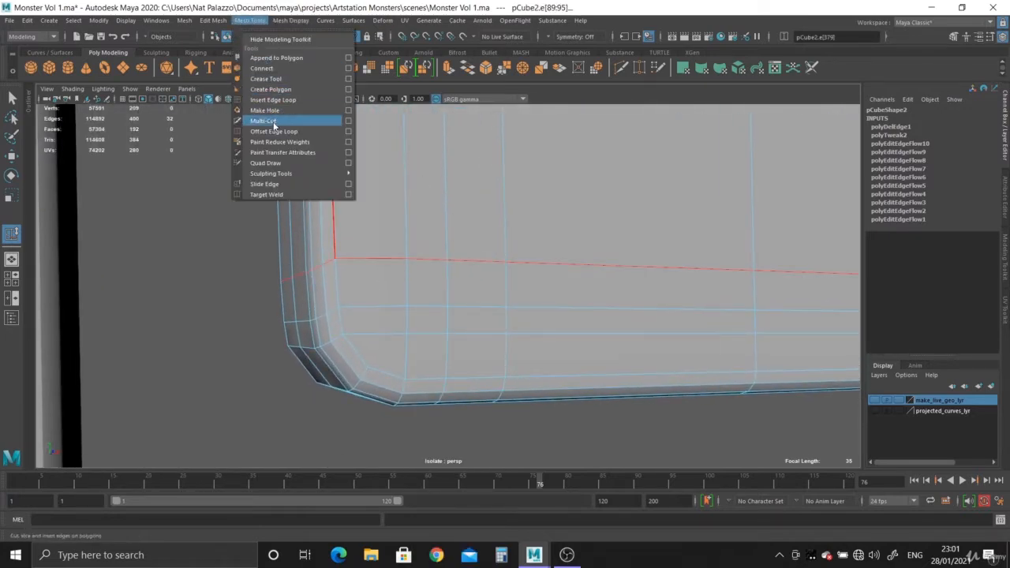
click(264, 183)
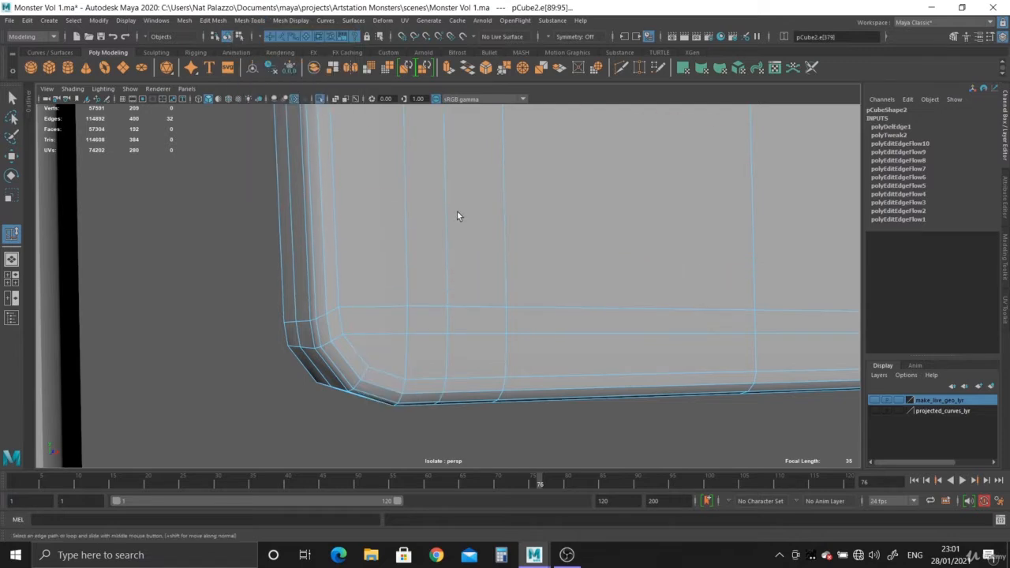
mouse_move(461, 235)
alt+mouse_down()
mouse_move(487, 244)
mouse_move(455, 216)
alt+mouse_up()
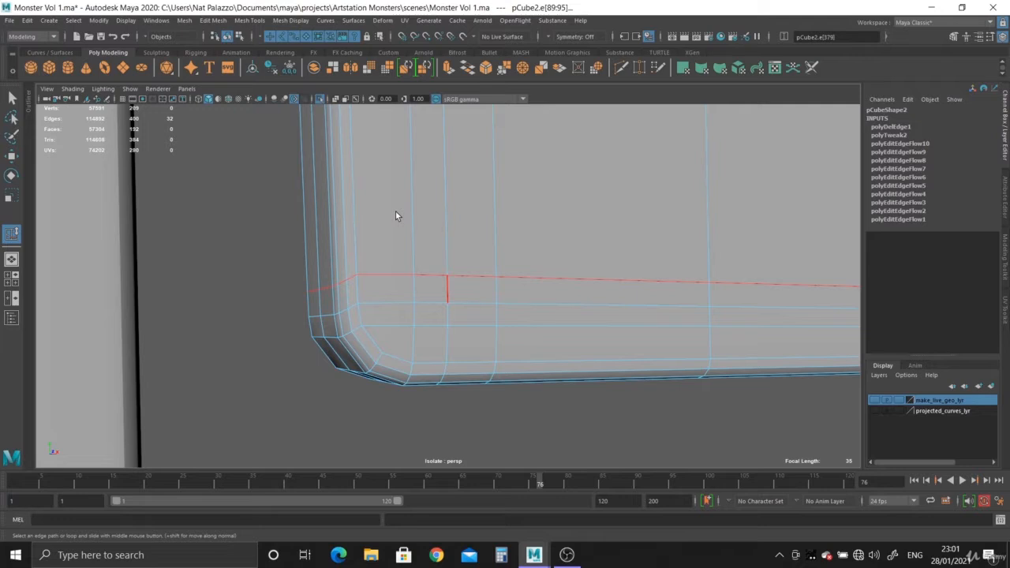
- Insert three new horizontal edge loops across the second tooth with Multi-Cut and return to object selection
click(495, 154)
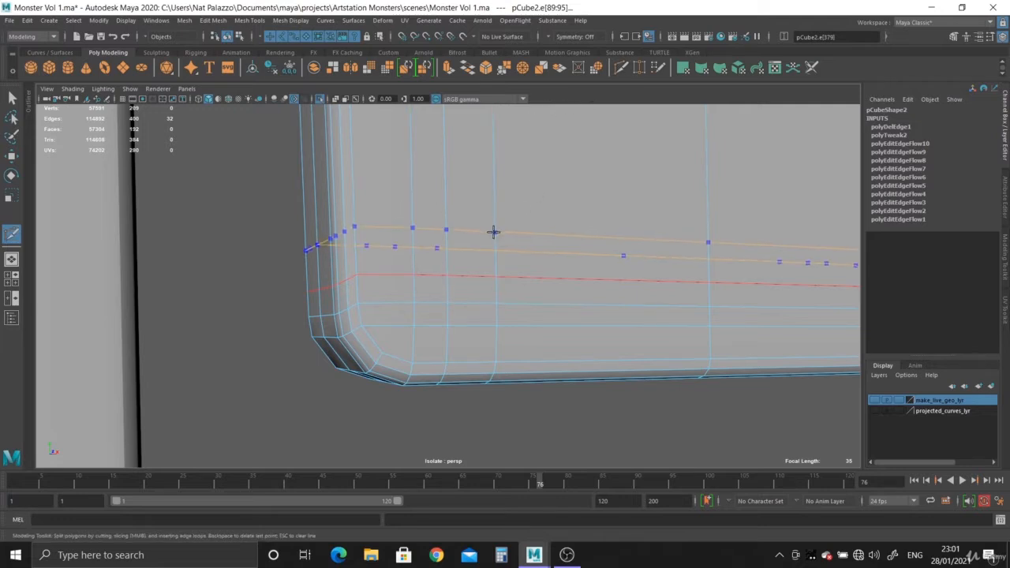
key(Escape)
alt+right_drag(542, 273, 404, 153)
alt+drag(403, 153, 498, 235)
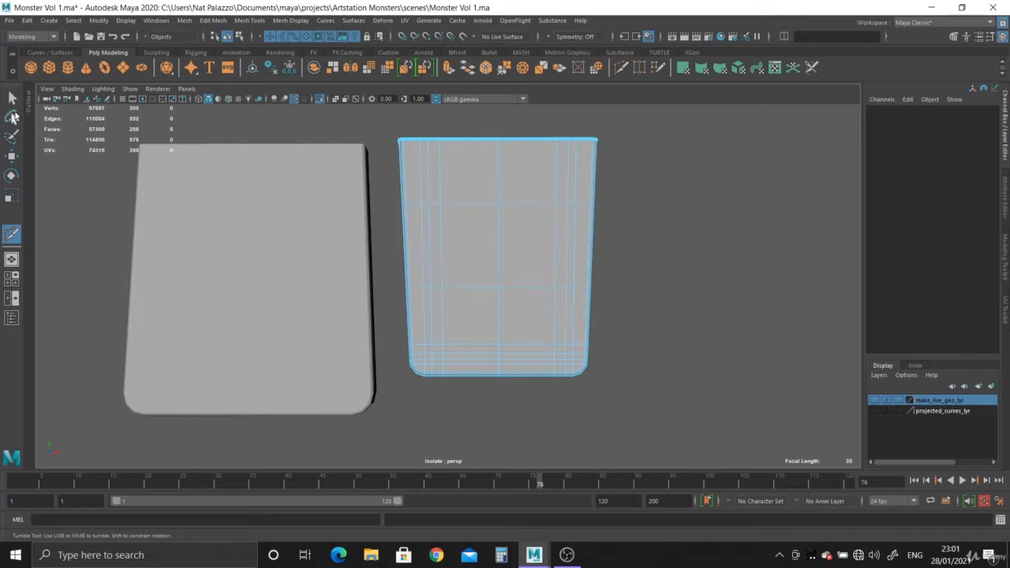
right_drag(430, 235, 478, 211)
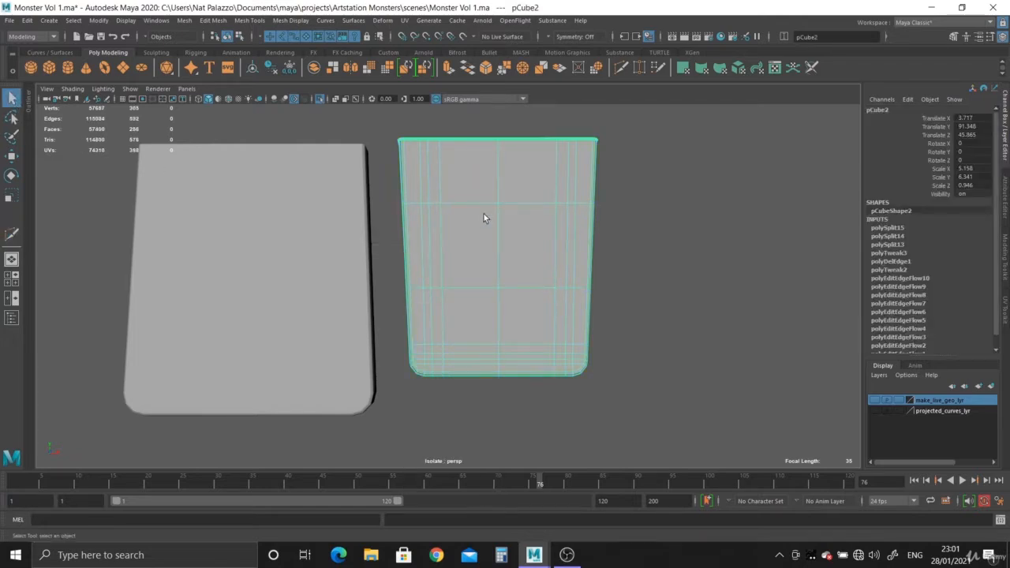
- Turn off isolate select to show both smoothed teeth together with the monster's body
click(702, 322)
alt+right_drag(704, 329, 536, 275)
alt+drag(536, 276, 473, 200)
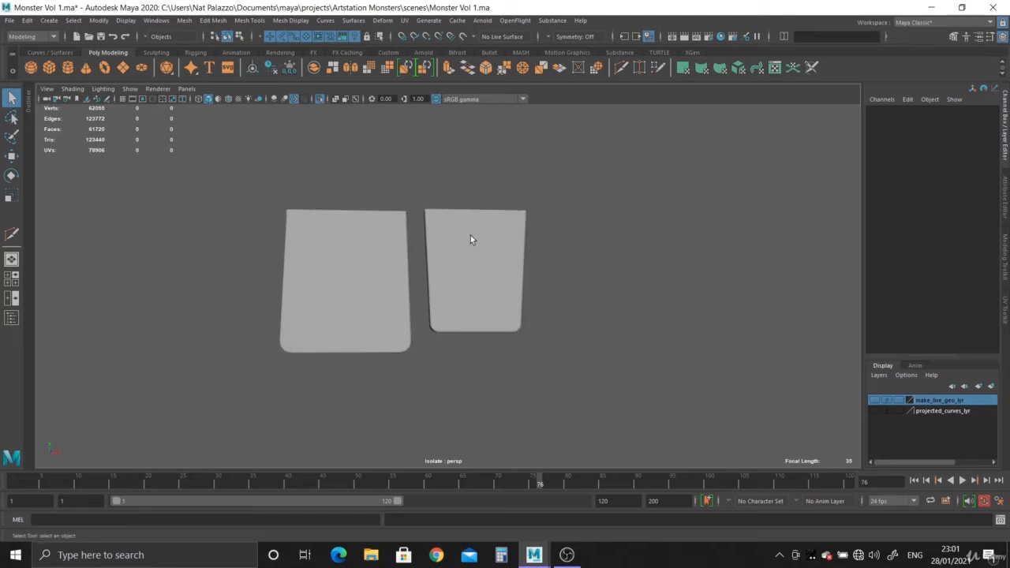
alt+right_drag(473, 200, 554, 280)
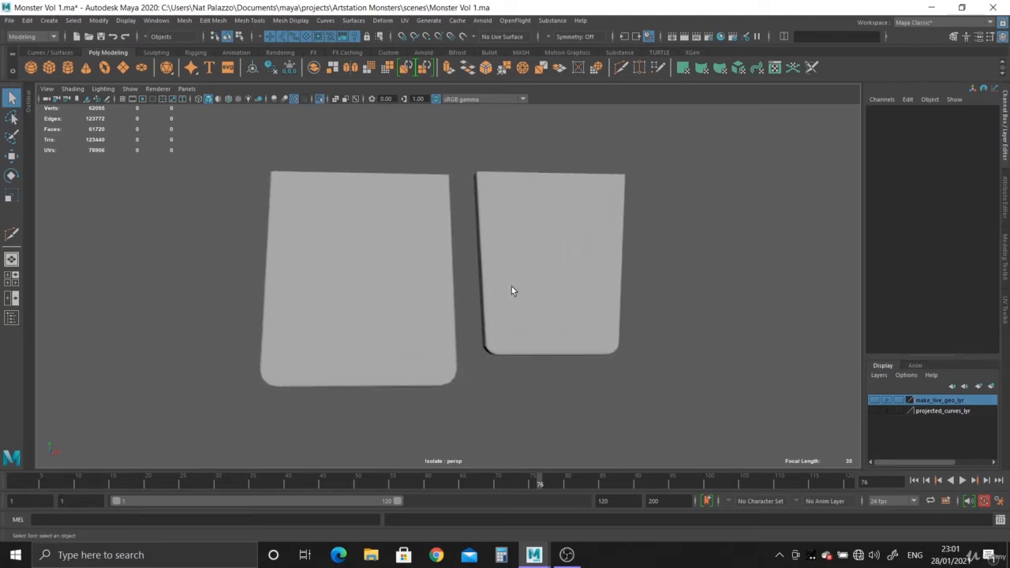
click(320, 100)
alt+right_drag(379, 189, 351, 196)
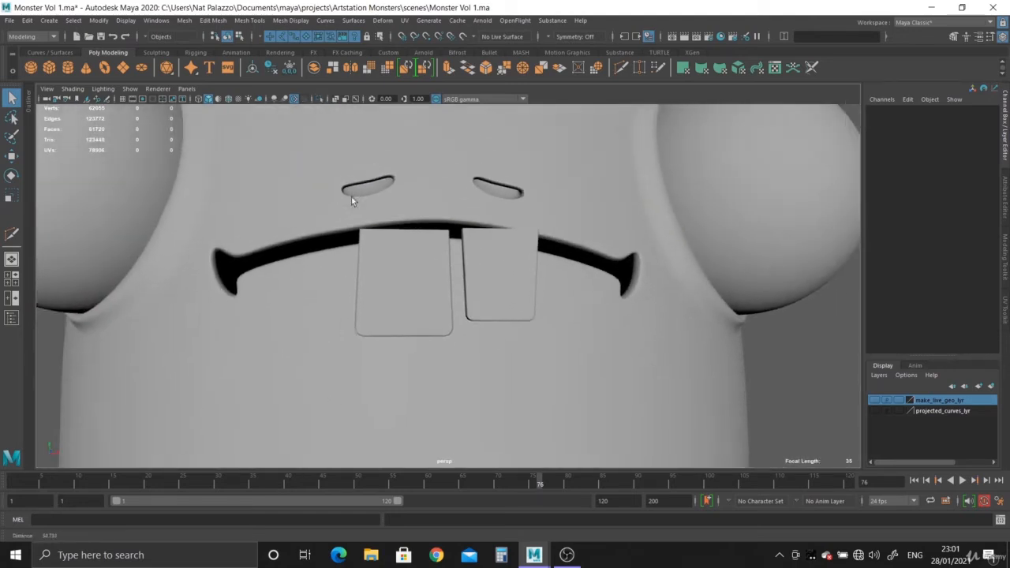
alt+drag(351, 197, 378, 269)
- Clean up both teeth by deleting their history and freezing their transformations
click(412, 278)
shift+click(489, 289)
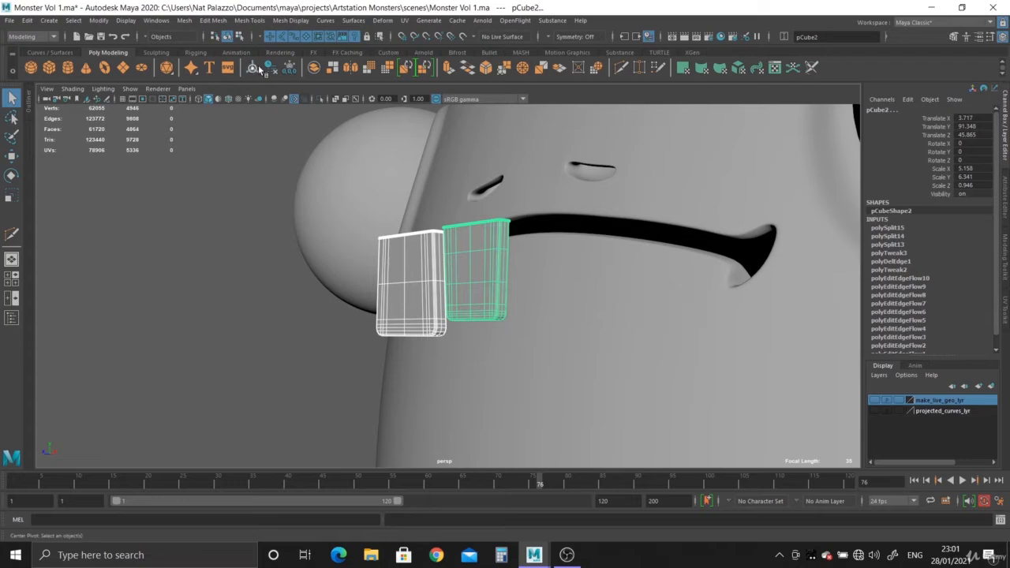
click(271, 67)
- Move both teeth back in Z toward the mouth, bringing the first tooth to about -6.06
key(w)
alt+drag(442, 217, 432, 294)
alt+drag(431, 294, 407, 365)
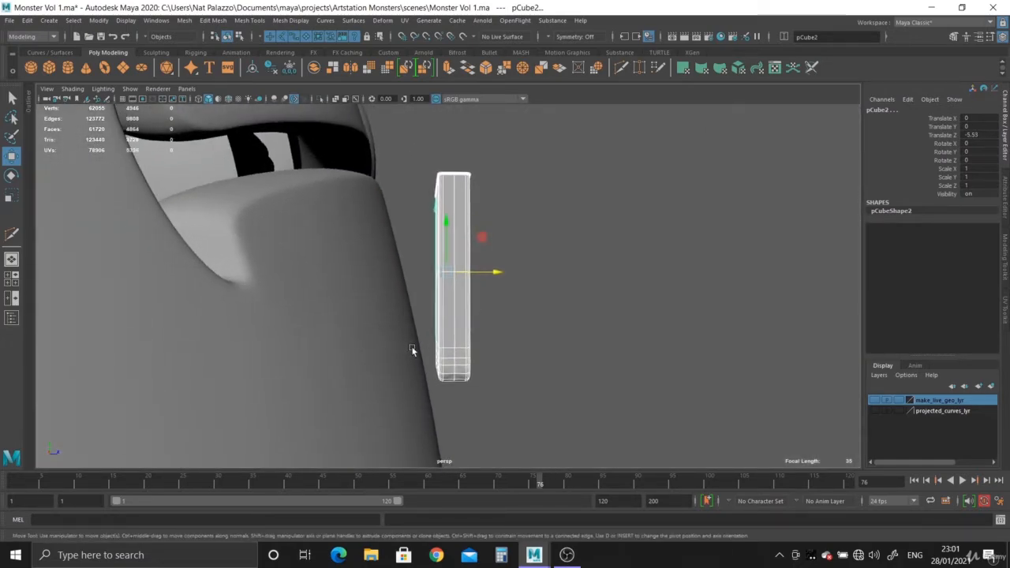
drag(506, 282, 363, 273)
- Compare the teeth's placement at the mouth with the front-view reference and in perspective
key(space)
key(space)
scroll(267, 109, down, 3)
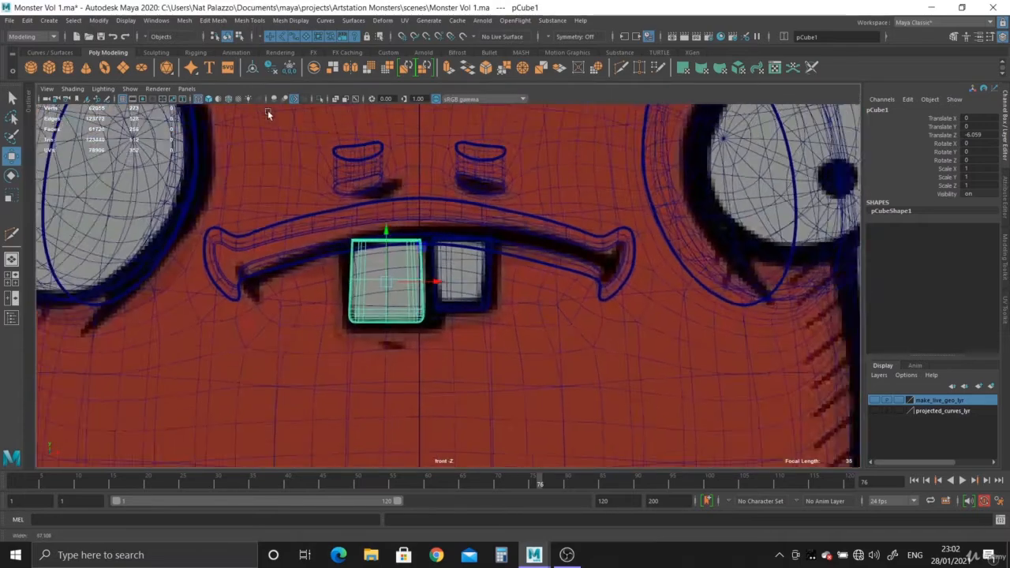
alt+middle_drag(268, 109, 268, 183)
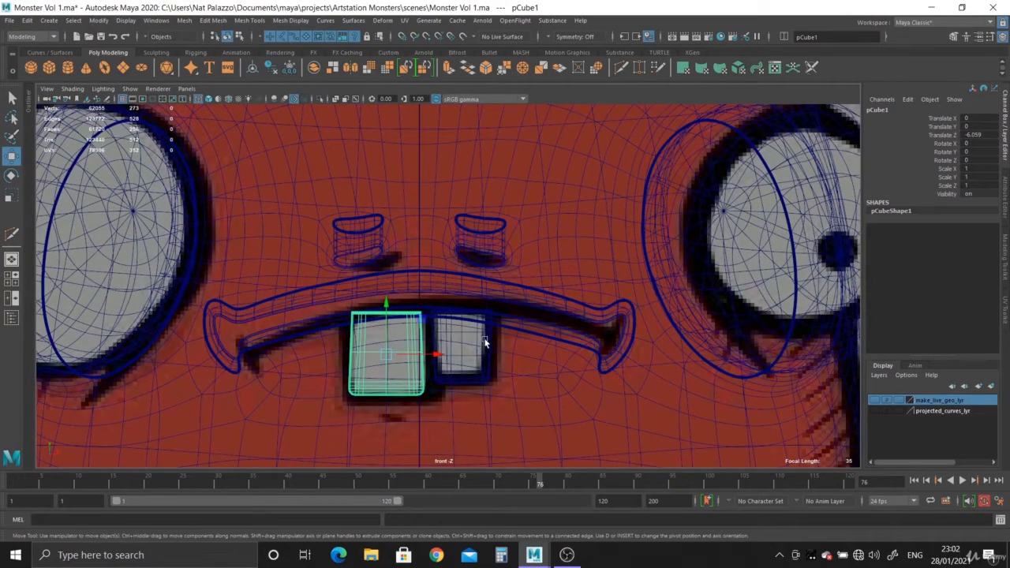
key(space)
key(space)
alt+right_drag(625, 205, 628, 308)
alt+drag(628, 307, 496, 246)
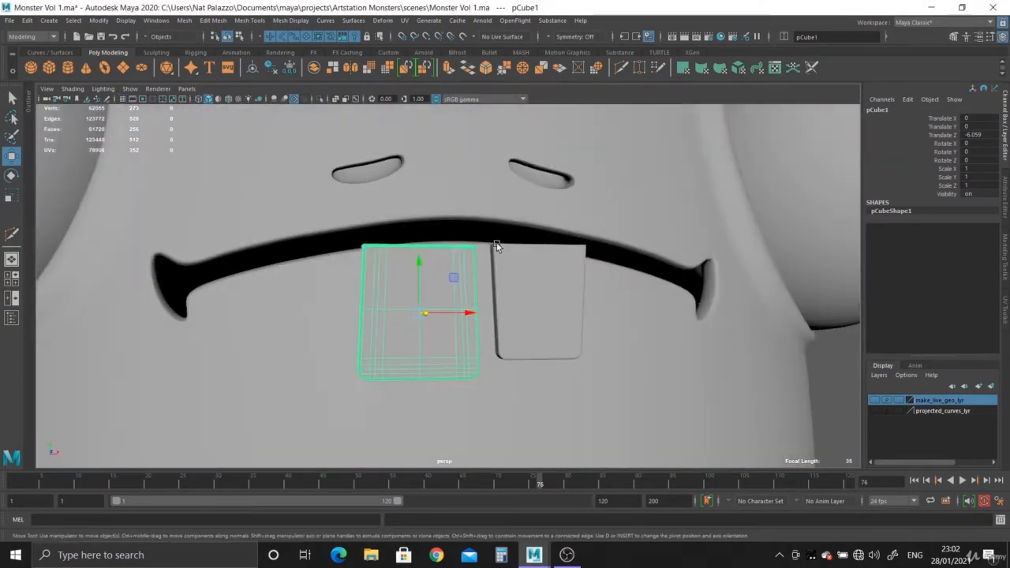
alt+middle_drag(496, 245, 493, 295)
alt+right_drag(492, 295, 533, 326)
- Select the centre vertices along the monster's upper lip and enable soft selection with a falloff wide enough to span the lip and nostrils
click(452, 240)
right_drag(460, 234, 535, 261)
alt+middle_drag(471, 217, 470, 249)
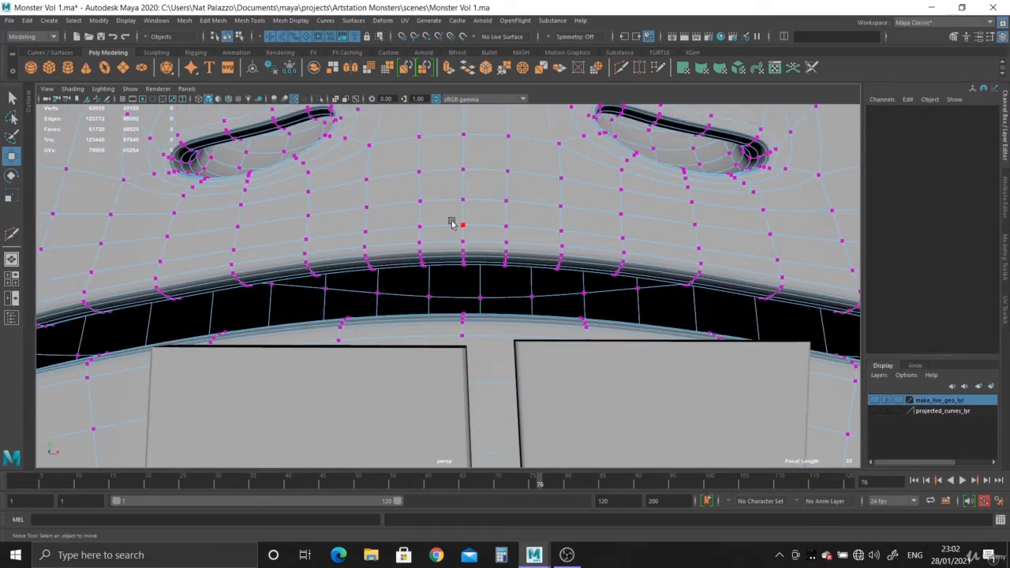
alt+right_drag(500, 267, 410, 207)
alt+drag(410, 207, 435, 215)
key(b)
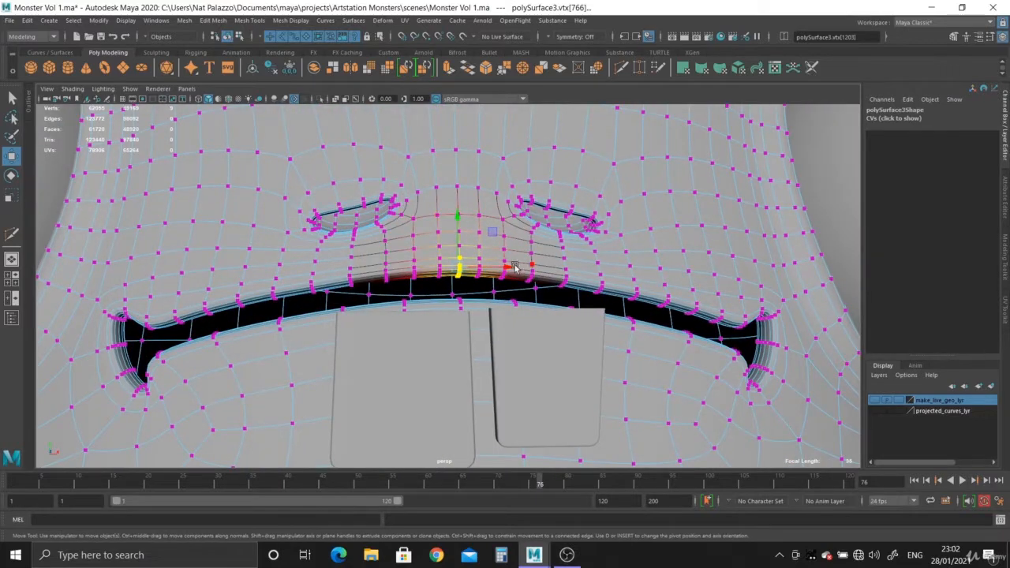
middle_drag(464, 263, 541, 290)
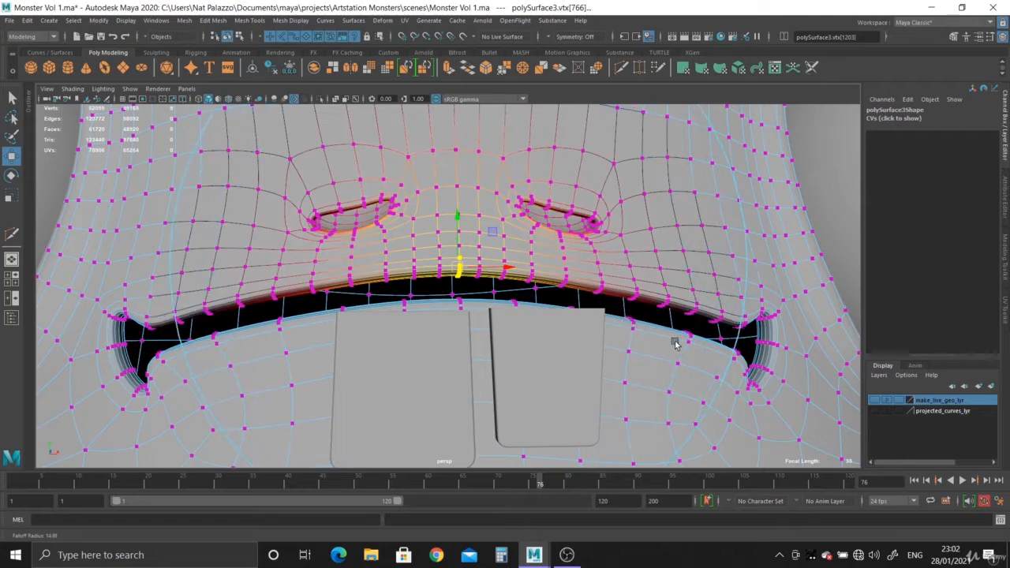
- Try to pull the upper lip's centre forward in Z with soft selection, and undo the move
alt+drag(687, 349, 416, 274)
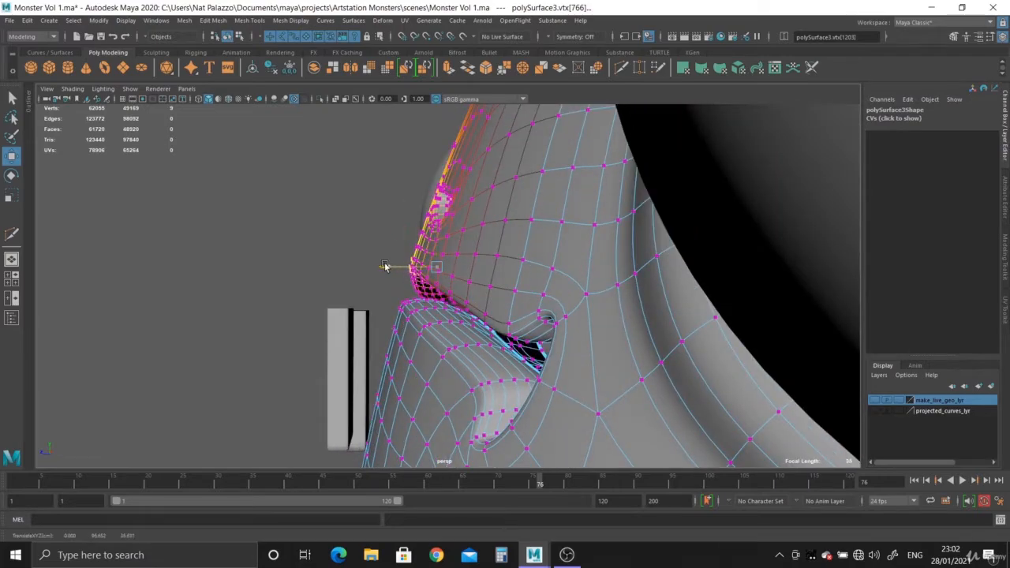
alt+drag(352, 263, 478, 290)
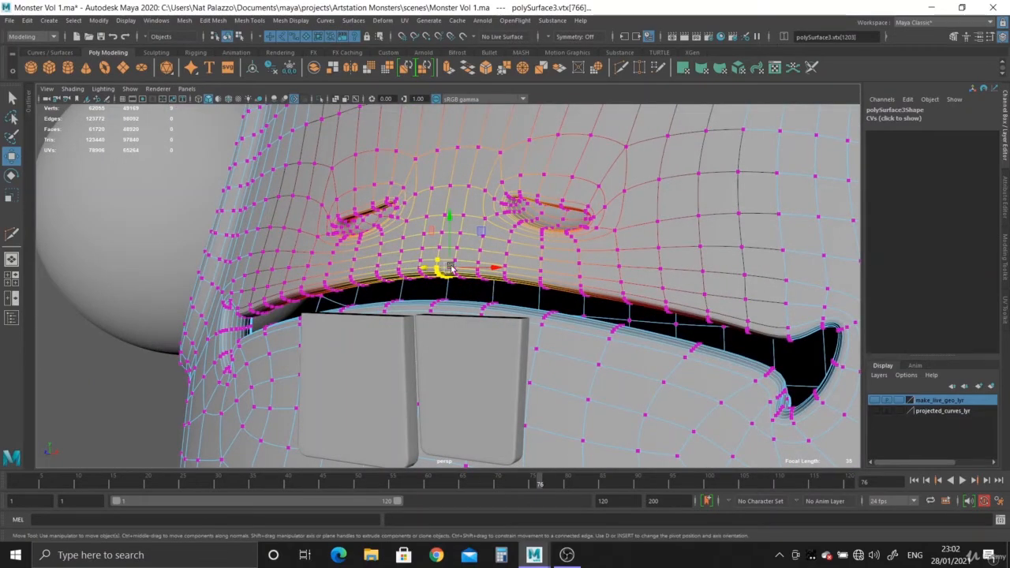
middle_drag(450, 269, 478, 272)
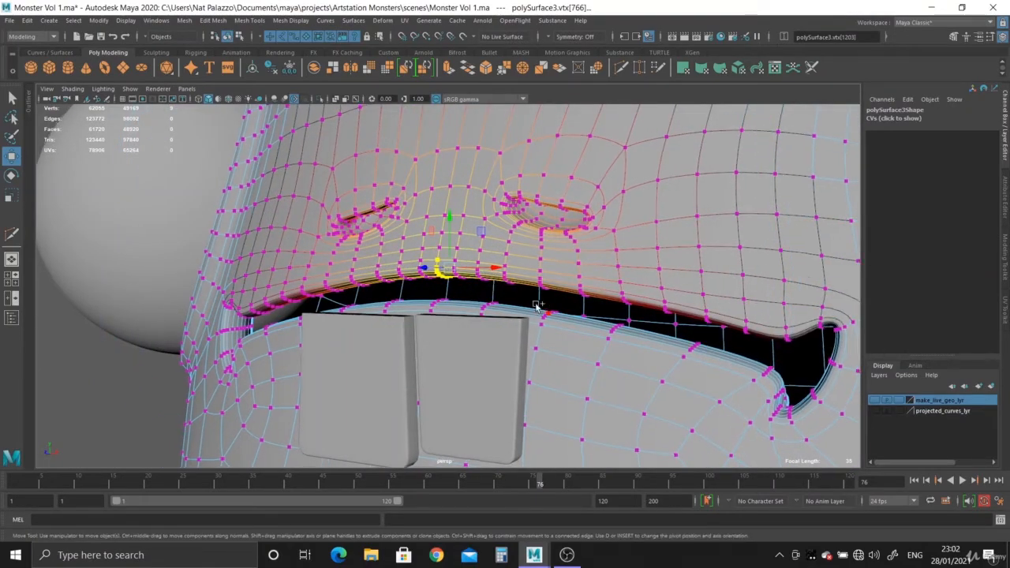
alt+drag(499, 283, 388, 269)
key(ctrl+z)
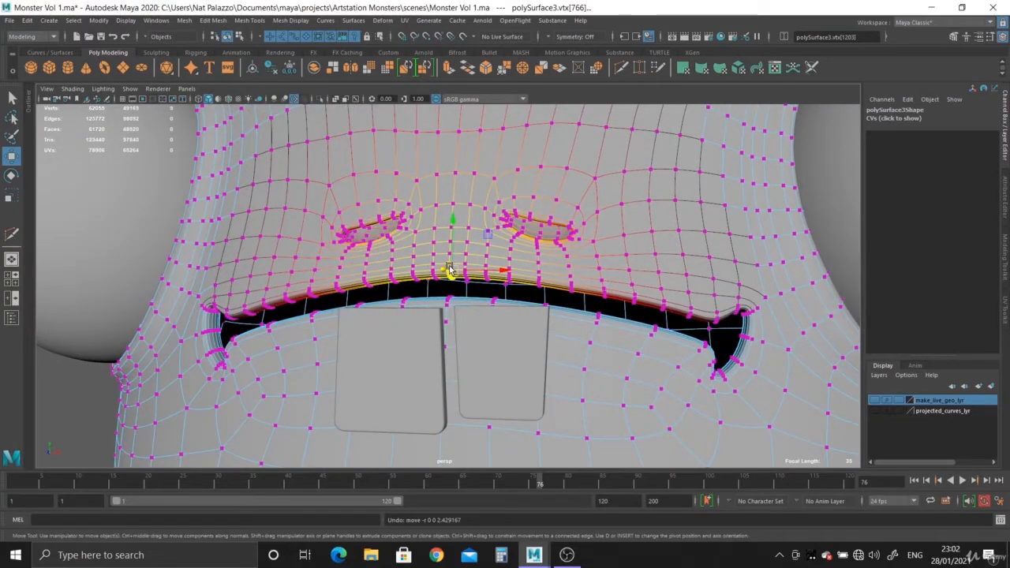
- Readjust the soft-selection falloff, pull the upper lip's centre forward over the teeth, and turn soft selection off
key(b)
drag(449, 269, 568, 272)
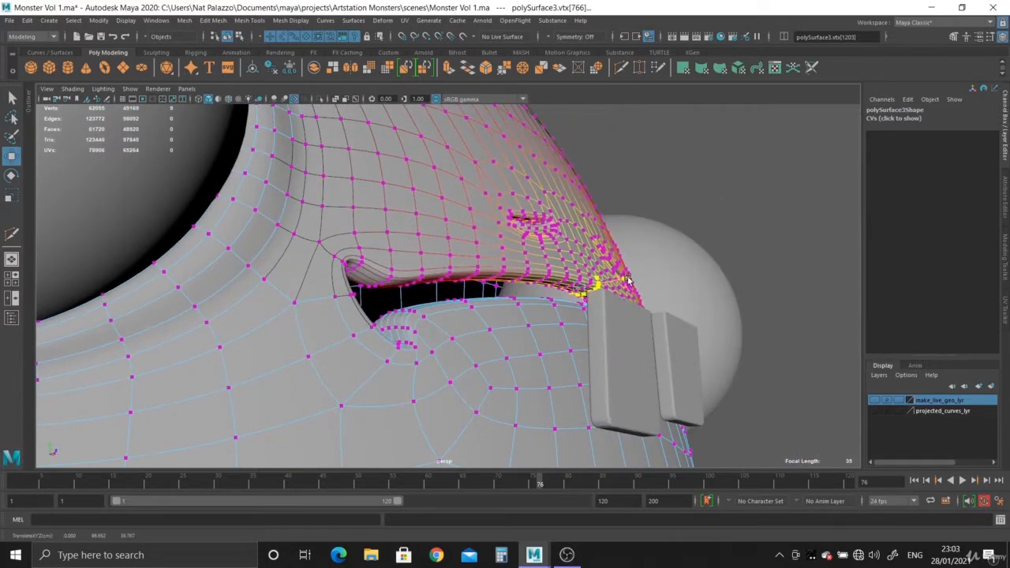
middle_drag(628, 278, 635, 276)
alt+drag(572, 290, 274, 240)
alt+drag(360, 286, 322, 233)
key(b)
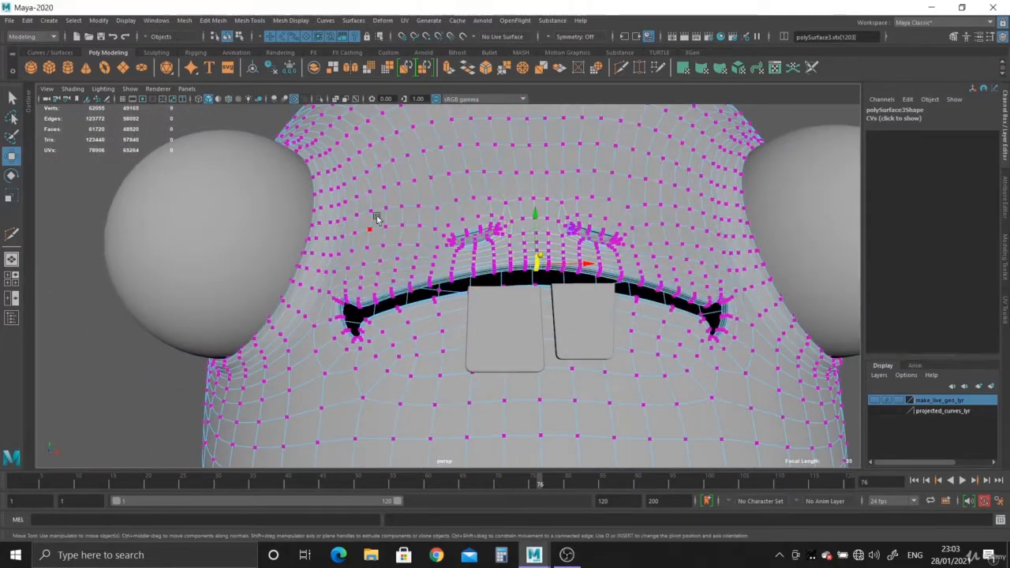
- Return to object mode and move both teeth together back in Z, bringing the smaller tooth to about -5.89
right_drag(481, 187, 532, 172)
click(151, 354)
alt+drag(487, 308, 560, 328)
click(585, 346)
shift+click(659, 320)
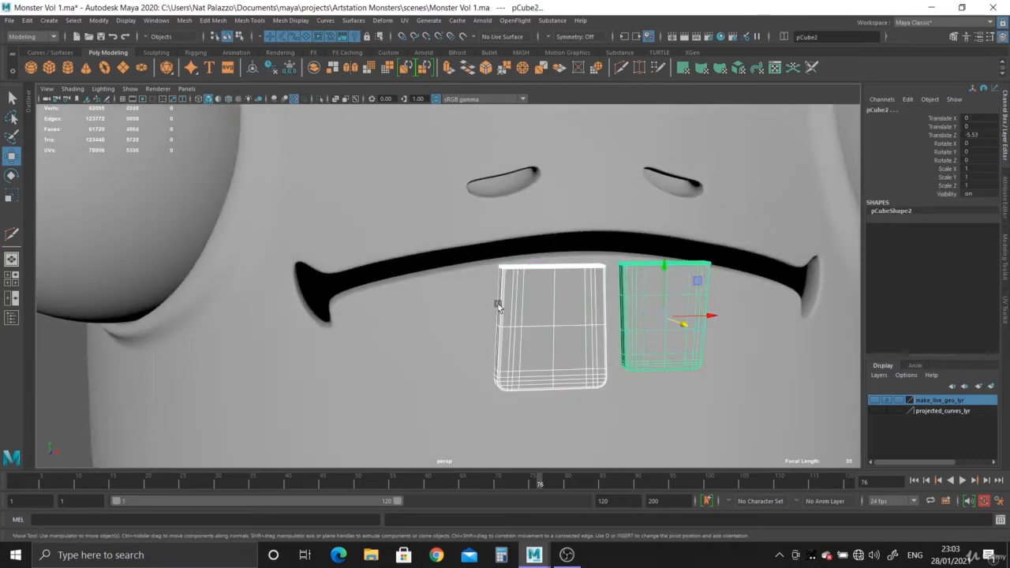
alt+drag(659, 319, 627, 388)
- Tilt the larger tooth to about -12.5° in X and move it to about 1.73 in Y and -7.01 in Z
click(550, 386)
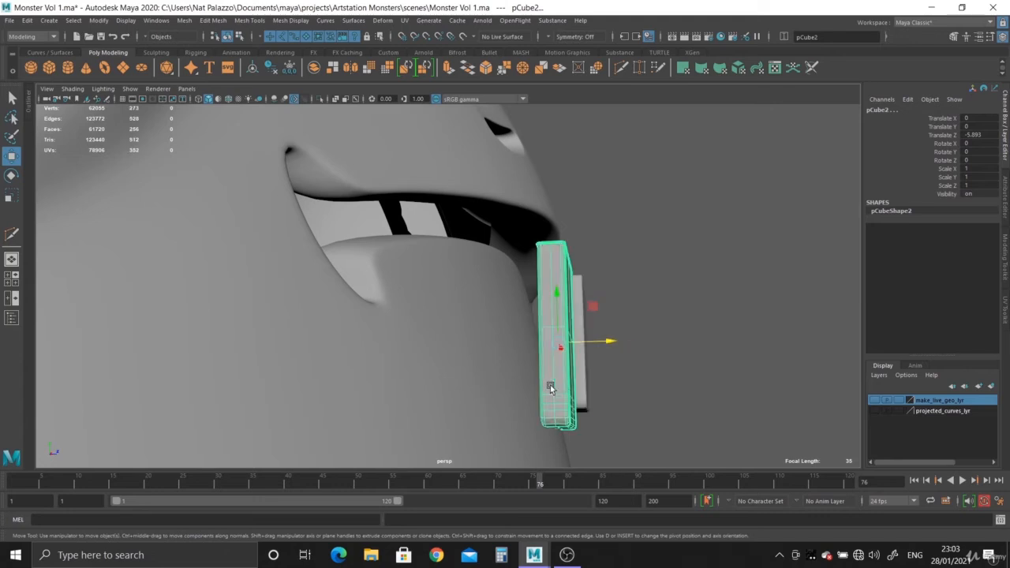
drag(603, 355, 590, 344)
key(w)
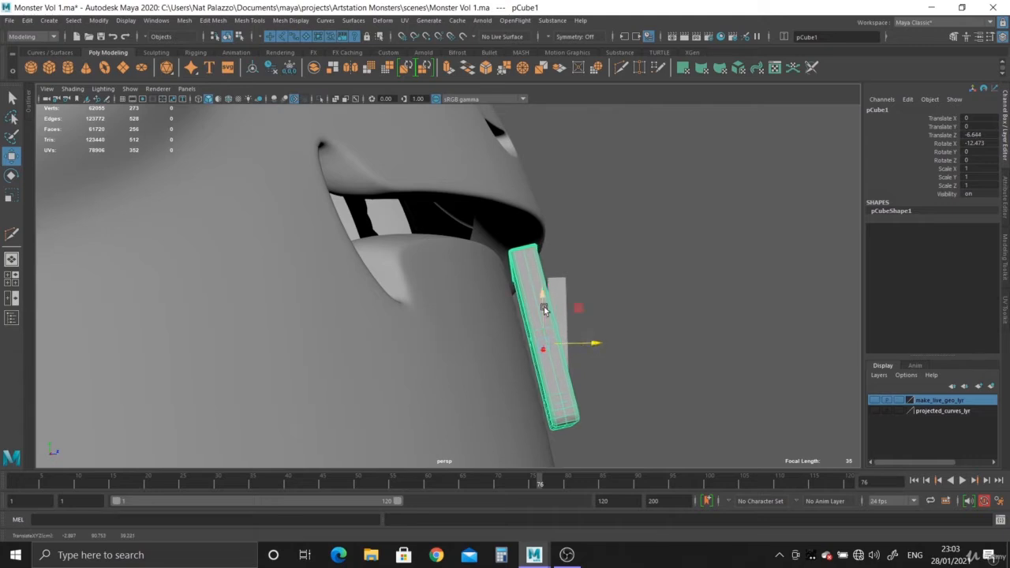
drag(544, 309, 537, 278)
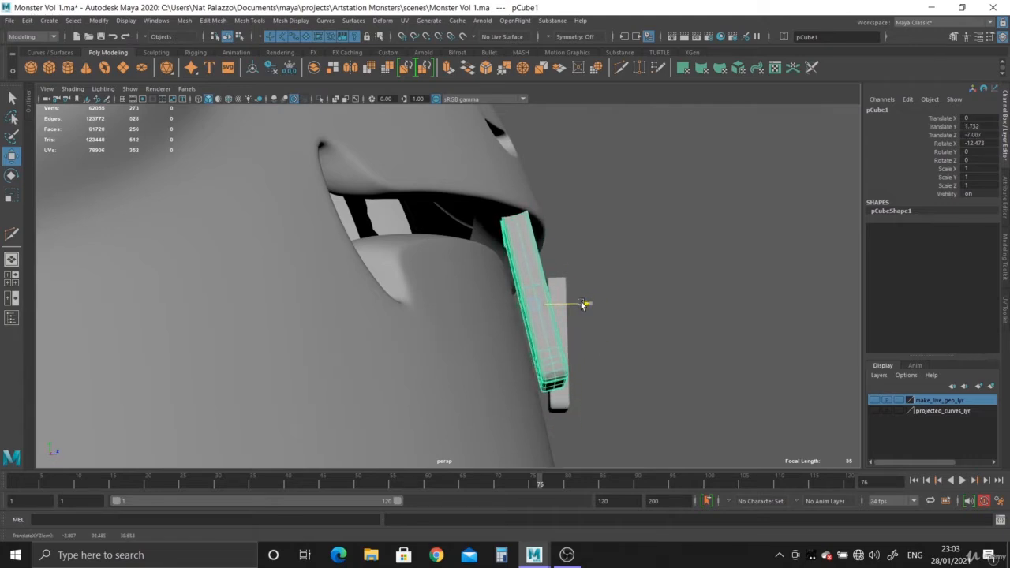
alt+drag(583, 305, 435, 312)
- Turn the larger tooth to about -5.3° in Y and shift it to about 1.99 in Y and -7.09 in Z
key(e)
drag(450, 226, 441, 218)
key(ctrl+z)
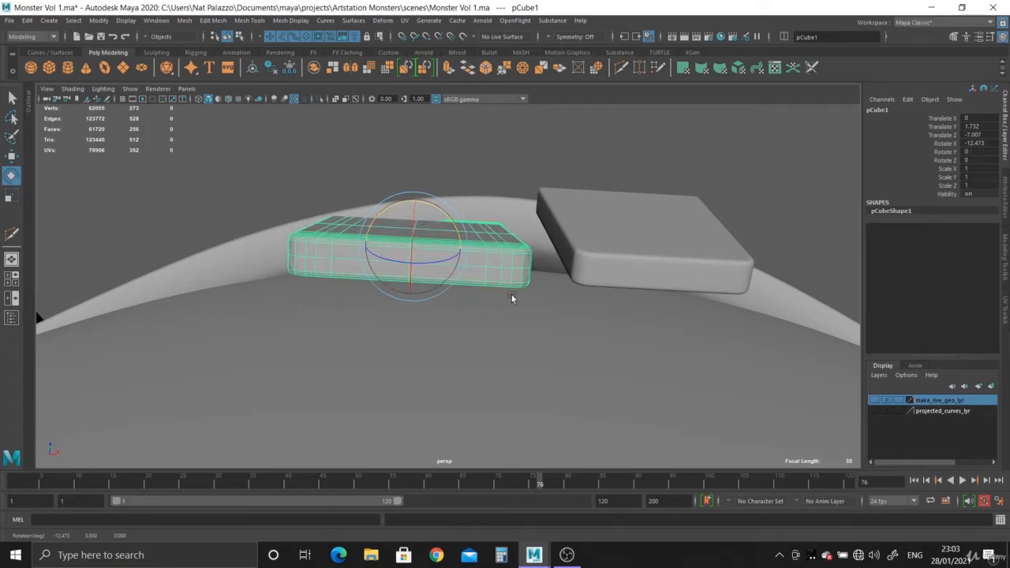
drag(511, 294, 490, 278)
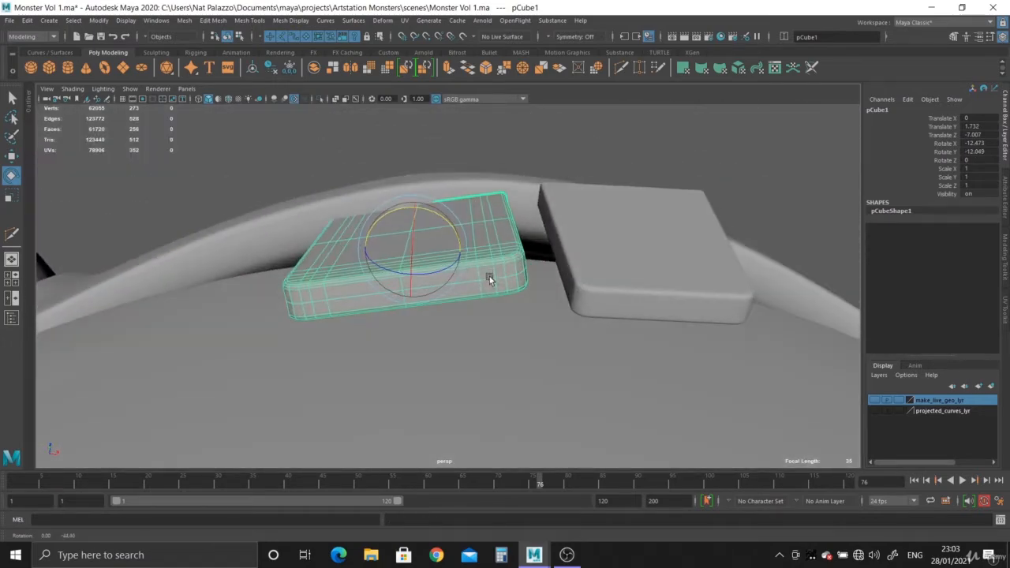
mouse_move(444, 225)
mouse_down()
mouse_move(442, 280)
mouse_move(543, 294)
mouse_up()
key(w)
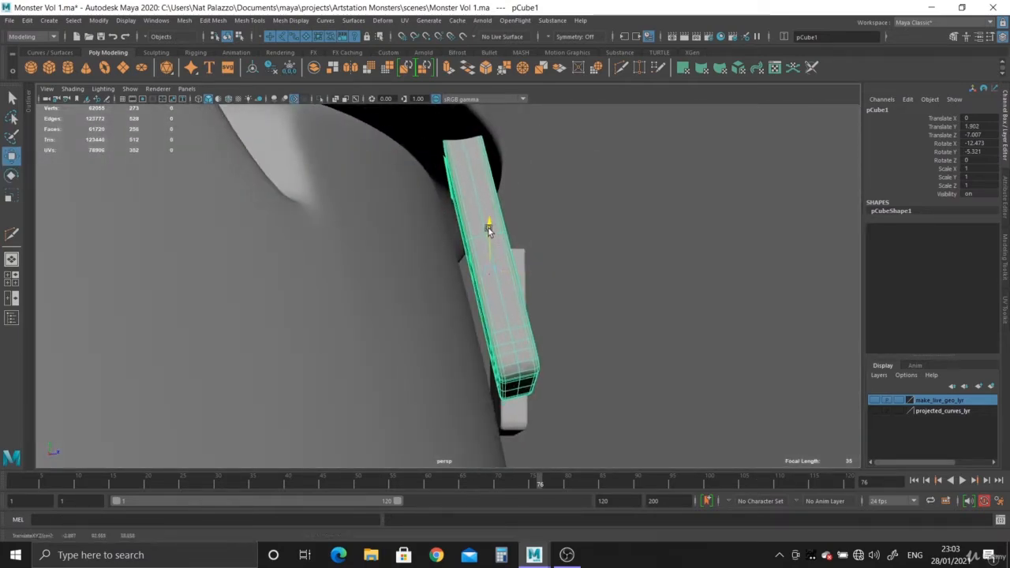
alt+drag(533, 270, 509, 325)
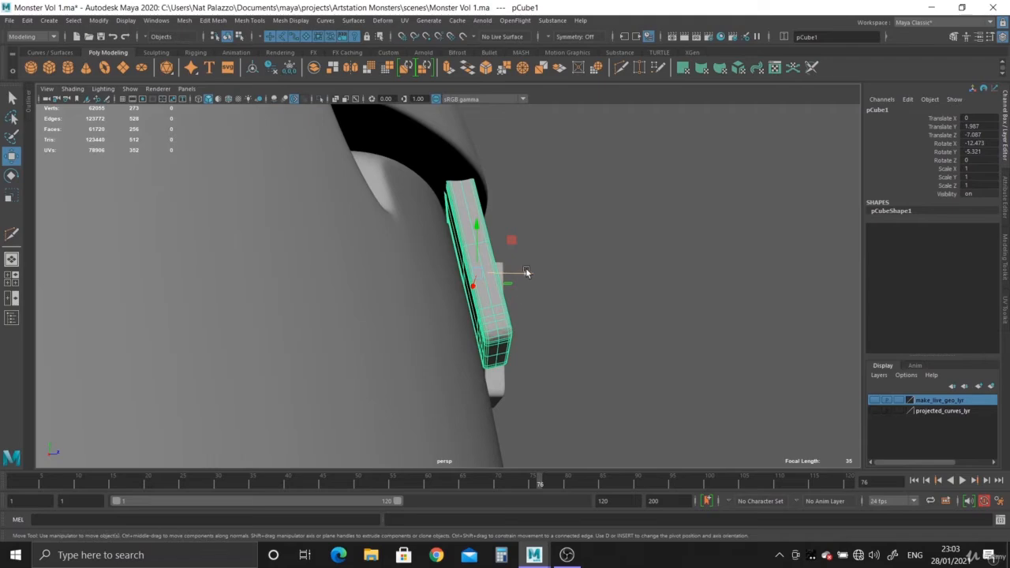
click(584, 328)
- Tilt the smaller tooth to about -12.7° in X and move it to about 1.84 in Y and -7.02 in Z
alt+drag(585, 328, 359, 322)
click(414, 301)
key(e)
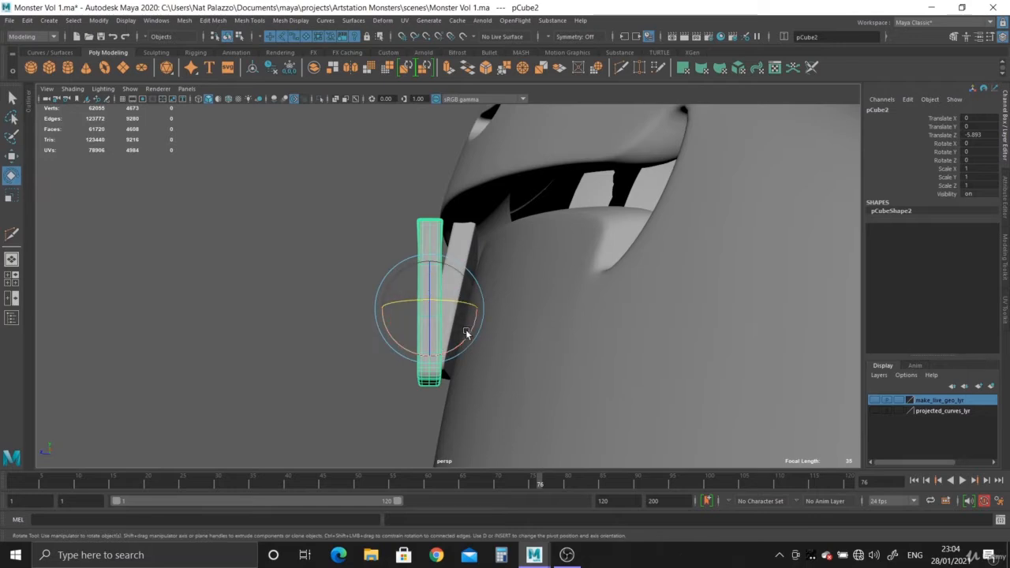
drag(467, 334, 461, 339)
key(w)
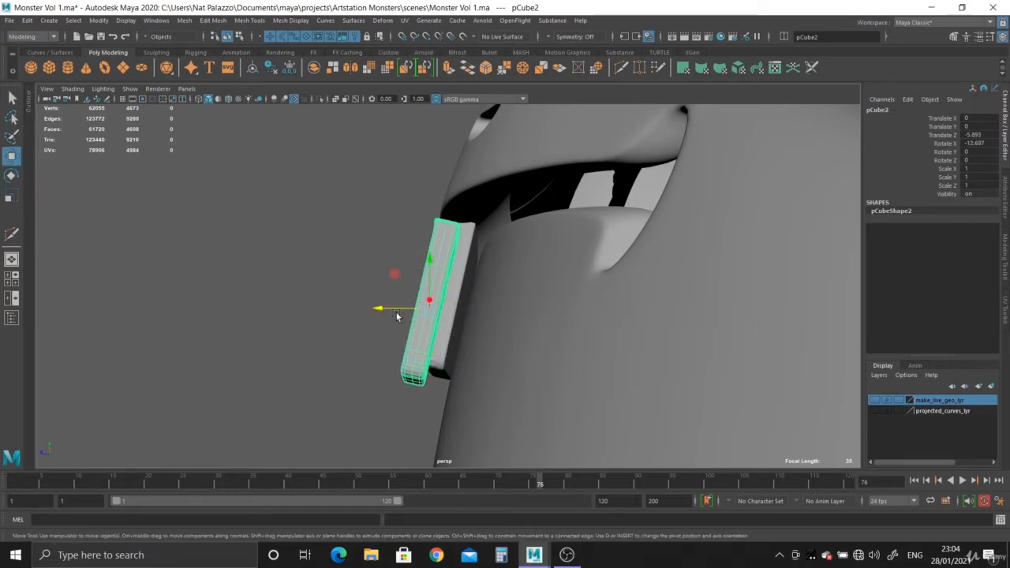
drag(397, 316, 543, 317)
- Turn the smaller tooth to about 11.3° in Y to follow the lip's curve and push it back to about -7.26 in Z
drag(467, 267, 548, 326)
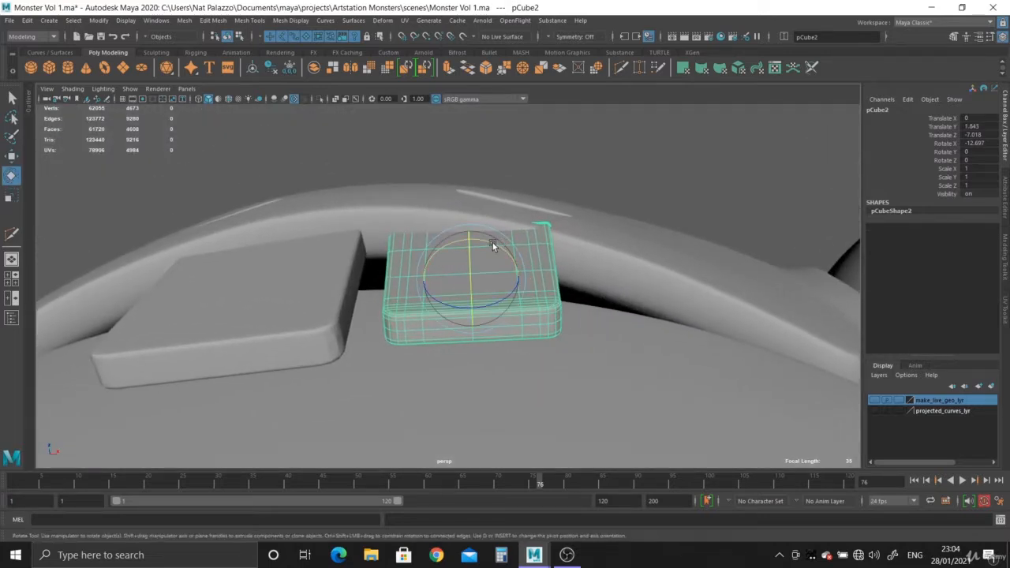
drag(492, 241, 505, 248)
key(ctrl+z)
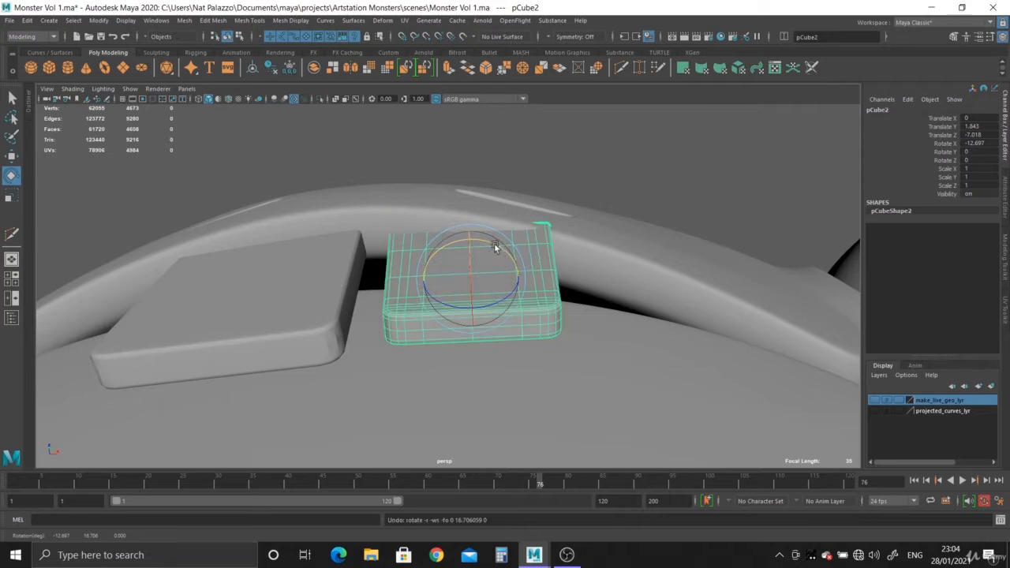
middle_drag(562, 262, 572, 281)
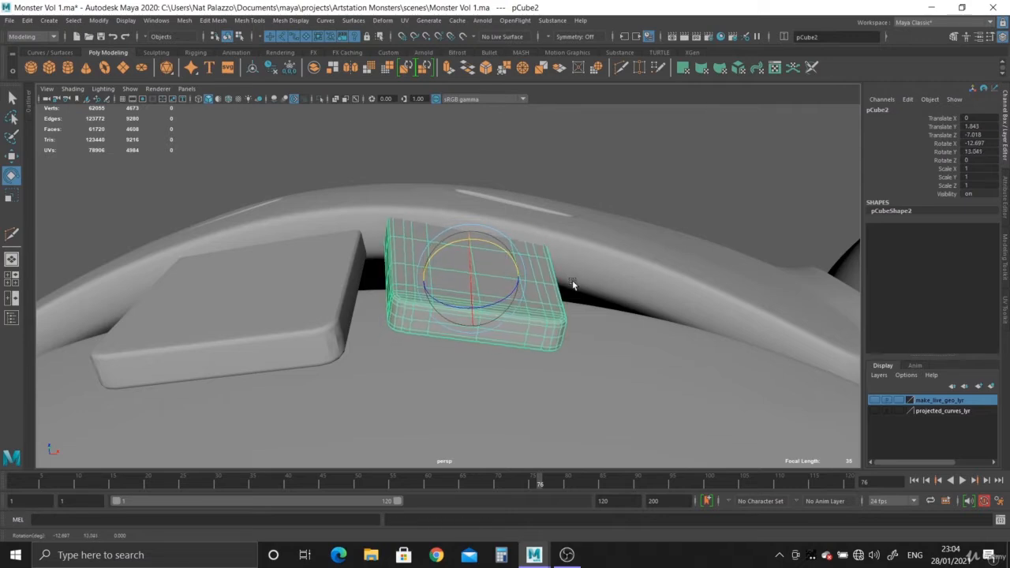
key(w)
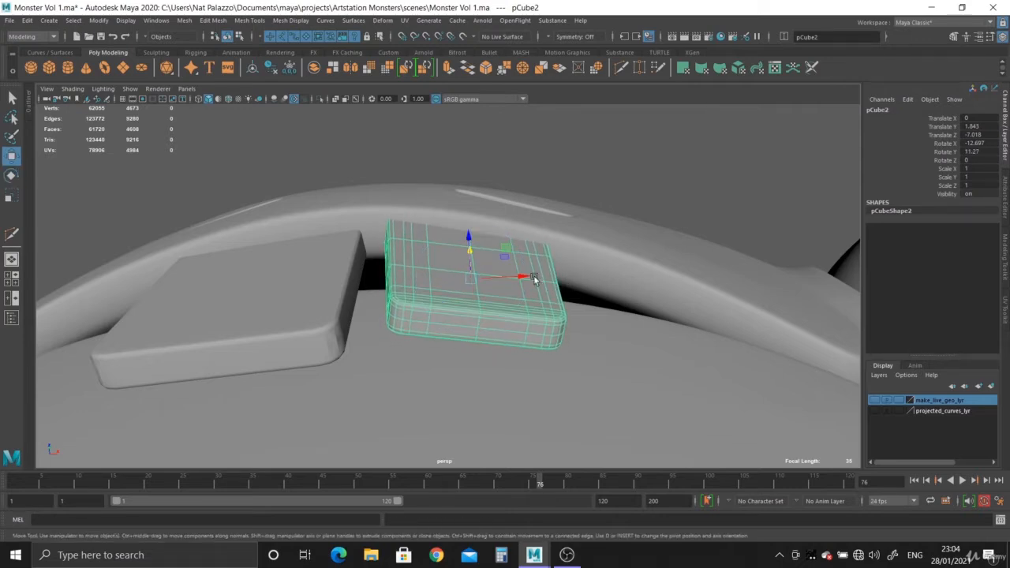
alt+drag(534, 277, 401, 307)
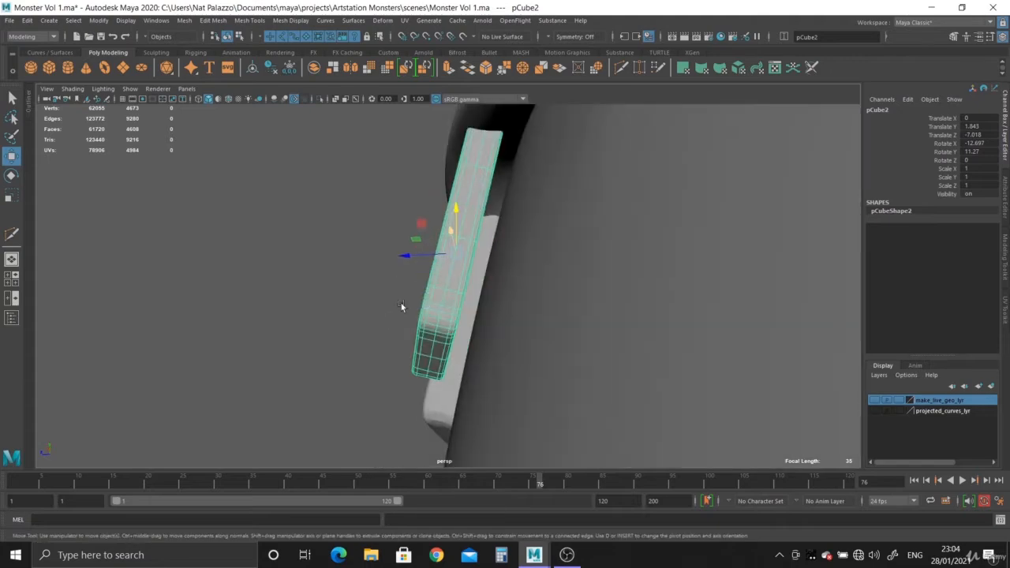
drag(409, 255, 420, 257)
- Examine from several angles how both teeth sit beneath the upper lip and against the mouth opening
alt+drag(287, 240, 410, 278)
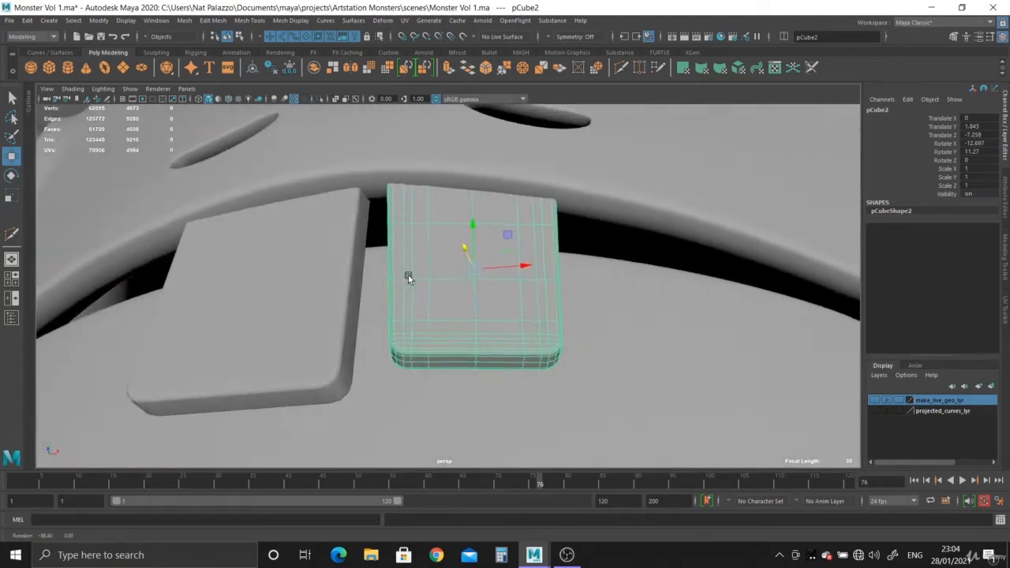
alt+right_drag(410, 278, 234, 164)
alt+drag(387, 382, 394, 334)
alt+right_drag(393, 333, 304, 284)
click(706, 403)
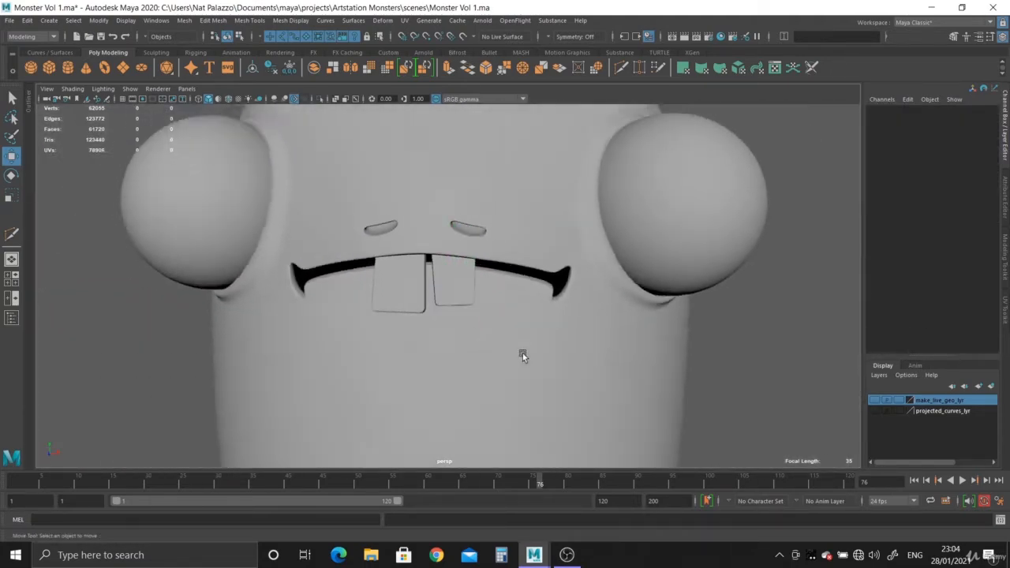
alt+drag(522, 353, 521, 319)
alt+right_drag(292, 237, 370, 278)
alt+drag(370, 277, 394, 300)
alt+right_drag(394, 300, 379, 270)
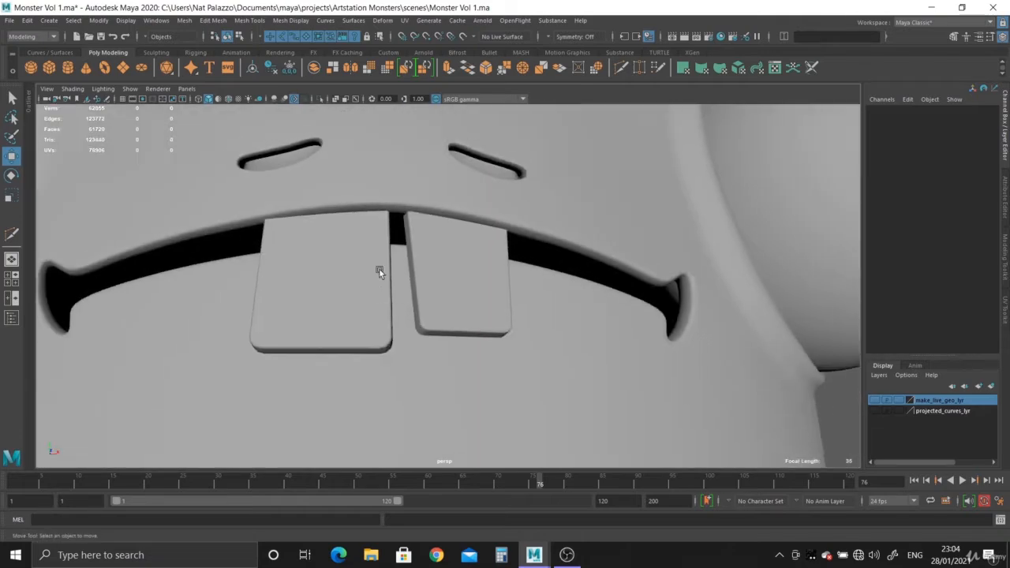
click(377, 210)
alt+drag(377, 210, 382, 249)
alt+right_drag(383, 249, 432, 377)
right_drag(358, 195, 310, 198)
click(341, 201)
alt+drag(386, 242, 472, 220)
alt+drag(471, 220, 399, 270)
scroll(399, 271, down, 5)
right_drag(414, 196, 464, 179)
click(101, 397)
alt+drag(123, 389, 463, 333)
- Slide the larger tooth up along its own axis under the lip, to about 2.25 in Y and -7.15 in Z
click(463, 334)
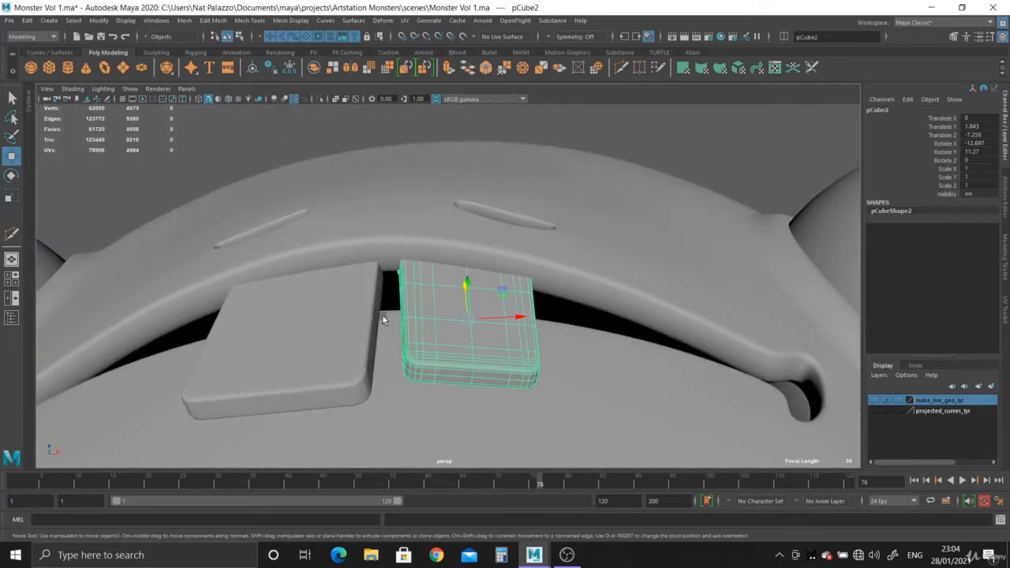
click(356, 314)
alt+drag(356, 314, 406, 341)
alt+right_drag(406, 341, 655, 561)
alt+drag(481, 344, 279, 338)
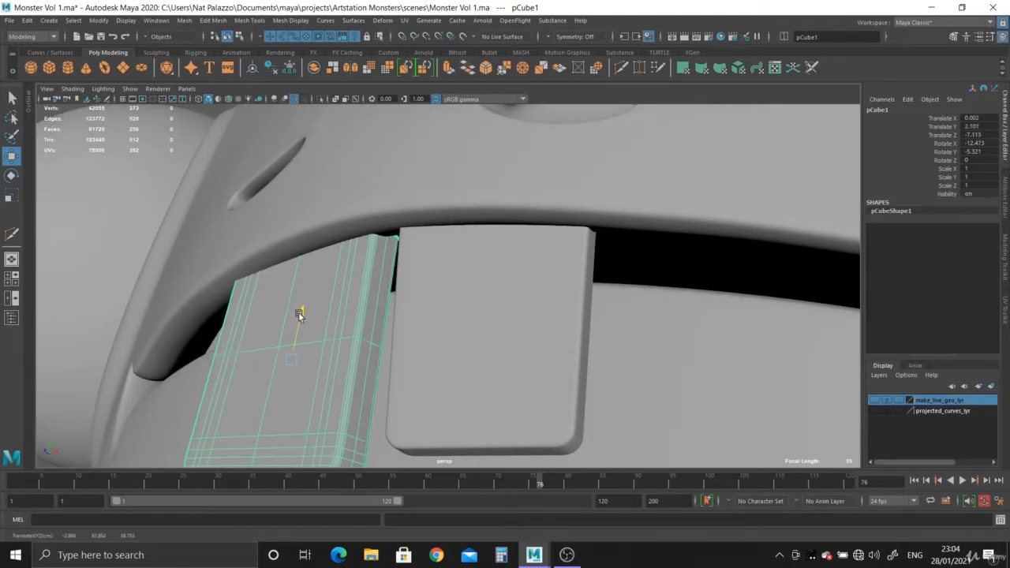
scroll(401, 380, down, 5)
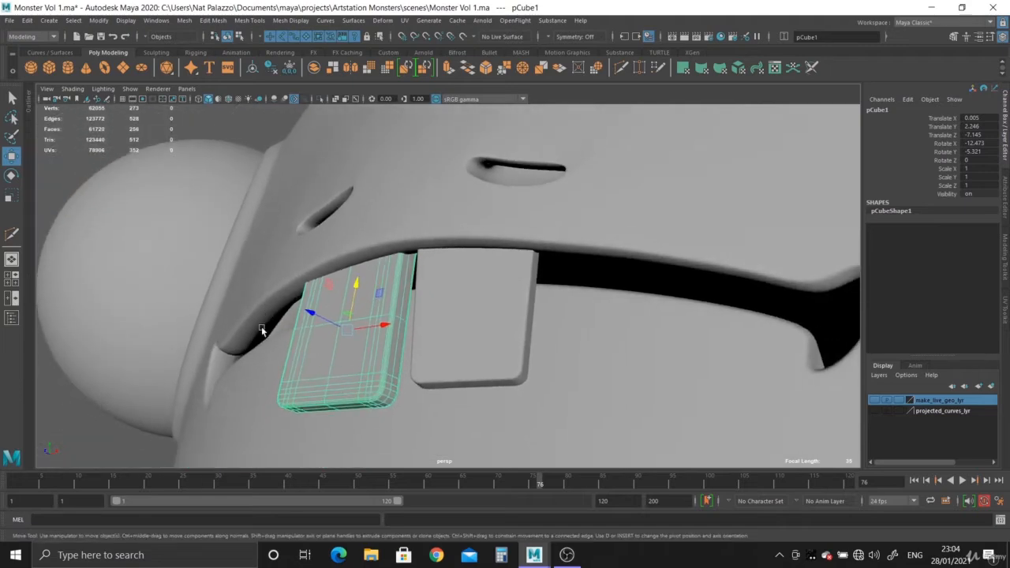
- Compare the height of both teeth with the reference drawing in the front view
key(space)
key(space)
scroll(379, 284, up, 3)
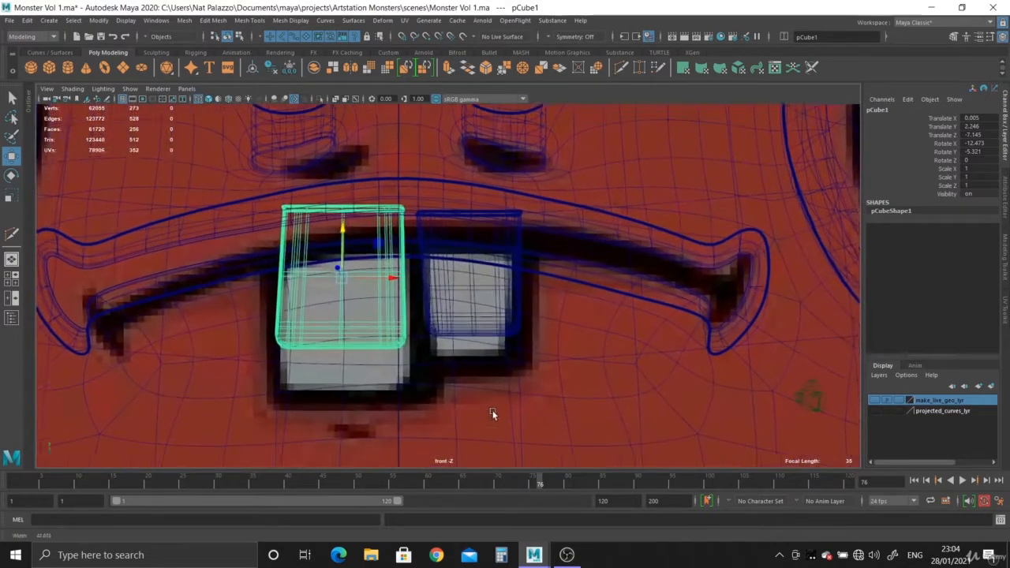
click(469, 275)
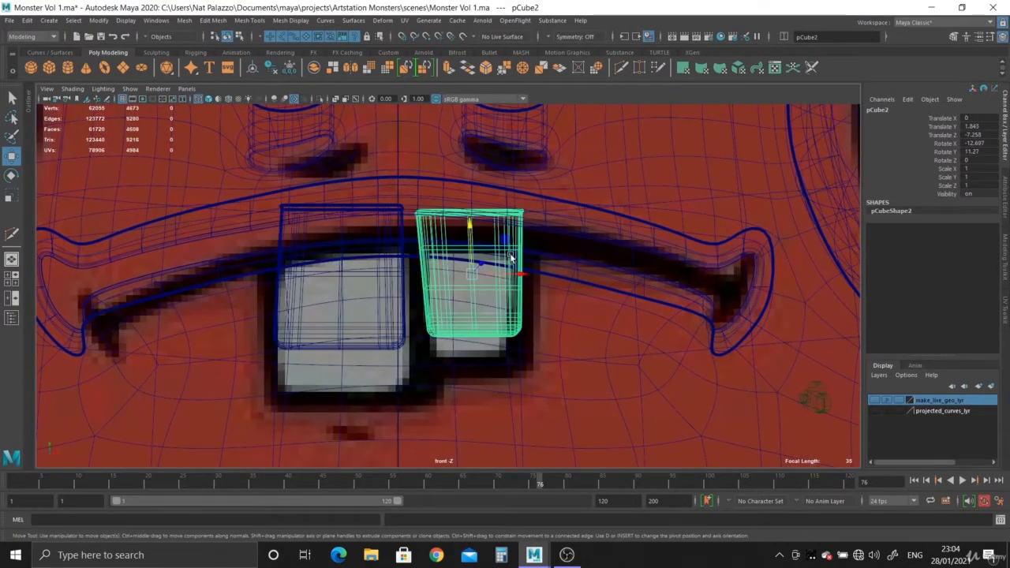
key(space)
- Raise the larger tooth further along its own axis to about 2.38 in Y and -7.17 in Z
key(space)
alt+drag(564, 244, 383, 284)
click(382, 287)
key(space)
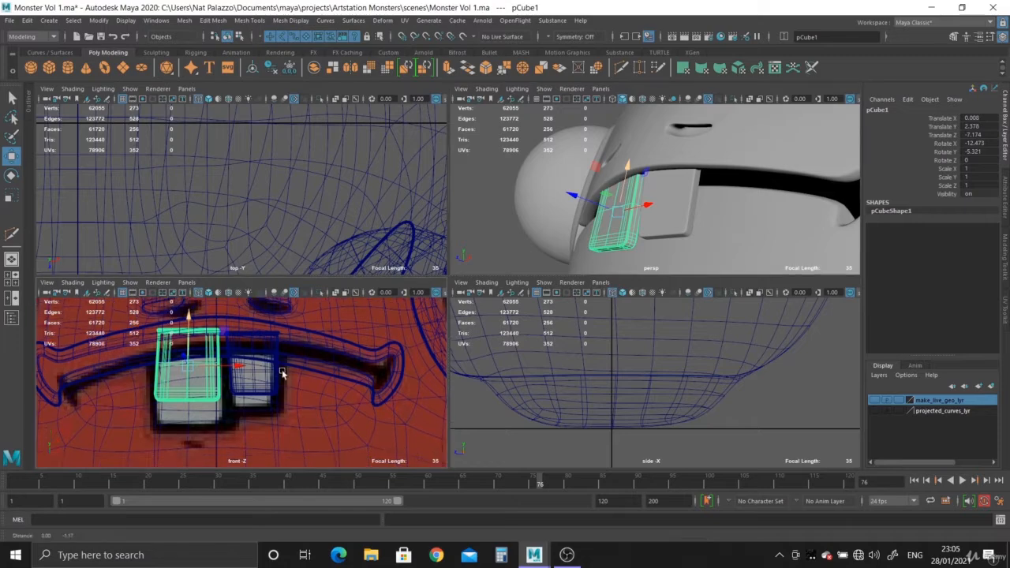
- Examine the larger tooth's lower edge and length against the front-view reference
scroll(283, 372, up, 2)
alt+middle_drag(164, 421, 164, 415)
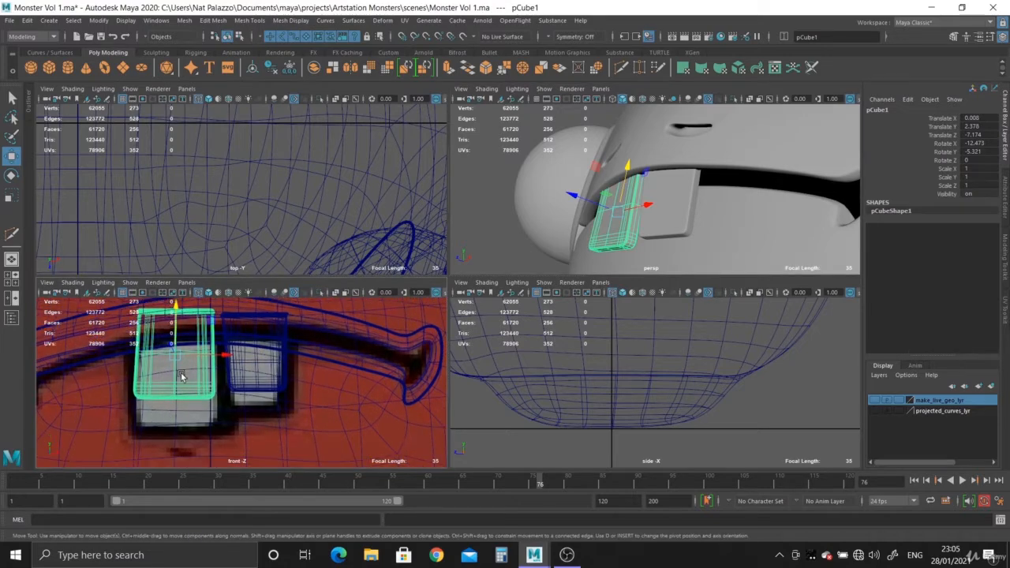
key(space)
alt+middle_drag(224, 363, 264, 362)
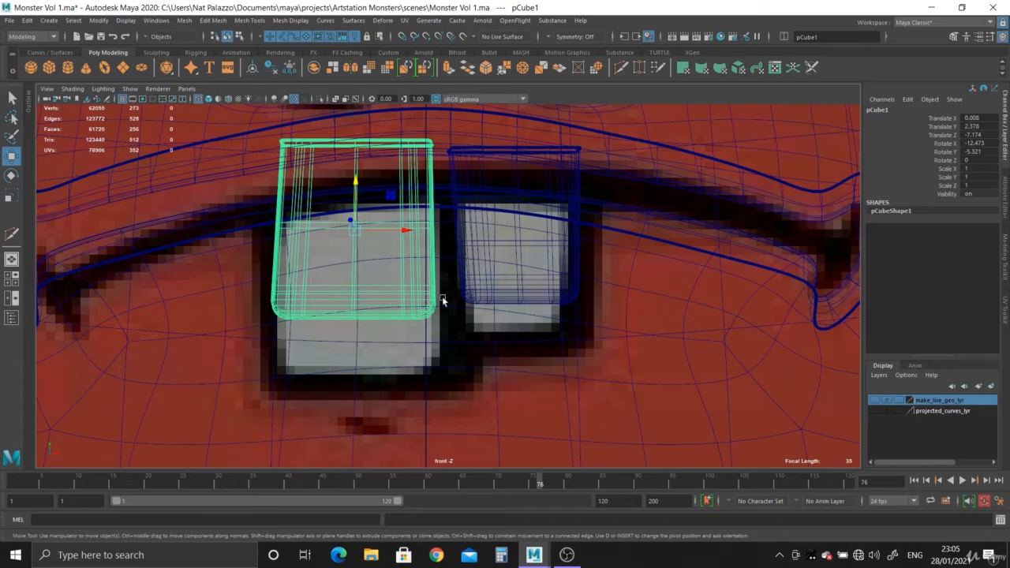
- Examine how both front teeth sit under the upper lip in the perspective view
key(space)
key(space)
alt+drag(566, 215, 511, 264)
alt+right_drag(511, 264, 189, 250)
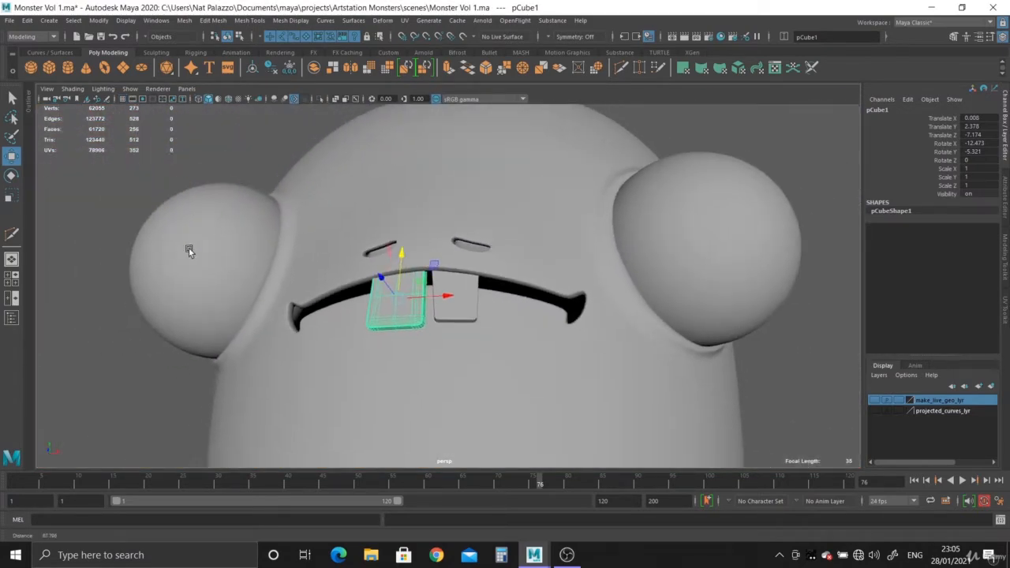
click(157, 161)
alt+drag(304, 276, 346, 338)
alt+right_drag(347, 338, 414, 402)
alt+drag(414, 403, 433, 360)
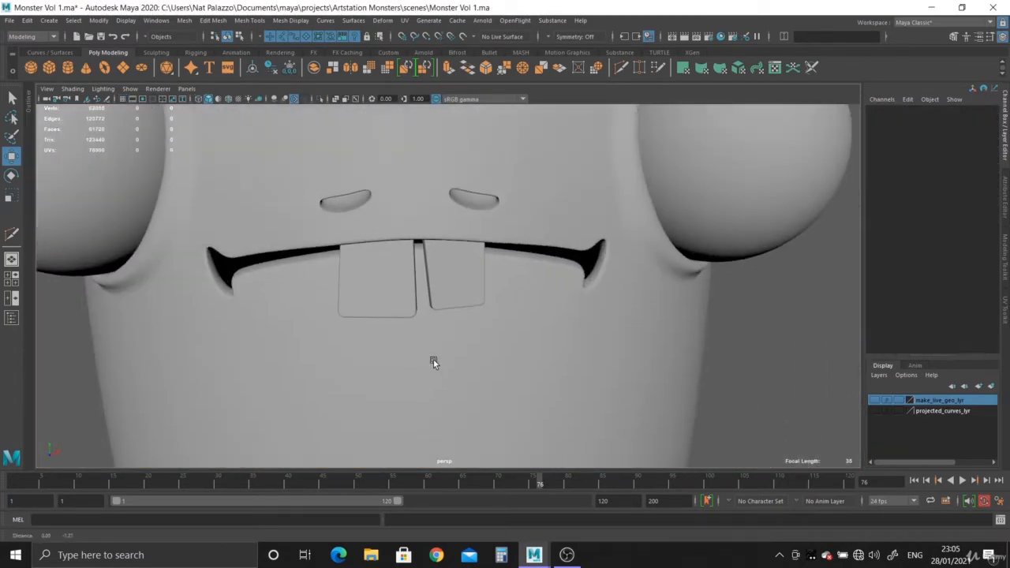
alt+right_drag(433, 360, 415, 437)
- Lengthen the larger tooth by moving its lower vertices down along its own axis to the reference tooth's lower edge, with soft selection off
click(309, 254)
alt+drag(309, 254, 298, 284)
alt+right_drag(297, 284, 231, 236)
drag(153, 237, 429, 352)
key(b)
alt+right_drag(428, 352, 409, 363)
alt+drag(409, 363, 280, 315)
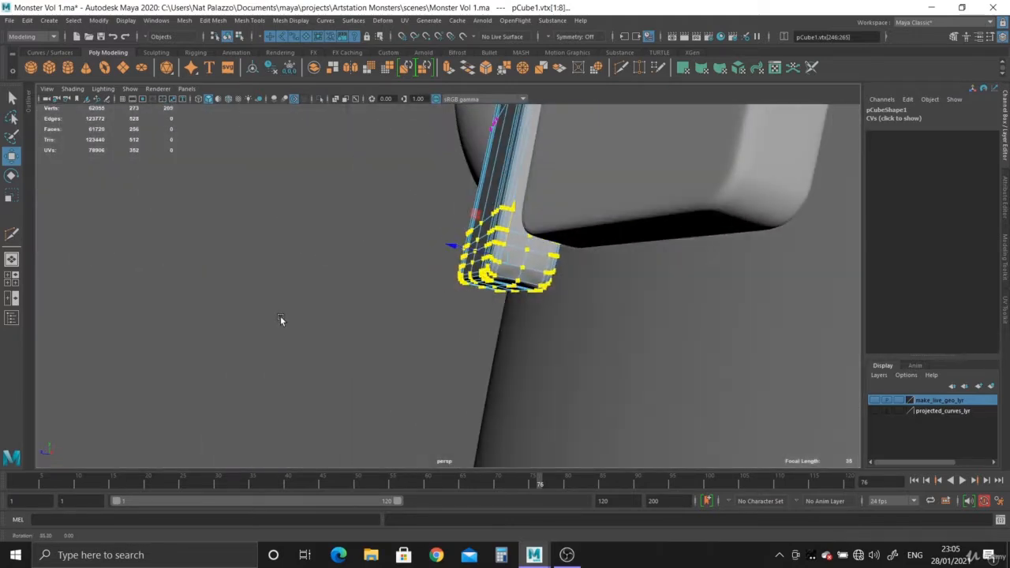
drag(513, 205, 506, 229)
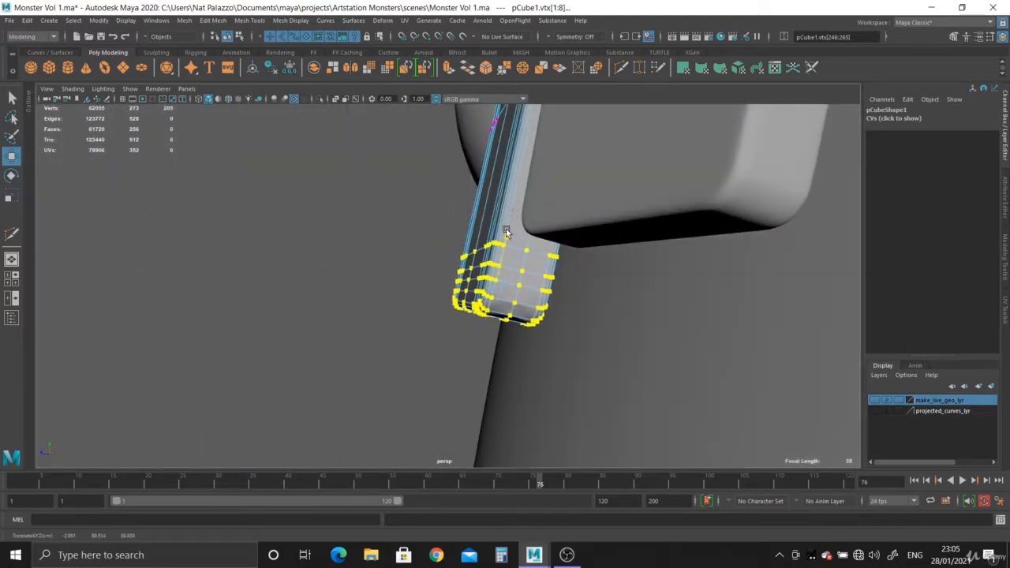
key(space)
key(space)
middle_drag(368, 373, 372, 411)
key(space)
key(space)
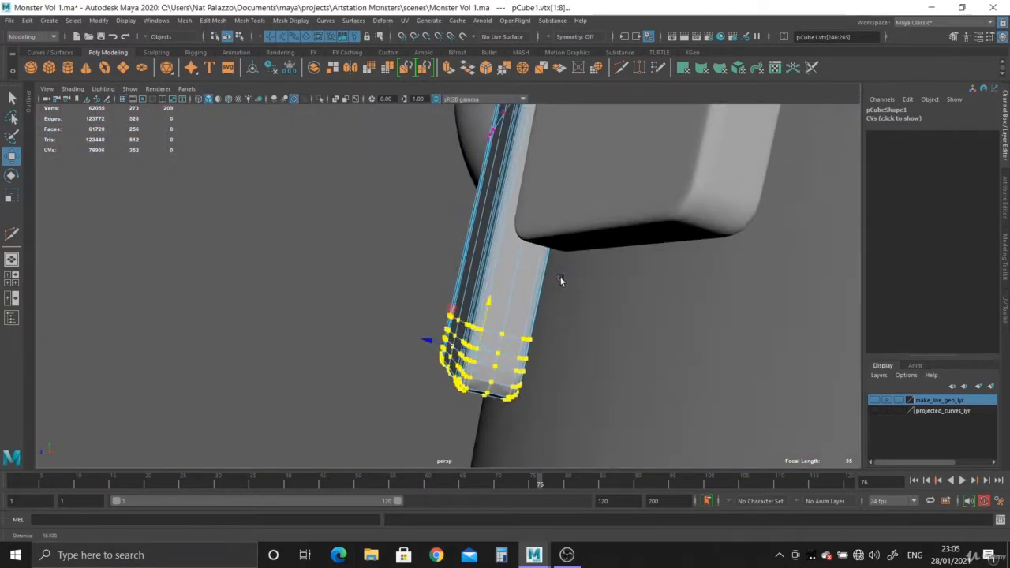
- Compare the larger tooth's length with the smaller tooth in perspective and with the reference drawing in the front view
alt+drag(561, 279, 539, 276)
alt+right_drag(540, 276, 300, 192)
right_drag(457, 224, 251, 241)
click(209, 318)
alt+drag(210, 317, 230, 316)
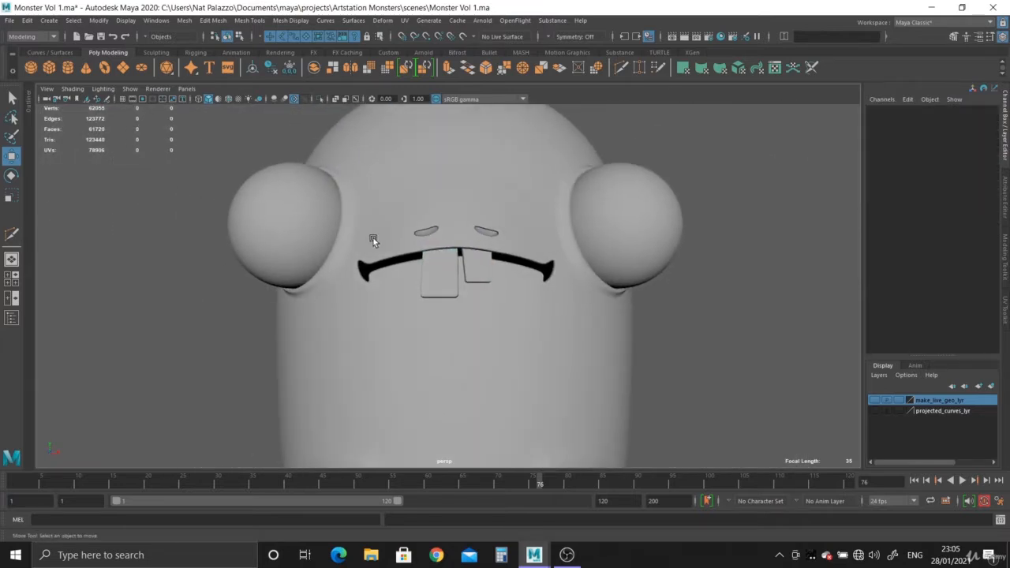
scroll(376, 241, up, 5)
click(452, 317)
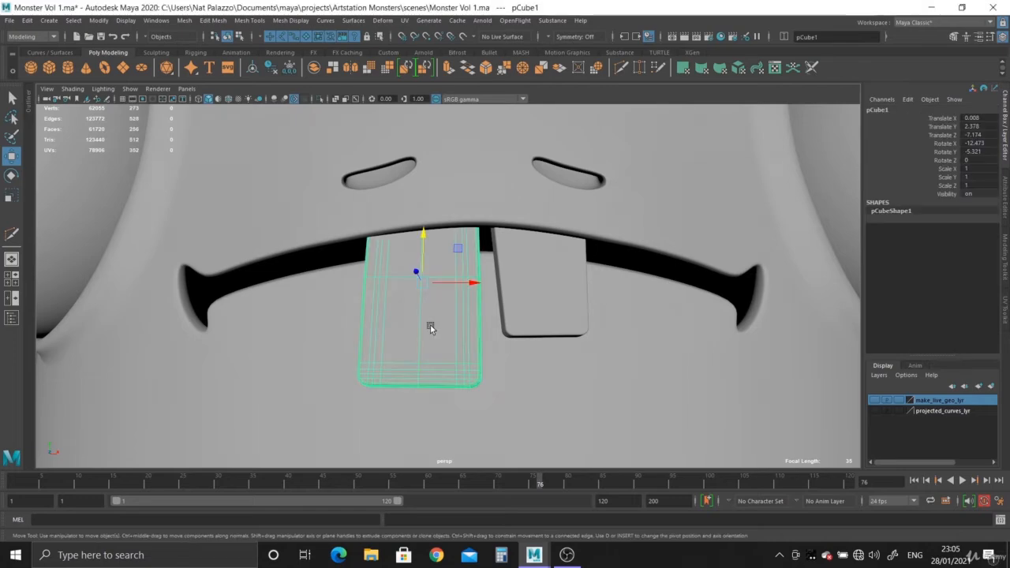
key(space)
key(space)
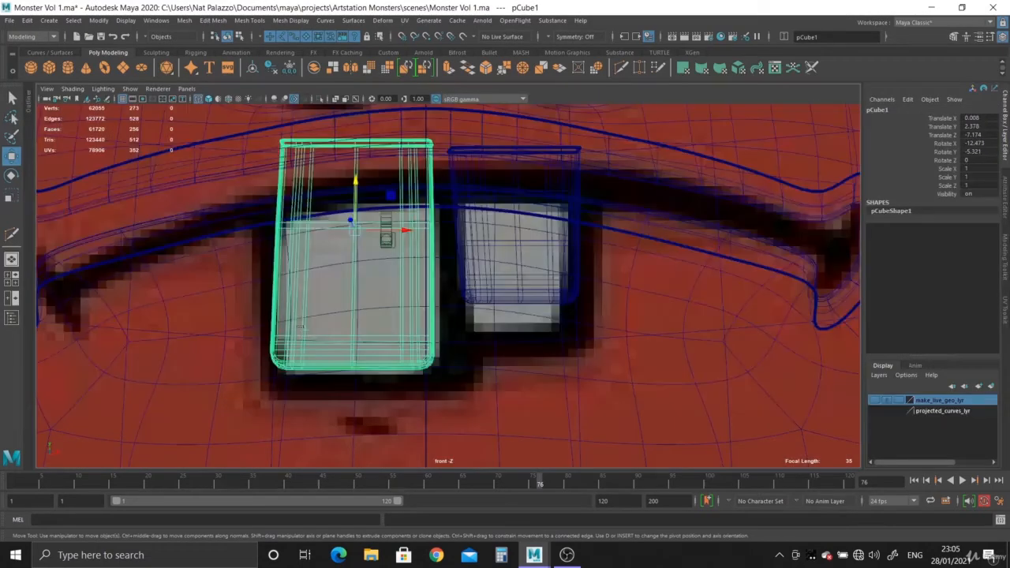
- Lengthen the smaller tooth by moving its lower vertices down along its own axis to the bottom of the reference tooth
click(507, 308)
key(space)
key(space)
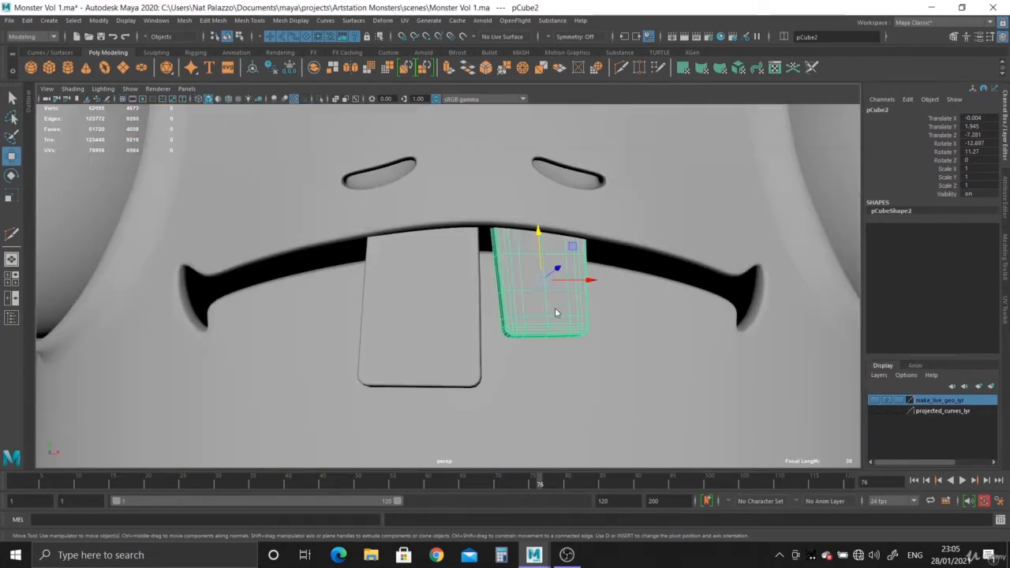
right_drag(555, 312, 500, 283)
alt+drag(527, 339, 503, 340)
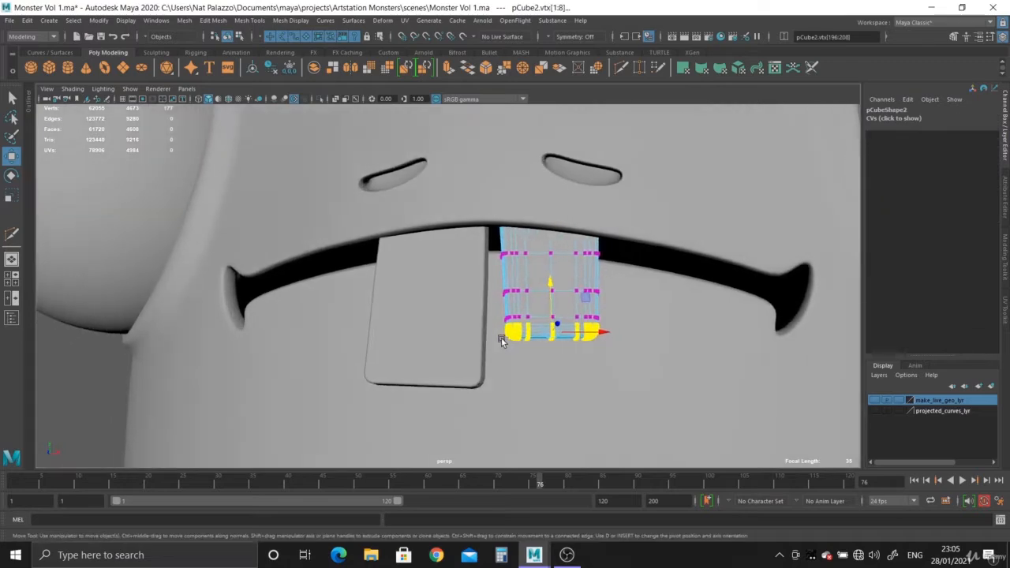
alt+right_drag(502, 340, 634, 440)
alt+middle_drag(629, 406, 507, 350)
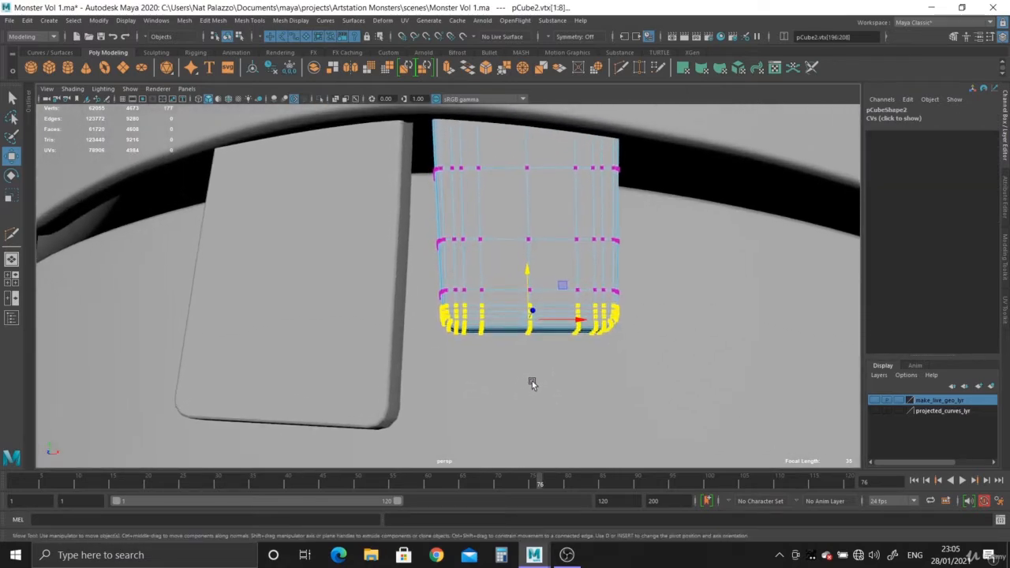
key(space)
key(space)
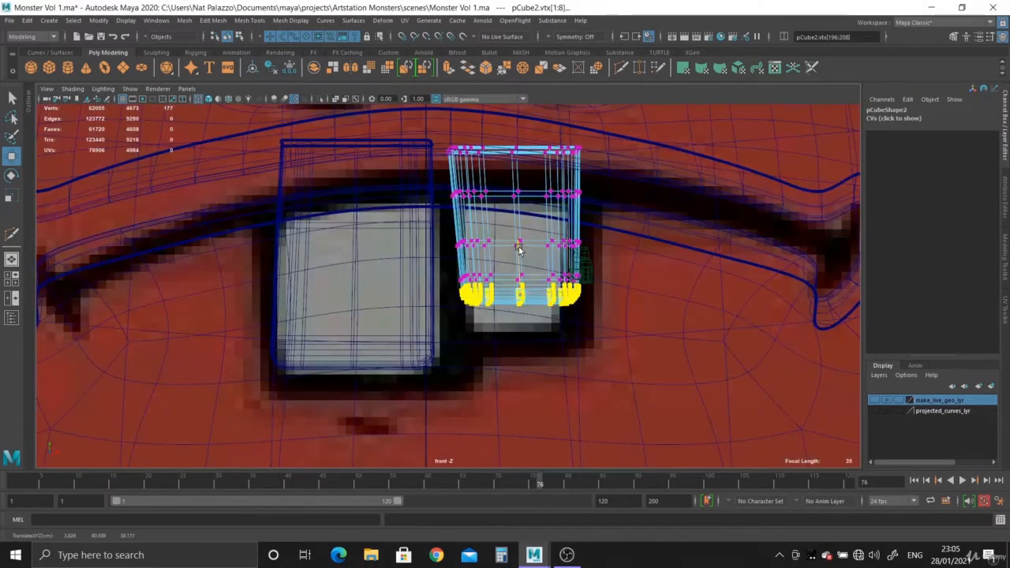
drag(519, 248, 519, 267)
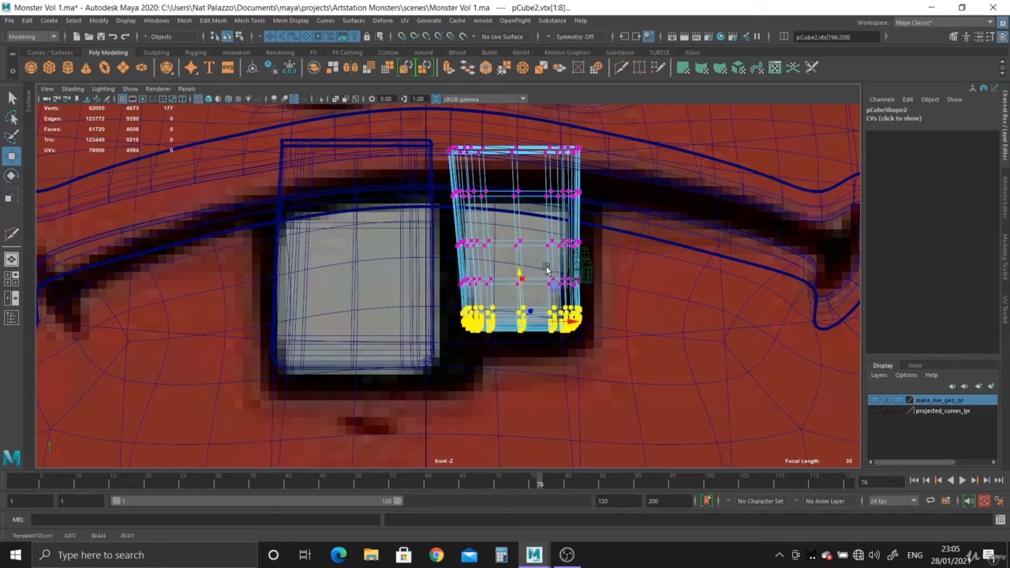
key(space)
key(space)
key(F8)
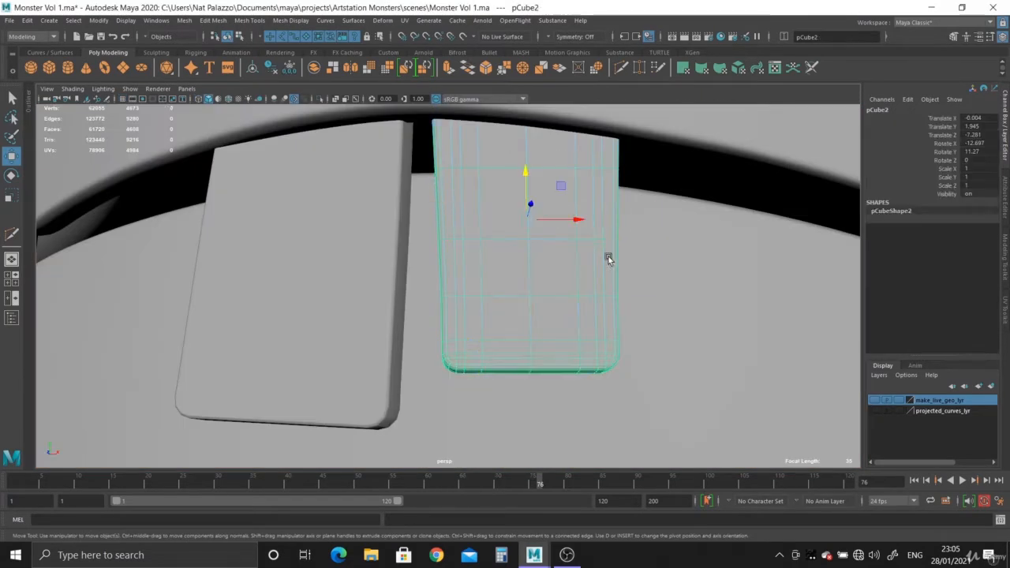
alt+right_drag(608, 256, 171, 340)
click(171, 340)
alt+drag(171, 340, 239, 359)
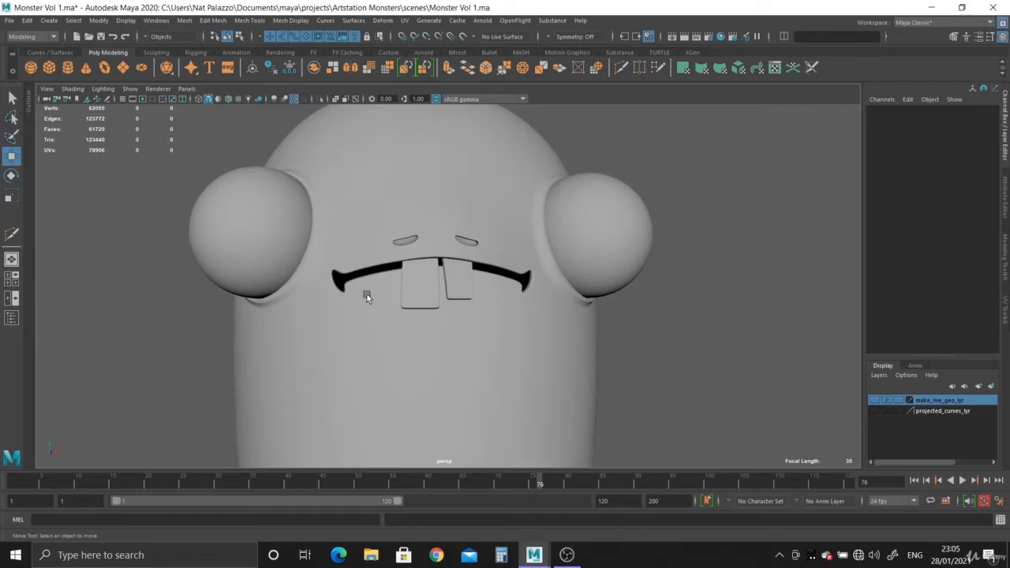
- Widen the smaller tooth to a Scale X of about 1.115
click(422, 291)
alt+right_drag(333, 165, 468, 349)
key(r)
alt+drag(453, 325, 611, 394)
click(603, 324)
alt+right_drag(612, 394, 268, 300)
click(172, 303)
- Try to rotate the larger tooth to follow the lip's curve
alt+drag(382, 371, 382, 298)
alt+right_drag(382, 298, 584, 478)
mouse_move(560, 406)
alt+mouse_down()
mouse_move(561, 370)
mouse_move(573, 413)
alt+mouse_up()
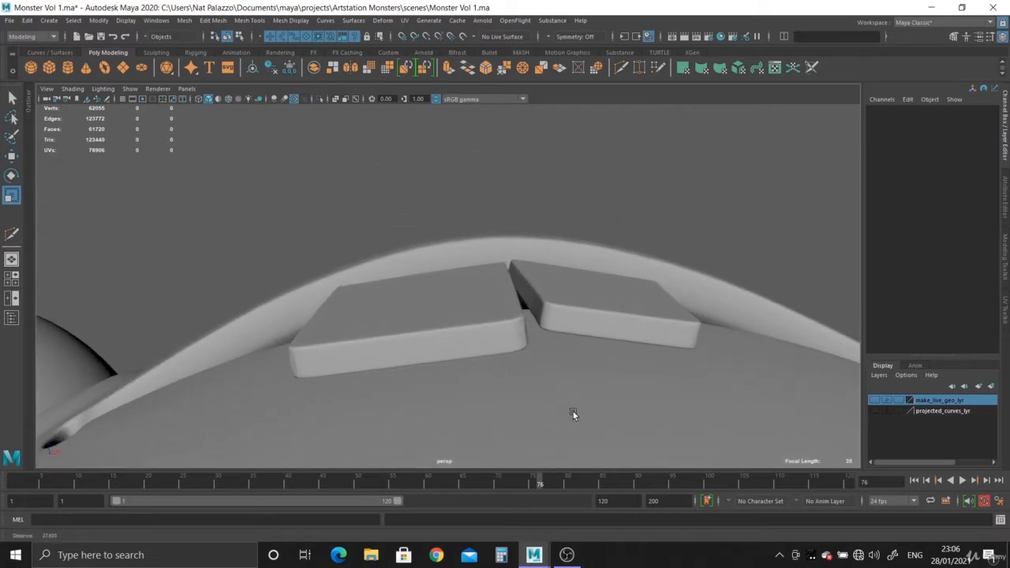
click(433, 320)
key(e)
drag(450, 281, 556, 323)
key(ctrl+z)
- Examine the gap between the two teeth and the upper lip from close up and from the front
click(544, 270)
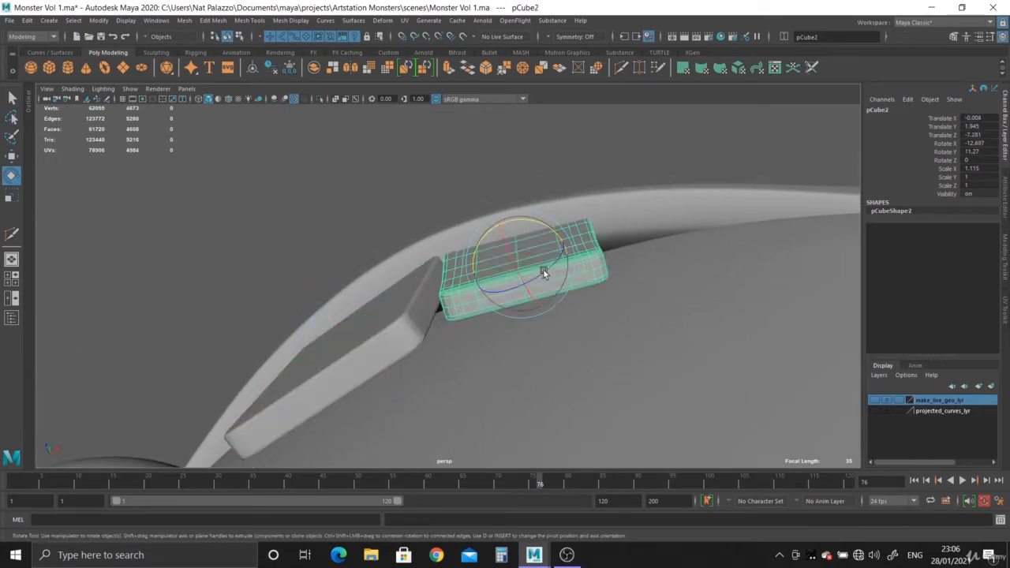
click(479, 153)
scroll(532, 278, up, 5)
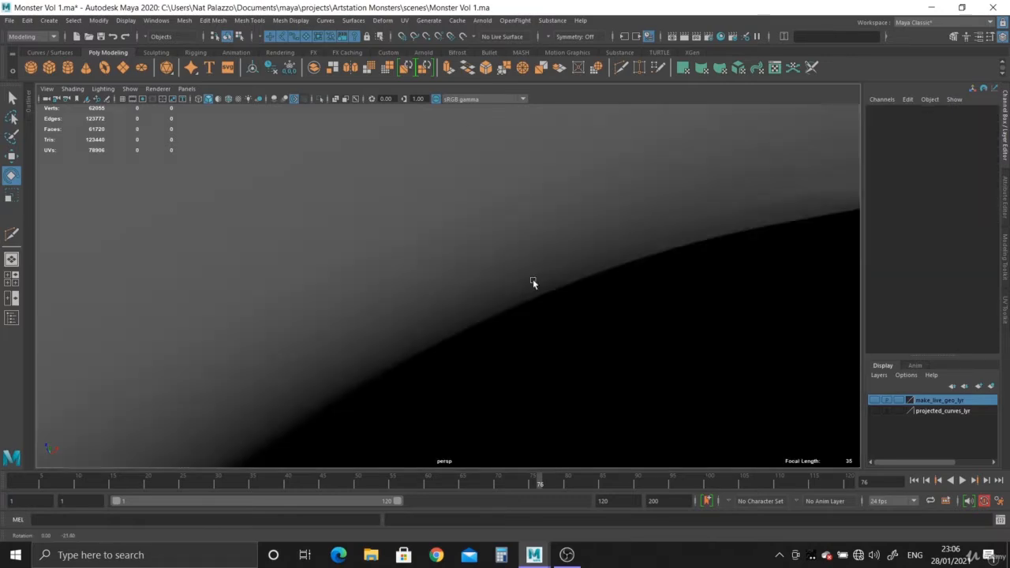
scroll(533, 278, down, 5)
alt+drag(533, 279, 416, 369)
scroll(255, 220, down, 5)
alt+drag(255, 221, 296, 140)
scroll(396, 309, down, 5)
- Display the wireframe over the shaded models and isolate the monster's body mesh
click(234, 100)
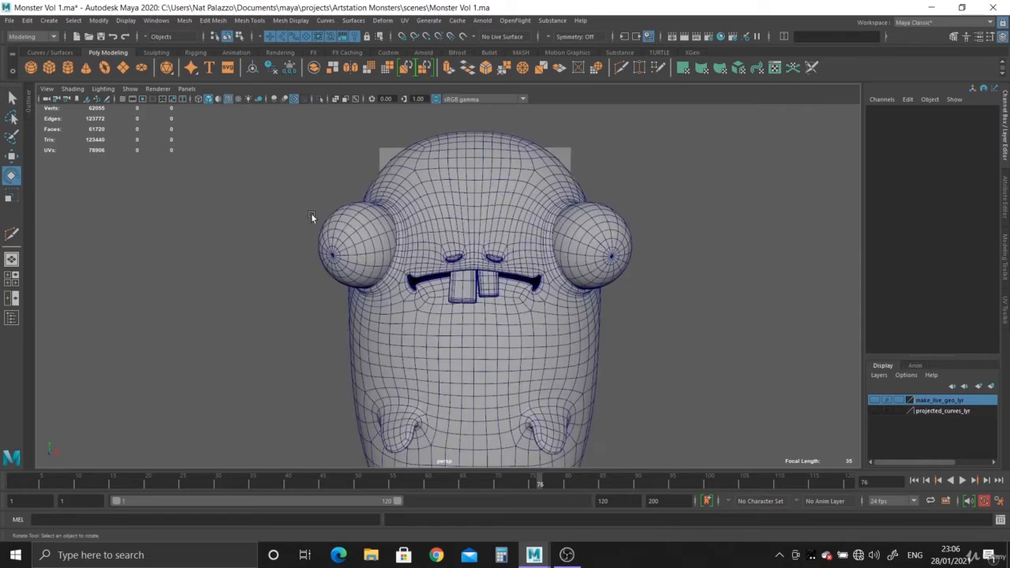
mouse_move(310, 213)
alt+right_down()
mouse_move(416, 263)
mouse_move(514, 346)
mouse_move(533, 408)
mouse_move(553, 418)
mouse_move(535, 408)
mouse_move(525, 368)
alt+right_up()
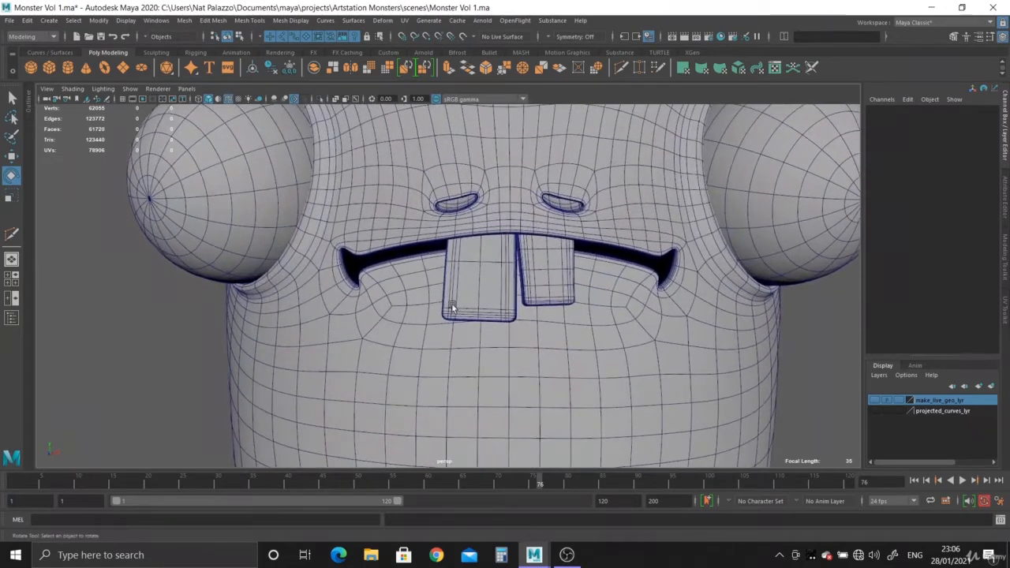
alt+drag(525, 368, 349, 253)
click(407, 271)
alt+drag(407, 270, 353, 251)
click(320, 101)
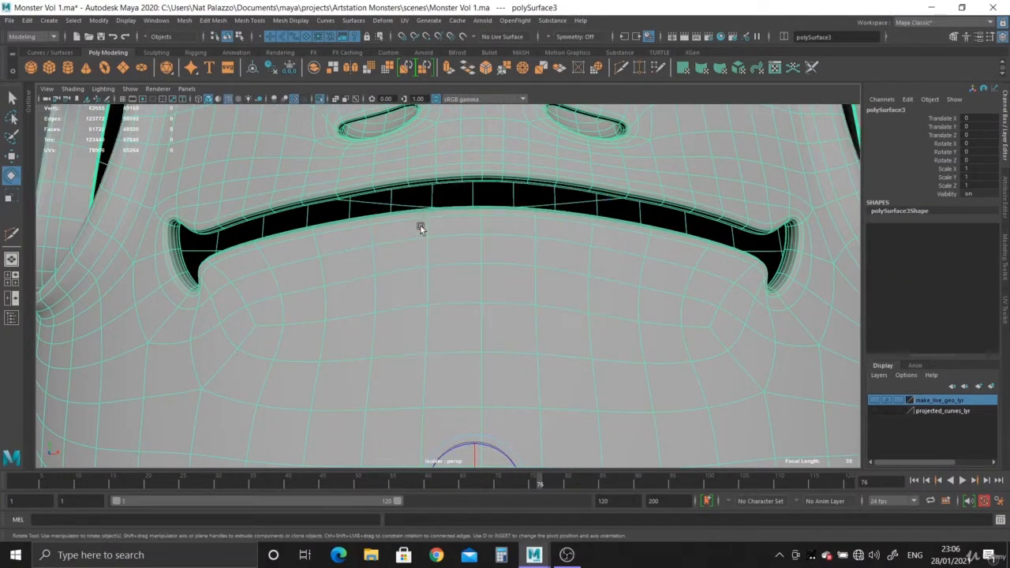
- Raise the middle of the lower lip by moving its center vertices with soft selection, and bring the hidden objects back into view
alt+drag(421, 226, 521, 273)
right_drag(521, 274, 476, 250)
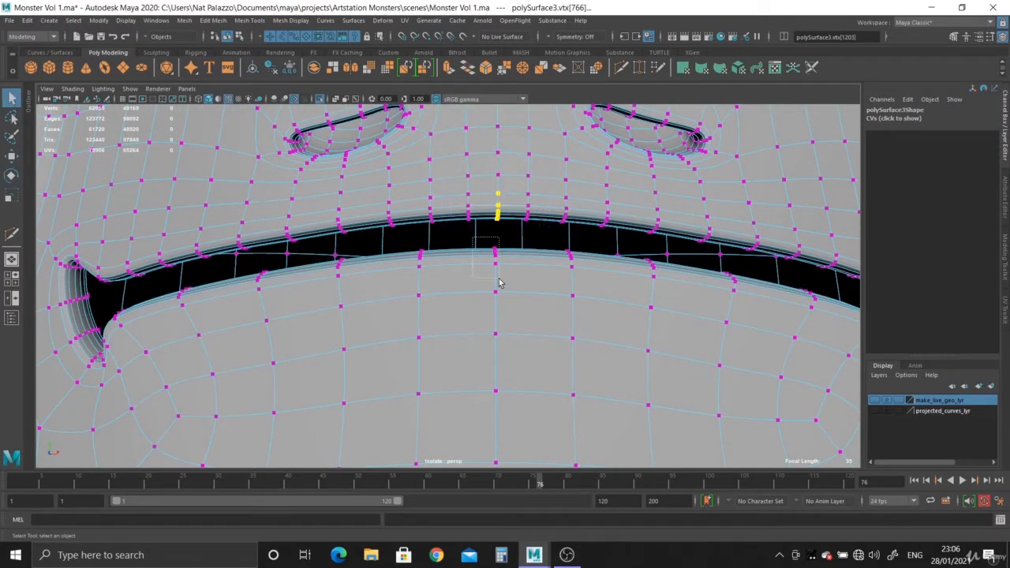
alt+drag(521, 301, 485, 286)
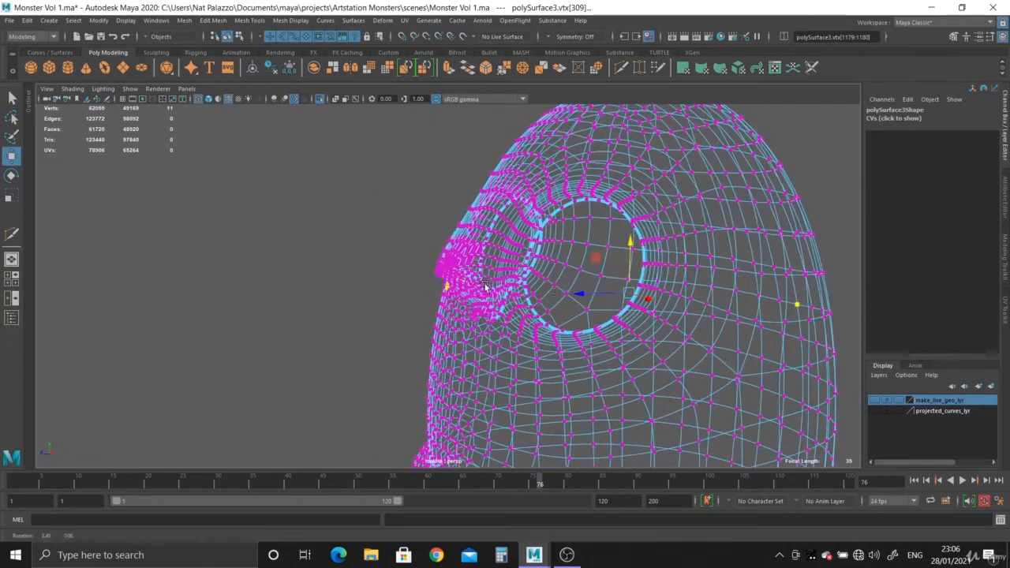
mouse_move(764, 309)
alt+mouse_down()
mouse_move(598, 424)
mouse_move(582, 308)
alt+mouse_up()
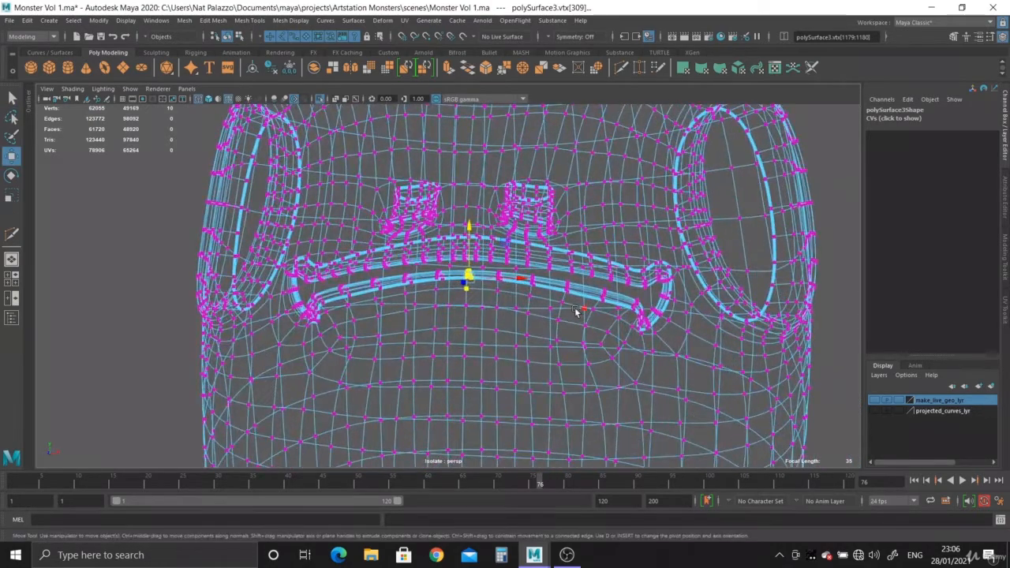
key(5)
key(b)
alt+right_drag(453, 235, 580, 370)
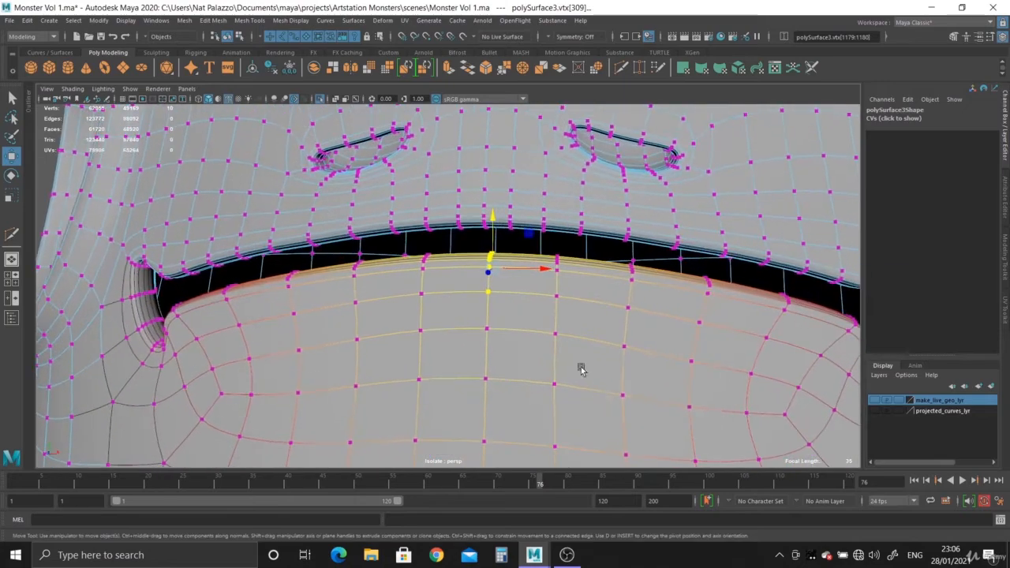
alt+drag(525, 269, 478, 215)
alt+drag(477, 214, 488, 297)
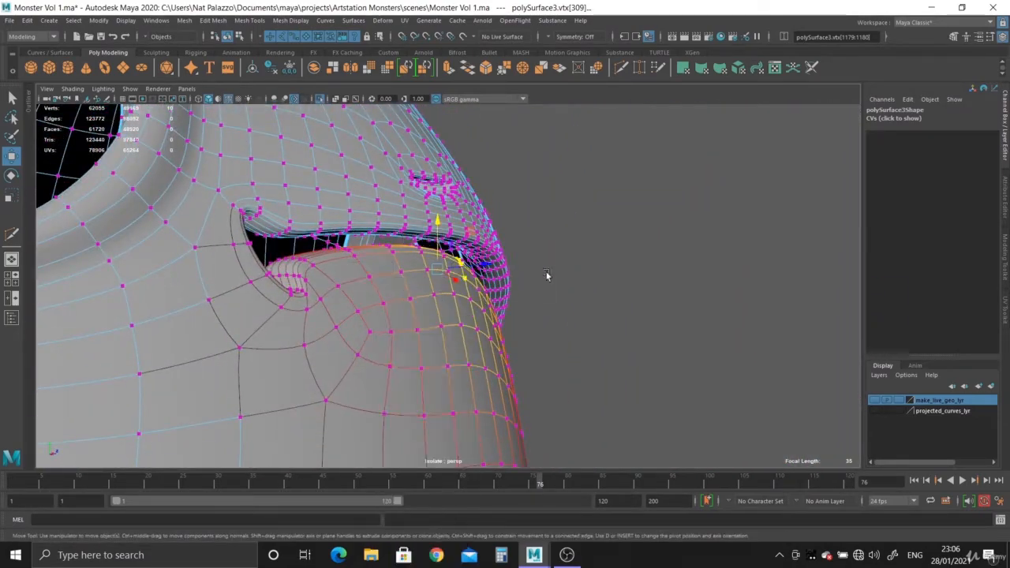
right_drag(423, 297, 455, 242)
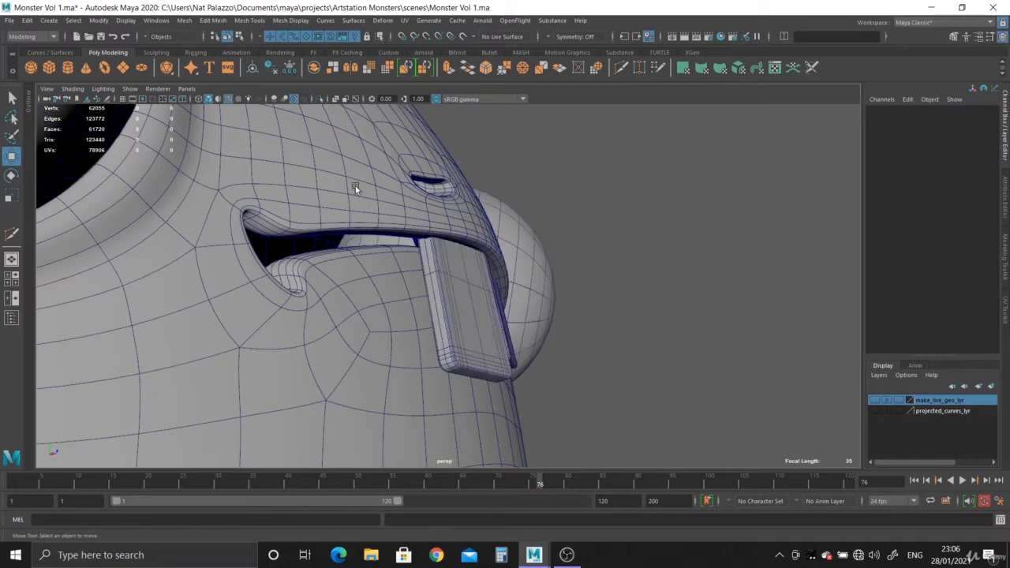
- Turn off the wireframe overlay and inspect the mouth, teeth and nostrils from several angles
alt+drag(355, 185, 431, 338)
scroll(467, 349, down, 6)
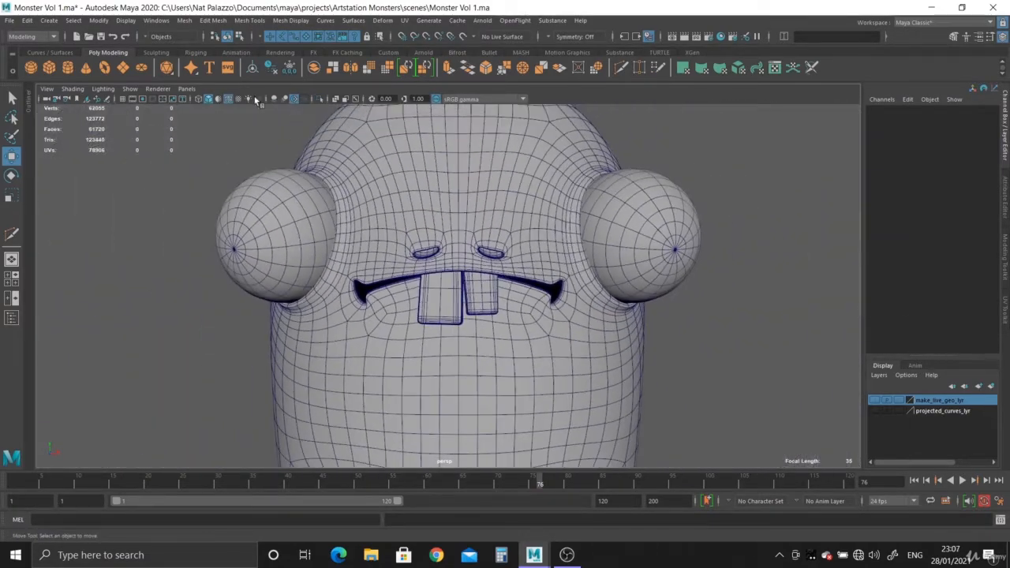
click(229, 99)
scroll(436, 328, down, 4)
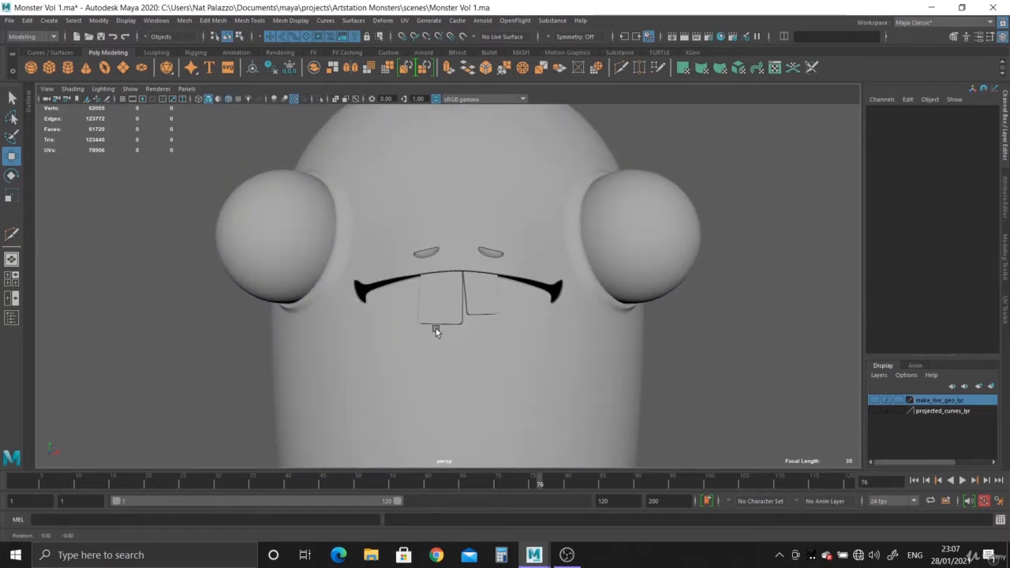
alt+right_drag(365, 303, 602, 415)
alt+drag(602, 415, 374, 334)
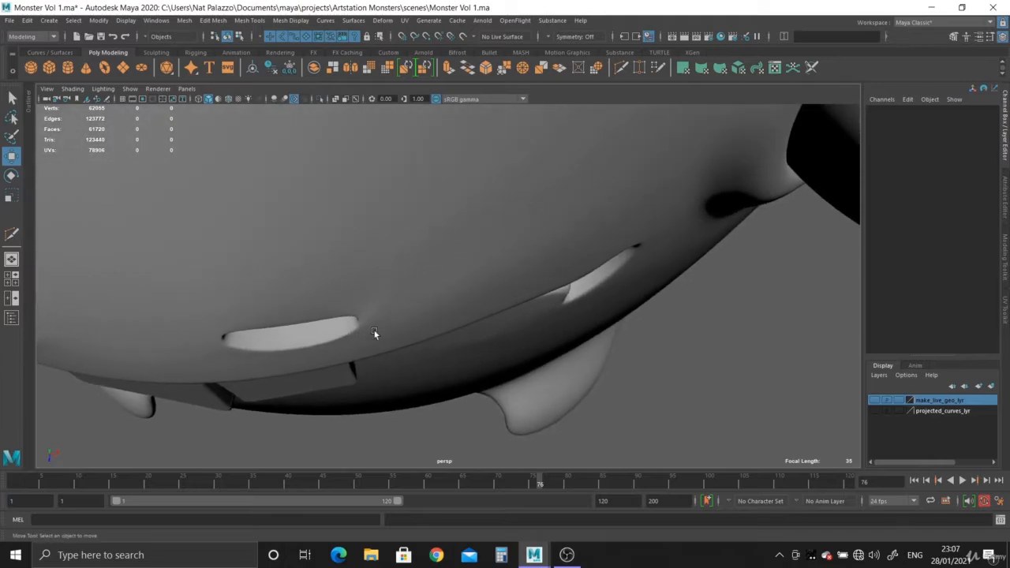
- Turn off the body's smooth preview and select the edge loops running from the nostril's outer corner toward the eye socket and forehead
click(378, 319)
alt+drag(429, 315, 465, 296)
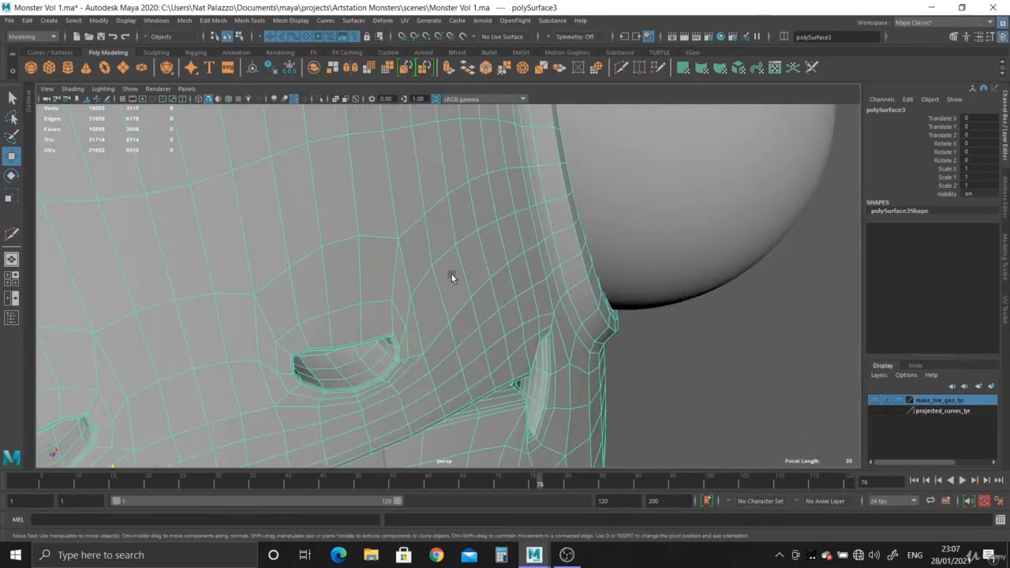
right_drag(452, 274, 440, 254)
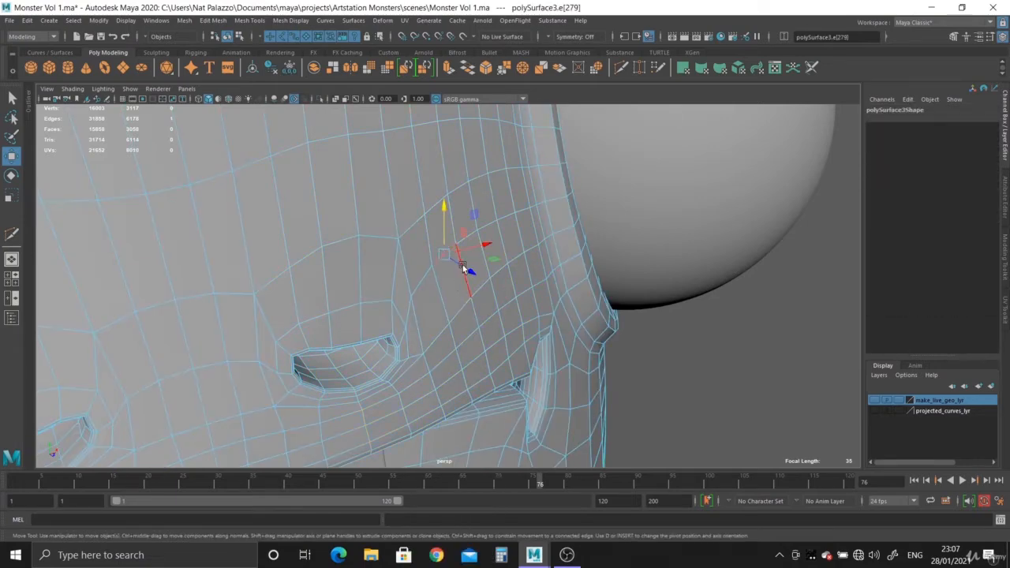
double_click(416, 278)
alt+drag(417, 280, 487, 363)
alt+right_drag(487, 364, 514, 376)
alt+drag(514, 376, 480, 375)
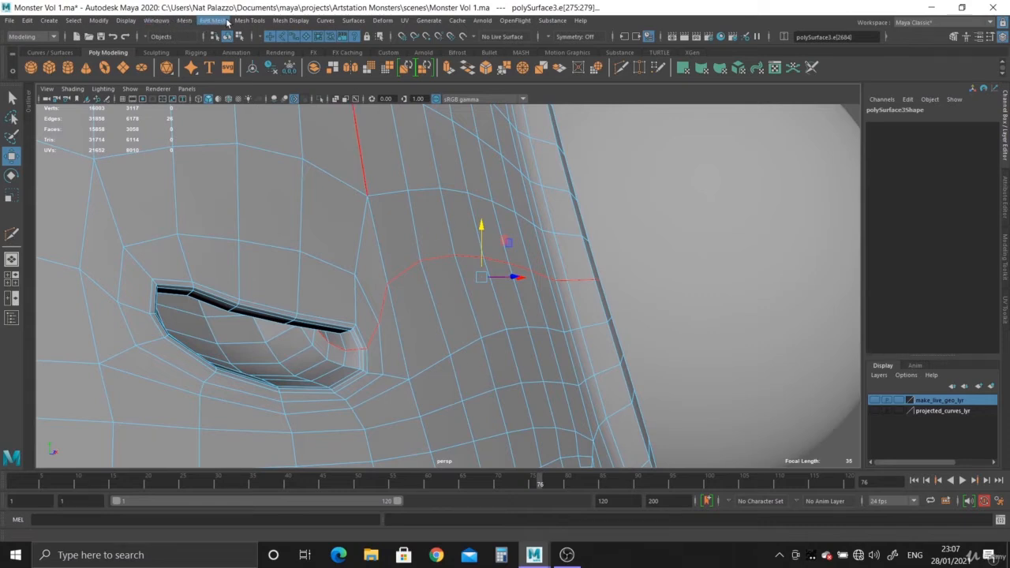
- Apply Edit Edge Flow to the selected edge loops running from the nostril's outer corner toward the eye socket and forehead
click(213, 21)
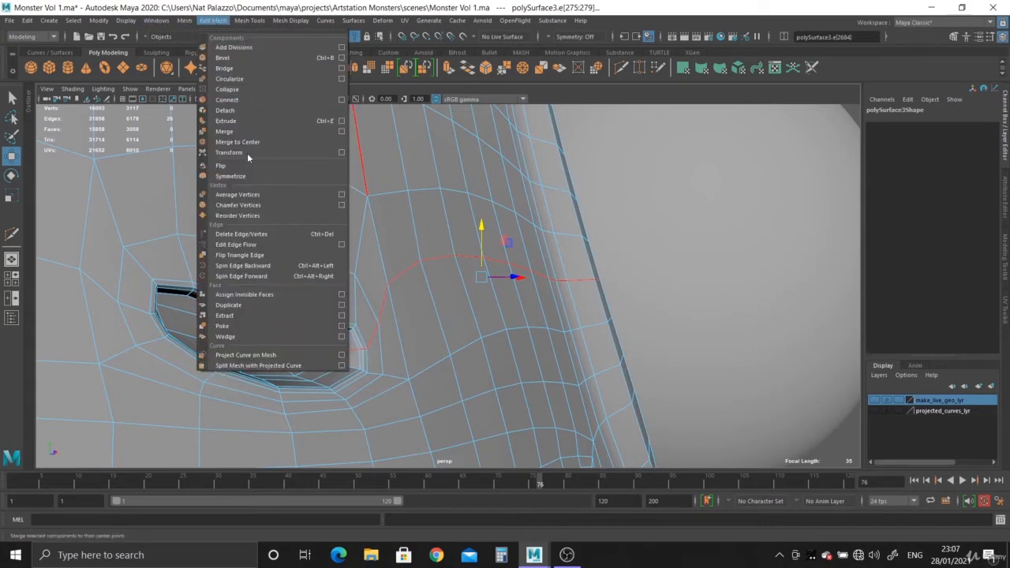
click(245, 246)
alt+drag(247, 243, 254, 263)
alt+right_drag(255, 264, 266, 229)
alt+drag(266, 228, 223, 280)
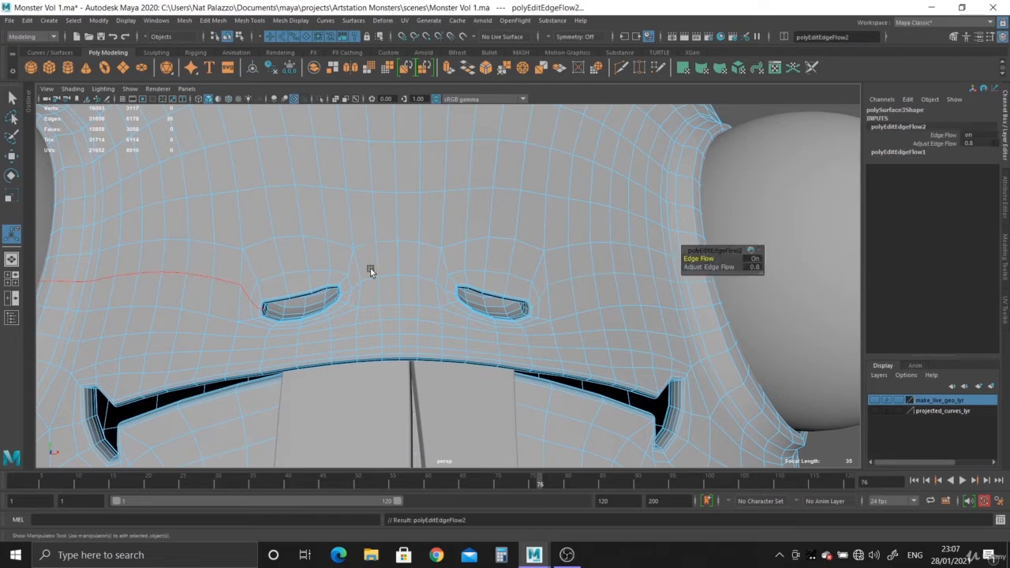
right_drag(412, 237, 455, 207)
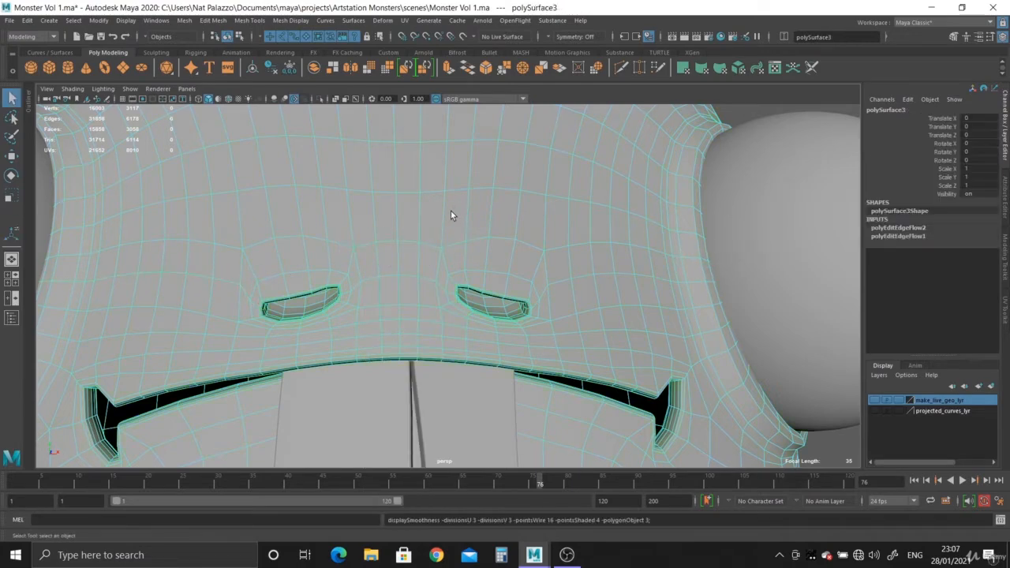
- Turn on the body's smooth preview and inspect the nostril and mouth surfaces from several angles
key(3)
alt+right_drag(497, 314, 489, 345)
click(173, 191)
alt+drag(489, 344, 527, 429)
alt+right_drag(527, 428, 598, 370)
alt+middle_drag(598, 370, 483, 375)
alt+right_drag(482, 375, 570, 370)
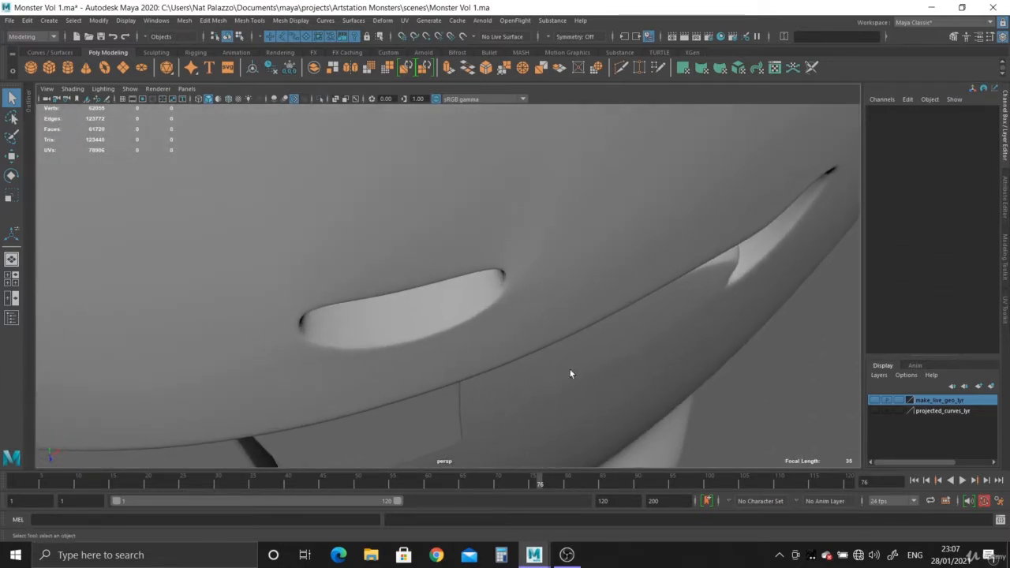
- Try applying Edit Edge Flow to the edges running through the nostril's outer corner on the unsmoothed body
alt+drag(522, 272, 462, 223)
click(485, 230)
alt+right_drag(462, 222, 622, 388)
alt+middle_drag(622, 384, 505, 371)
alt+drag(505, 371, 475, 309)
right_drag(476, 309, 475, 288)
click(478, 293)
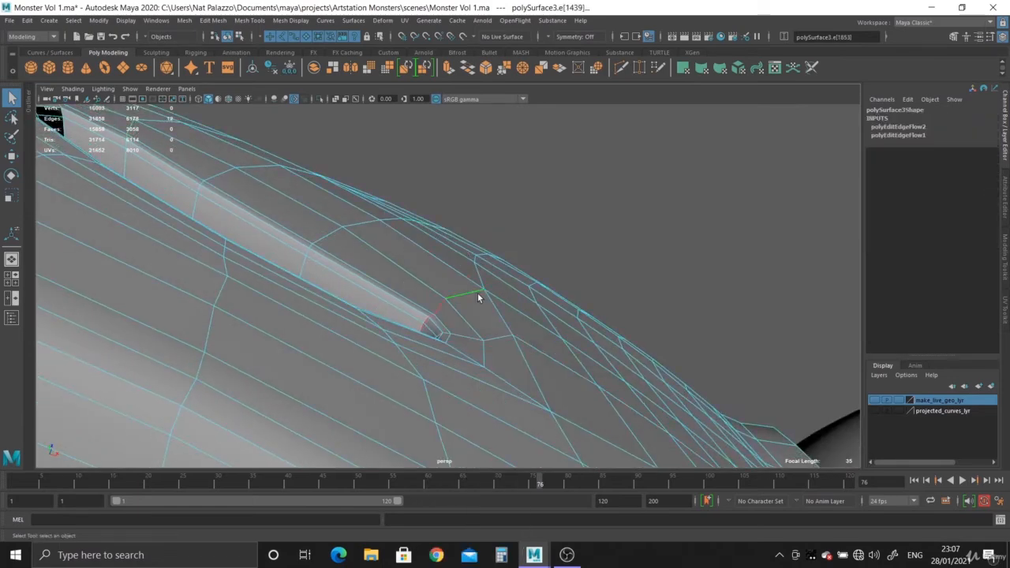
key(g)
alt+drag(477, 296, 380, 347)
right_drag(418, 191, 417, 191)
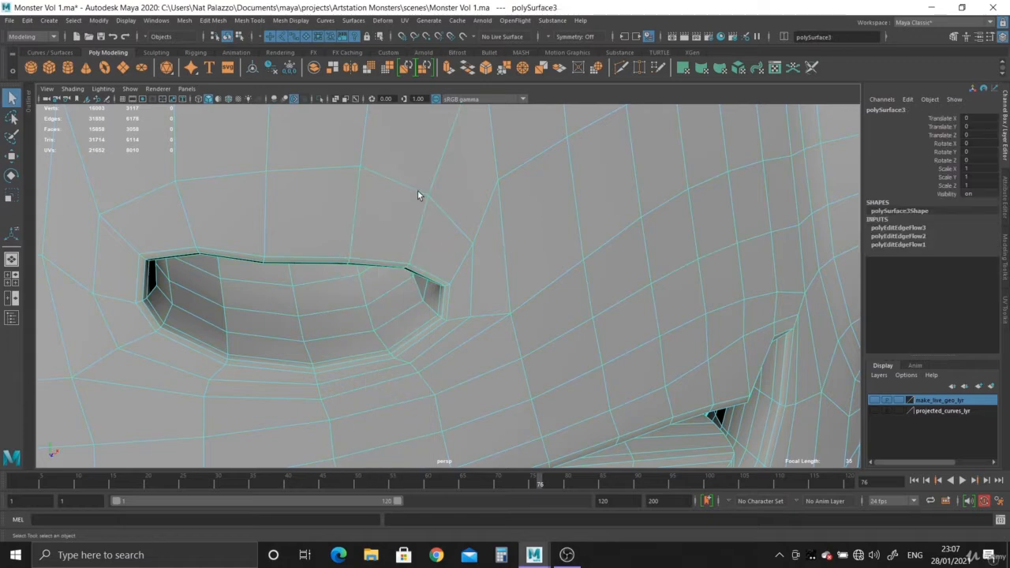
- Check the nostril corner in smooth preview and undo the last Edit Edge Flow
alt+drag(417, 191, 716, 368)
click(715, 370)
alt+drag(476, 282, 442, 352)
scroll(514, 294, up, 5)
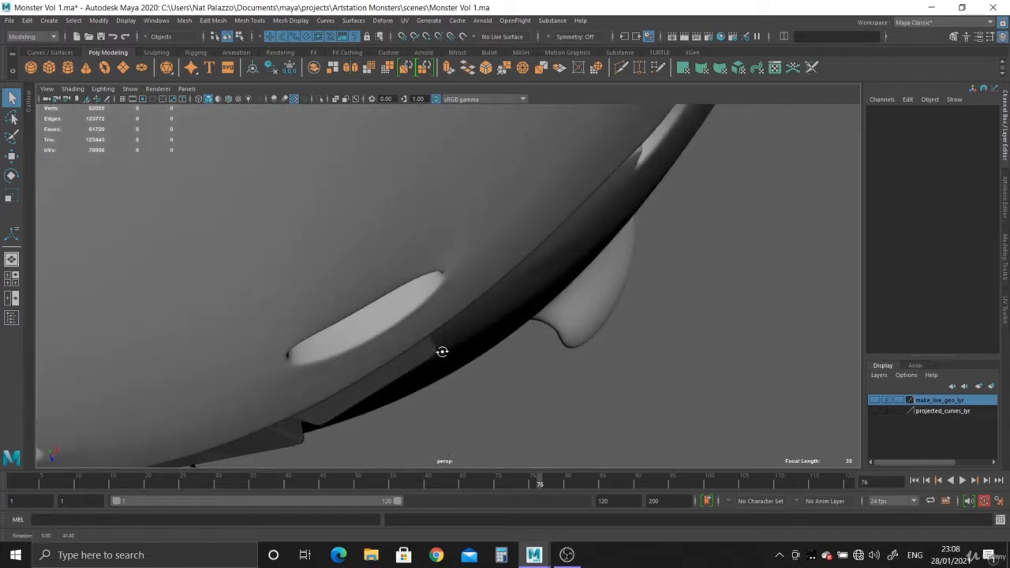
key(ctrl+z)
key(ctrl+z)
key(ctrl+z)
key(ctrl+z)
key(ctrl+z)
key(ctrl+z)
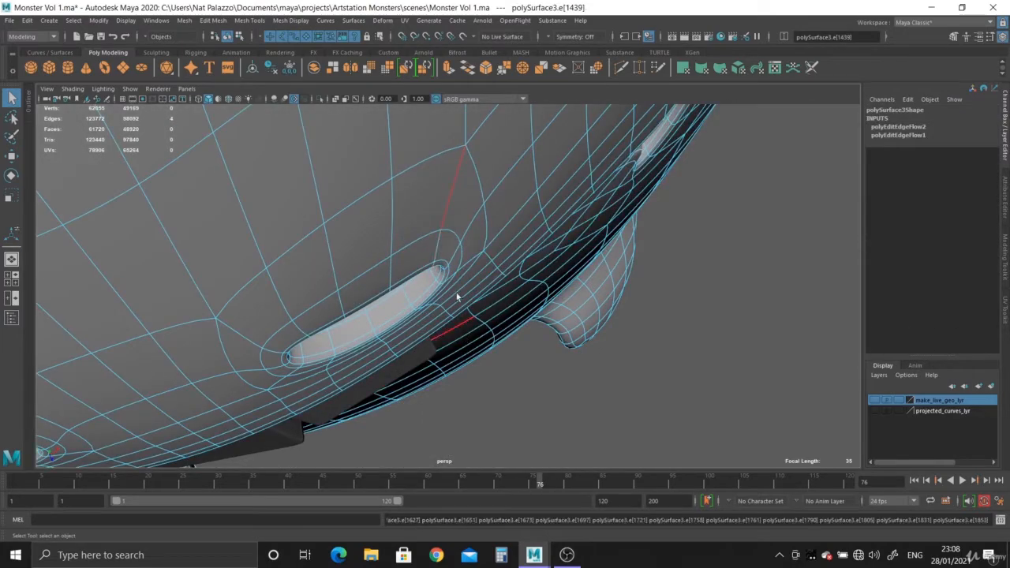
- Deselect the body and inspect the smoothed nostrils and mouth corner from the side
right_drag(414, 204, 477, 179)
alt+drag(476, 179, 684, 335)
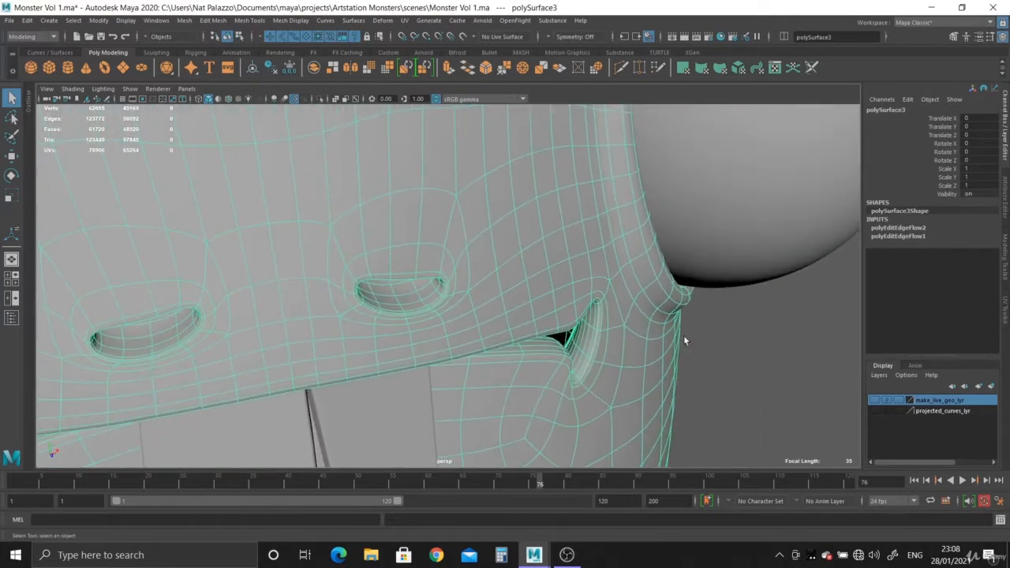
click(732, 367)
alt+drag(732, 367, 537, 307)
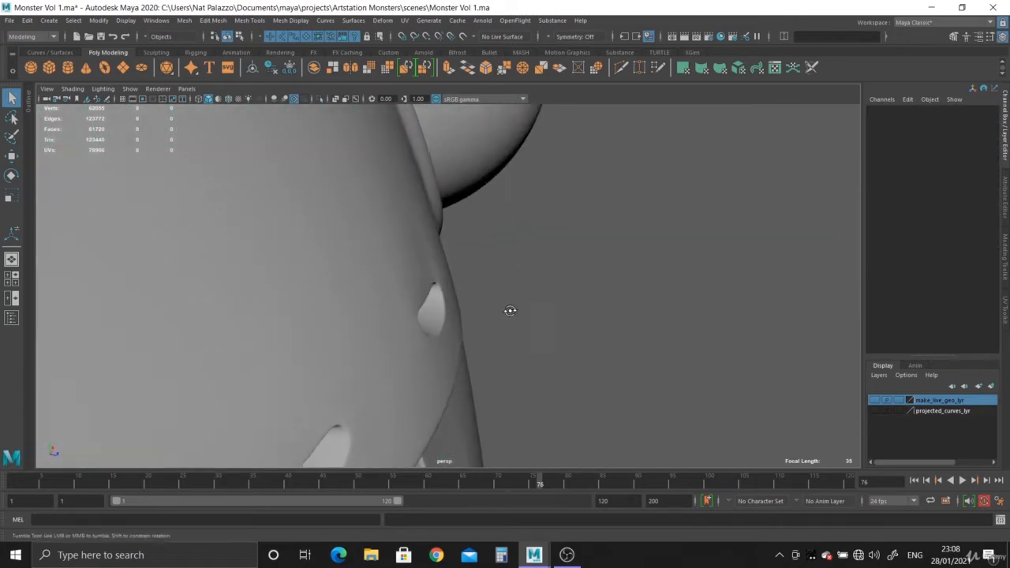
alt+drag(418, 302, 251, 134)
- Set the Move tool's axis to Component and adjust the vertex below the mouth's corner along the surface normal with smooth preview off
click(403, 267)
key(1)
alt+right_drag(327, 323, 290, 157)
alt+drag(290, 157, 415, 261)
right_drag(414, 259, 371, 235)
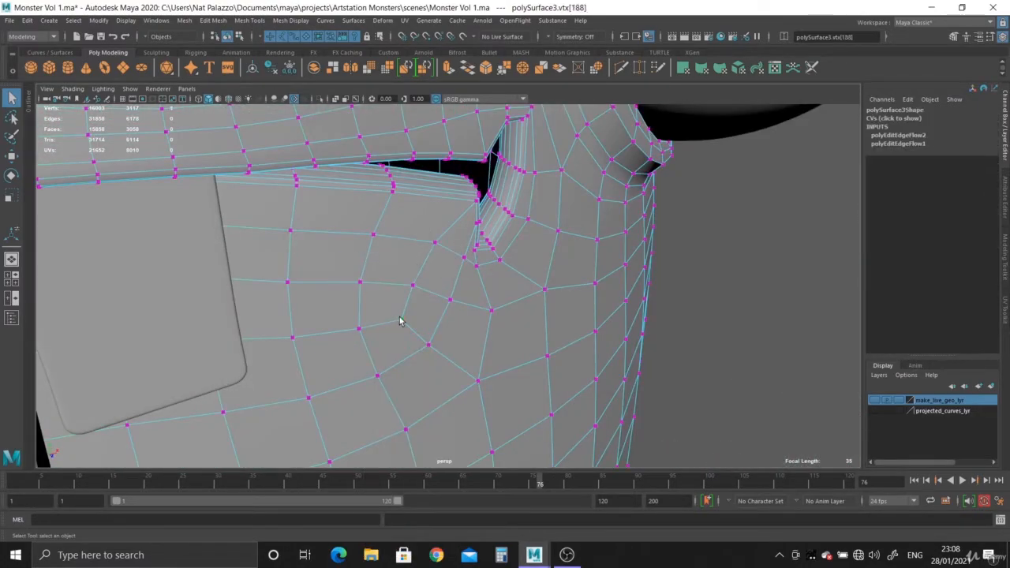
click(400, 319)
key(w)
key(f)
mouse_move(442, 337)
alt+mouse_down()
mouse_move(355, 241)
mouse_move(443, 325)
alt+mouse_up()
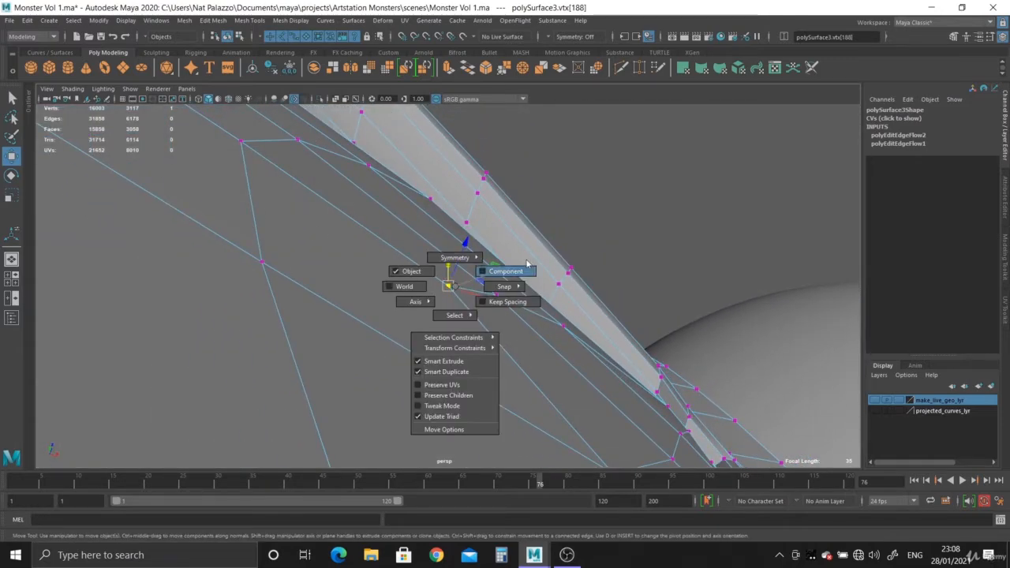
alt+drag(585, 298, 495, 282)
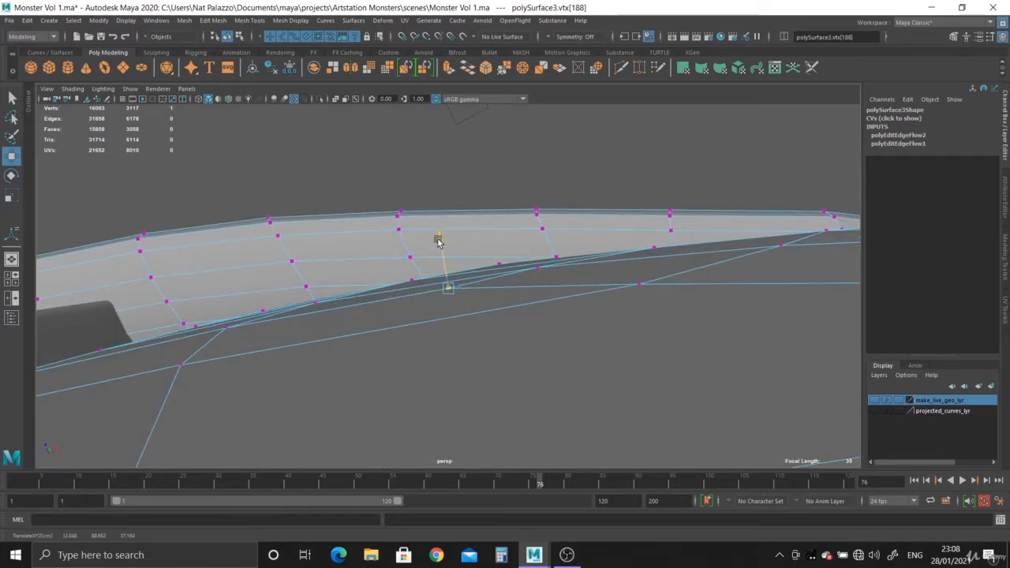
alt+drag(438, 241, 406, 212)
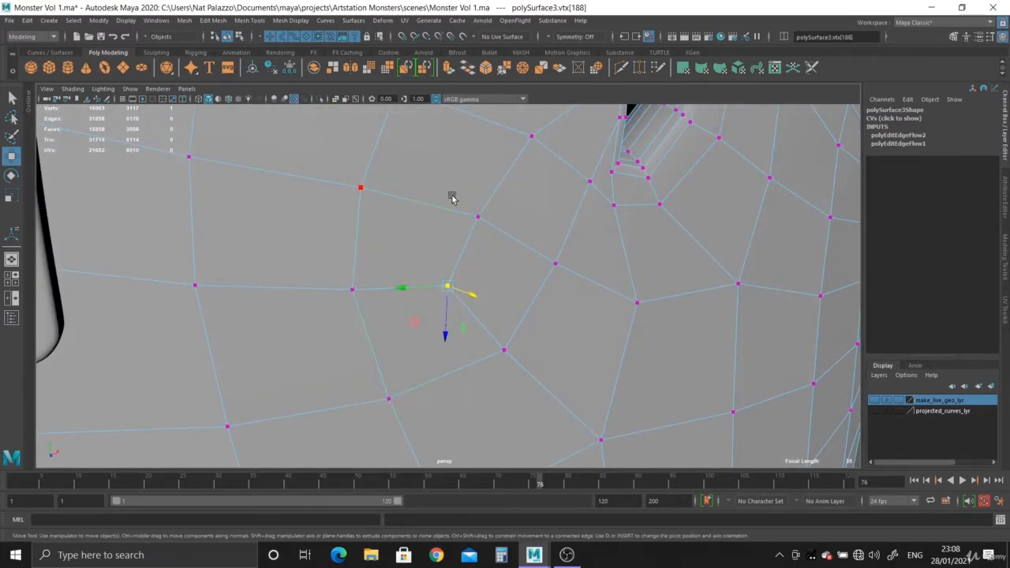
- Inspect the area below the mouth's corner in smooth preview
alt+right_drag(585, 320, 348, 193)
click(700, 353)
alt+drag(699, 353, 545, 281)
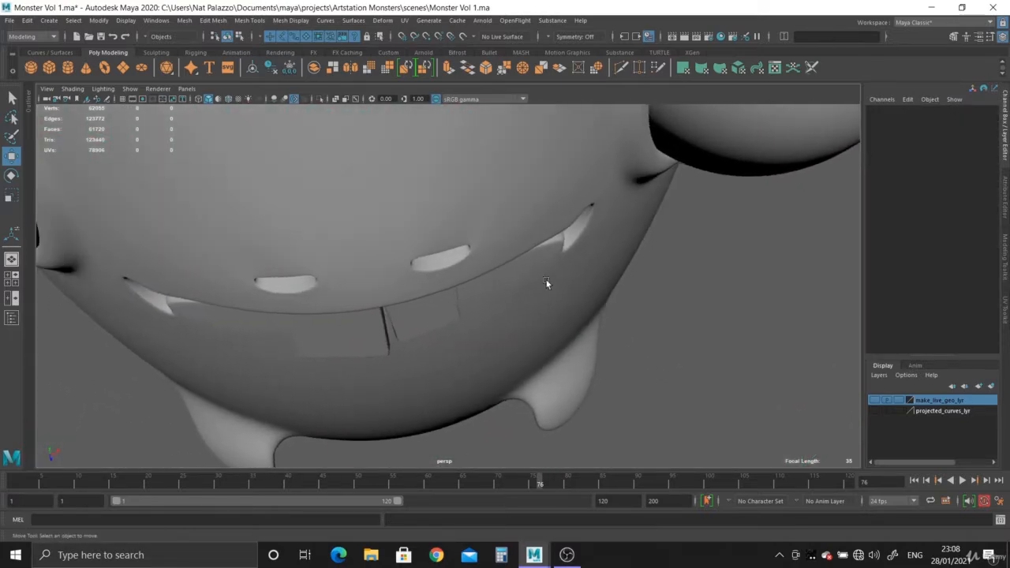
alt+right_drag(545, 281, 731, 411)
alt+drag(731, 416, 483, 289)
- Readjust the same vertex below the mouth's corner along its normal and return the body to smooth preview
click(483, 289)
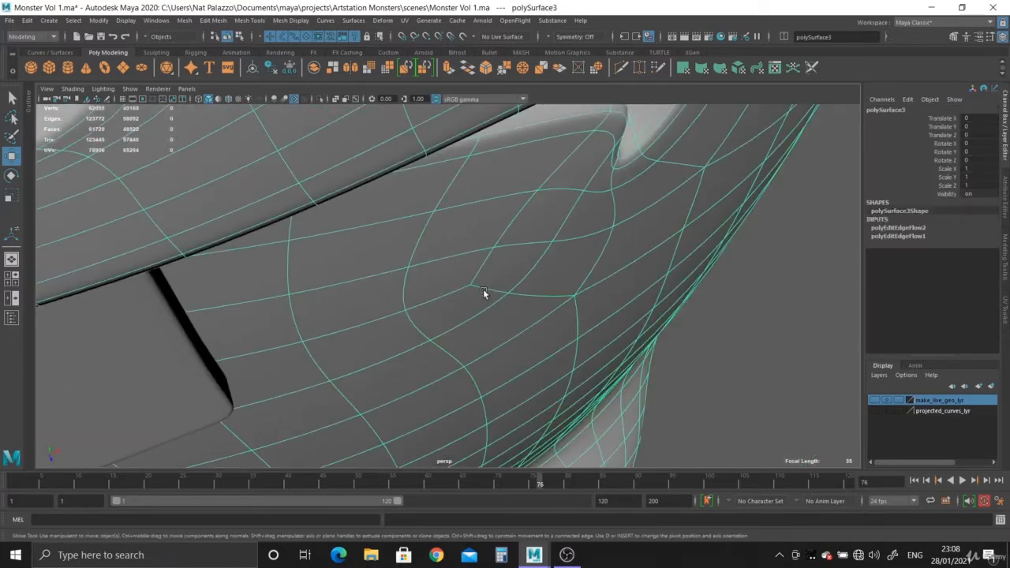
key(1)
right_drag(482, 288, 411, 235)
click(474, 289)
alt+drag(474, 289, 476, 319)
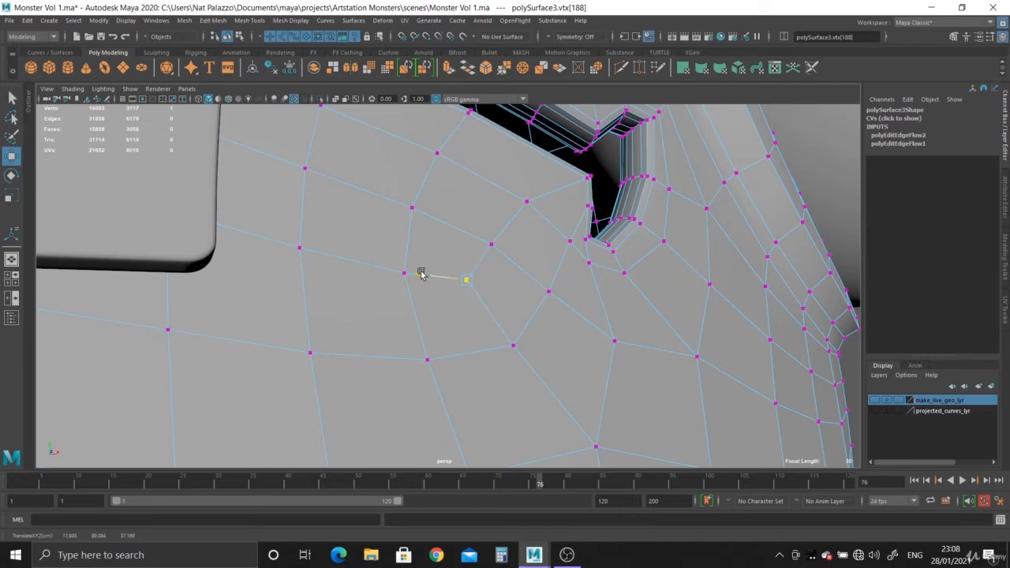
alt+drag(416, 272, 450, 317)
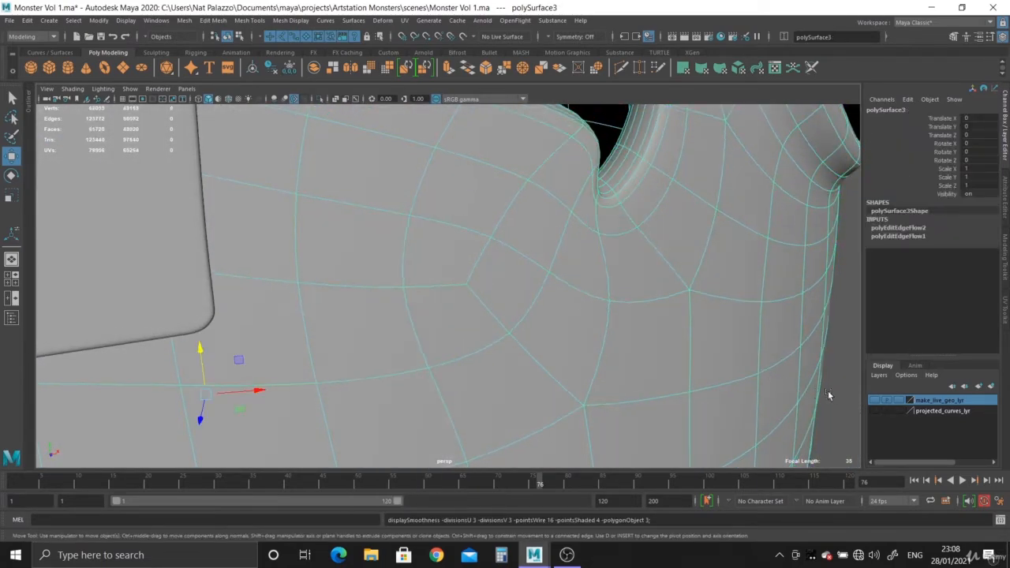
click(828, 390)
- Apply Edit Edge Flow to the horizontal edge loop running behind the front teeth to the adjusted vertex below the mouth's corner
alt+drag(708, 378, 472, 282)
click(501, 352)
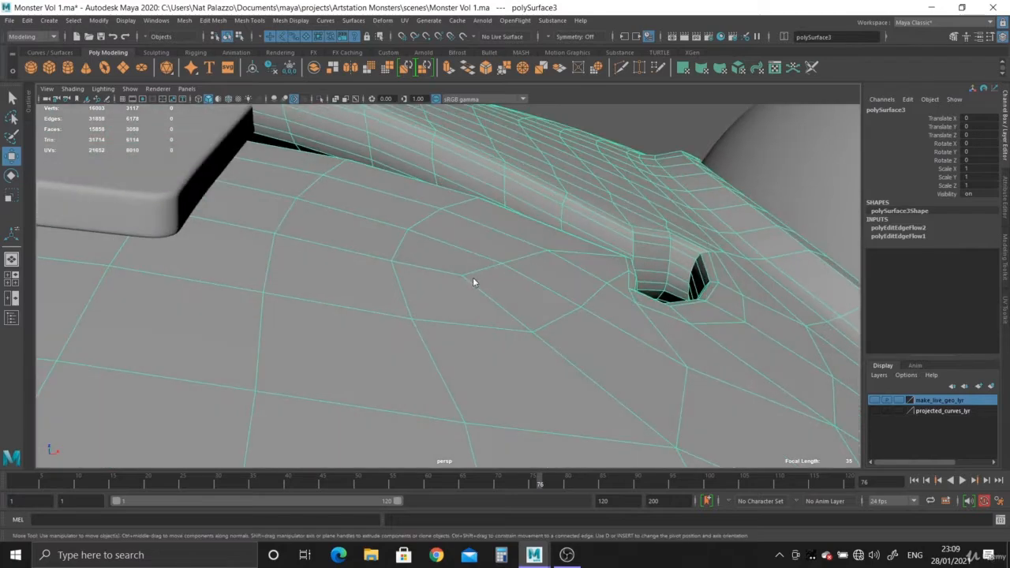
double_click(451, 264)
alt+right_drag(518, 320, 248, 162)
alt+middle_drag(328, 210, 329, 256)
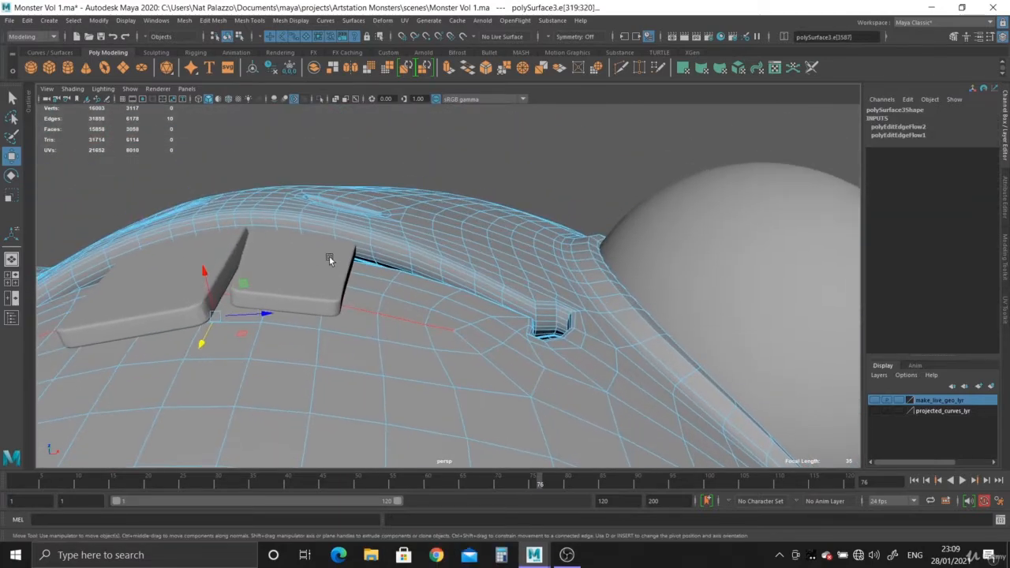
alt+drag(330, 256, 354, 307)
scroll(354, 306, up, 2)
click(211, 21)
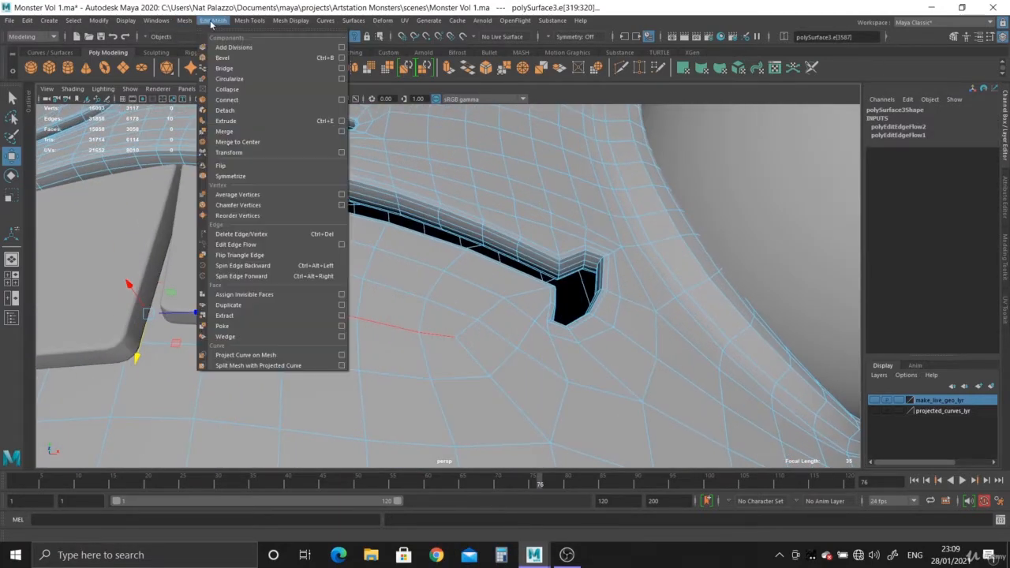
click(244, 246)
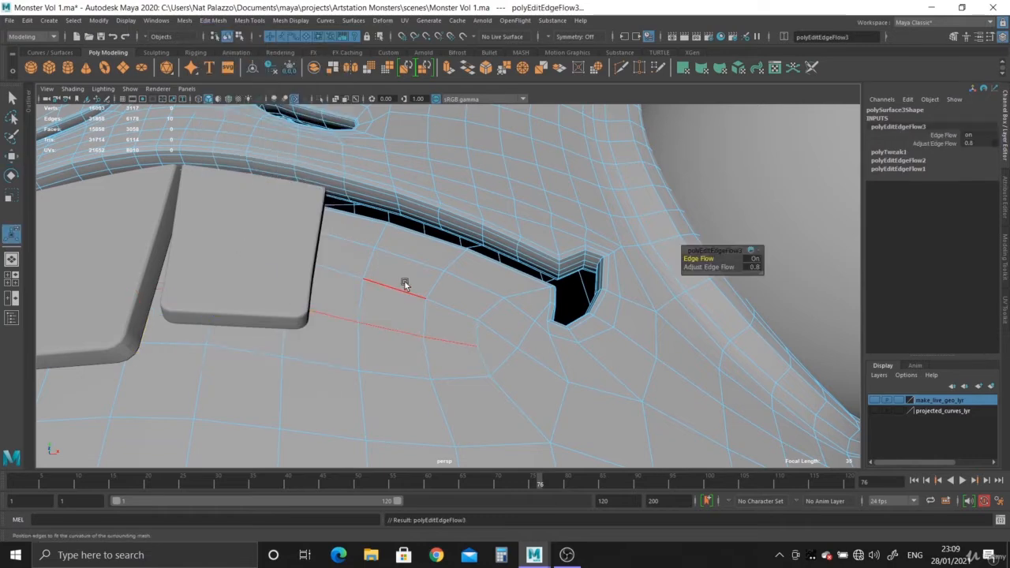
- Turn the smooth preview back on and inspect the lower lip, teeth and mouth corners from several angles
right_drag(402, 269, 436, 257)
key(3)
alt+right_drag(717, 215, 272, 150)
click(241, 135)
alt+drag(261, 154, 334, 246)
alt+right_drag(334, 245, 642, 466)
alt+drag(686, 367, 372, 345)
alt+right_drag(372, 346, 375, 347)
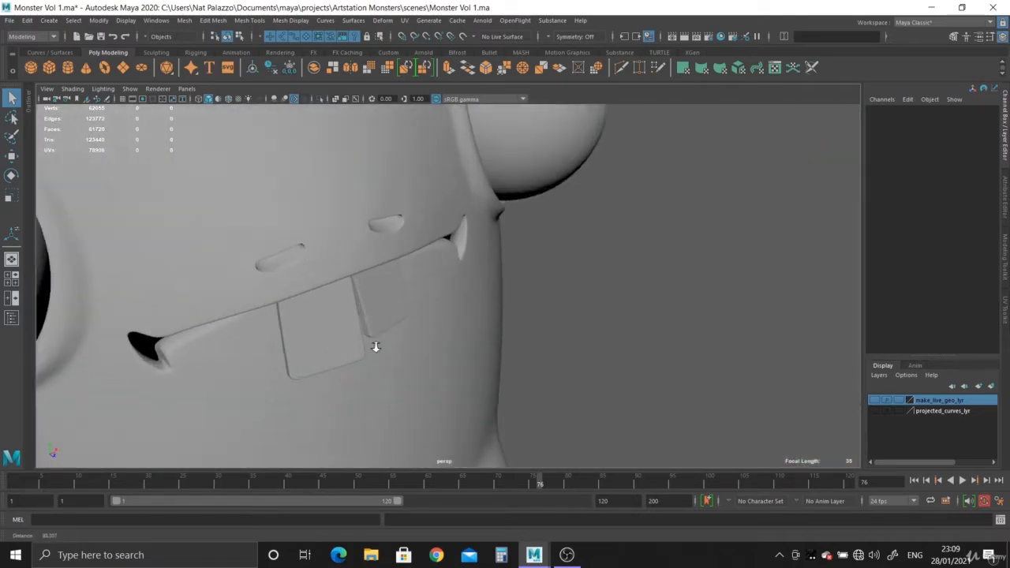
- Turn off the body's smooth preview and examine the mesh topology around both nostrils
alt+drag(375, 347, 516, 271)
click(608, 274)
alt+right_drag(515, 271, 441, 233)
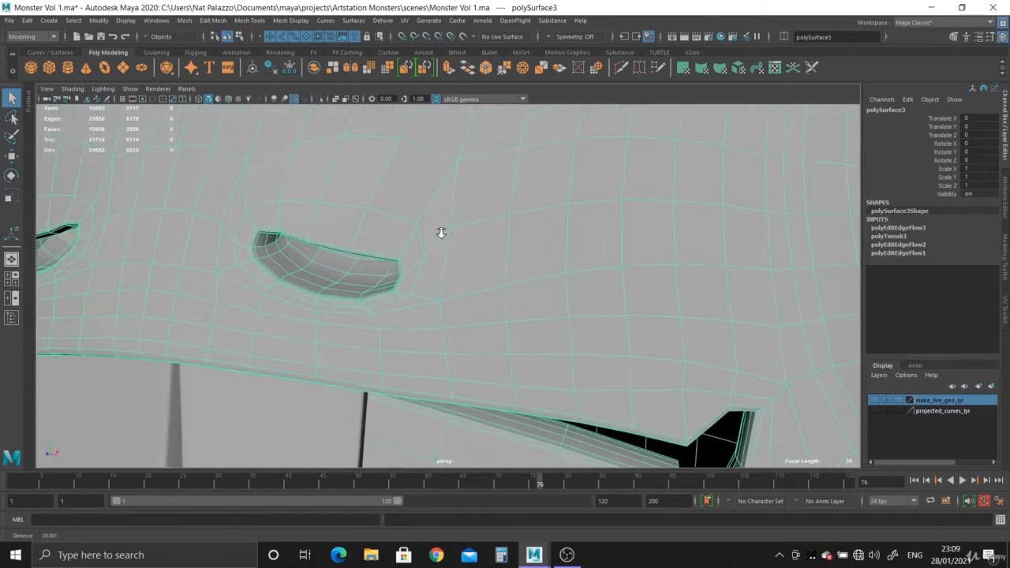
alt+middle_drag(502, 267, 568, 289)
alt+right_drag(568, 289, 593, 327)
alt+middle_drag(593, 327, 514, 287)
alt+right_drag(514, 287, 461, 241)
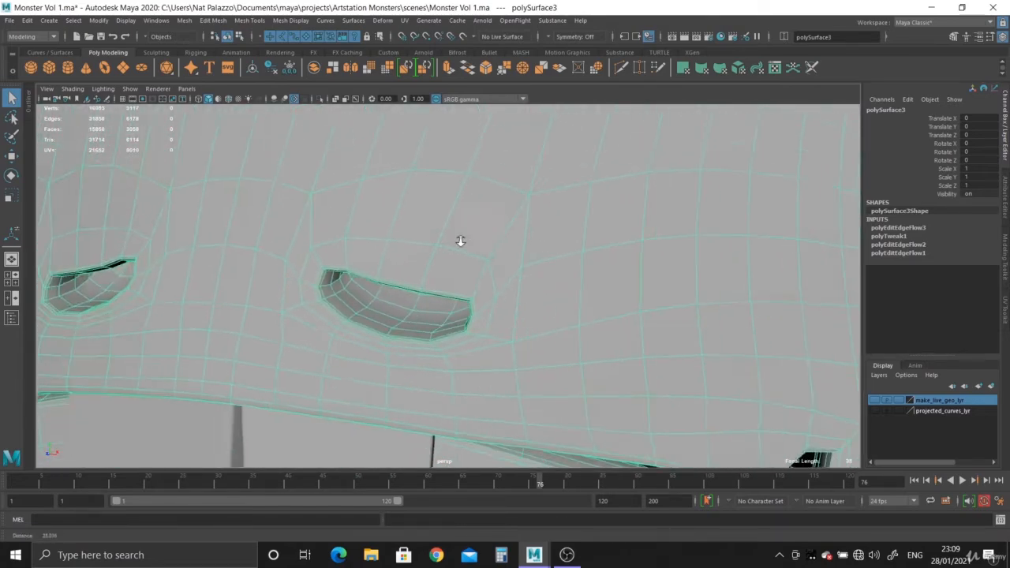
alt+drag(460, 241, 443, 263)
alt+right_drag(460, 257, 446, 257)
alt+middle_drag(447, 257, 432, 259)
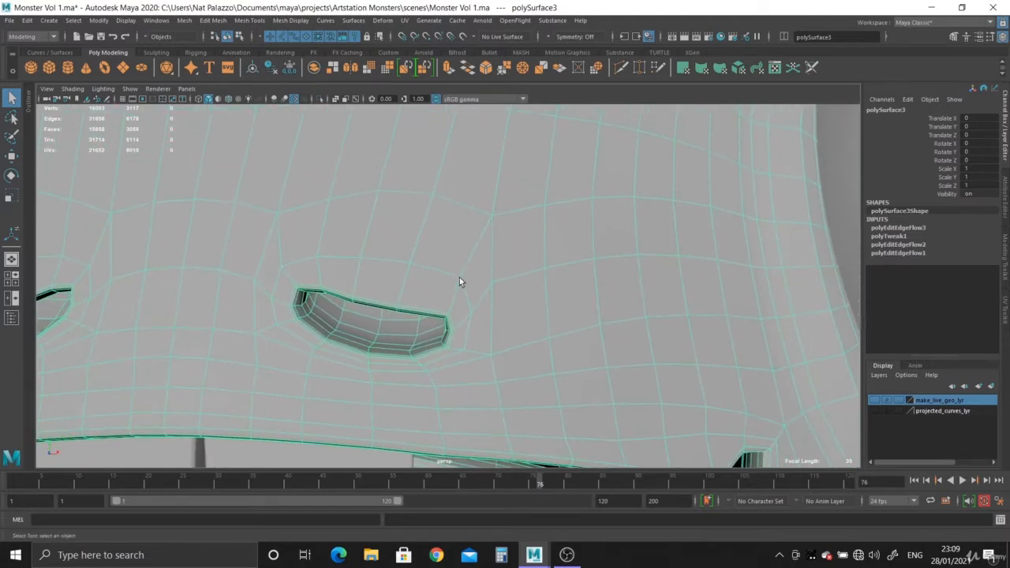
alt+right_drag(484, 254, 287, 172)
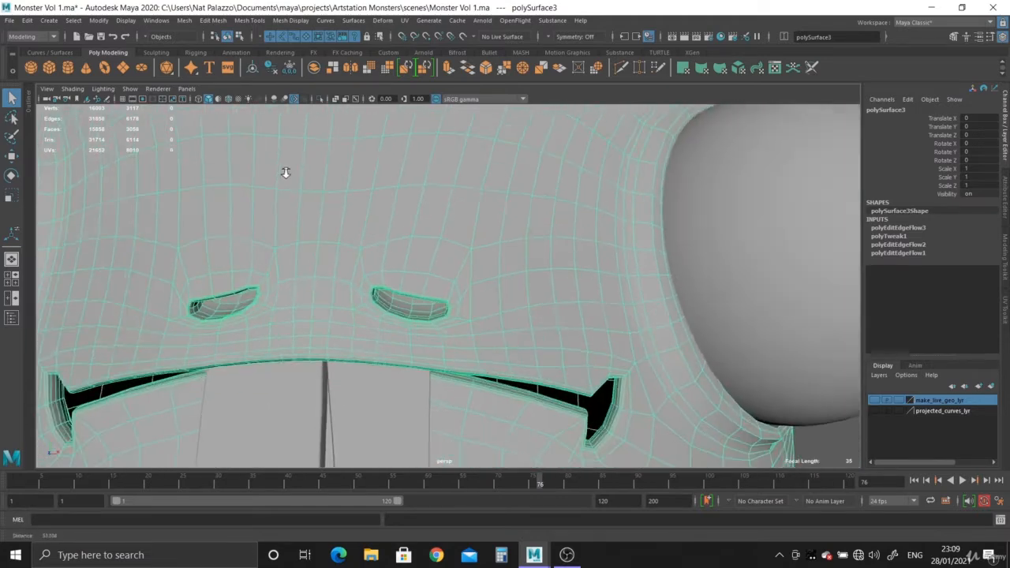
alt+drag(287, 171, 302, 176)
- Select the edge loop encircling the nostril and apply Edit Edge Flow to it
alt+right_drag(302, 176, 542, 327)
alt+drag(543, 327, 585, 259)
right_drag(585, 258, 337, 189)
double_click(560, 236)
alt+drag(336, 189, 393, 204)
click(210, 21)
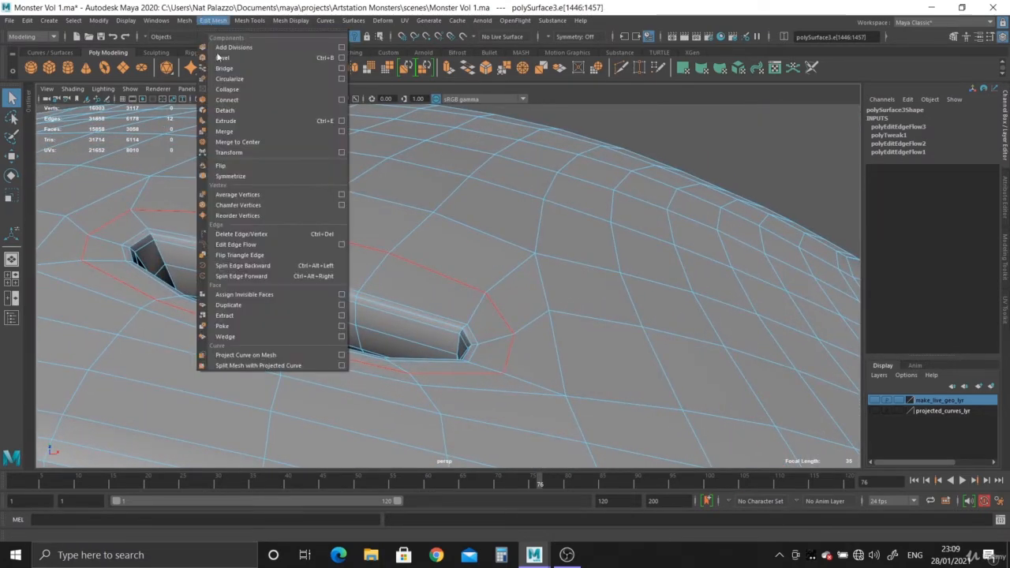
click(238, 244)
alt+drag(286, 271, 404, 228)
key(F8)
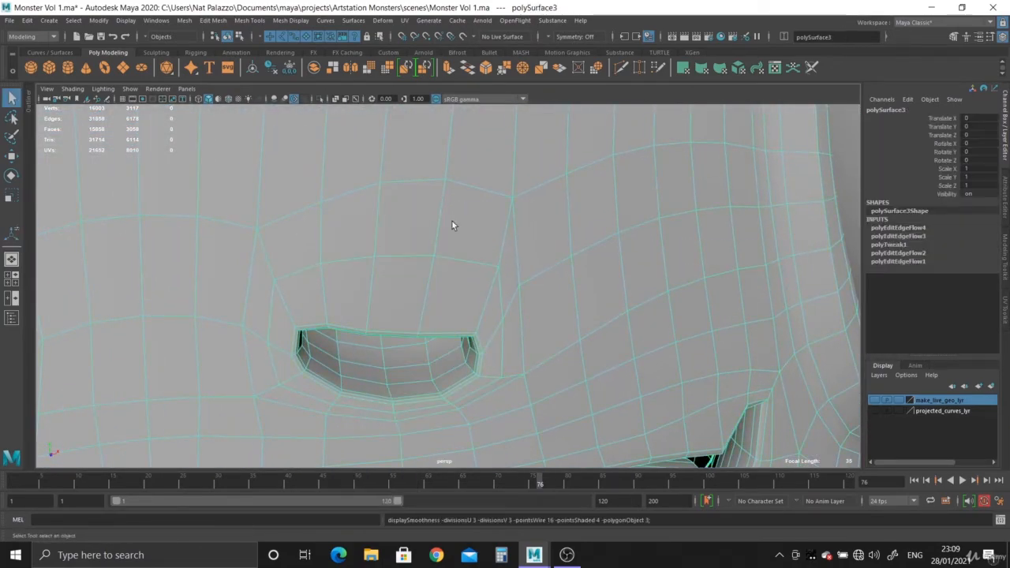
- Turn on the body's smooth preview and inspect the nostril's rim and outer corner from both sides
key(3)
alt+right_drag(573, 321, 426, 284)
click(742, 389)
alt+drag(505, 383, 481, 351)
alt+right_drag(481, 351, 581, 366)
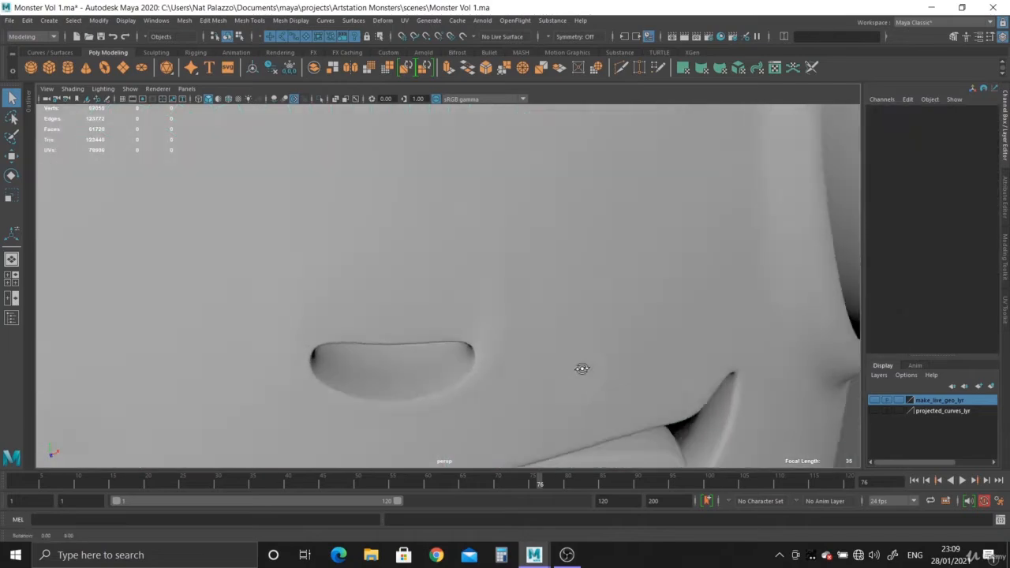
alt+drag(581, 366, 589, 408)
alt+middle_drag(521, 361, 511, 261)
alt+drag(512, 261, 407, 235)
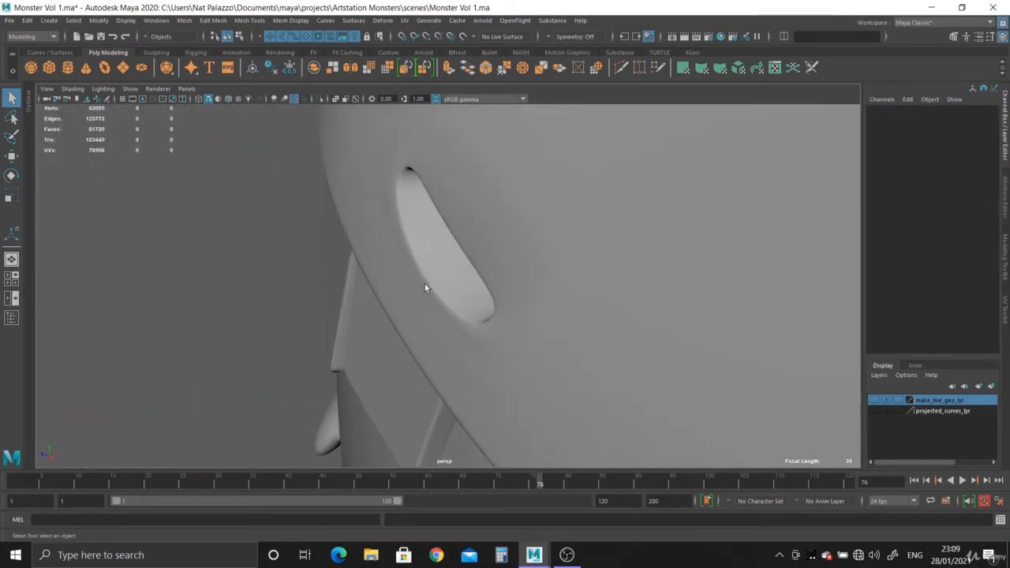
alt+drag(424, 287, 602, 314)
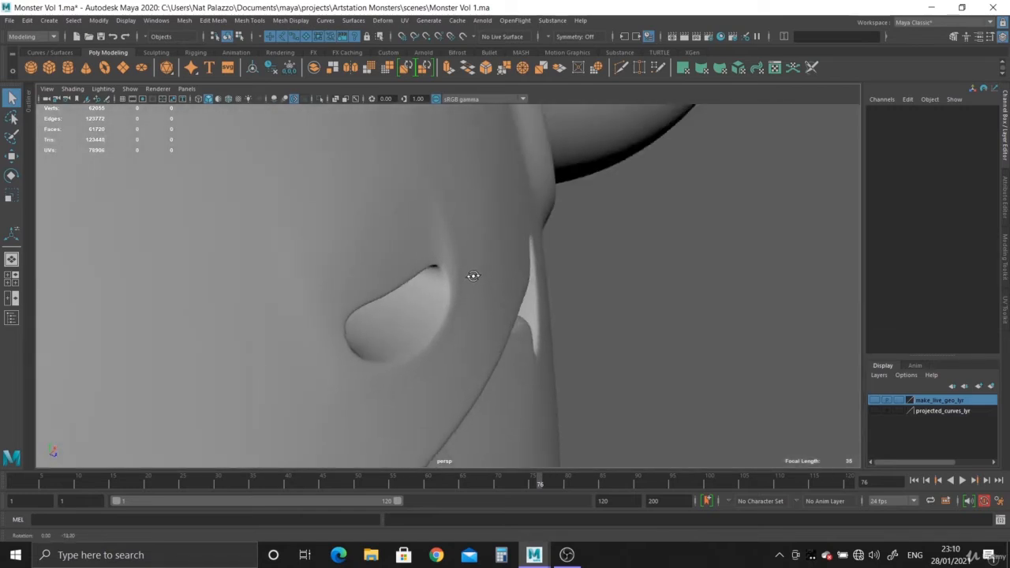
alt+drag(472, 276, 375, 316)
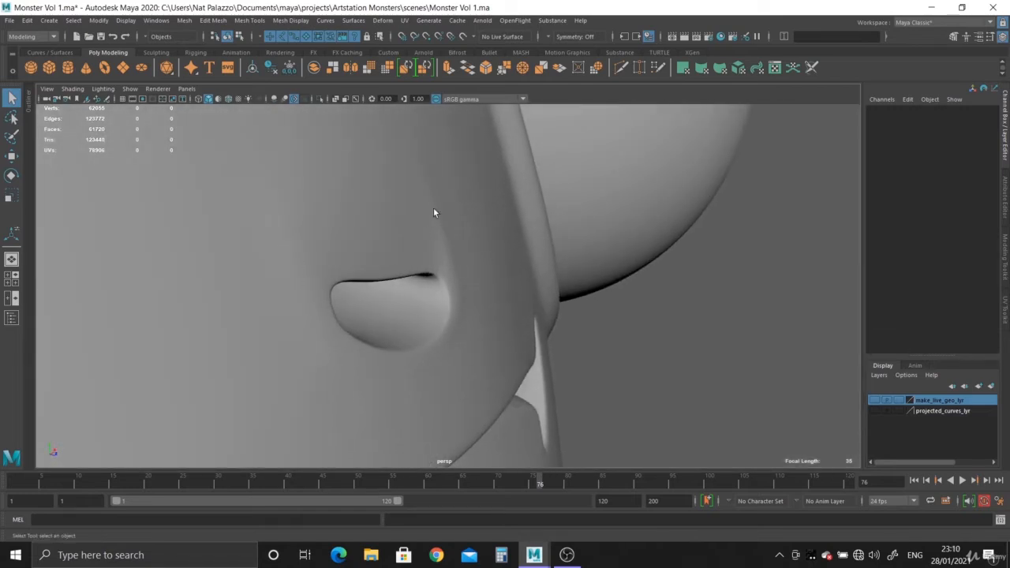
- Turn off the body's smooth preview and cut an edge joining the two neighbouring vertices above the nostril's outer corner
click(448, 240)
key(1)
alt+drag(497, 252, 452, 264)
alt+right_drag(451, 263, 342, 171)
alt+drag(342, 171, 347, 204)
alt+right_drag(347, 203, 430, 303)
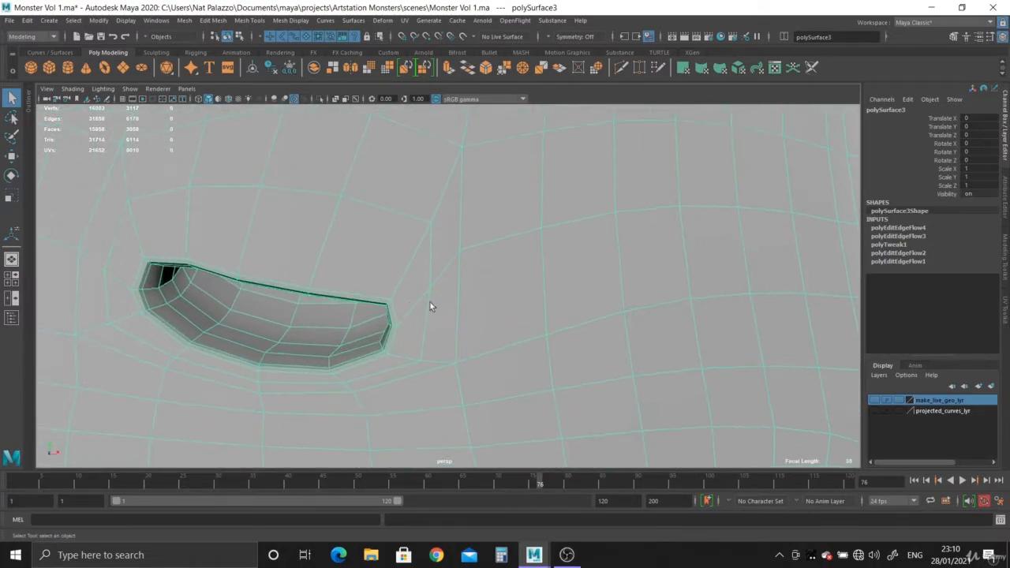
alt+middle_drag(396, 241, 360, 228)
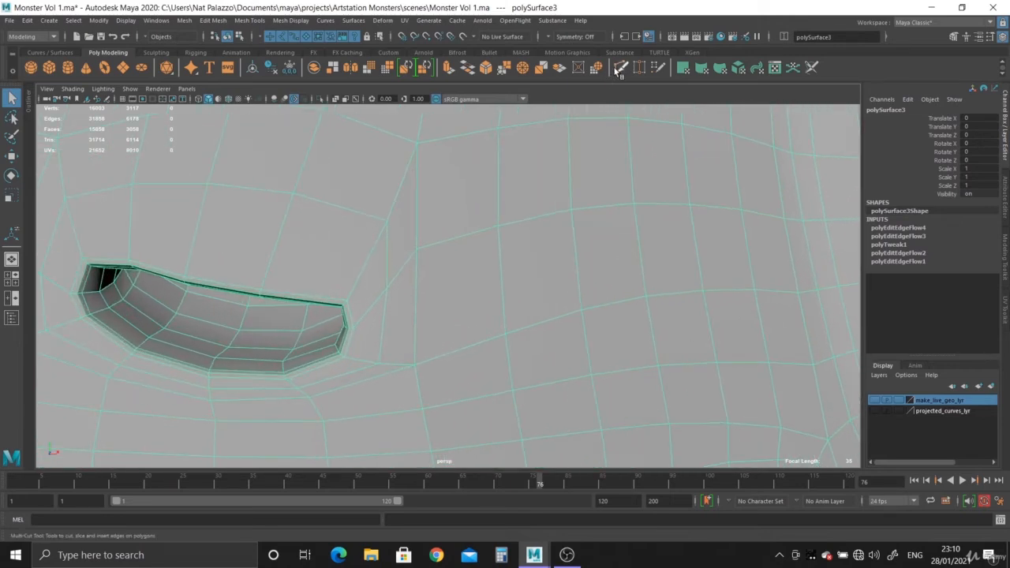
key(ctrl+shift+x)
click(415, 249)
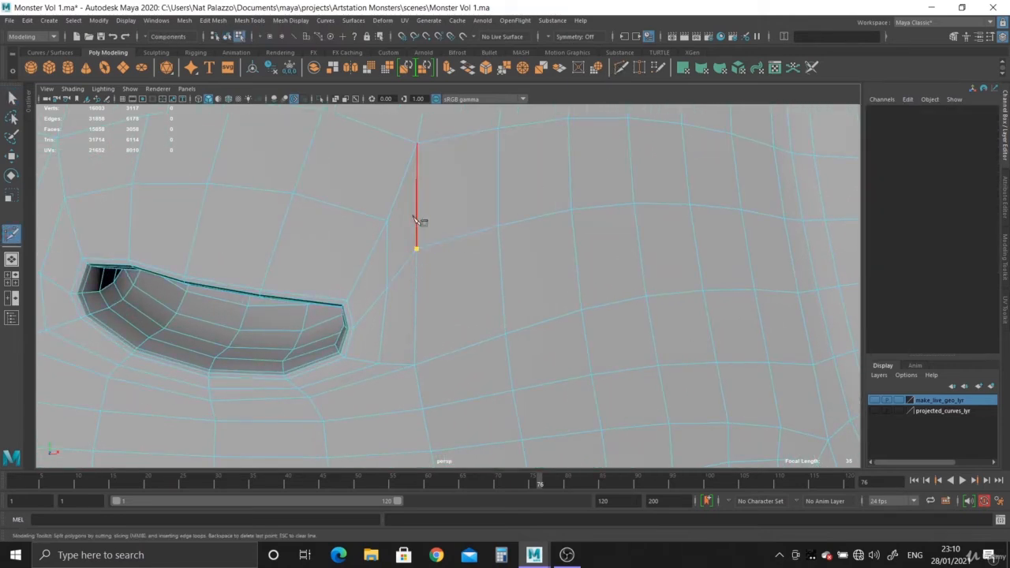
key(Return)
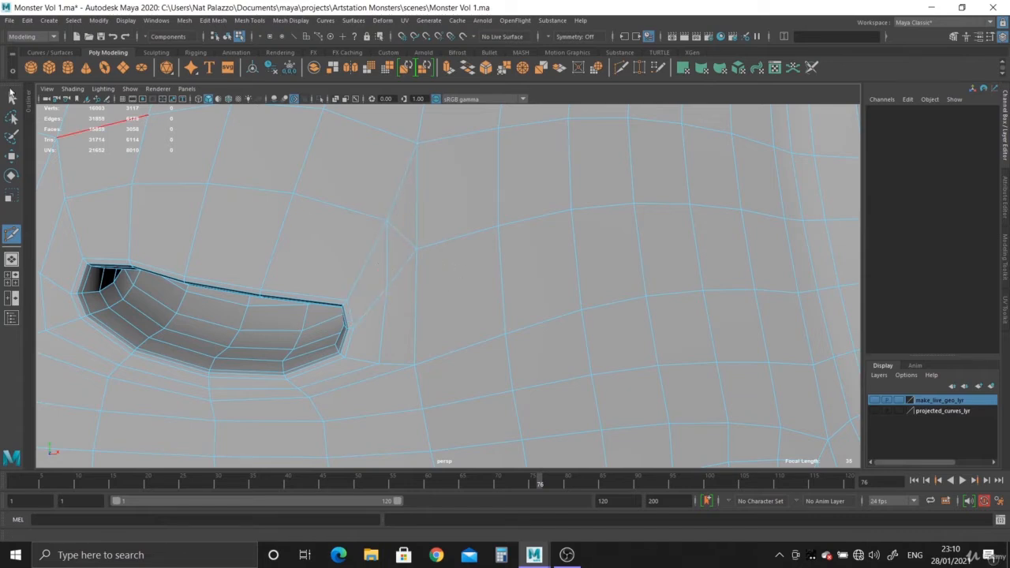
- Raise the vertex beyond the nostril's outer corner, then slide its neighbour above the nostril along the adjoining edge
right_drag(435, 254, 437, 214)
click(416, 249)
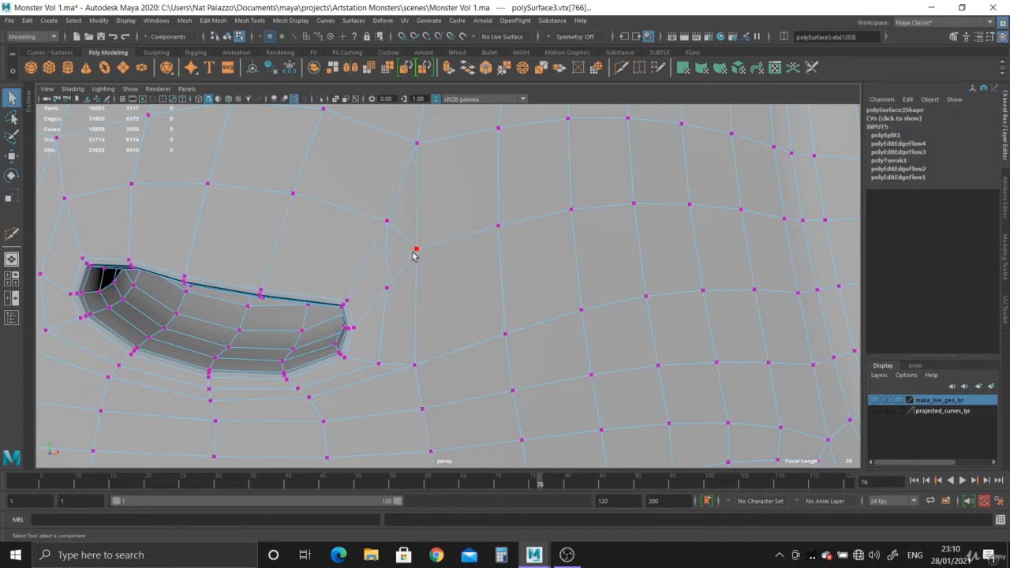
key(w)
key(d)
click(417, 297)
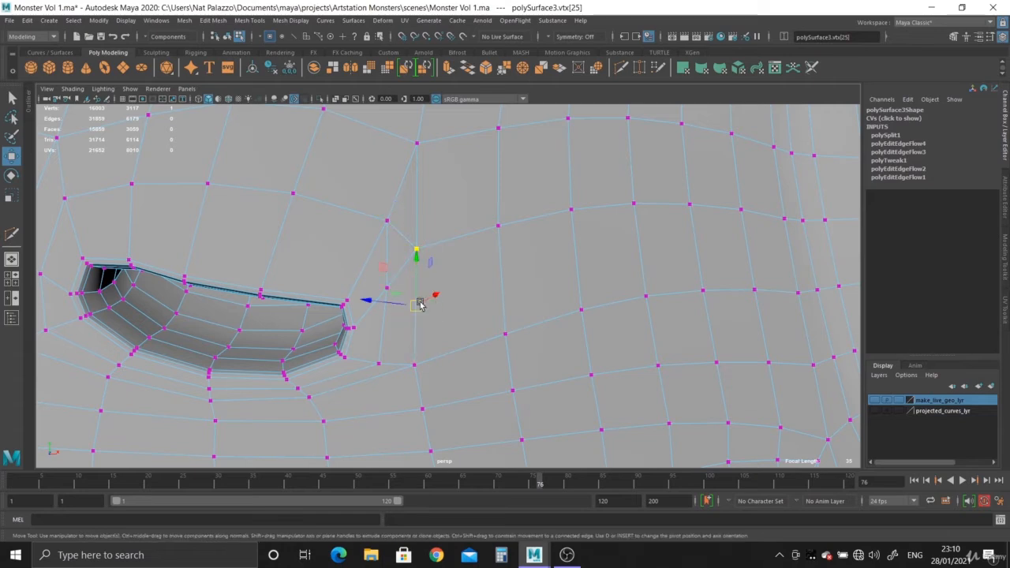
drag(417, 259, 417, 246)
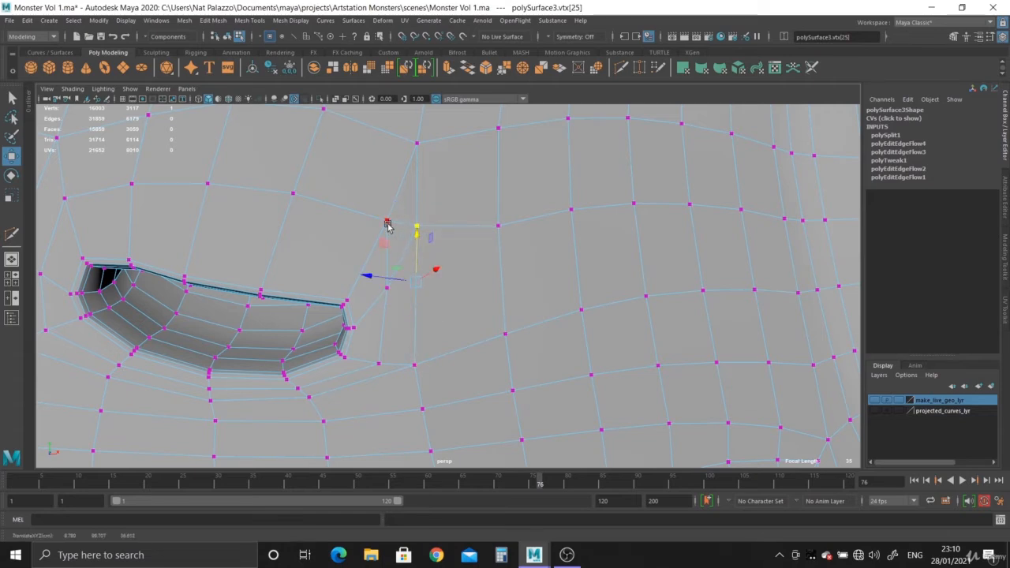
click(386, 224)
key(d)
click(321, 204)
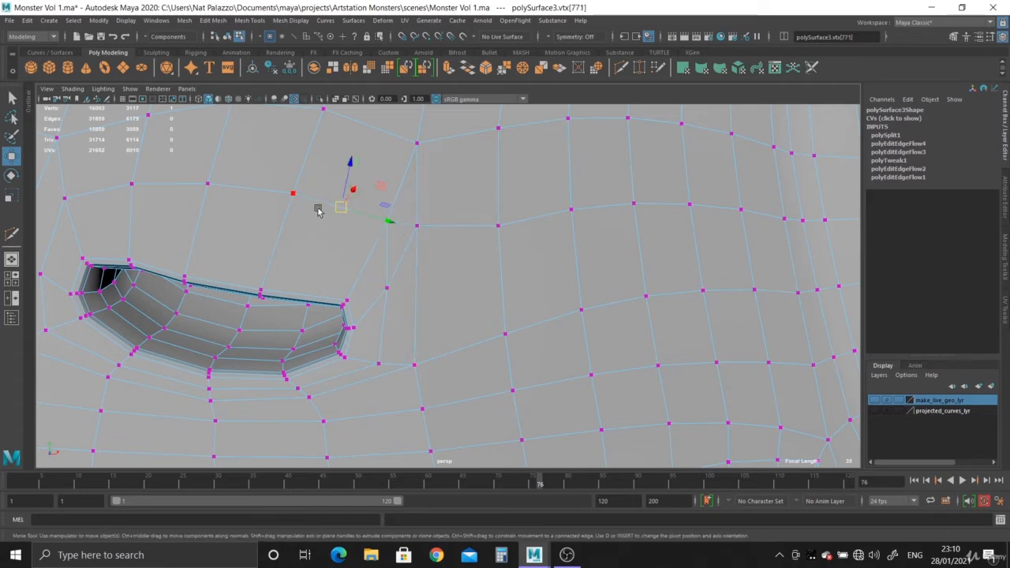
drag(389, 222, 375, 221)
- Cut a new line of edges from the vertex above the nostril's inner corner across to the face's centre
alt+right_drag(404, 239, 308, 197)
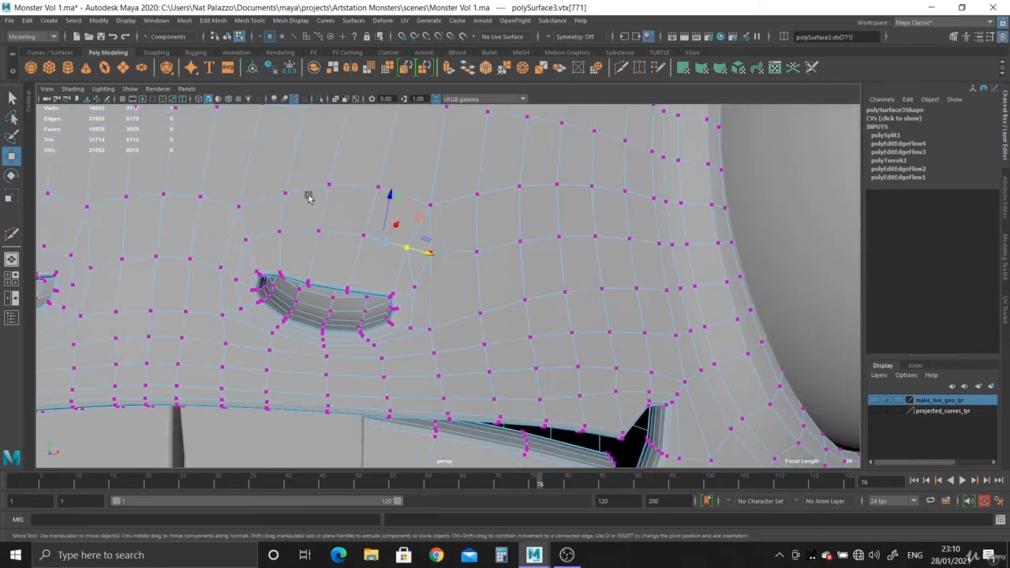
alt+middle_drag(309, 197, 275, 197)
alt+right_drag(275, 198, 369, 246)
alt+middle_drag(484, 238, 497, 240)
alt+right_drag(498, 240, 612, 220)
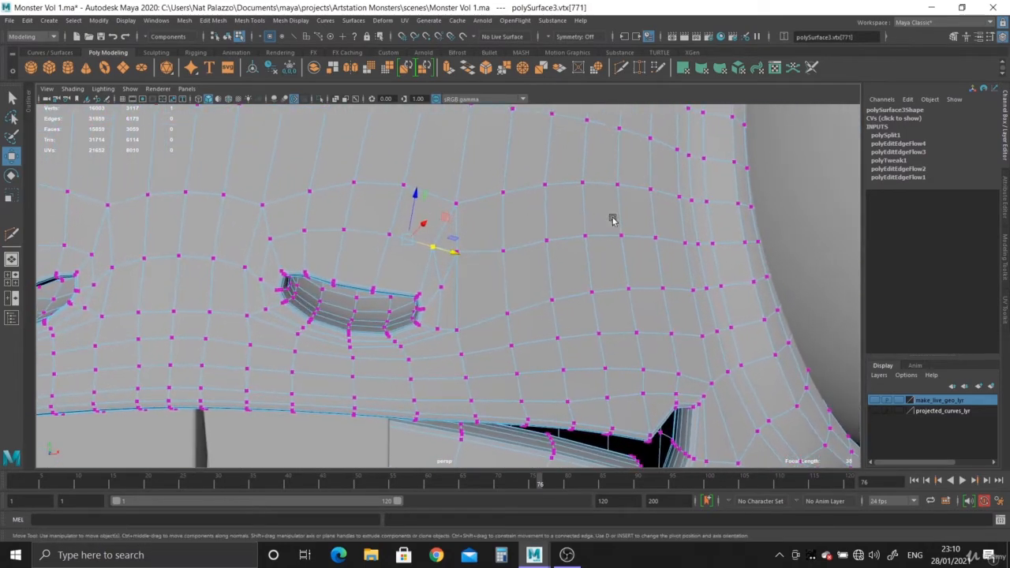
key(F10)
double_click(670, 239)
scroll(454, 230, up, 3)
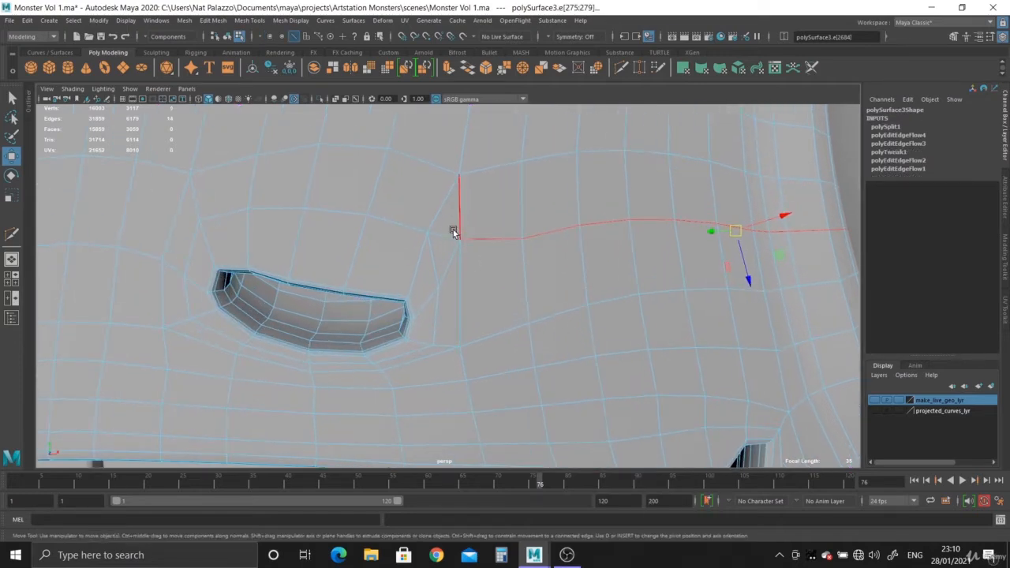
alt+drag(210, 209, 544, 218)
key(y)
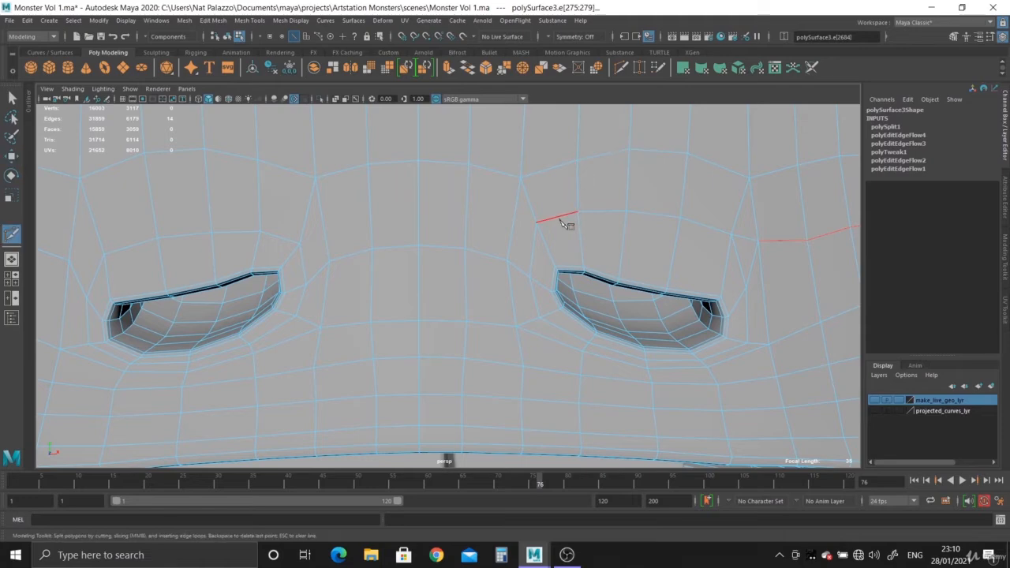
alt+right_drag(520, 251, 462, 250)
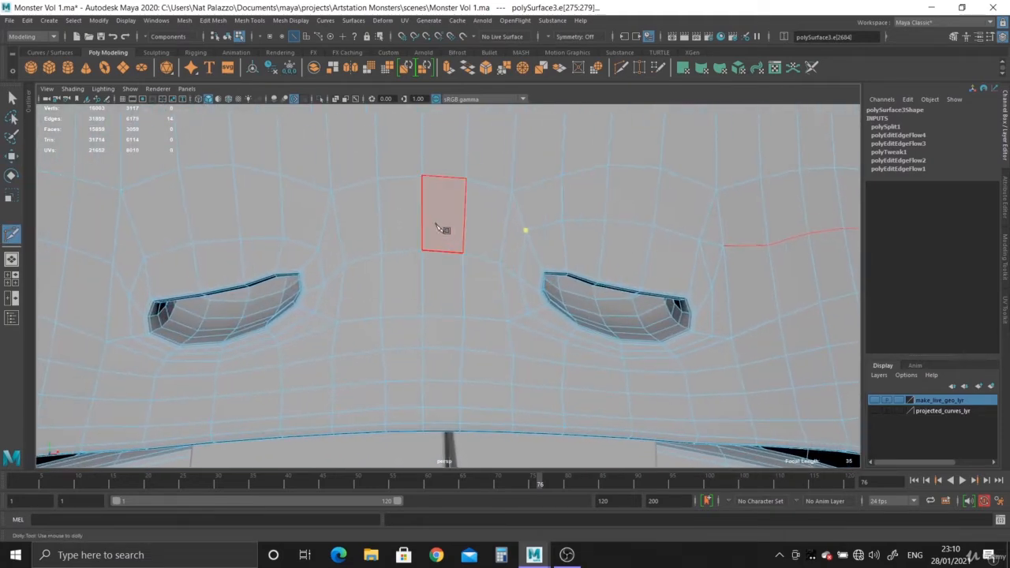
click(422, 220)
right_click(422, 219)
- Select the edge loop running from the nostril's outer corner across the cheek toward the eye to check its flow
alt+middle_drag(565, 272, 357, 234)
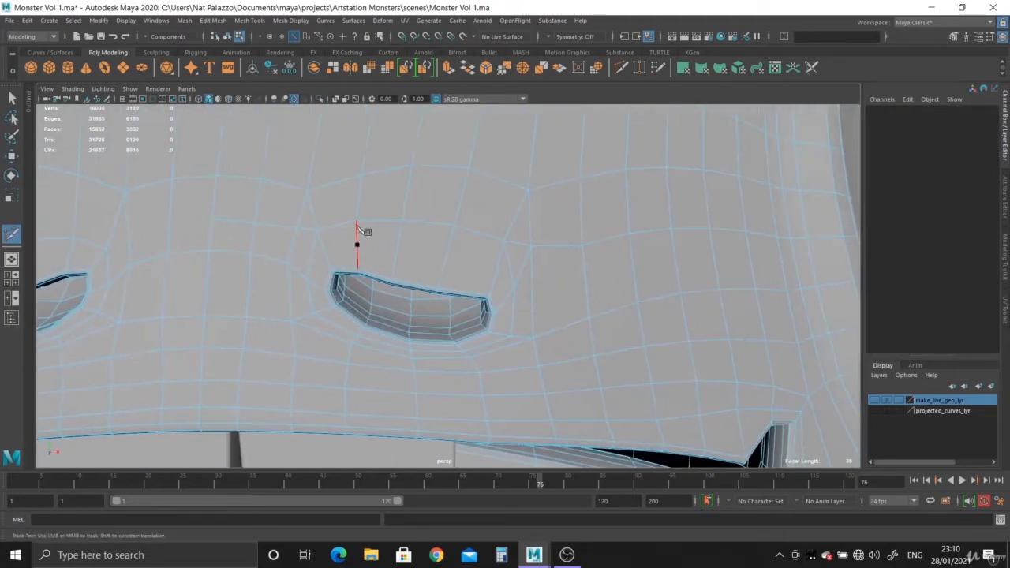
alt+right_drag(357, 234, 465, 277)
click(13, 98)
alt+middle_drag(493, 239, 435, 234)
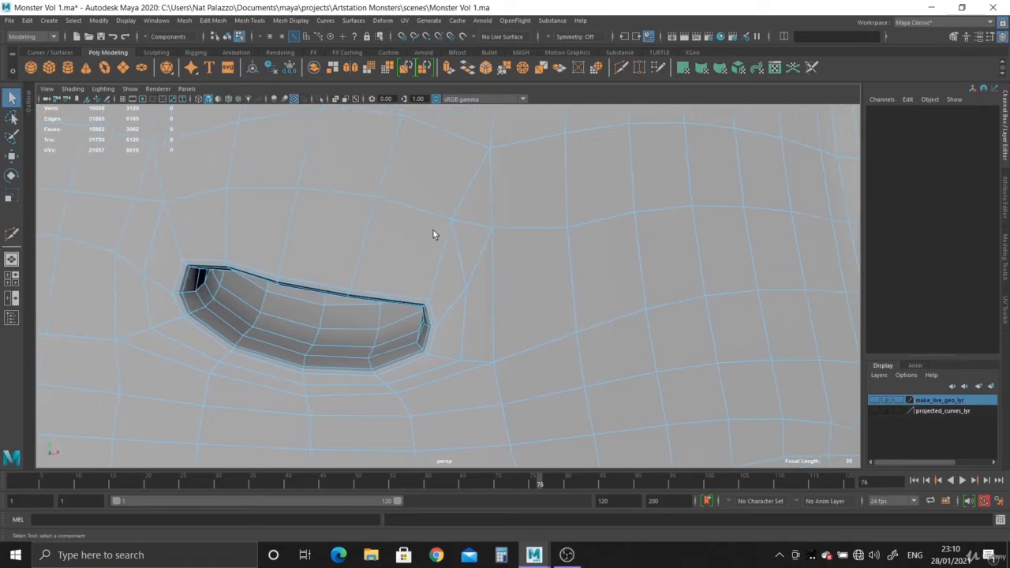
alt+right_drag(435, 235, 445, 264)
right_drag(494, 239, 494, 212)
double_click(481, 246)
alt+middle_drag(483, 282, 467, 277)
alt+right_drag(467, 277, 408, 262)
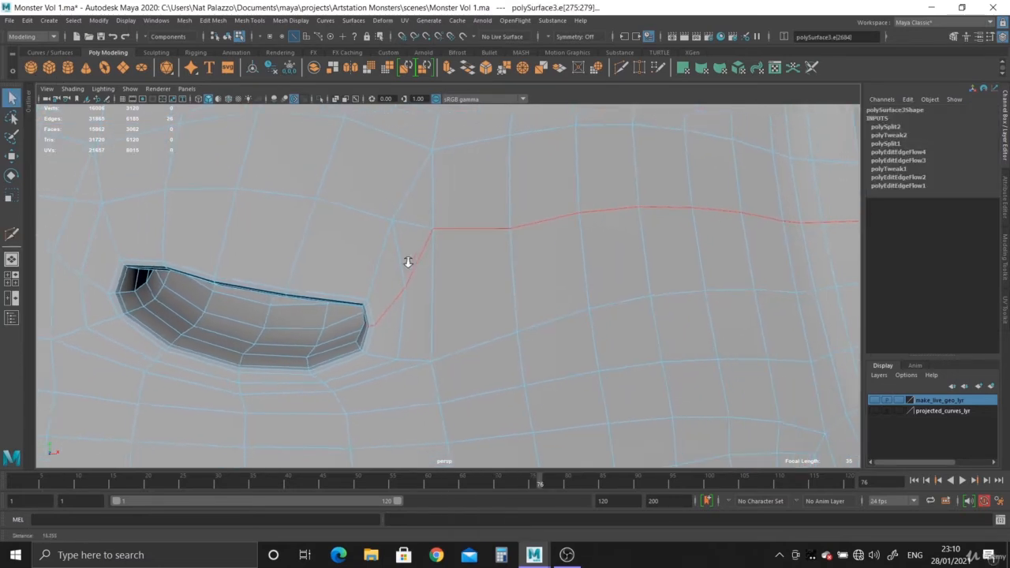
- Cut a new edge line from the nostril's outer corner across the cheek toward the eye, below the selected loop
click(621, 67)
alt+right_drag(466, 213, 355, 194)
alt+middle_drag(494, 239, 444, 239)
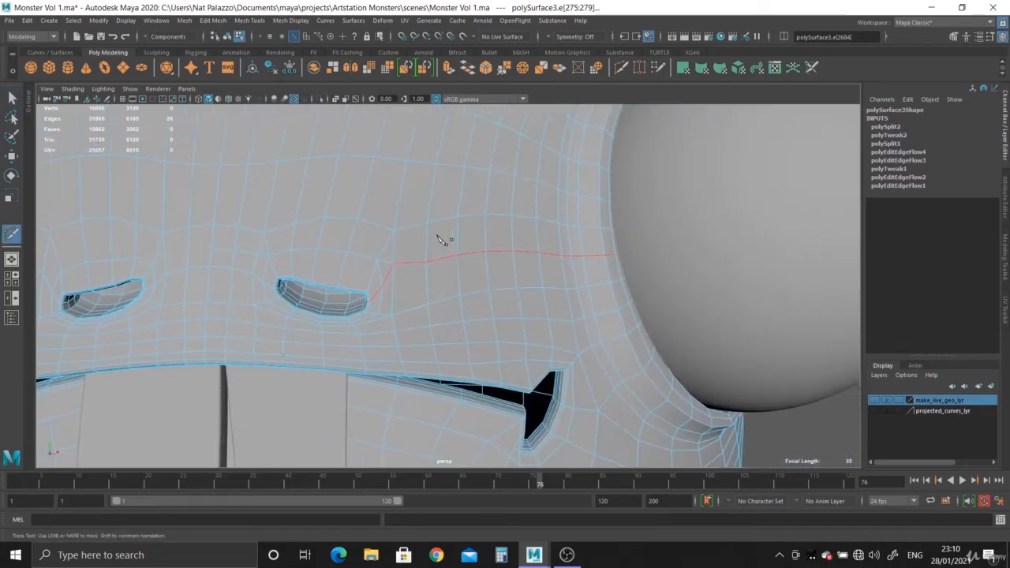
alt+right_drag(444, 239, 456, 278)
scroll(350, 291, up, 3)
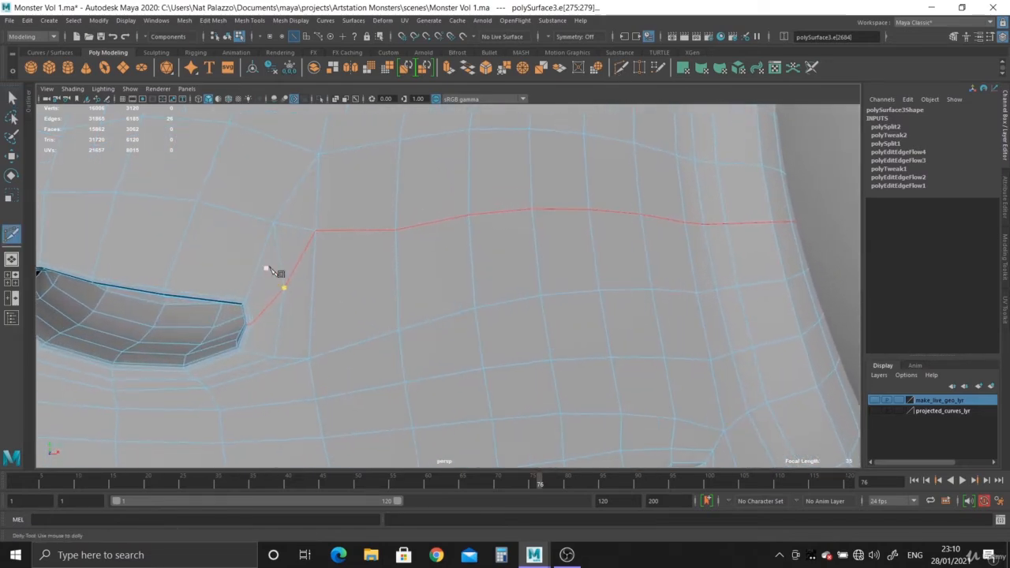
key(ctrl+z)
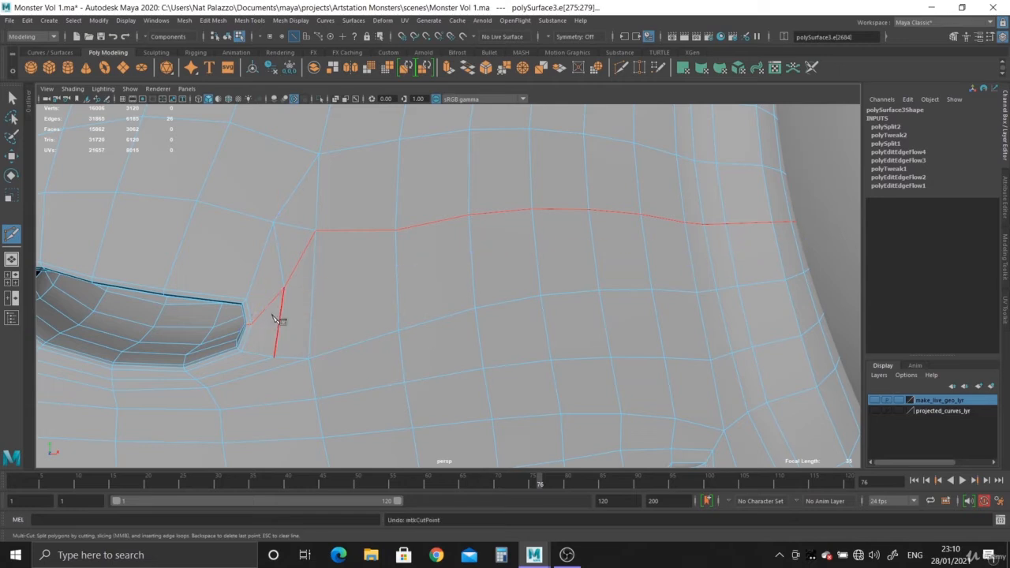
right_click(350, 286)
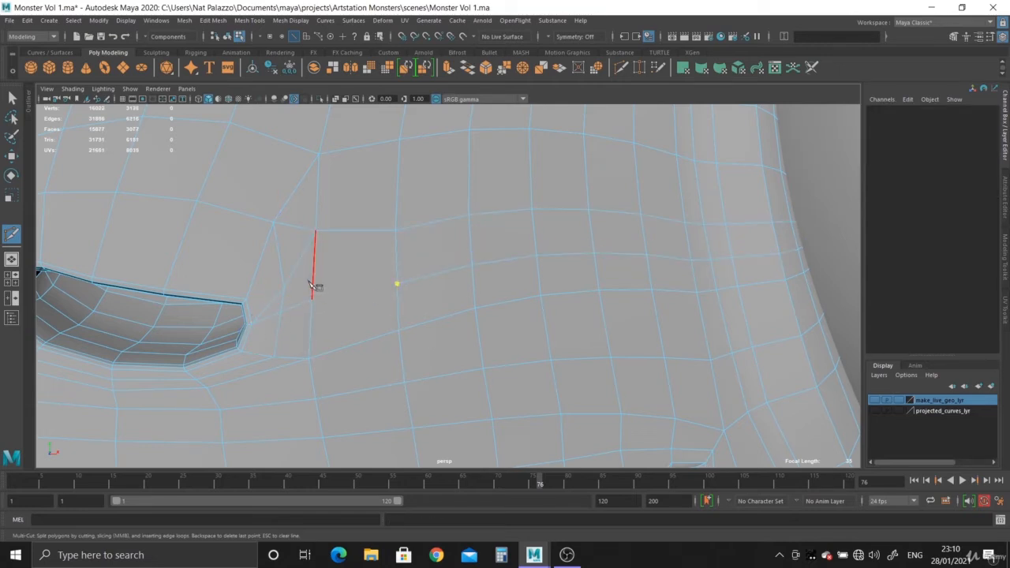
- Delete the redundant diagonal edges rising from the nostril's outer corner to the vertex above the new cut
click(11, 98)
right_drag(297, 254, 303, 213)
click(300, 253)
double_click(301, 254)
key(Delete)
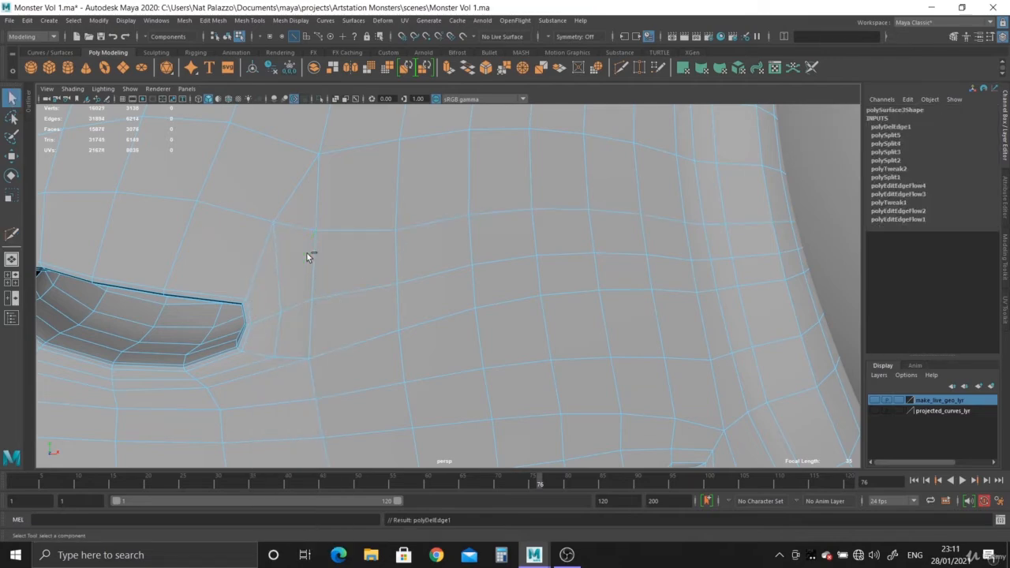
- Examine the reworked topology at the nostril's outer corner and the faces above it
alt+drag(308, 257, 415, 273)
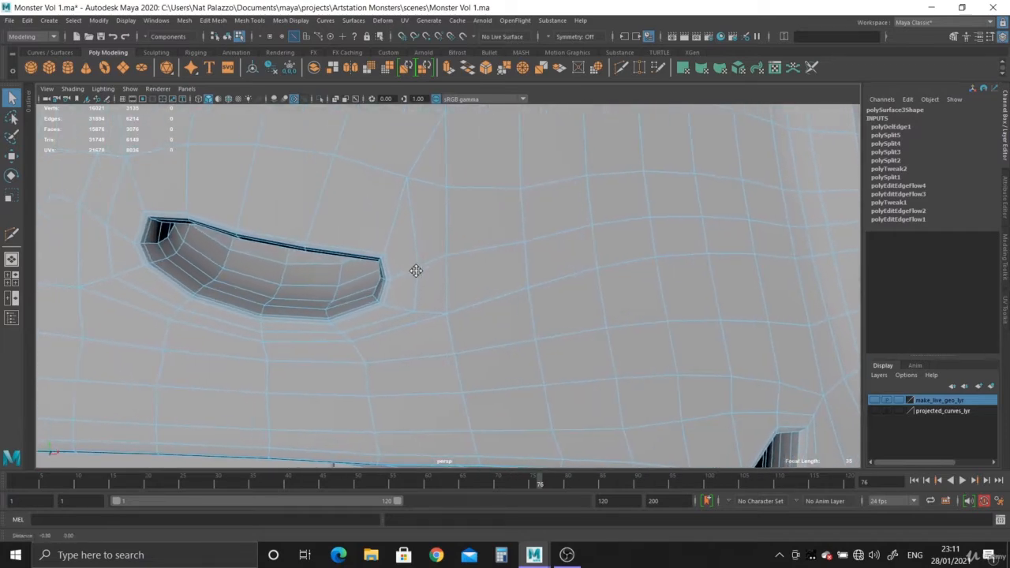
alt+middle_drag(415, 273, 434, 316)
alt+right_drag(434, 316, 442, 309)
alt+middle_drag(440, 307, 430, 289)
alt+right_drag(430, 289, 416, 320)
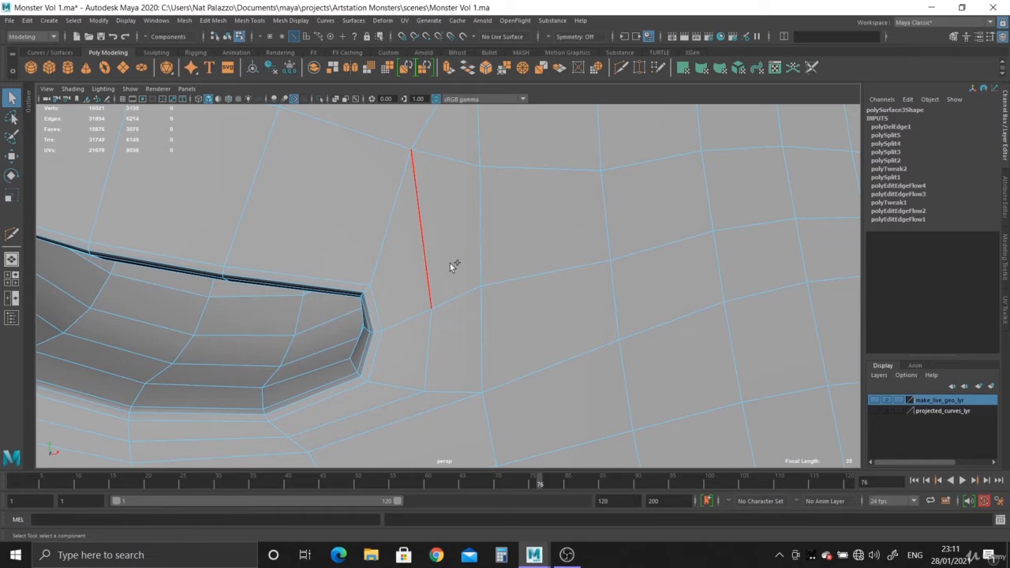
alt+right_drag(449, 262, 338, 319)
alt+drag(337, 320, 411, 297)
alt+right_drag(411, 297, 237, 60)
alt+middle_drag(434, 240, 452, 275)
alt+right_drag(453, 275, 486, 337)
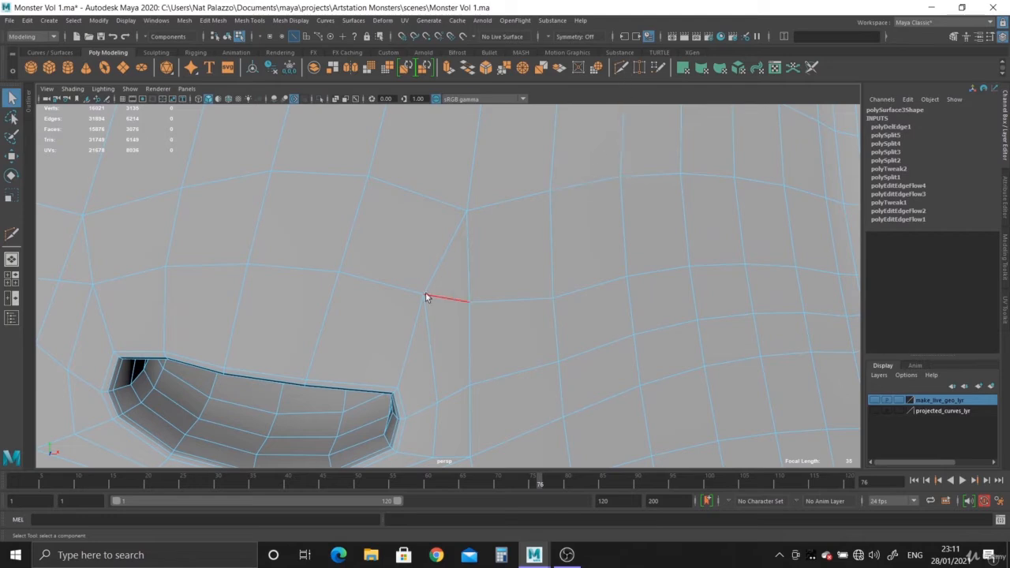
- Cut a vertical edge up from the vertex above the nostril's outer corner and delete the diagonal edge beside it
key(ctrl+shift+x)
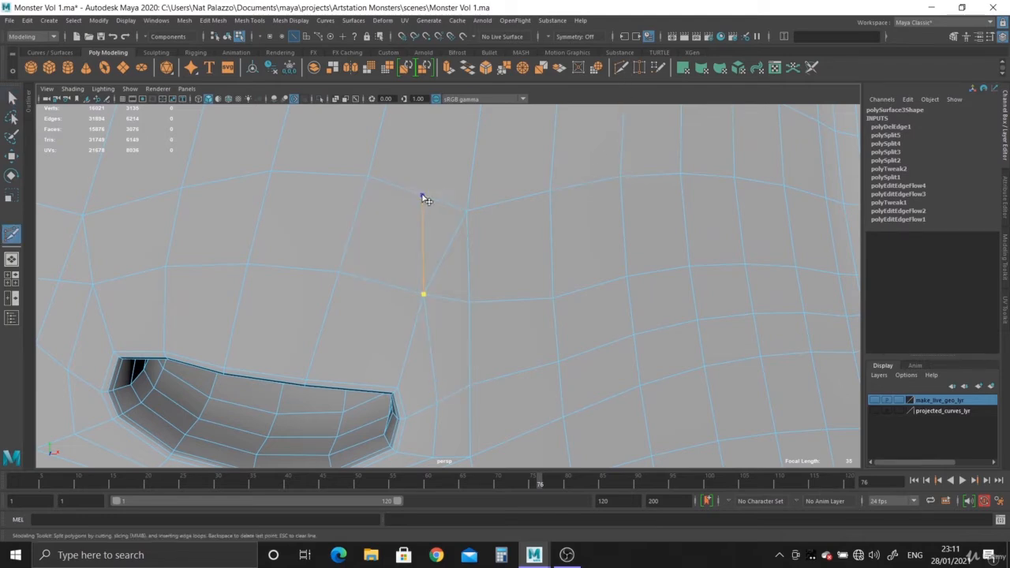
click(422, 195)
click(12, 96)
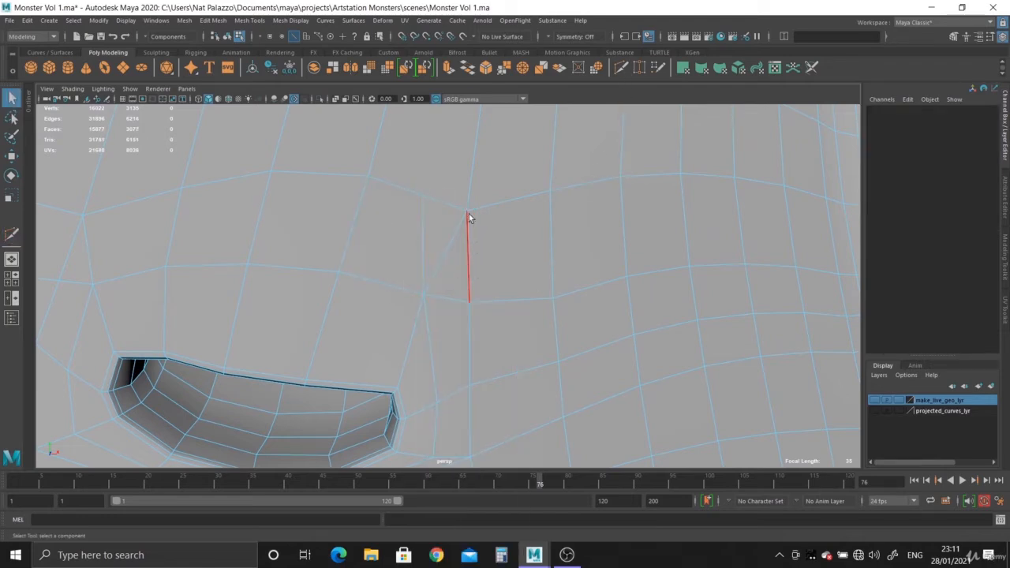
click(445, 249)
key(Delete)
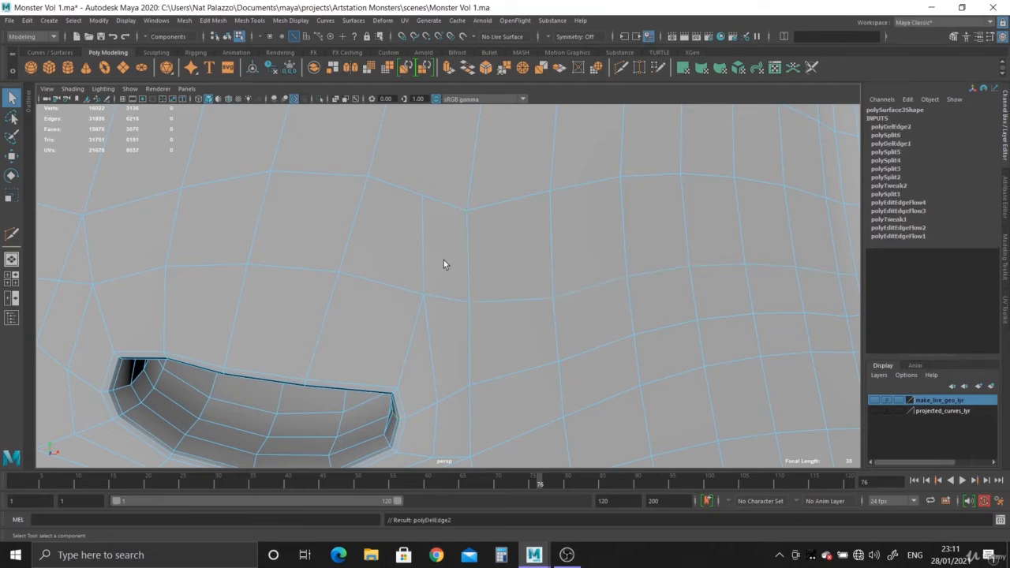
- Delete the strip of faces running down the centre of the body to separate its two halves
scroll(352, 245, down, 5)
right_drag(362, 201, 355, 227)
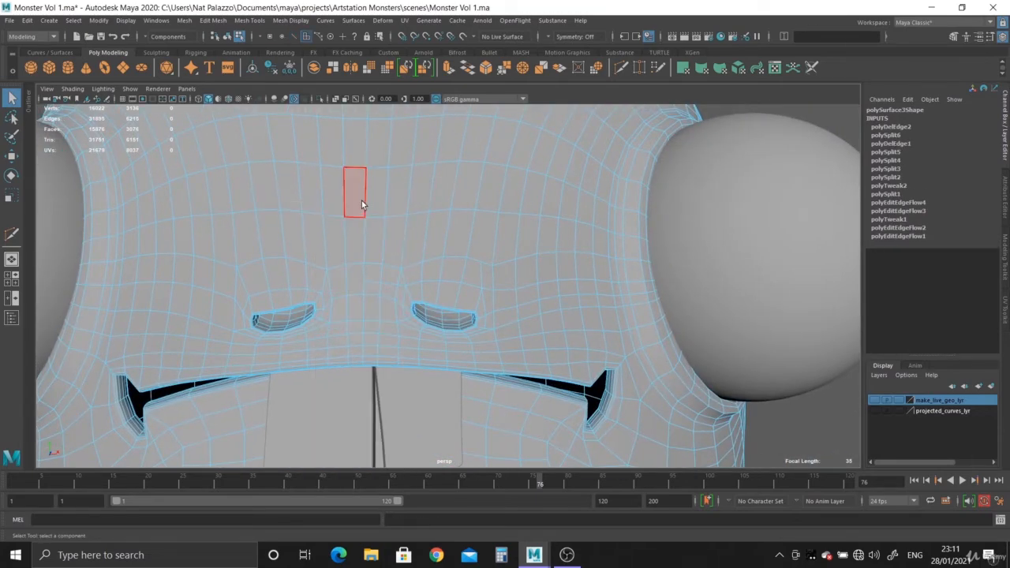
click(347, 234)
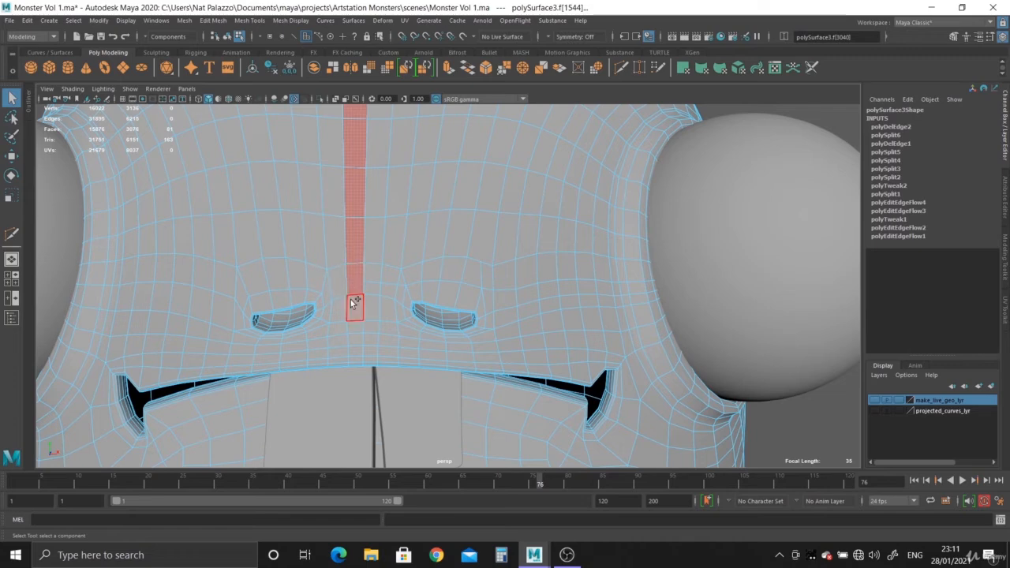
key(Delete)
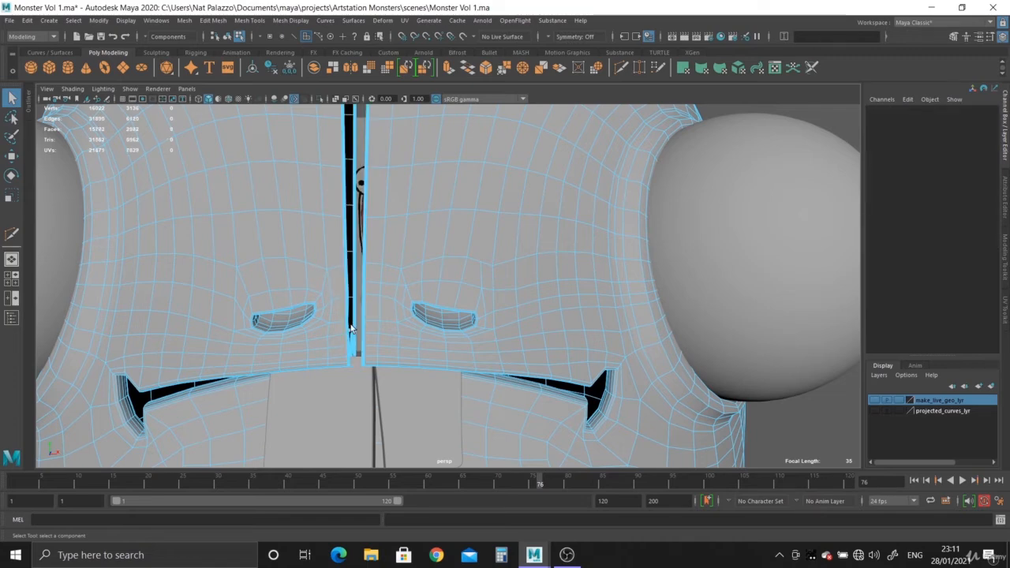
- Select all faces of the body half opposite the reworked nostril and delete them
alt+right_drag(374, 346, 202, 289)
alt+middle_drag(355, 288, 356, 209)
double_click(374, 300)
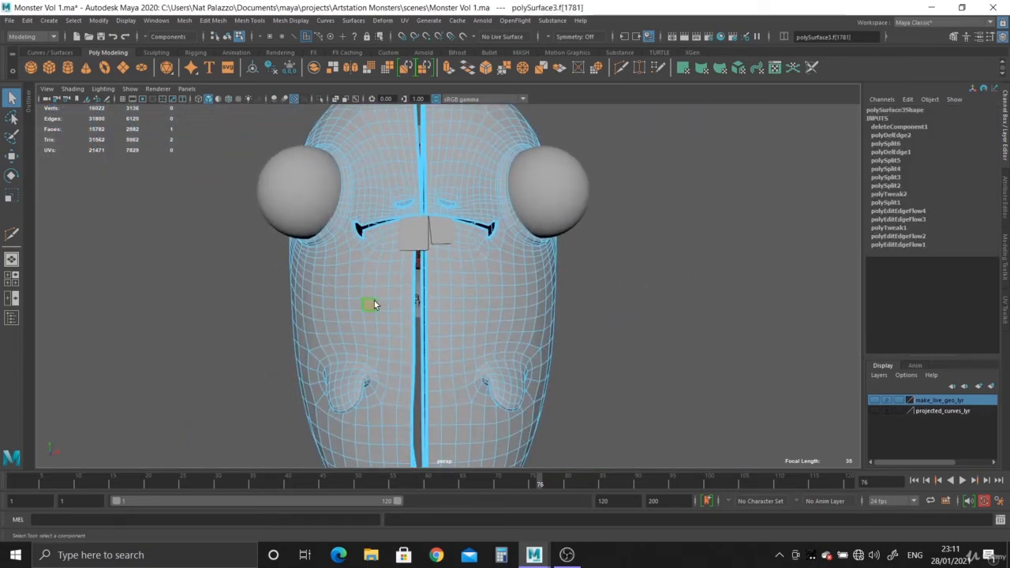
key(Delete)
- Inspect the remaining half's mesh around the nostril, focusing on the vertical cut above its outer corner
alt+right_drag(378, 299, 555, 432)
alt+middle_drag(555, 431, 526, 431)
alt+right_drag(517, 400, 546, 463)
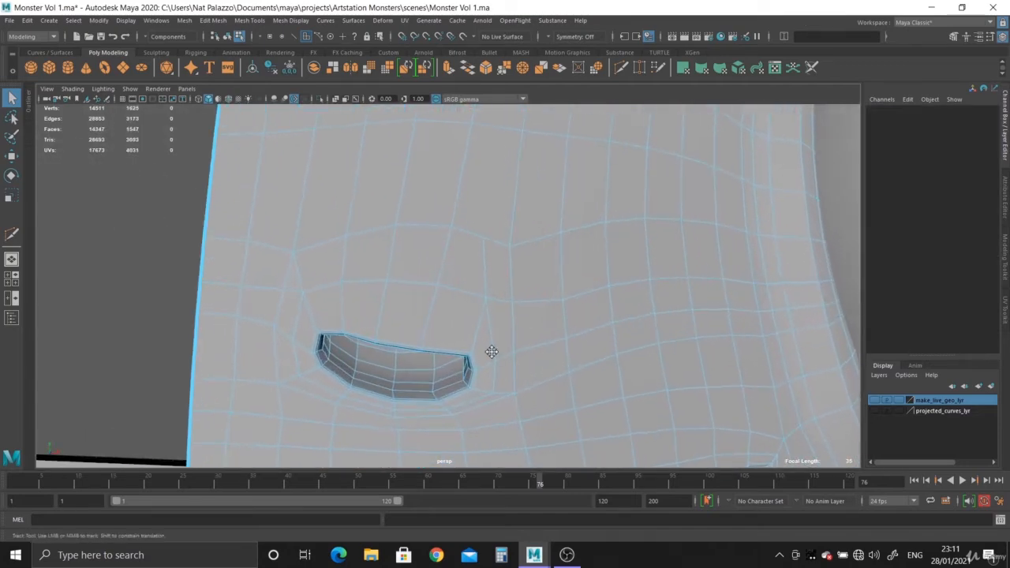
alt+middle_drag(492, 351, 492, 330)
alt+right_drag(492, 331, 514, 383)
alt+middle_drag(489, 375, 489, 332)
alt+right_drag(511, 348, 538, 394)
alt+middle_drag(520, 347, 520, 392)
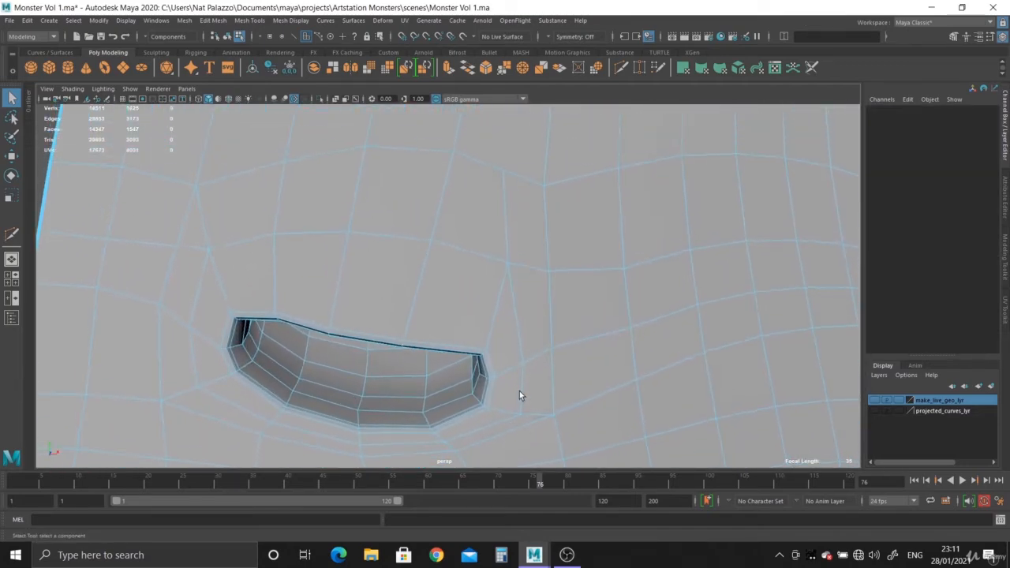
alt+right_drag(520, 392, 527, 402)
alt+middle_drag(462, 295, 465, 318)
alt+middle_drag(393, 287, 318, 280)
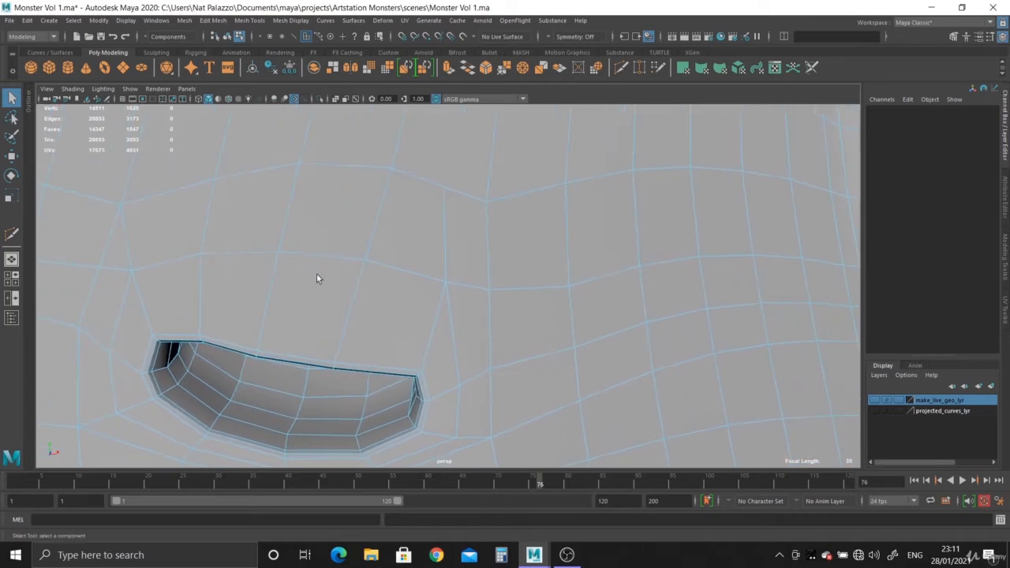
alt+right_drag(429, 339, 480, 398)
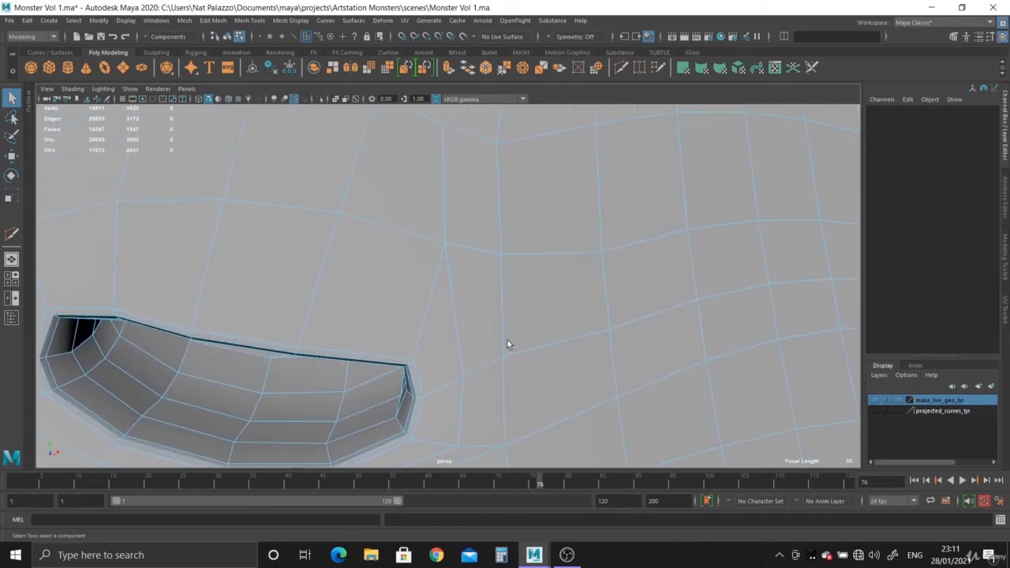
- Insert an edge loop over the head continuing the vertical cut above the nostril's outer corner
alt+right_drag(506, 344, 393, 258)
click(621, 67)
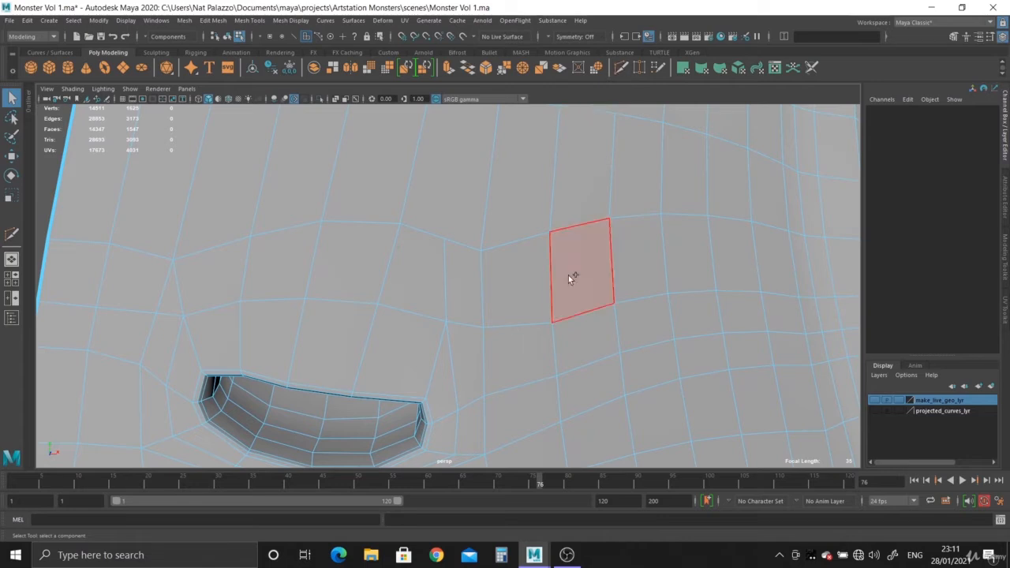
alt+drag(571, 275, 471, 208)
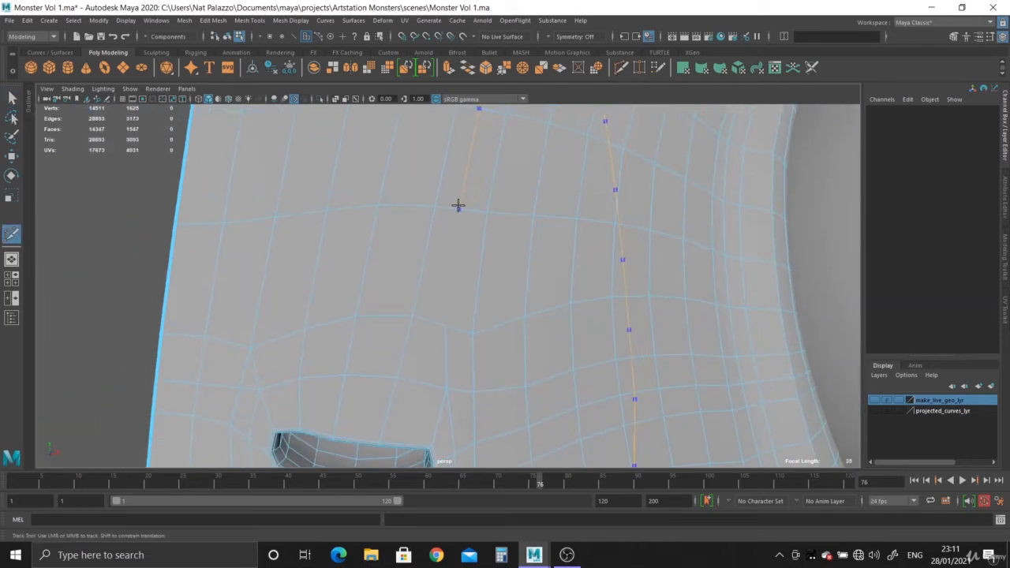
click(458, 209)
- Select the newly inserted edge loop and examine its path over the head and around the body
click(9, 100)
right_drag(467, 212, 238, 72)
double_click(463, 177)
alt+drag(332, 150, 488, 237)
alt+right_drag(488, 237, 401, 277)
alt+drag(401, 276, 440, 205)
alt+right_drag(441, 237, 496, 356)
alt+drag(496, 356, 378, 326)
alt+middle_drag(378, 326, 378, 348)
alt+right_drag(319, 249, 357, 317)
alt+middle_drag(304, 178, 302, 387)
alt+drag(302, 387, 316, 307)
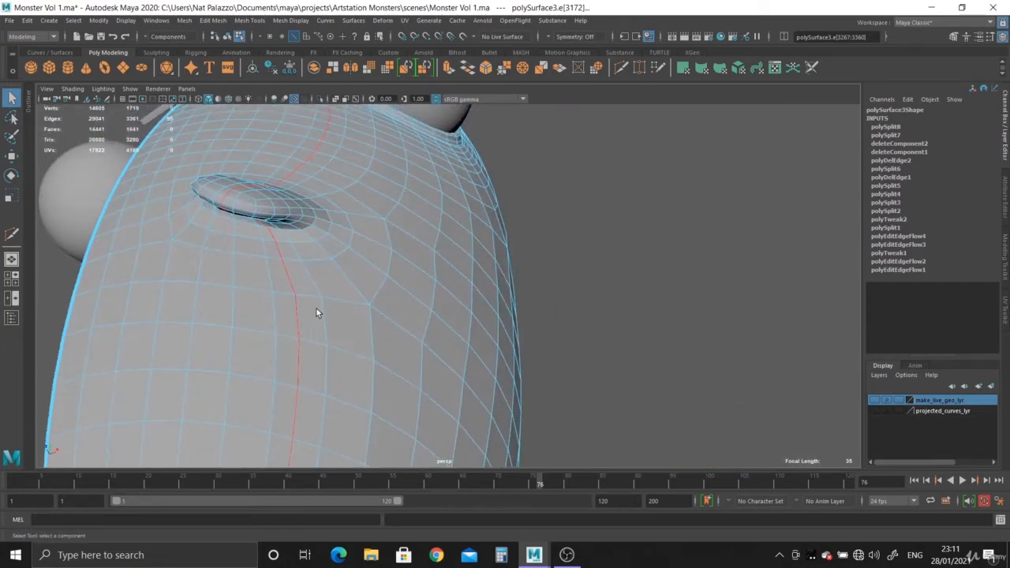
alt+drag(232, 207, 250, 293)
alt+middle_drag(262, 203, 272, 348)
alt+right_drag(352, 330, 182, 207)
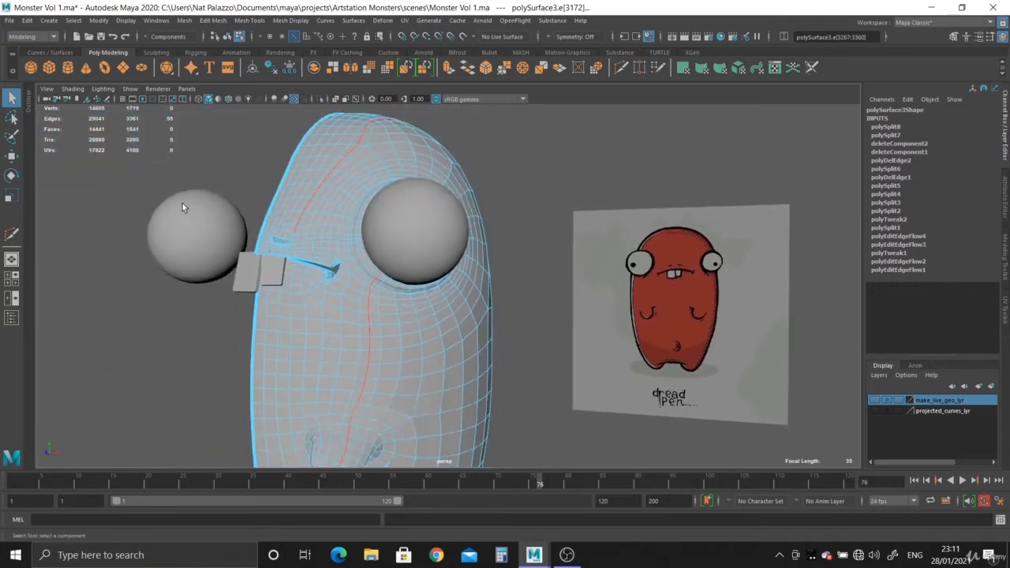
alt+middle_drag(328, 233, 326, 316)
alt+right_drag(326, 315, 381, 359)
mouse_move(378, 299)
alt+mouse_down()
mouse_move(198, 263)
mouse_move(387, 294)
alt+mouse_up()
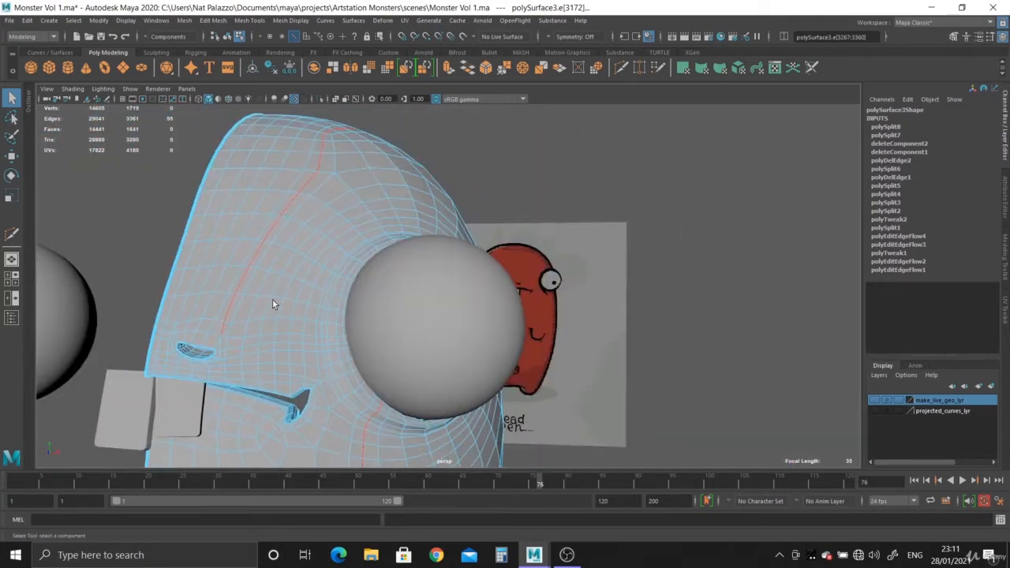
- Examine the mesh above and around the nostril, focusing on the edges near its inner corner
alt+middle_drag(272, 300, 442, 304)
alt+right_drag(355, 331, 426, 417)
right_drag(389, 161, 425, 150)
alt+drag(411, 193, 391, 259)
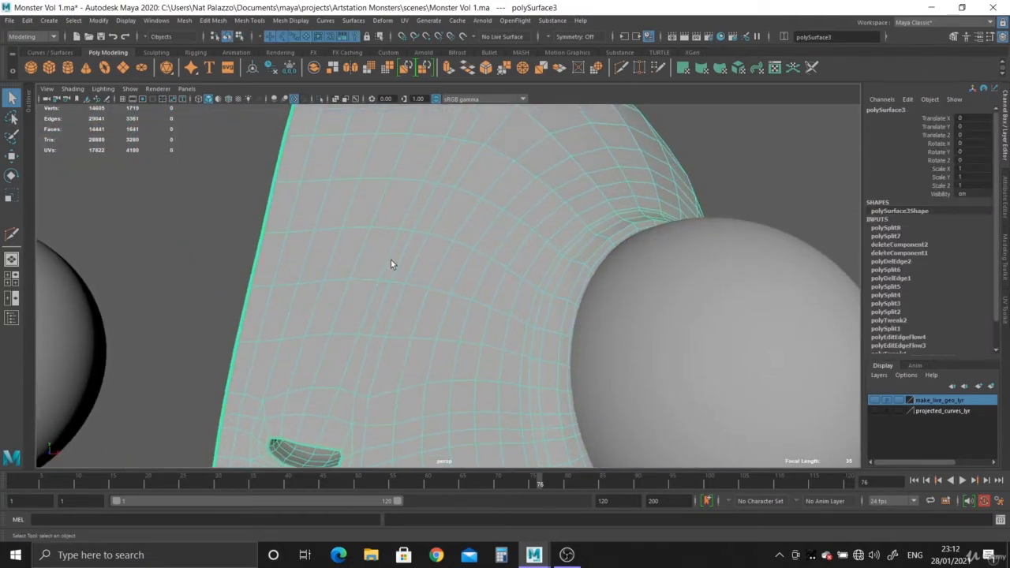
alt+drag(272, 304, 360, 324)
alt+middle_drag(360, 324, 370, 177)
alt+right_drag(450, 269, 494, 318)
alt+middle_drag(494, 318, 300, 310)
alt+right_drag(359, 272, 398, 329)
mouse_move(398, 329)
alt+mouse_down()
mouse_move(395, 318)
mouse_move(396, 344)
alt+mouse_up()
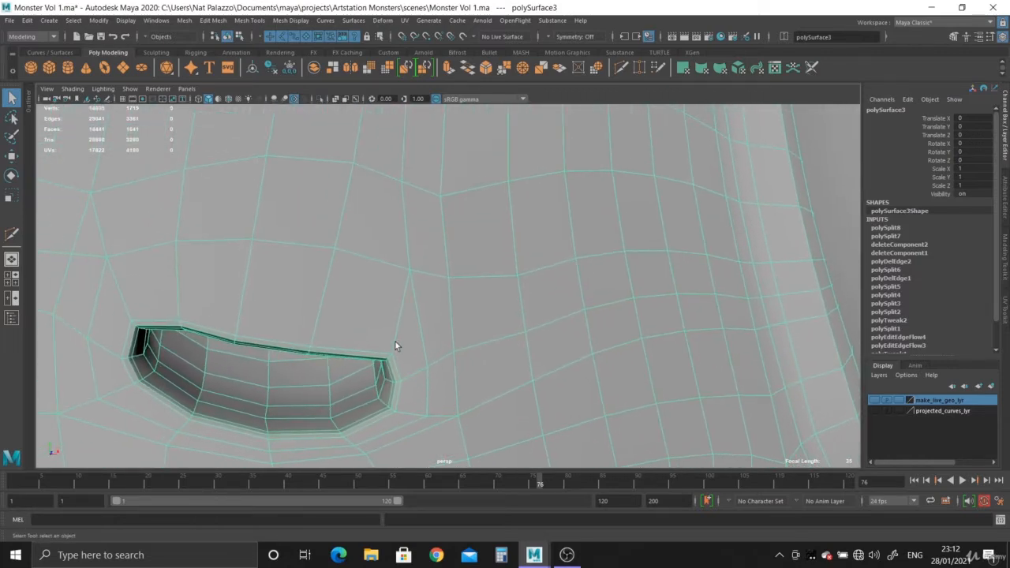
alt+right_drag(396, 344, 368, 336)
alt+middle_drag(368, 335, 410, 331)
alt+right_drag(409, 331, 410, 337)
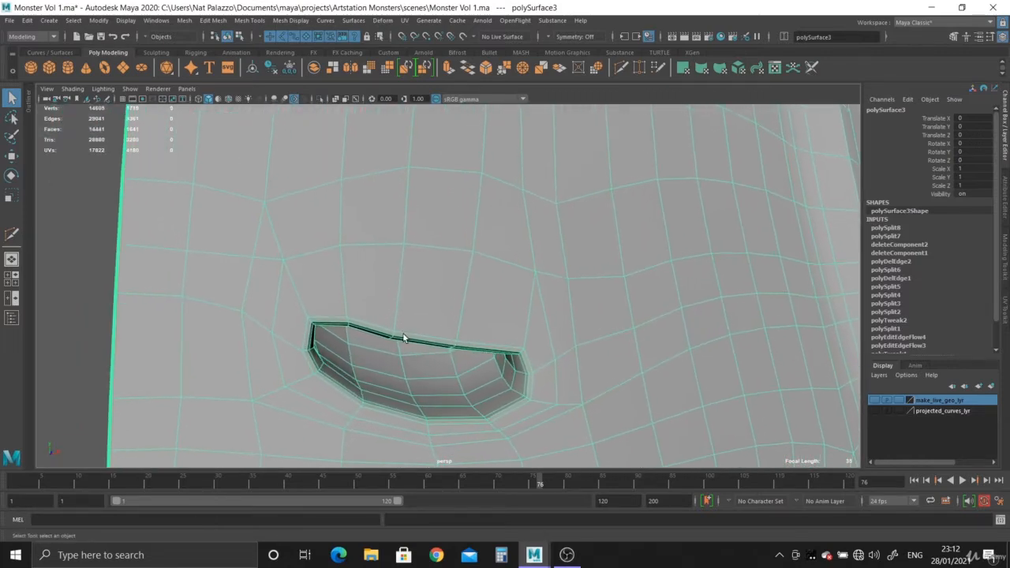
alt+middle_drag(404, 338, 465, 334)
alt+right_drag(384, 307, 417, 298)
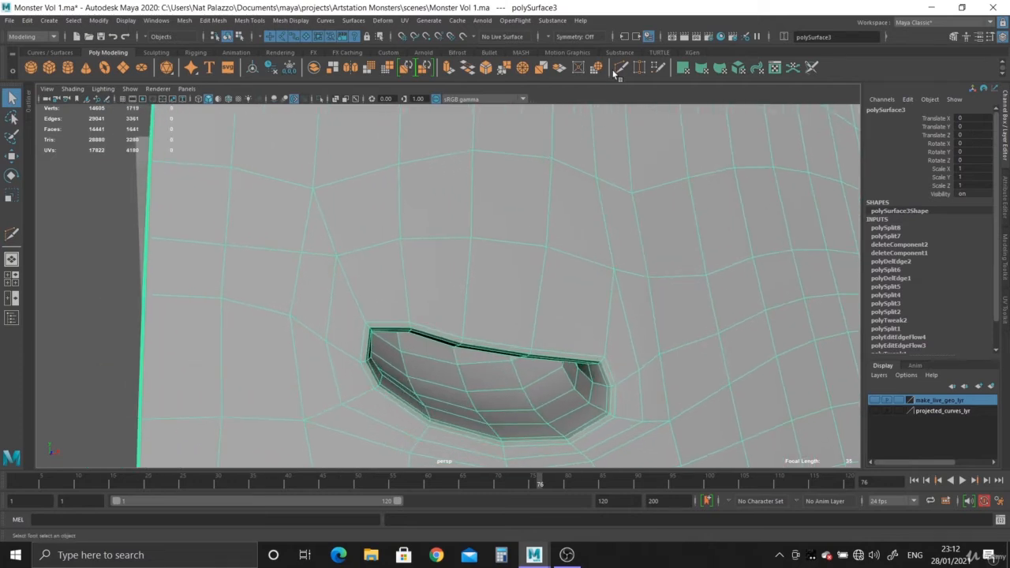
- Cut an edge up from the vertex above the nostril's inner corner and delete the diagonal edge beside it
key(ctrl+shift+x)
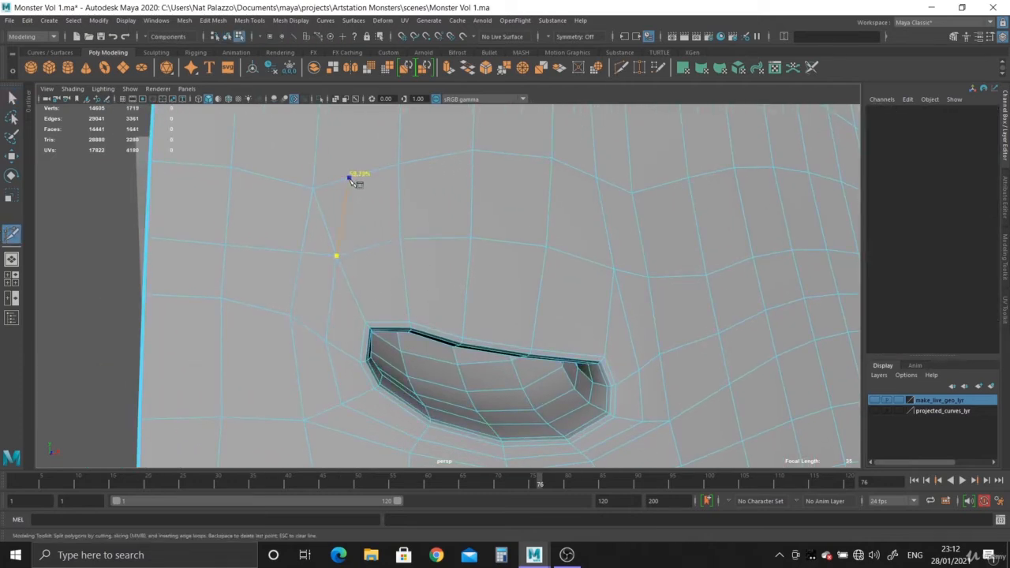
click(344, 180)
click(11, 97)
right_drag(337, 213, 337, 185)
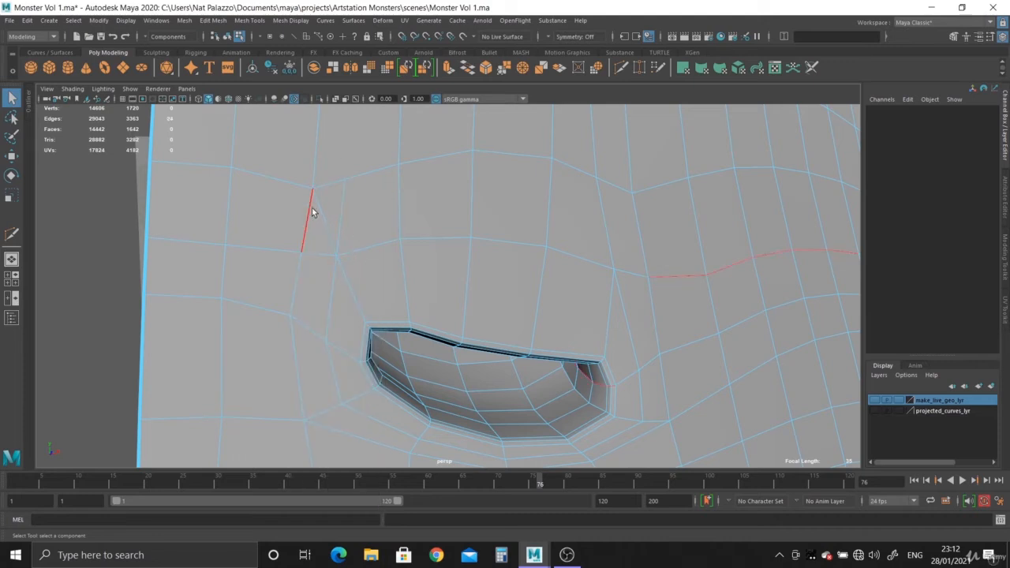
key(ctrl+Delete)
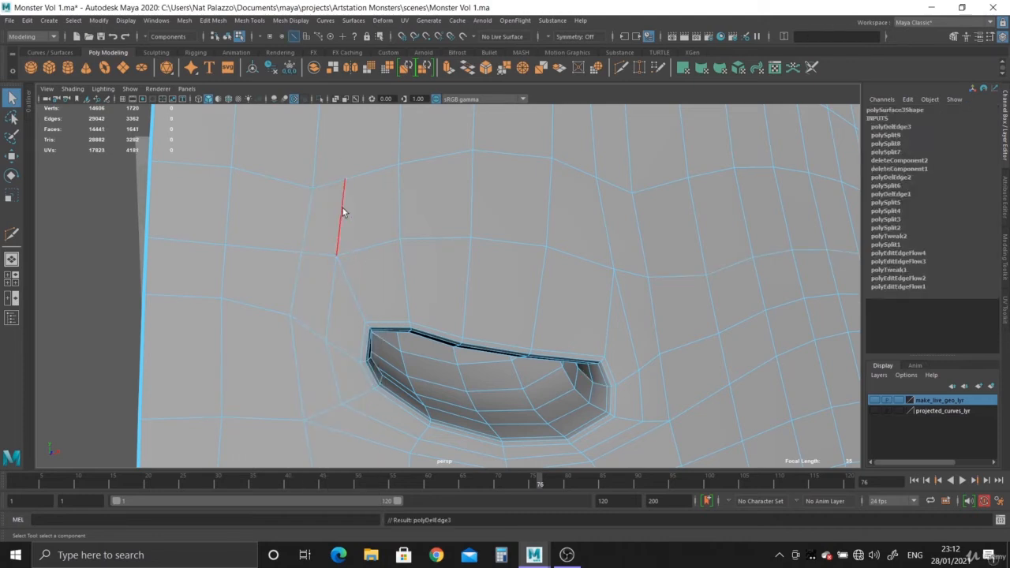
- Insert an edge loop over the head in line with the inner cut and connect it down to that cut
alt+middle_drag(343, 207, 344, 367)
click(621, 68)
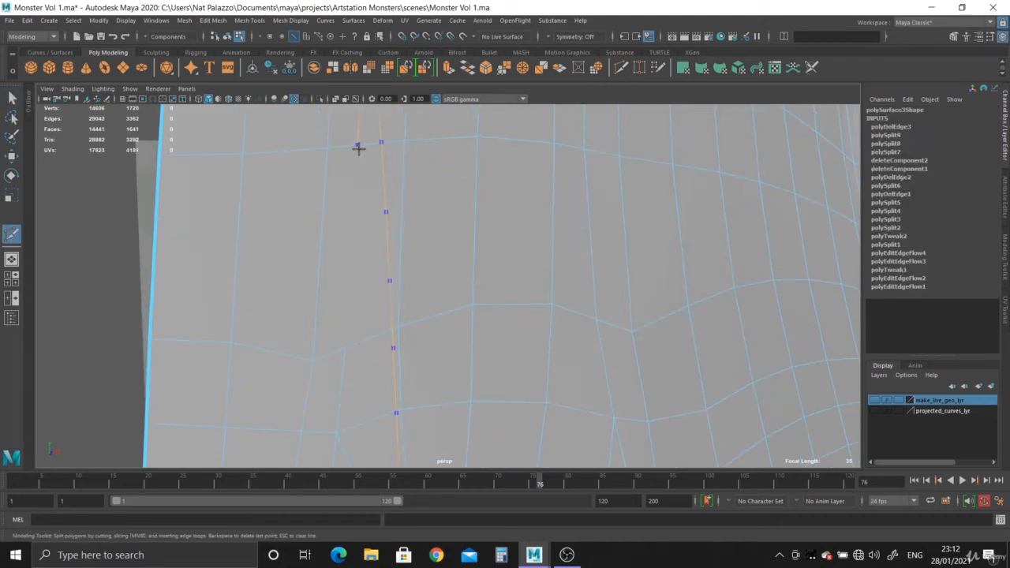
click(356, 146)
click(345, 348)
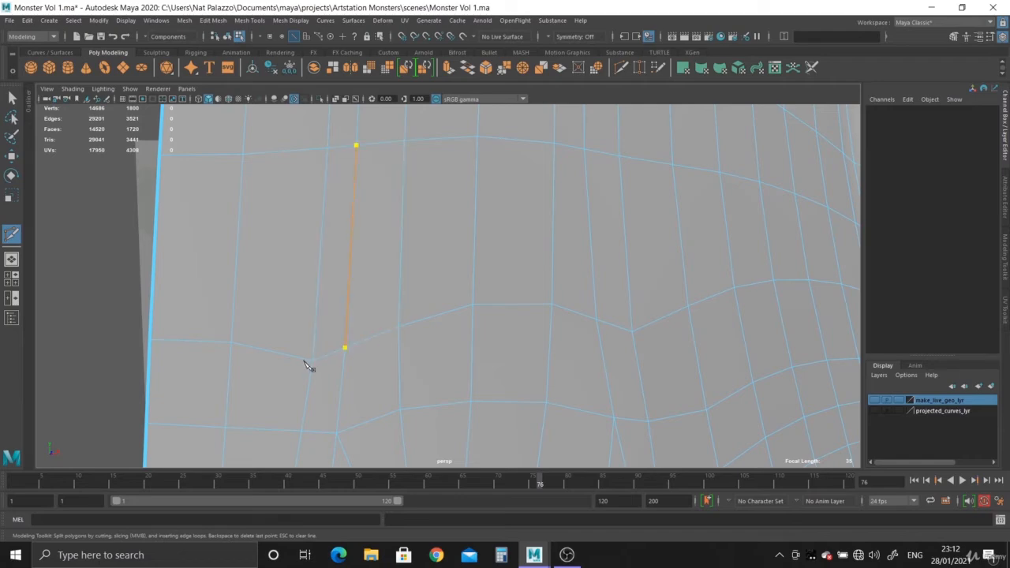
click(9, 95)
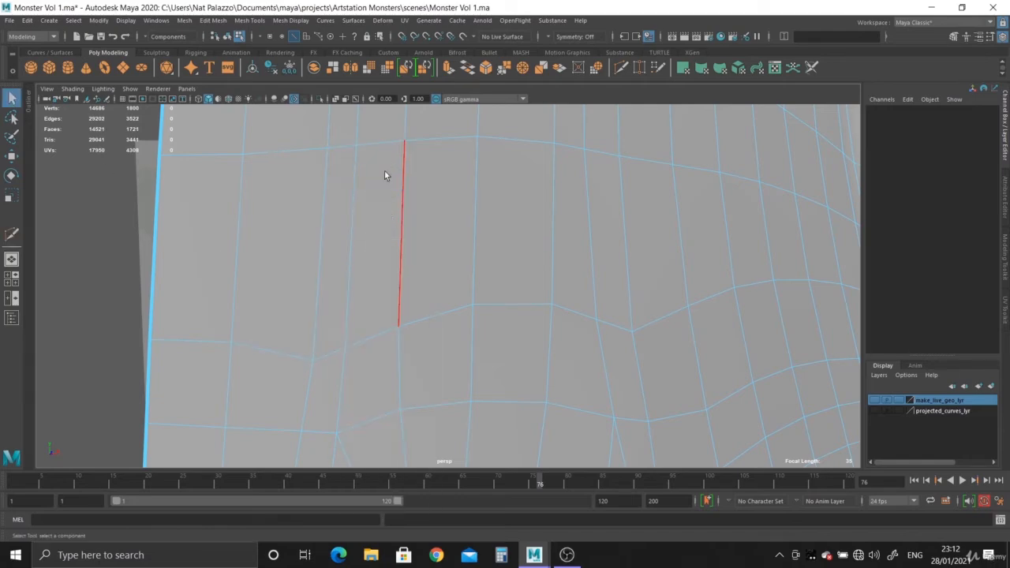
- Select the new inner edge loop and examine its path around the body half
double_click(357, 198)
alt+right_drag(358, 198, 101, 30)
alt+drag(395, 261, 470, 278)
alt+right_drag(470, 278, 468, 489)
alt+middle_drag(466, 418, 449, 230)
alt+right_drag(449, 230, 500, 384)
alt+right_drag(394, 260, 378, 272)
right_drag(363, 208, 544, 449)
alt+middle_drag(446, 304, 459, 308)
right_drag(388, 275, 386, 295)
- Cut a row of edges from the body's centre border to the nostril's inner corner and delete the diagonal edge above that corner
click(341, 280)
key(f)
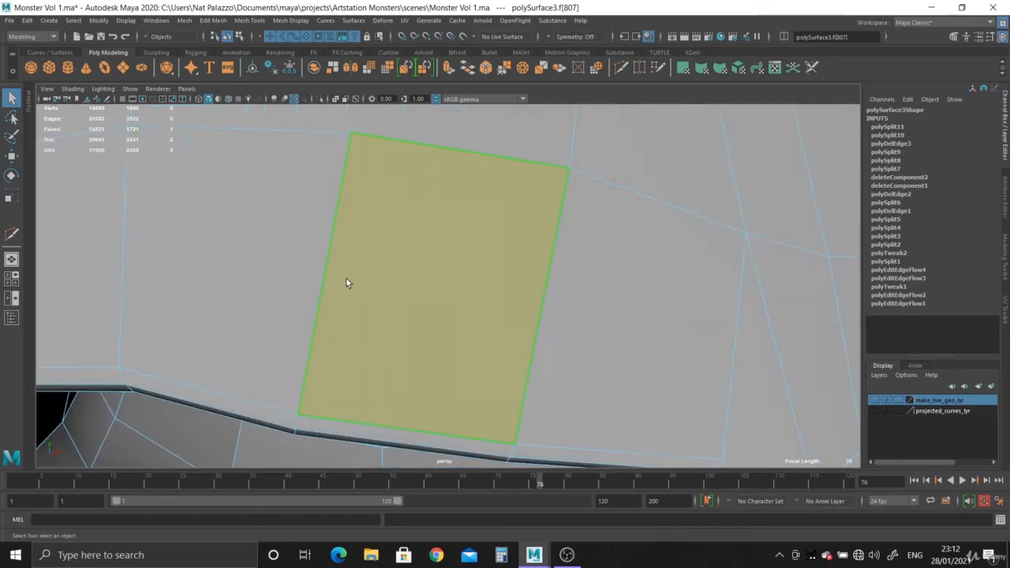
alt+right_drag(552, 365, 289, 187)
alt+drag(289, 187, 305, 265)
right_drag(374, 253, 420, 209)
alt+right_drag(406, 270, 396, 281)
alt+drag(396, 281, 476, 238)
alt+right_drag(476, 237, 463, 323)
alt+drag(463, 323, 477, 285)
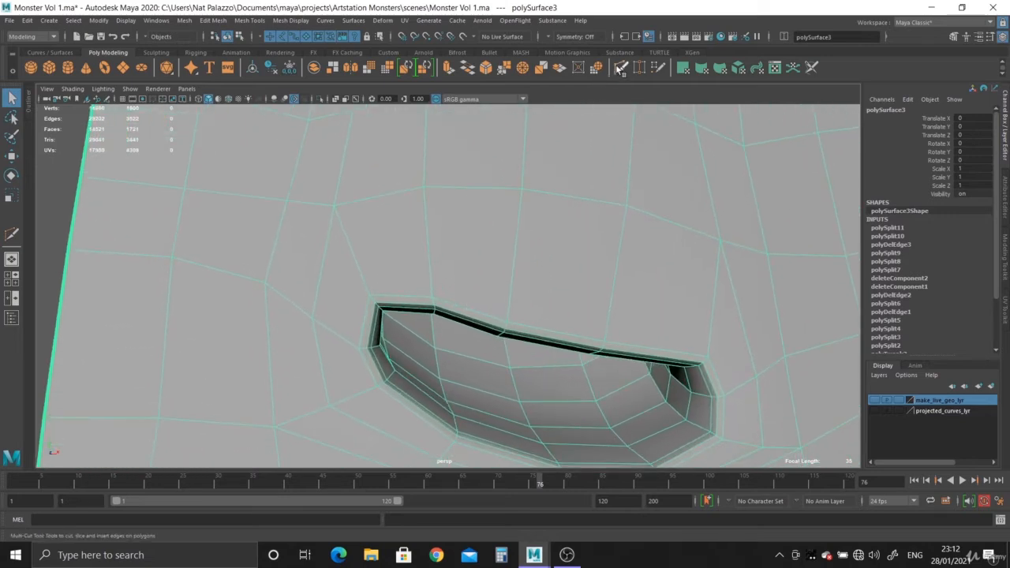
key(g)
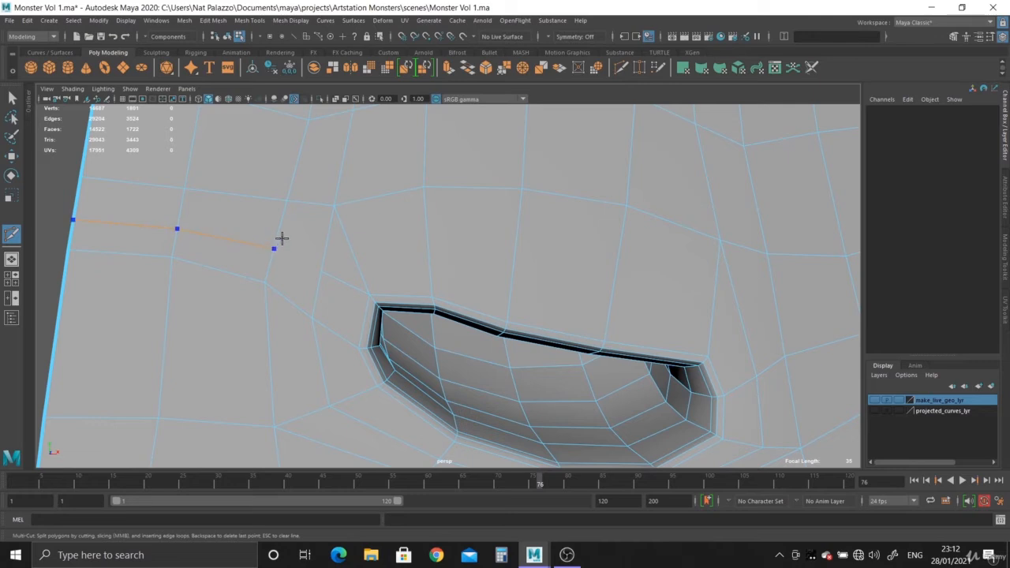
click(9, 102)
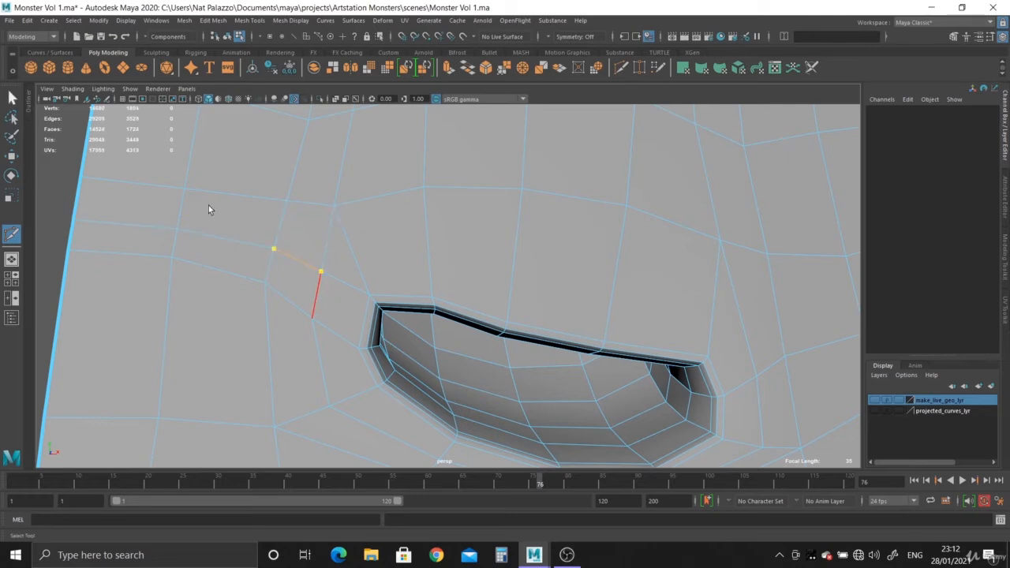
right_drag(370, 244, 371, 217)
key(Delete)
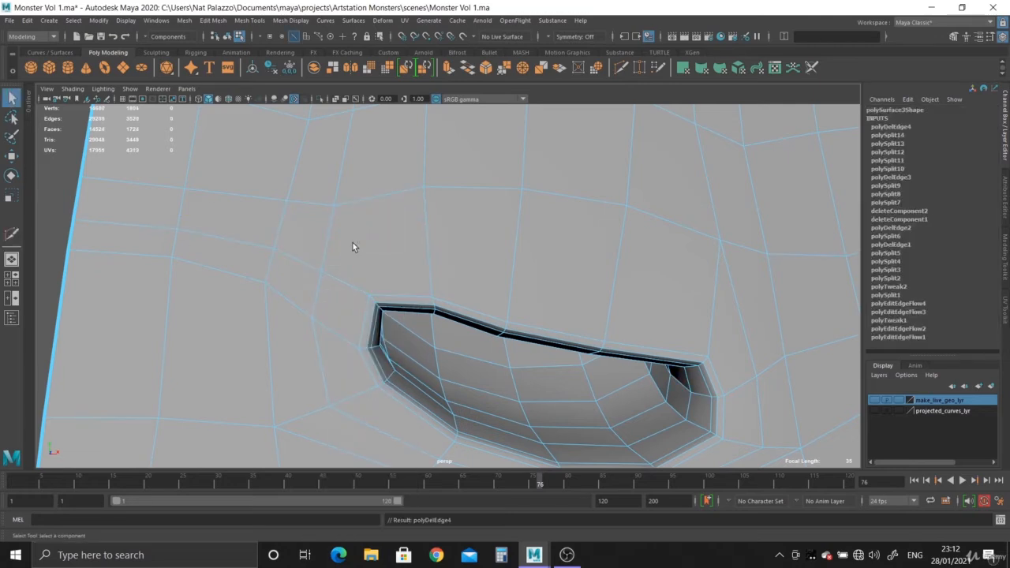
- Cut a vertical edge up from the nostril's inner corner and extend it as a connected edge loop over the head
click(622, 68)
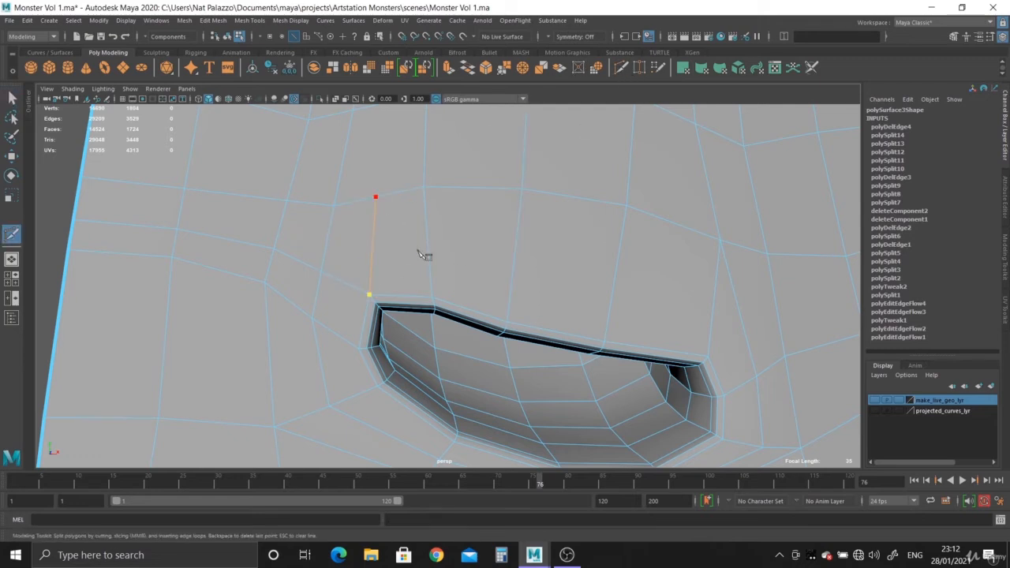
right_click(418, 251)
scroll(399, 237, down, 2)
alt+drag(375, 219, 375, 319)
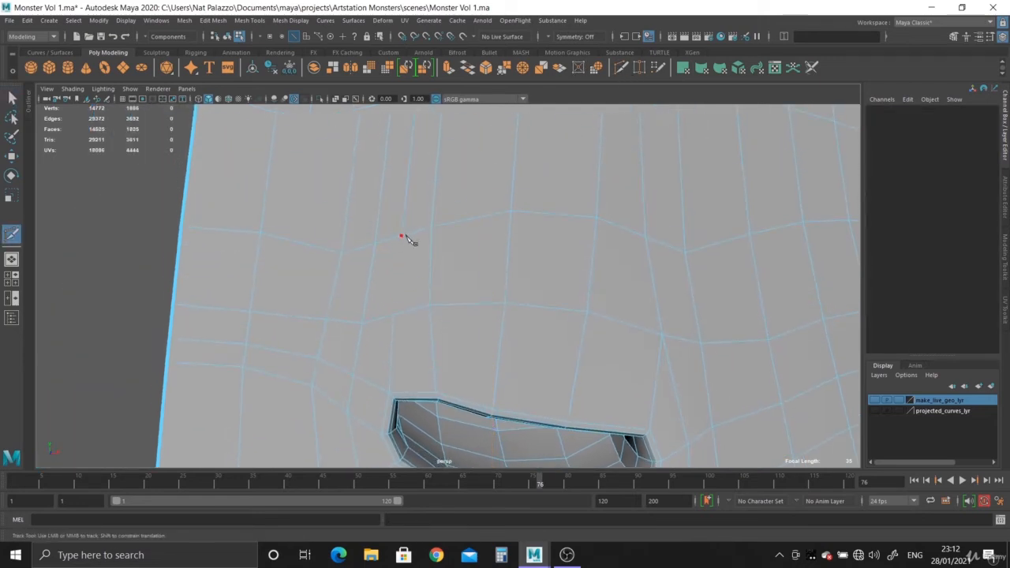
right_click(378, 330)
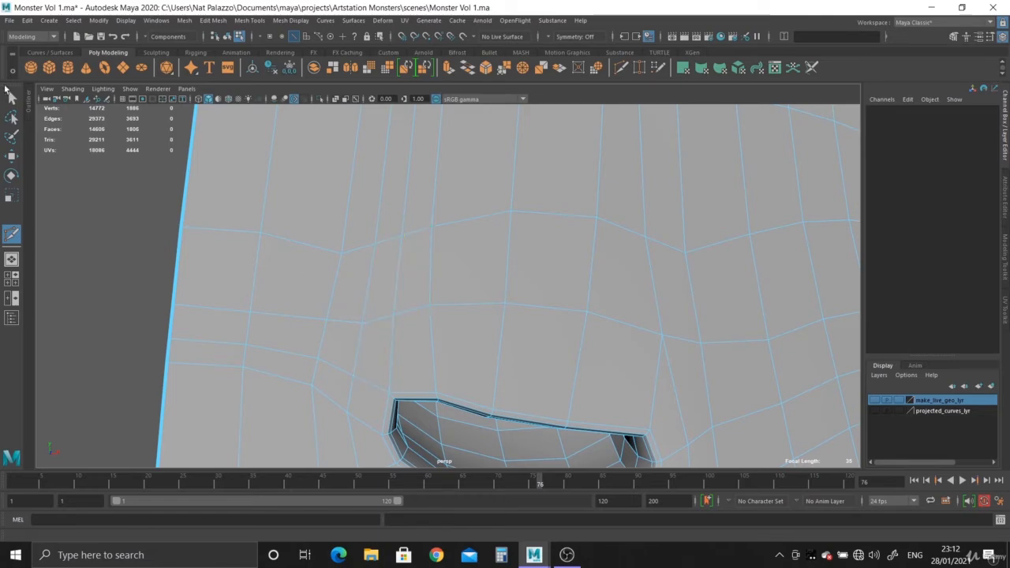
- Select the edge loop rising from the nostril's inner corner and examine its path across the head, back and front
click(12, 98)
right_drag(418, 218, 418, 165)
click(407, 189)
double_click(407, 189)
scroll(407, 189, down, 8)
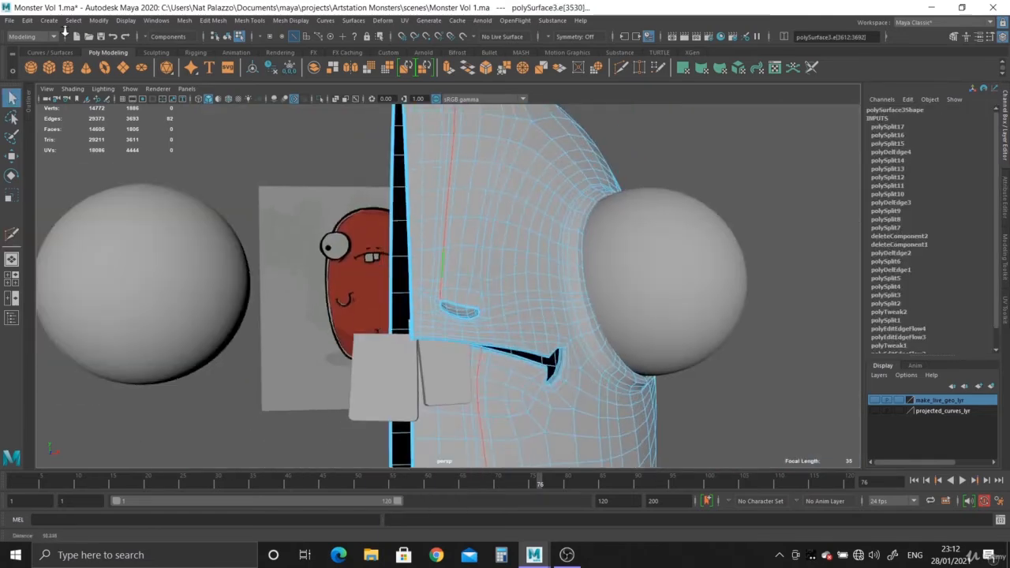
alt+drag(418, 194, 466, 273)
alt+middle_drag(469, 260, 502, 471)
scroll(347, 207, down, 5)
alt+drag(337, 200, 371, 332)
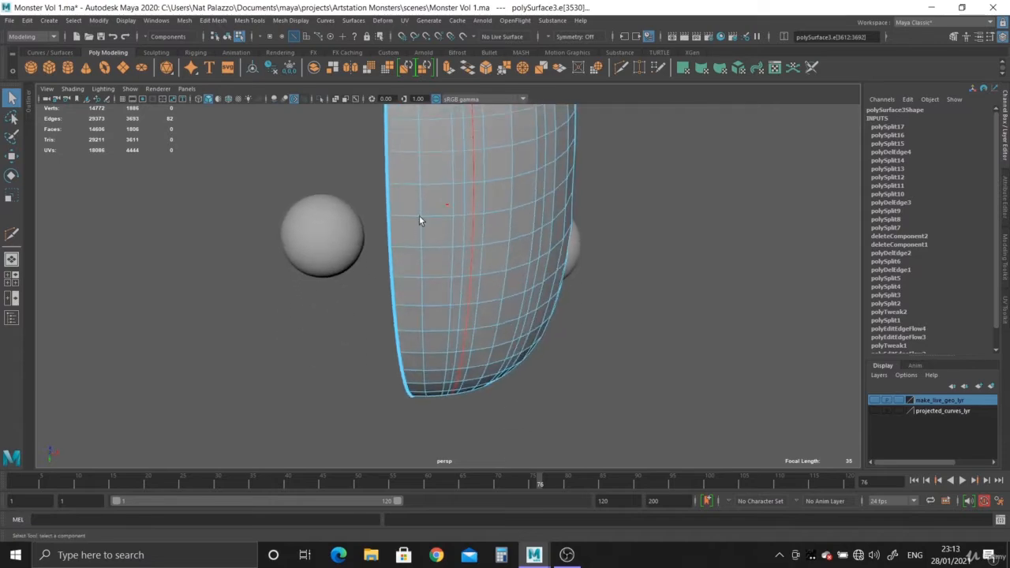
alt+middle_drag(421, 221, 430, 402)
alt+drag(444, 260, 454, 440)
alt+right_drag(462, 331, 551, 352)
alt+middle_drag(540, 217, 539, 462)
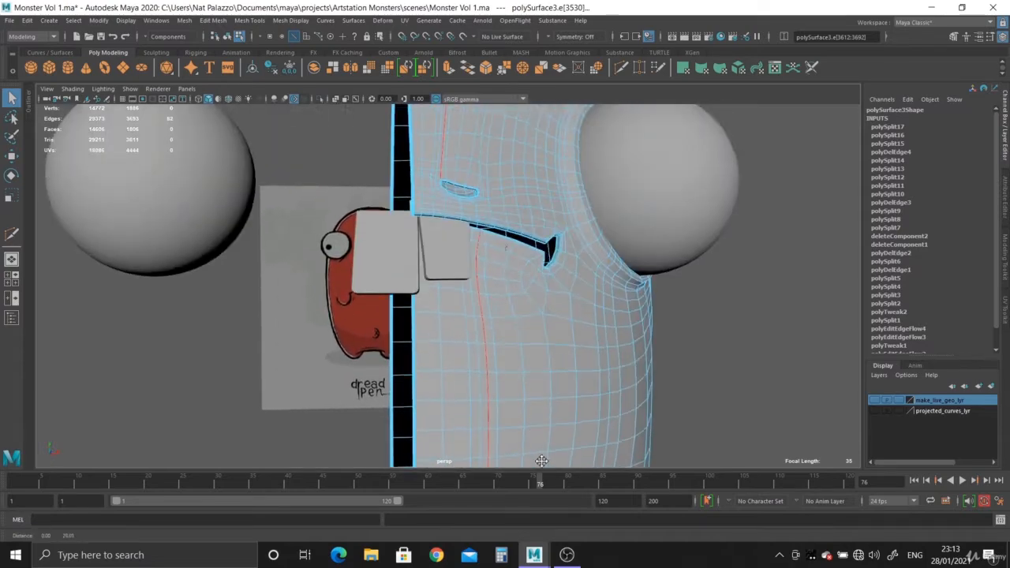
alt+right_drag(491, 252, 541, 264)
alt+middle_drag(524, 190, 363, 361)
alt+right_drag(236, 320, 303, 337)
alt+drag(302, 337, 482, 259)
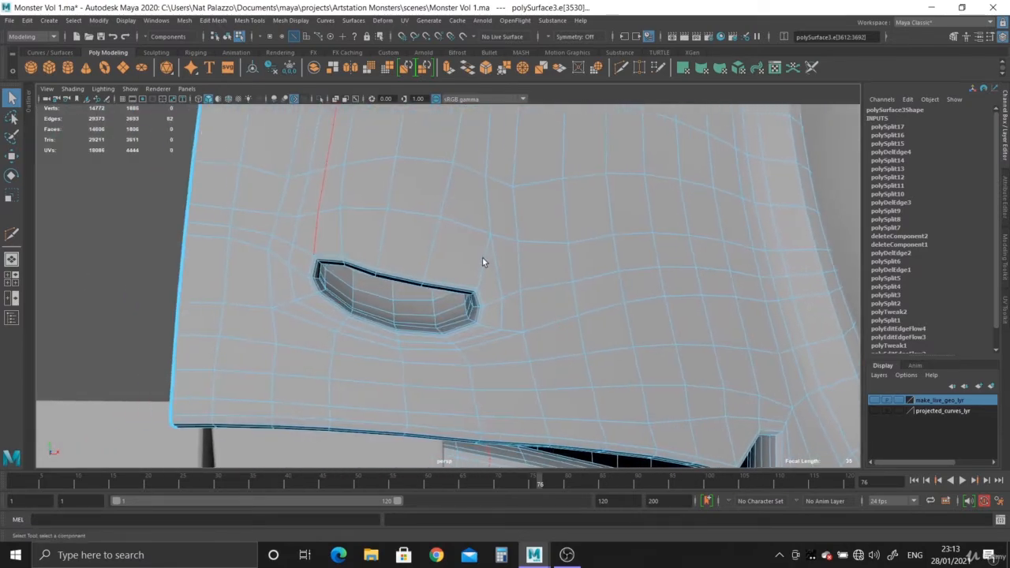
- Cut a row of edges from the nostril's outer corner across the face, connecting it to a new edge loop towards the eye
alt+right_drag(482, 259, 532, 340)
alt+middle_drag(532, 340, 534, 366)
alt+right_drag(514, 351, 539, 361)
alt+middle_drag(549, 320, 474, 267)
alt+right_drag(473, 266, 512, 262)
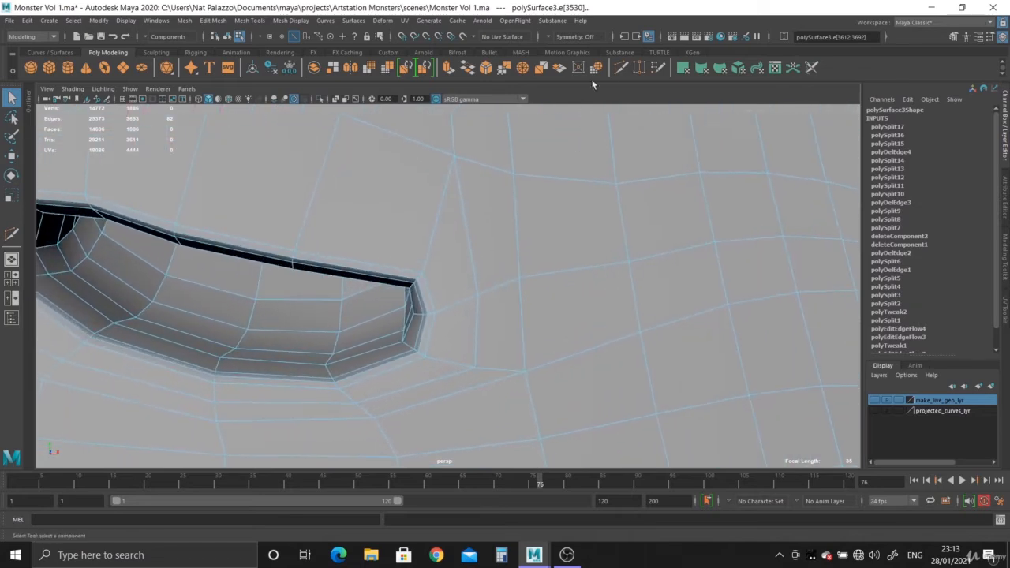
click(622, 68)
click(453, 156)
click(426, 259)
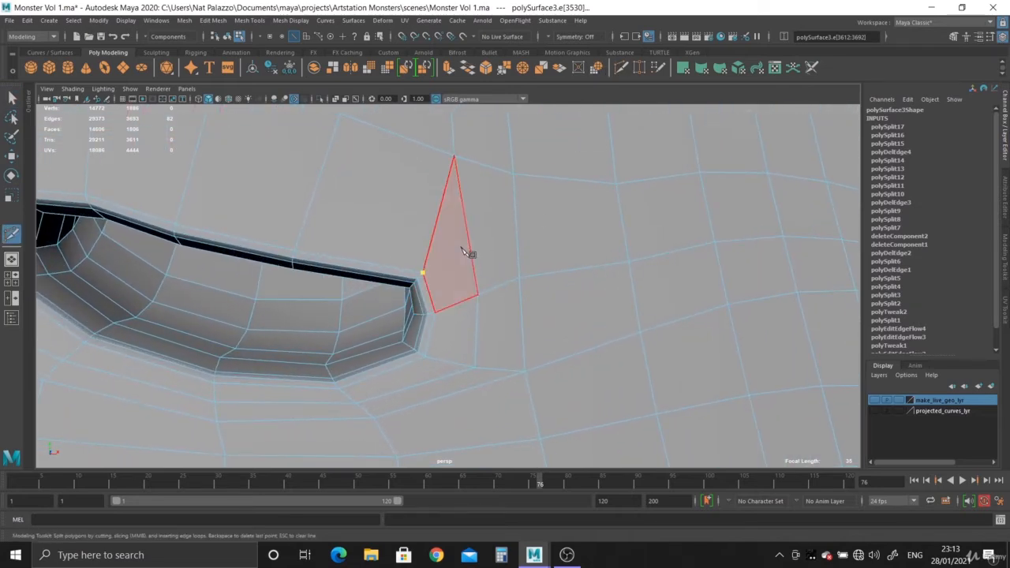
key(Return)
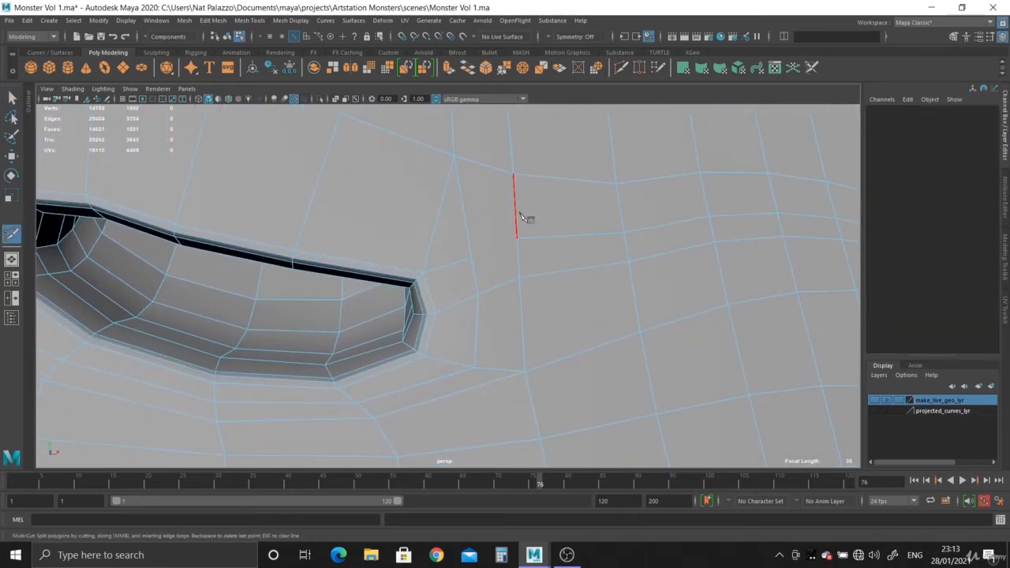
click(517, 239)
key(Return)
- Cut a vertical edge up from the nostril's outer corner and delete the diagonal edge next to it
scroll(540, 315, down, 4)
alt+drag(441, 264, 509, 236)
scroll(275, 185, up, 3)
click(266, 214)
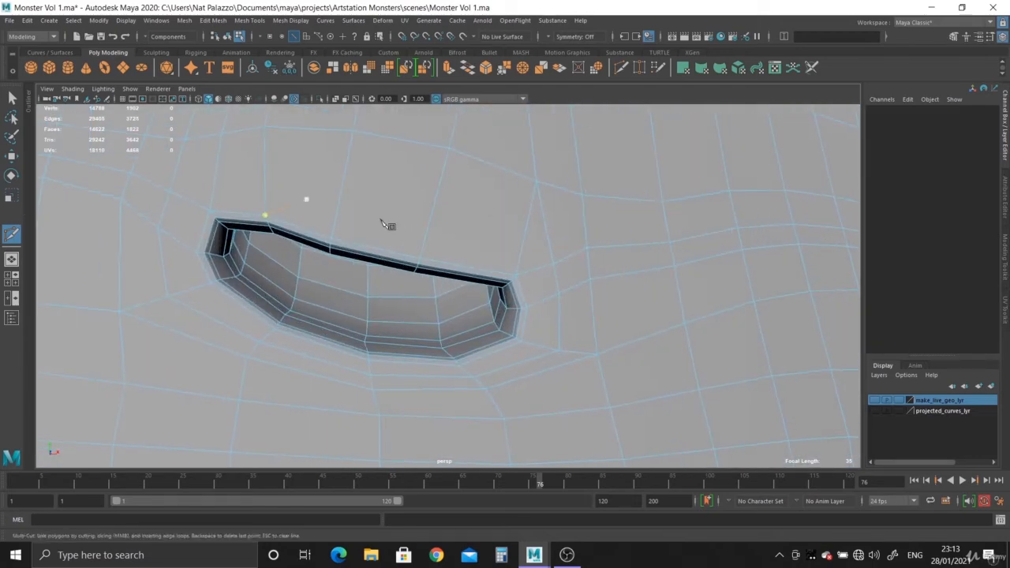
click(514, 172)
click(12, 96)
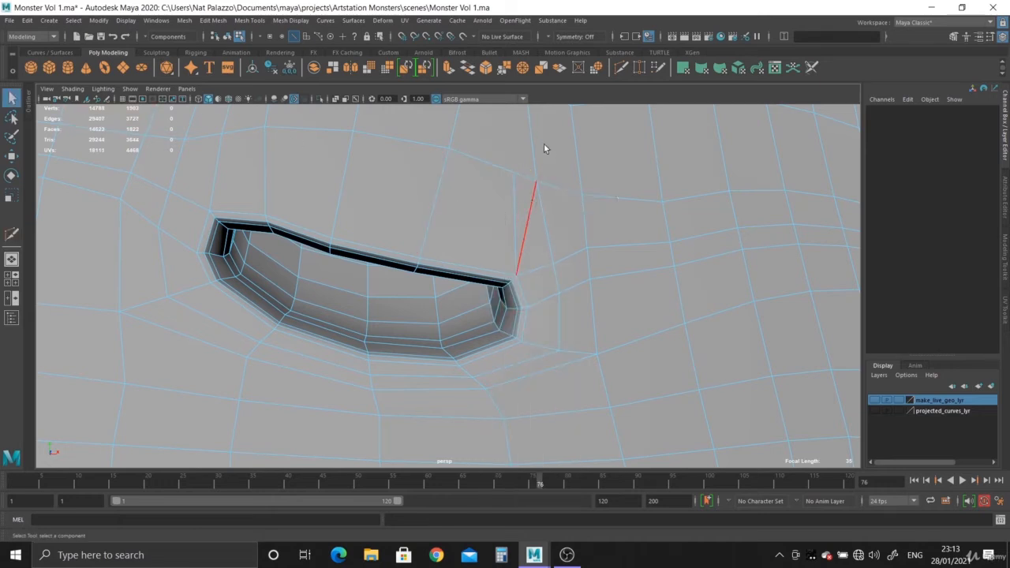
double_click(529, 209)
key(ctrl+Delete)
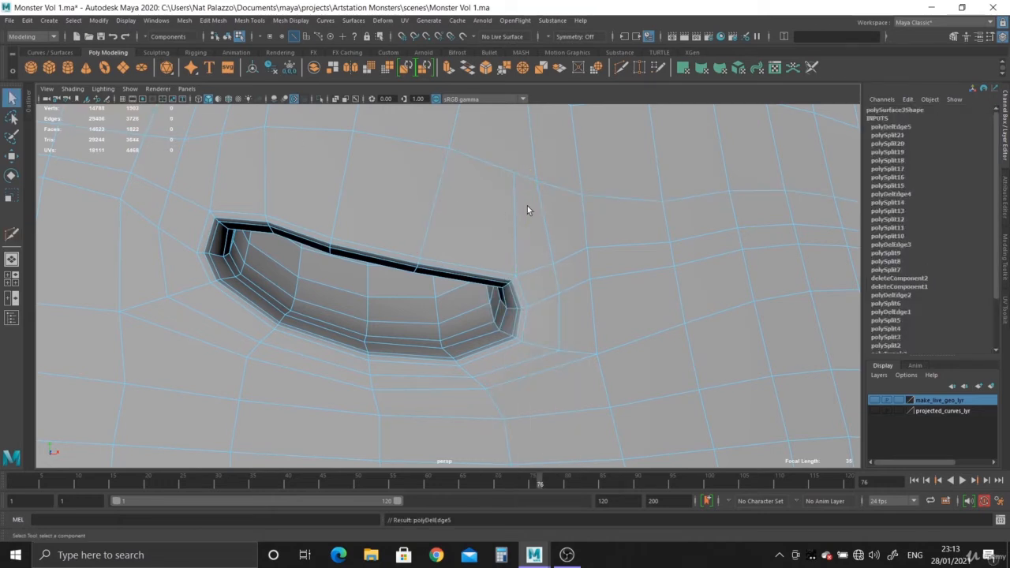
- Extend the vertical edge above the nostril's outer corner upward and continue it as a connected edge loop over the head
scroll(527, 206, down, 3)
click(500, 199)
alt+middle_drag(485, 161, 484, 230)
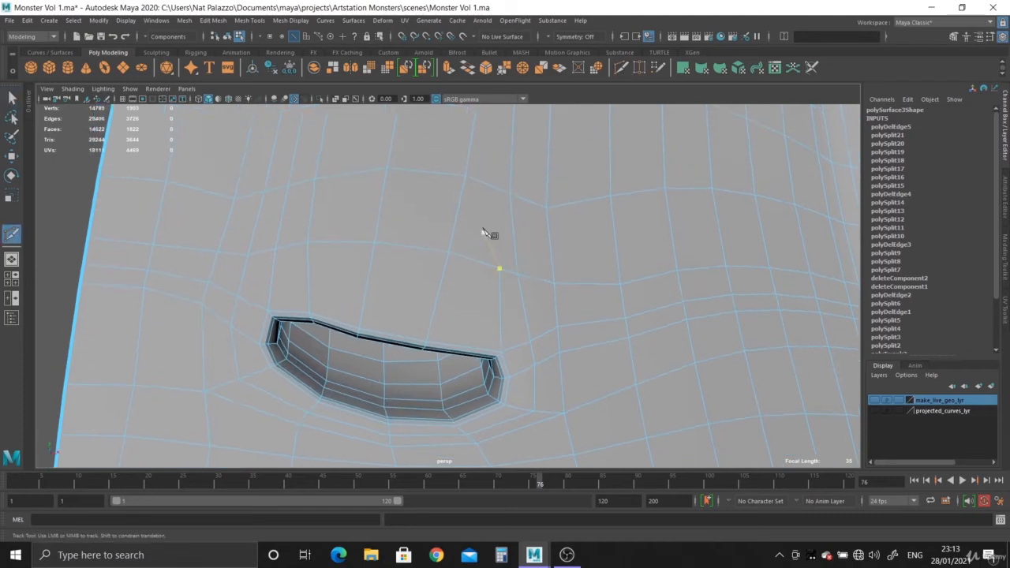
key(Return)
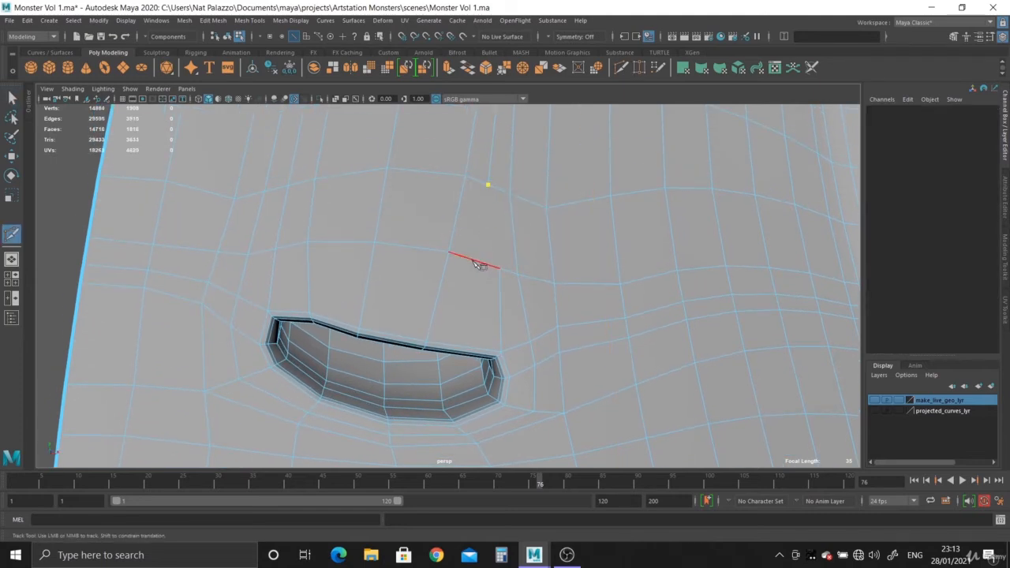
key(q)
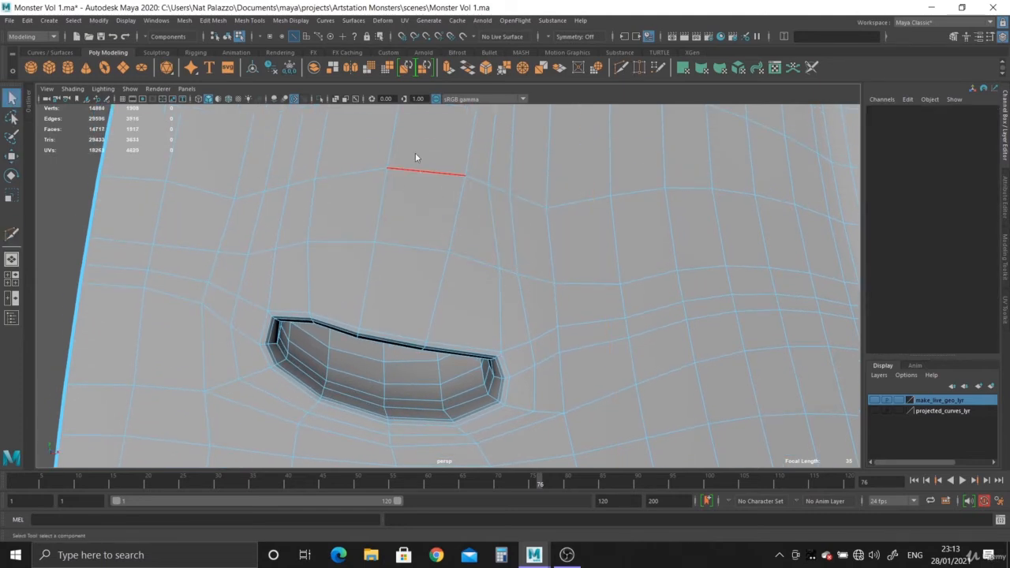
- Select the new edge loop rising from the nostril's outer corner and examine its path over the head and down to the mouth
alt+drag(495, 224, 592, 243)
alt+drag(564, 327, 473, 444)
alt+right_drag(473, 444, 675, 387)
alt+middle_drag(649, 355, 550, 181)
alt+right_drag(551, 182, 735, 371)
alt+middle_drag(735, 372, 638, 369)
alt+drag(511, 268, 555, 291)
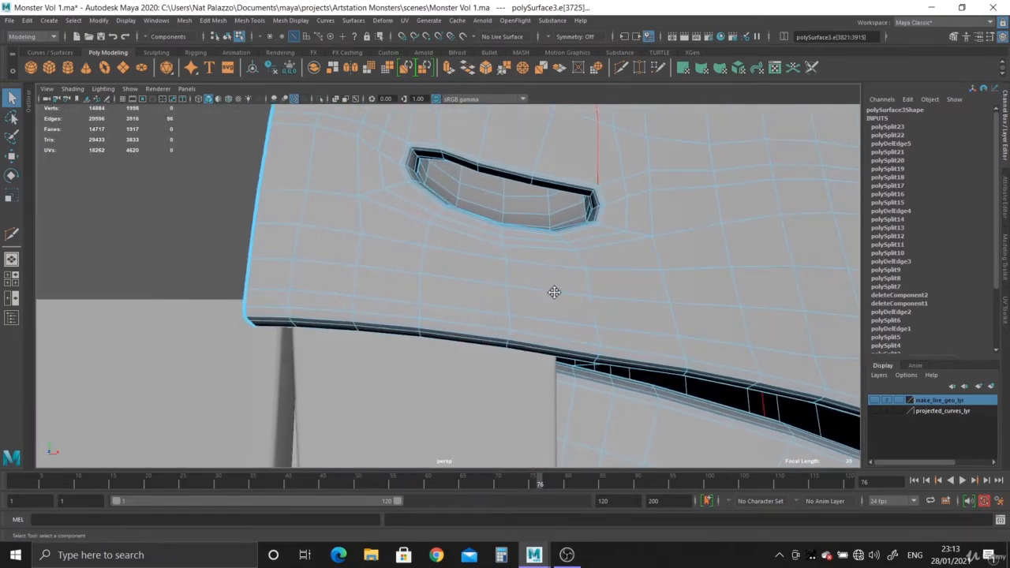
alt+middle_drag(567, 249, 490, 361)
alt+right_drag(485, 347, 554, 323)
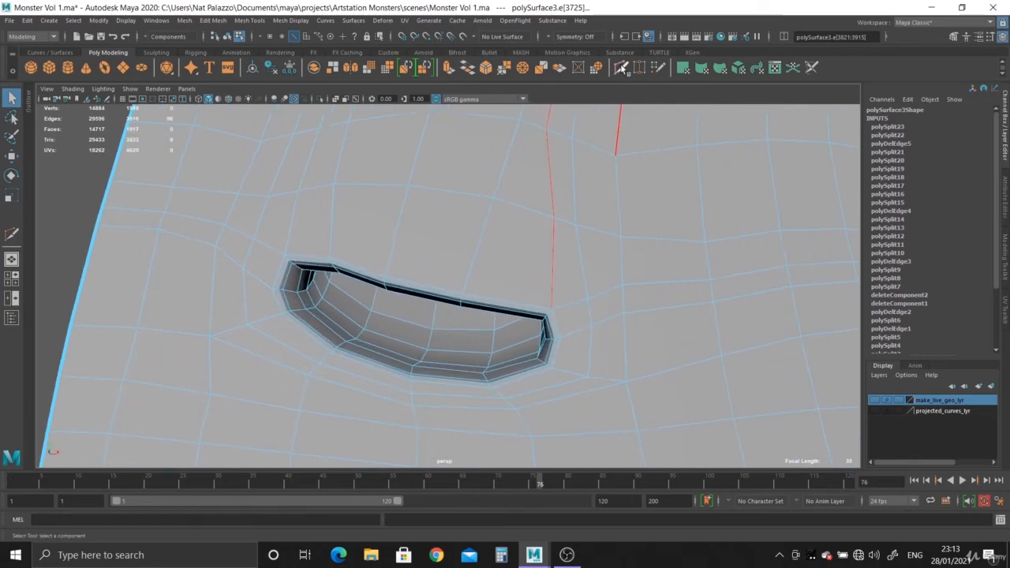
- Insert a horizontal edge loop just above the nostril, running across the face towards the eye
click(621, 68)
ctrl+click(561, 289)
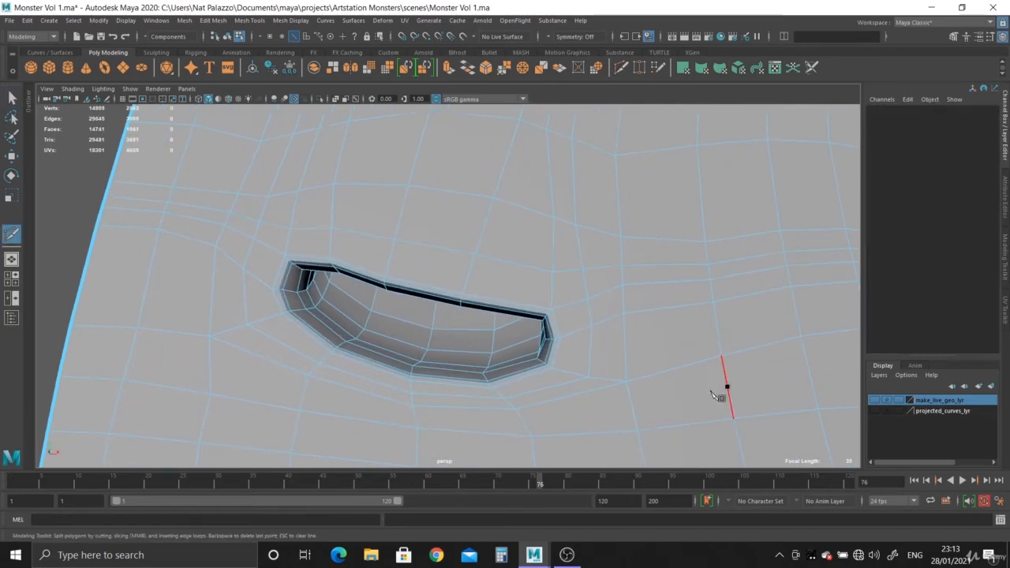
alt+right_drag(713, 392, 592, 328)
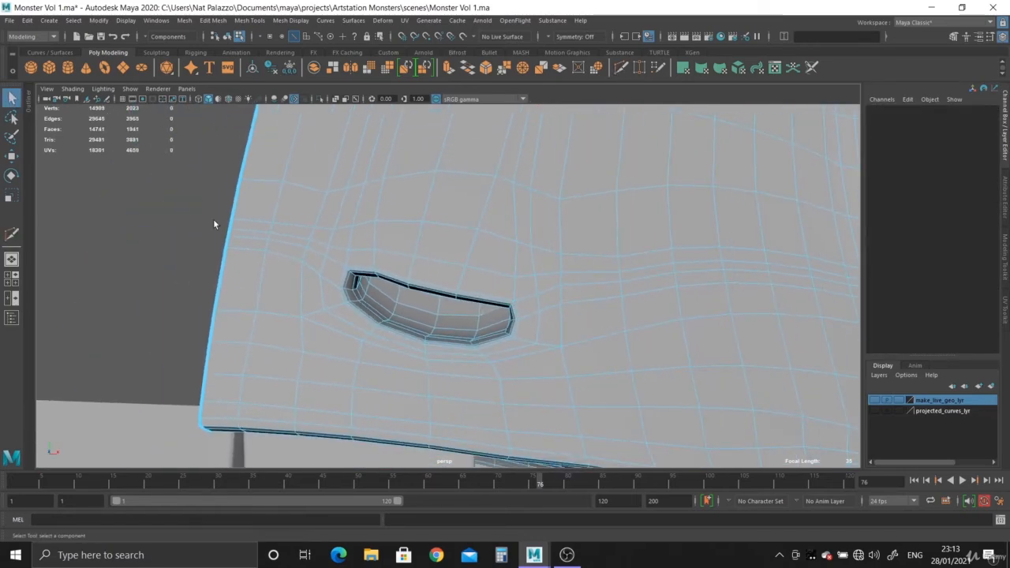
- Select the body half as an object and delete its construction history
alt+drag(256, 258, 283, 249)
right_drag(361, 207, 407, 181)
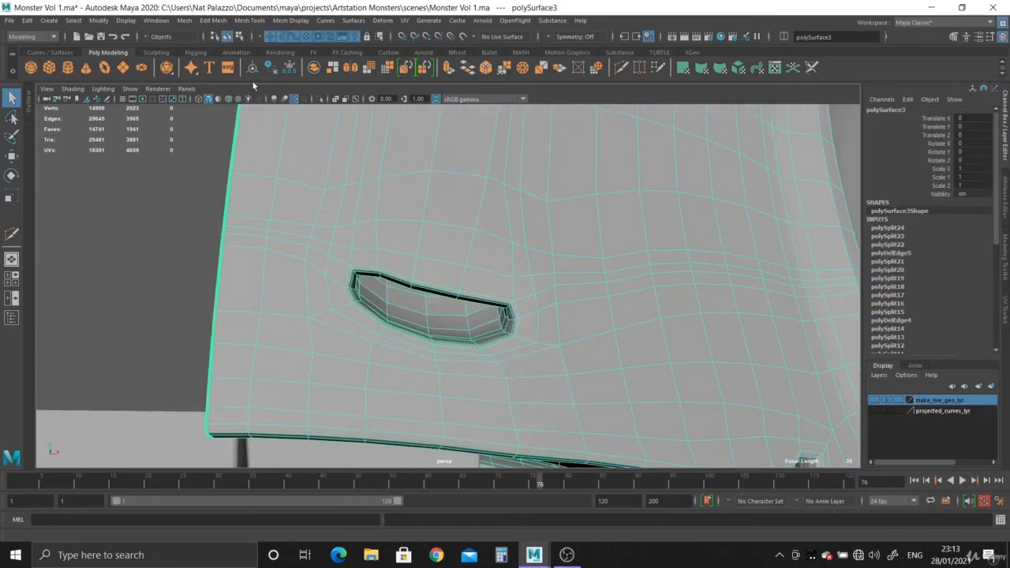
click(281, 70)
alt+right_drag(636, 332, 555, 325)
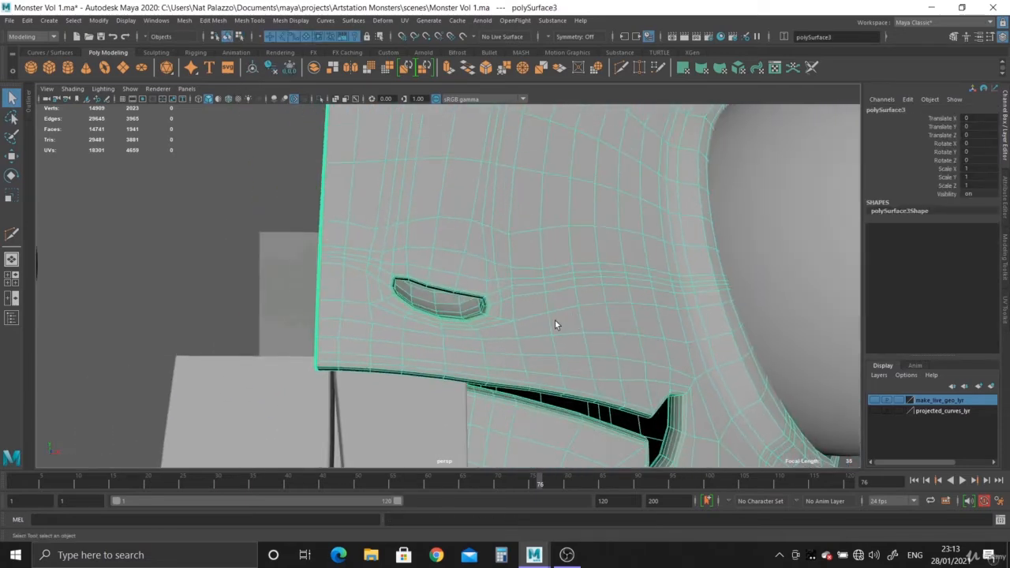
- Isolate the body half and examine the nostril, mouth and eye socket in smooth preview, ending back in the full unsmoothed scene
click(318, 98)
key(3)
click(255, 275)
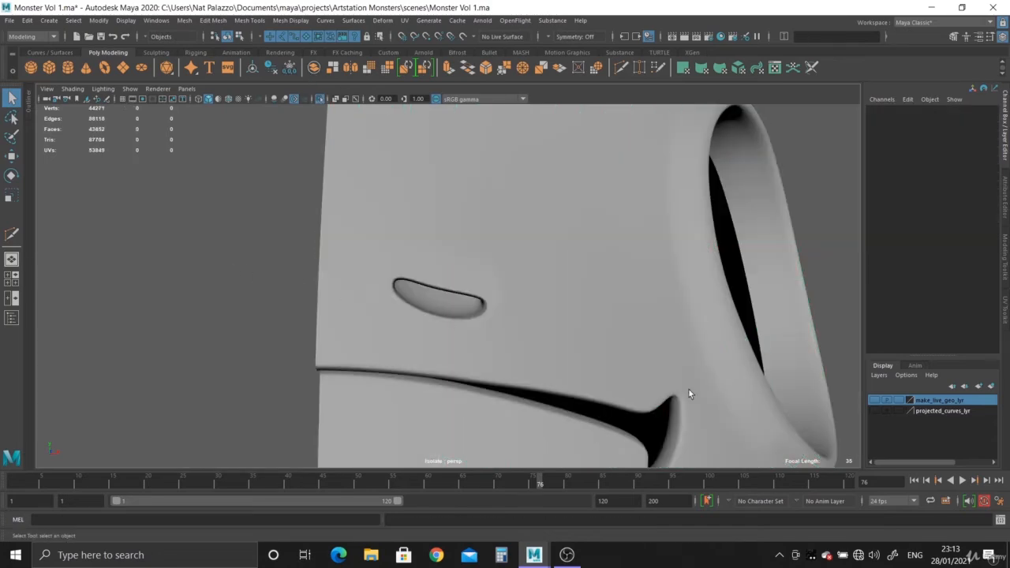
alt+drag(689, 394, 423, 270)
alt+drag(486, 300, 509, 386)
scroll(430, 331, up, 3)
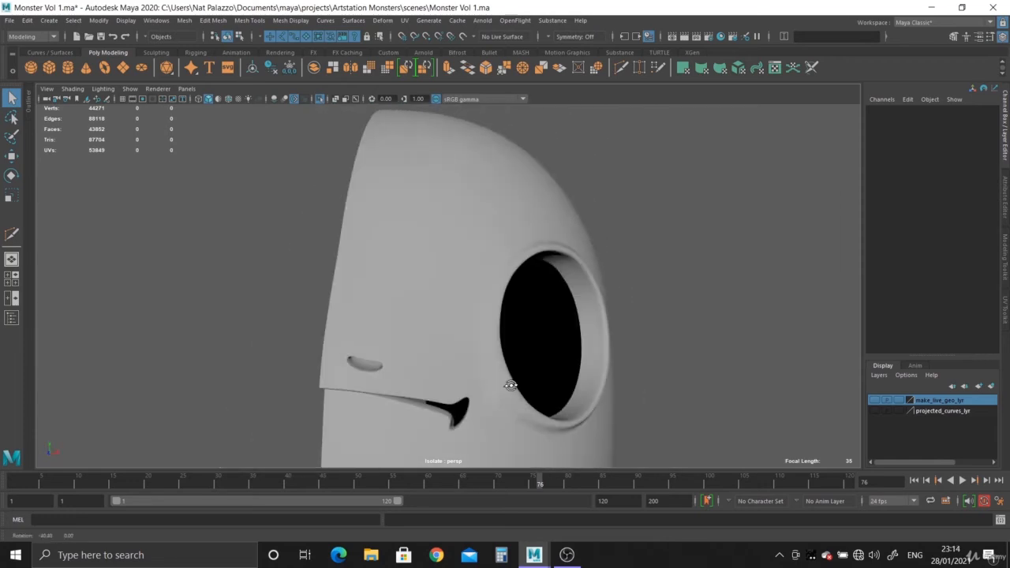
scroll(406, 312, up, 4)
click(407, 311)
key(1)
alt+drag(423, 303, 721, 403)
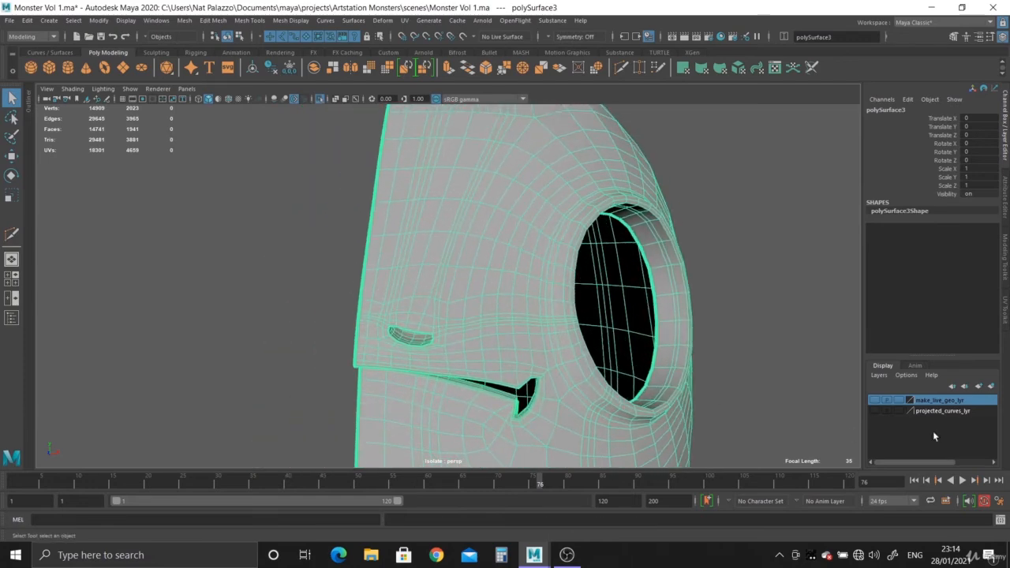
click(320, 98)
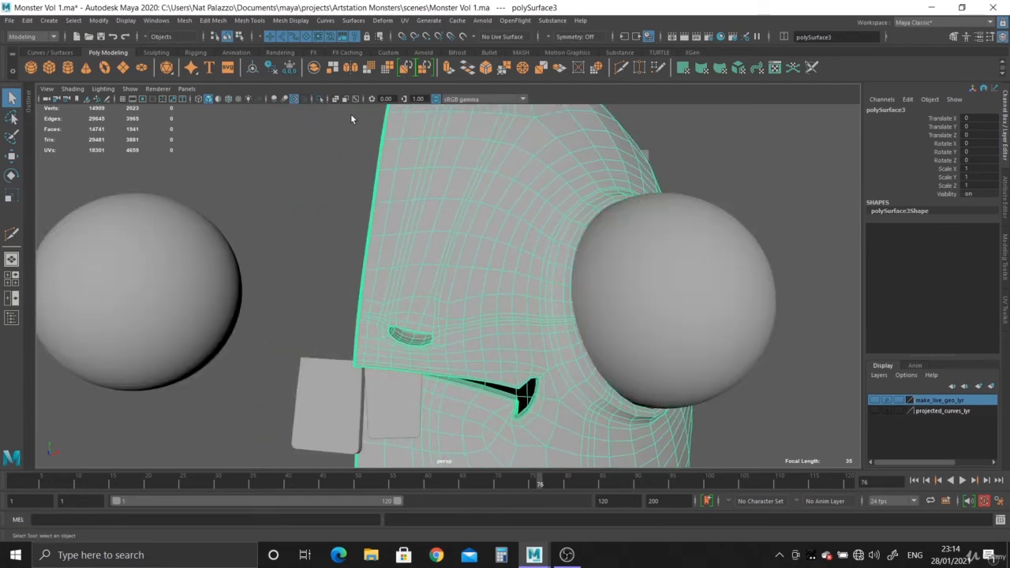
- Show the make_live_geo_lyr layer and make its pSphere4 mesh the live surface
click(875, 401)
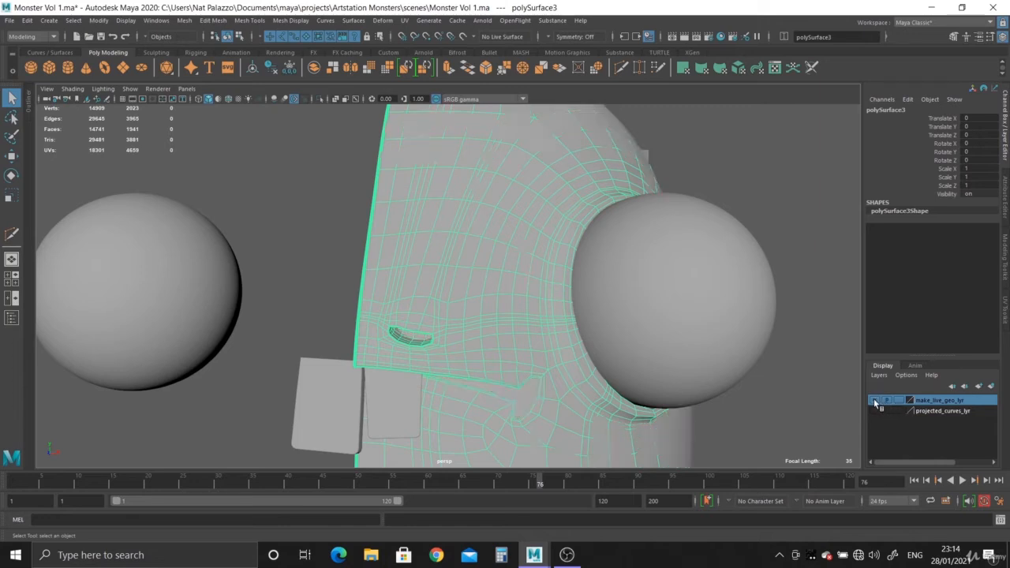
click(550, 155)
alt+drag(458, 237, 512, 229)
alt+middle_drag(511, 227, 517, 312)
alt+right_drag(519, 310, 416, 238)
key(w)
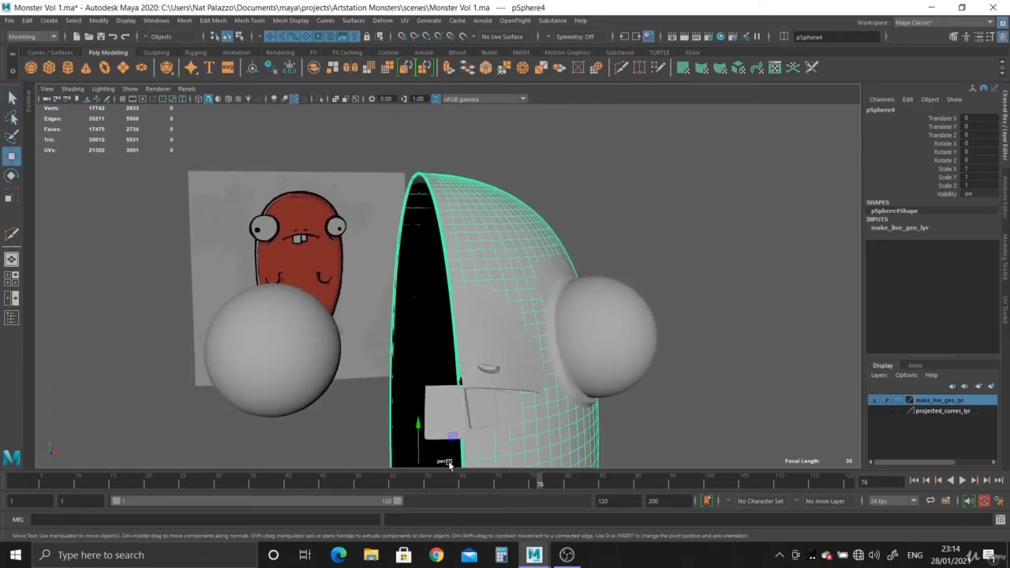
alt+drag(449, 461, 386, 361)
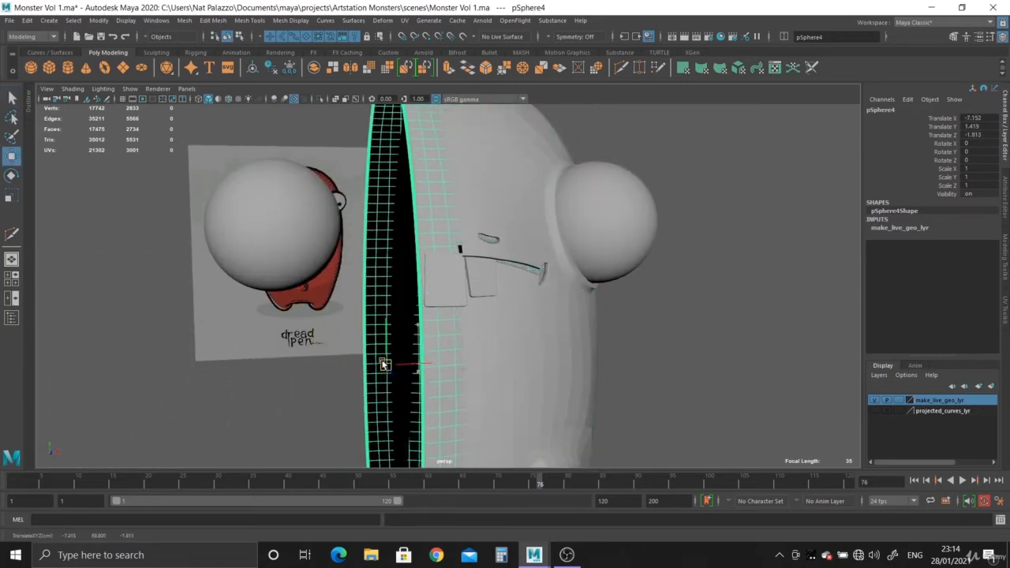
key(ctrl+z)
click(462, 37)
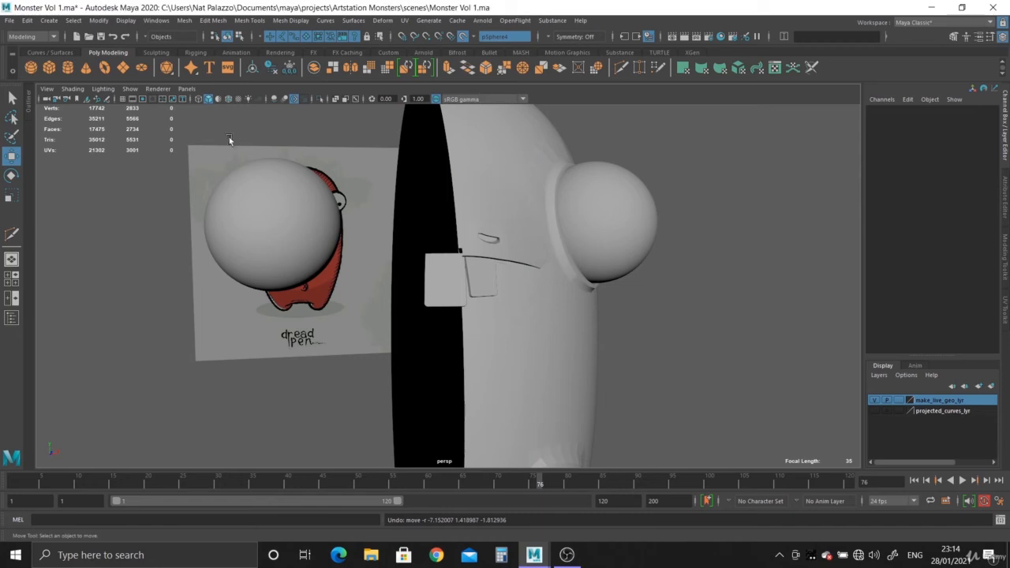
- Display wireframes on the shaded objects and start Quad Draw on the body half
click(228, 101)
click(599, 359)
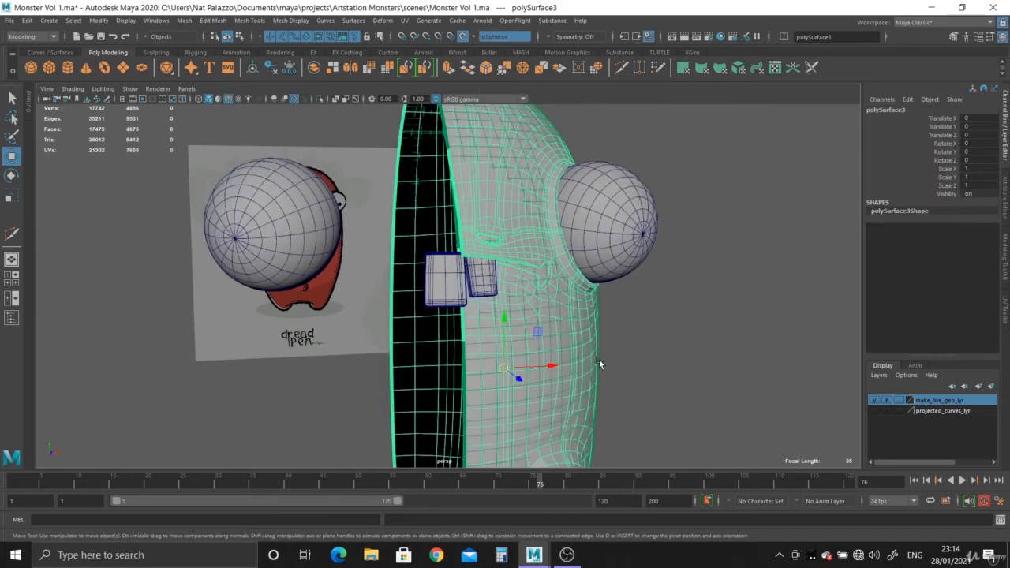
alt+drag(598, 359, 624, 104)
click(659, 67)
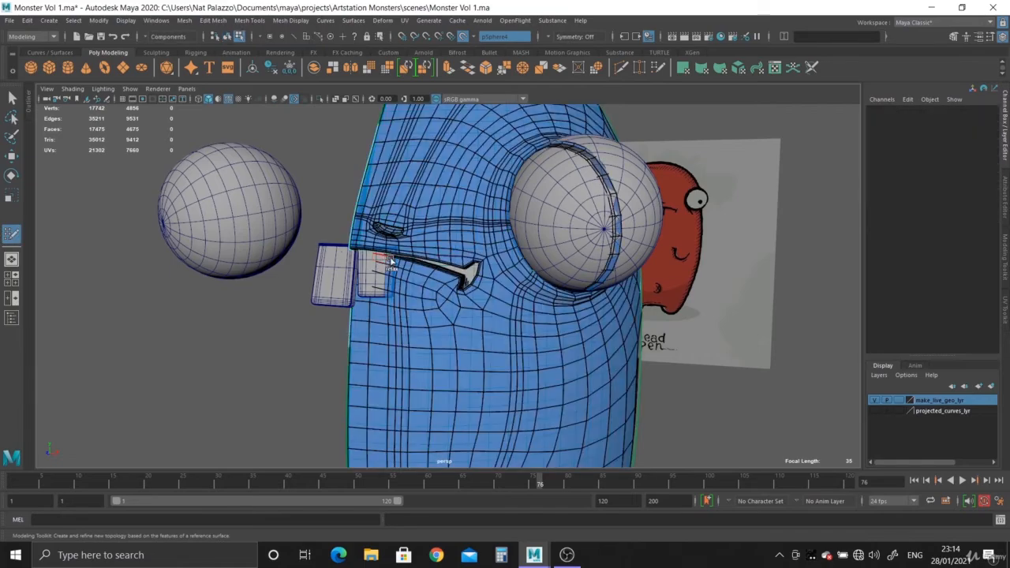
- Relax the topology above and around the nostril with Quad Draw, undoing the last stroke
alt+right_drag(391, 261, 435, 316)
alt+drag(435, 316, 375, 225)
alt+middle_drag(375, 225, 381, 298)
alt+right_drag(381, 297, 463, 356)
alt+middle_drag(462, 356, 415, 379)
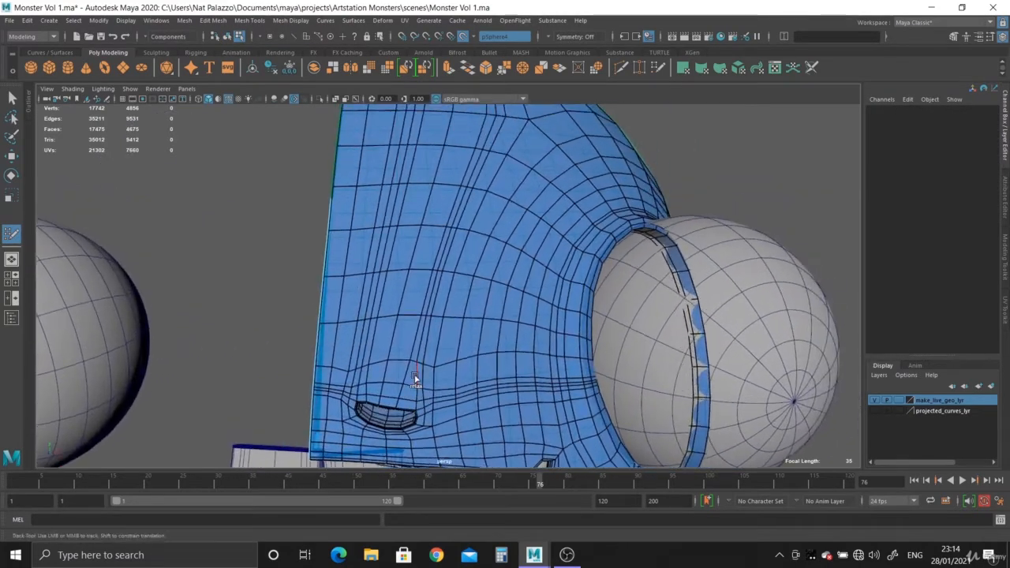
alt+right_drag(415, 379, 434, 380)
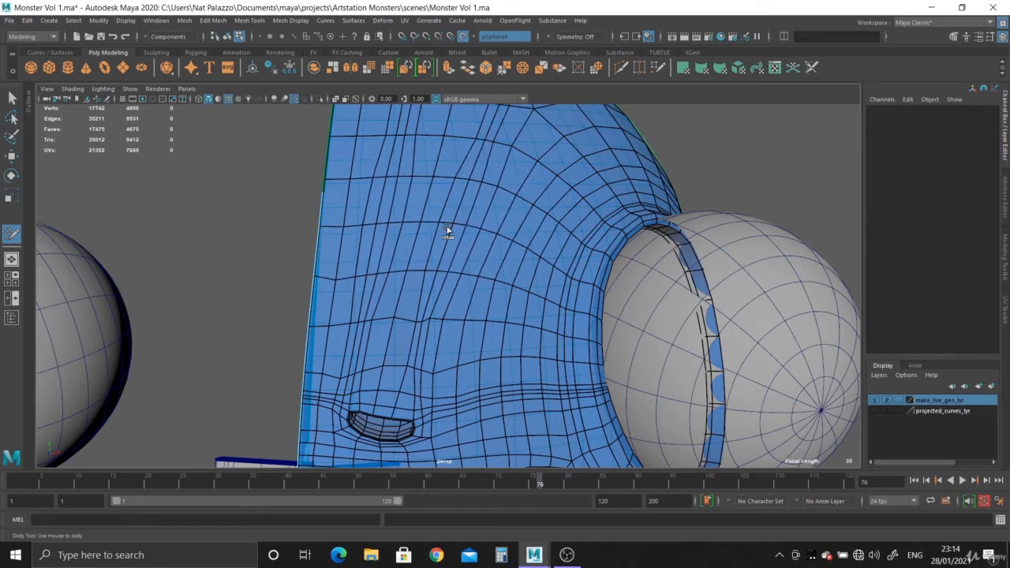
mouse_move(448, 229)
shift+mouse_down()
mouse_move(435, 331)
mouse_move(426, 315)
shift+mouse_up()
alt+middle_drag(449, 358, 467, 213)
alt+right_drag(468, 213, 559, 406)
alt+drag(560, 405, 419, 286)
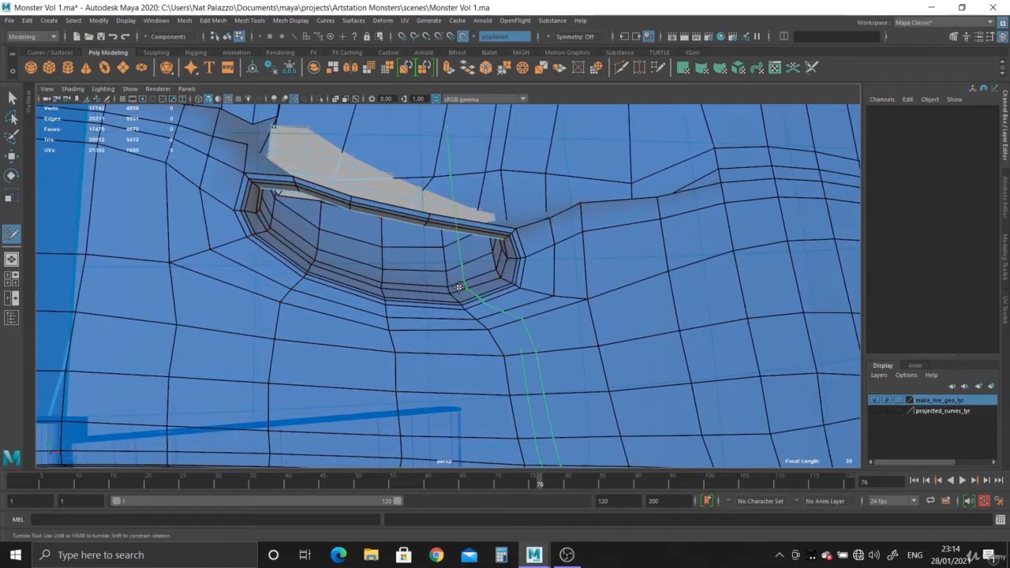
key(ctrl+z)
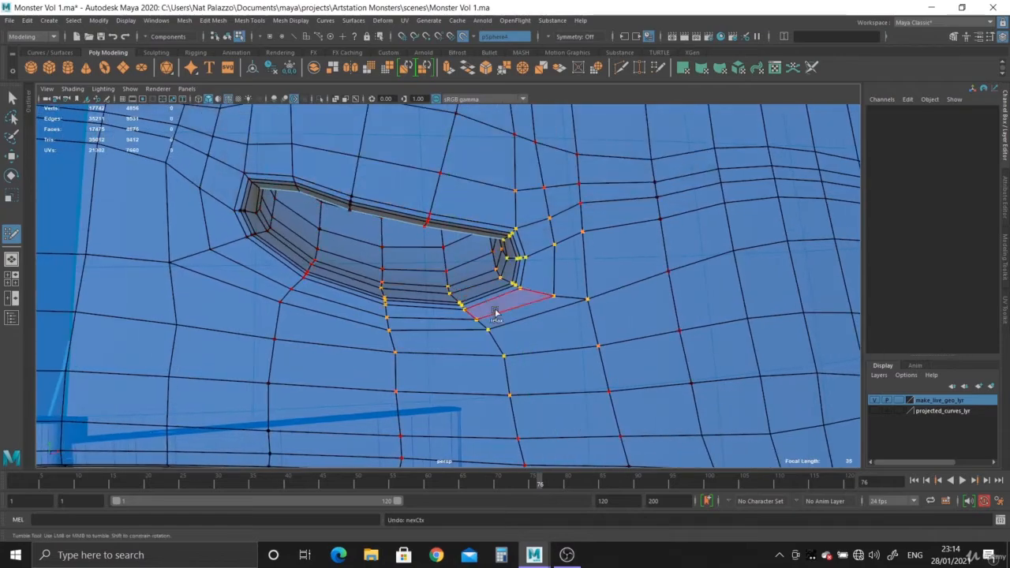
- Try to relax the faces between the nostril and the forehead
alt+right_drag(496, 314, 347, 227)
alt+drag(347, 228, 375, 267)
alt+right_drag(375, 266, 411, 264)
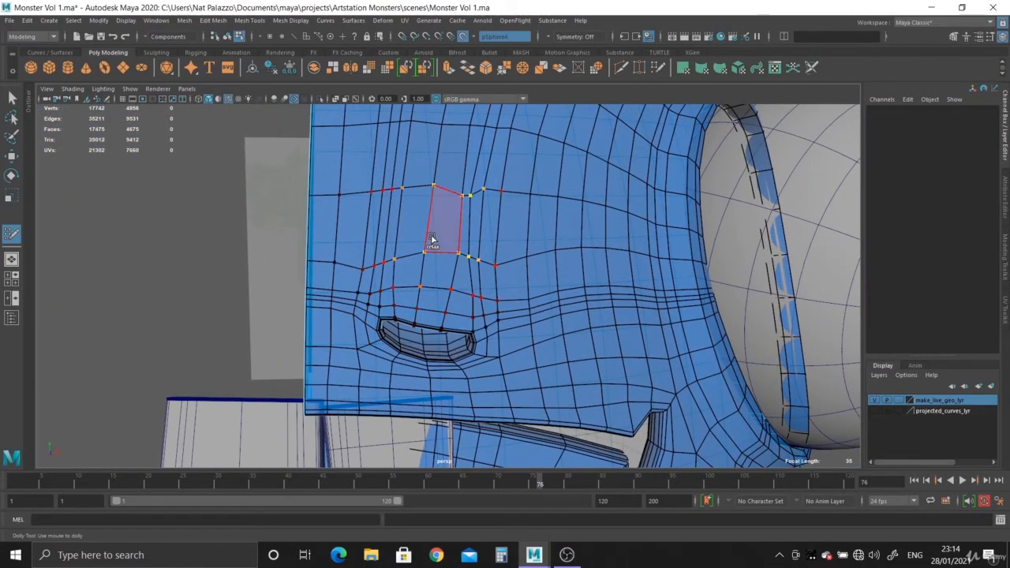
shift+drag(432, 238, 411, 239)
key(ctrl+z)
- Inspect the face mesh from inside the head behind the nostril and again from the front
alt+drag(542, 313, 523, 266)
scroll(576, 320, up, 5)
alt+middle_drag(577, 321, 332, 332)
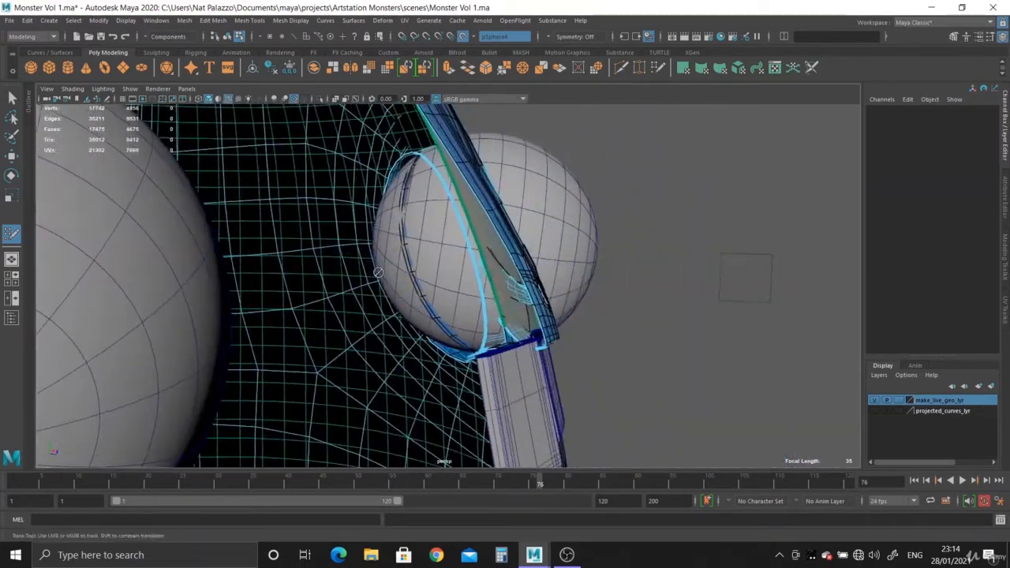
scroll(568, 371, up, 5)
alt+drag(578, 379, 683, 335)
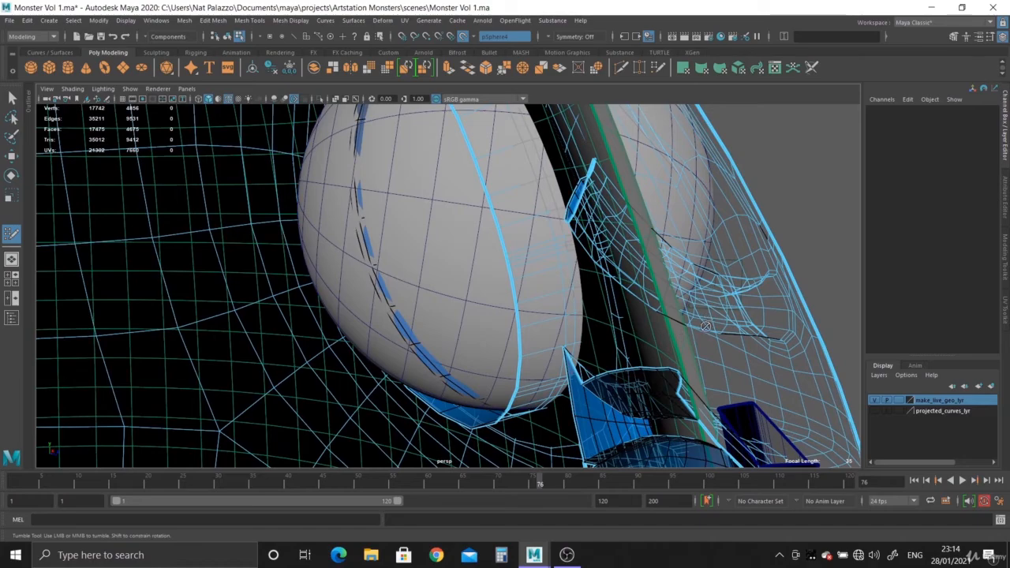
alt+drag(710, 367, 498, 318)
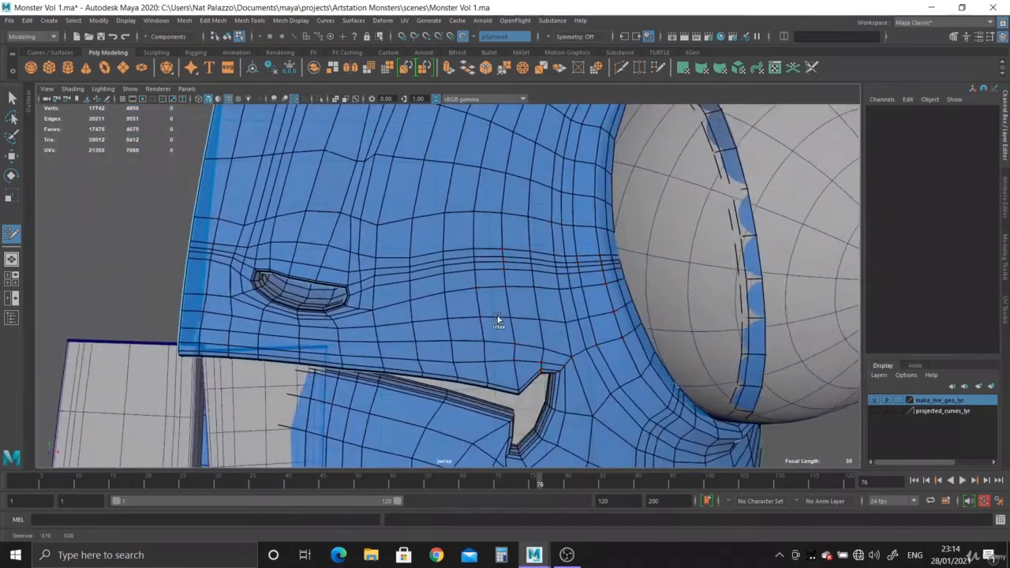
scroll(505, 325, up, 3)
scroll(507, 336, up, 3)
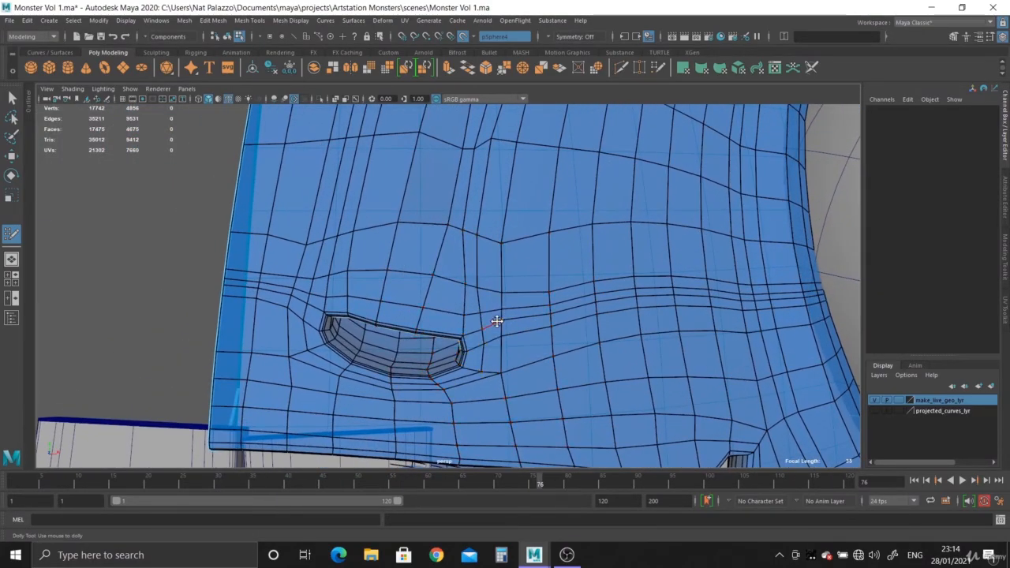
- Undo the last relax stroke above the nostril, leave Quad Draw and turn off the live surface
mouse_move(433, 253)
shift+mouse_down()
mouse_move(393, 234)
mouse_move(377, 276)
mouse_move(437, 234)
mouse_move(455, 280)
mouse_move(431, 251)
shift+mouse_up()
key(ctrl+z)
scroll(473, 255, up, 5)
scroll(55, 114, up, 1)
key(q)
alt+drag(562, 259, 467, 266)
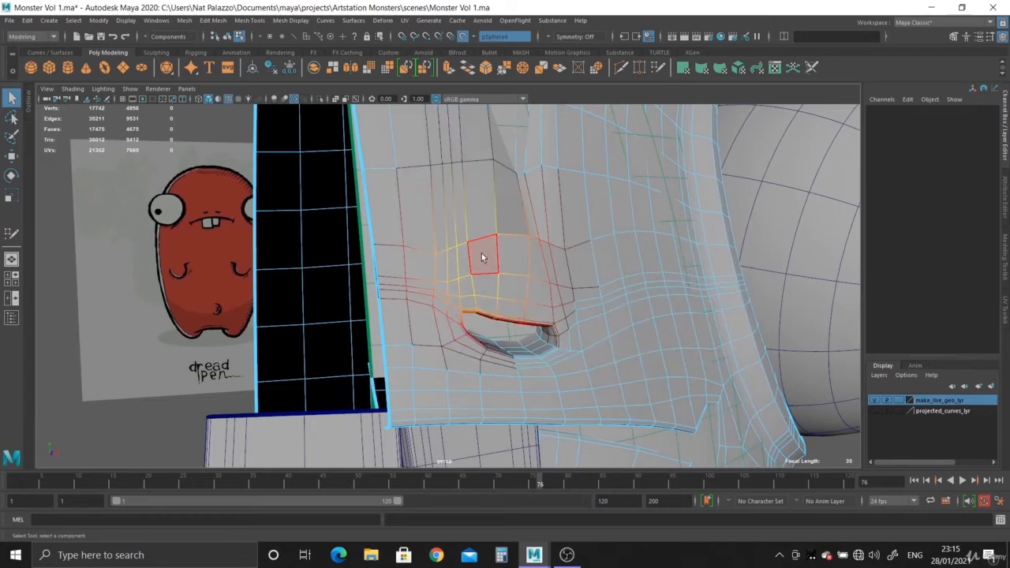
right_drag(481, 253, 463, 218)
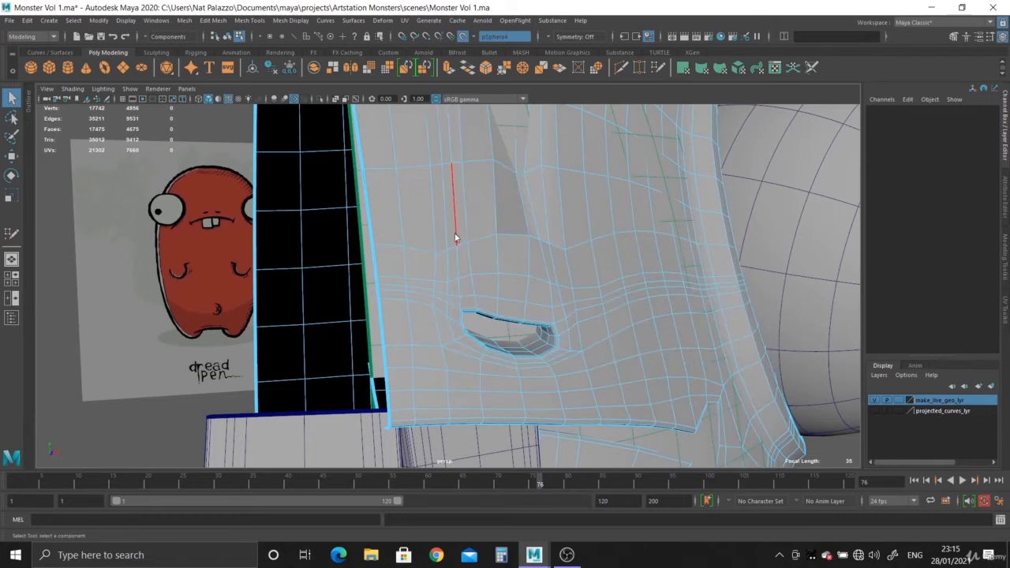
click(463, 37)
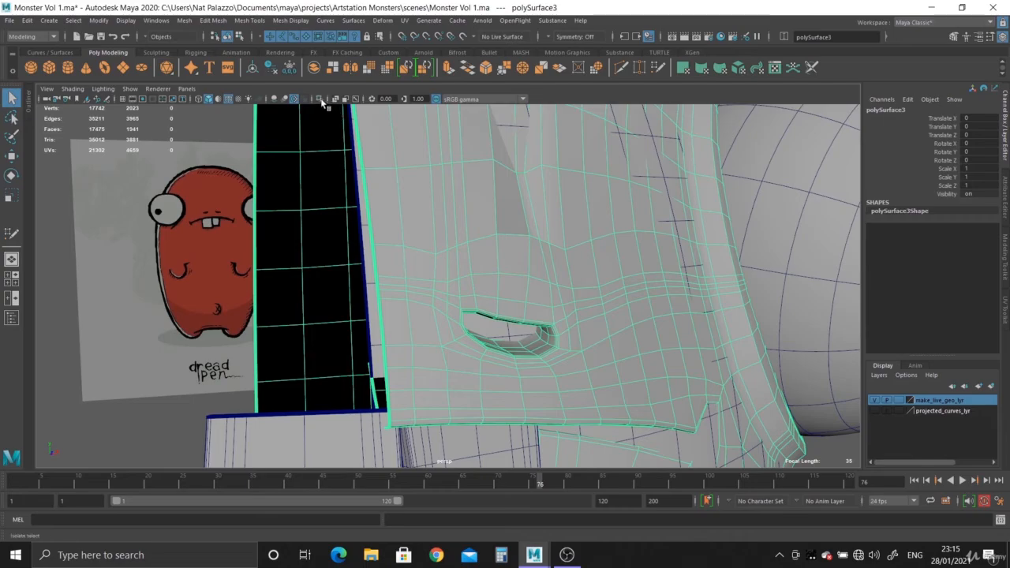
- Isolate the body half and inspect the nostril cavity from inside the head
click(321, 101)
alt+drag(458, 291, 566, 289)
alt+middle_drag(597, 278, 598, 380)
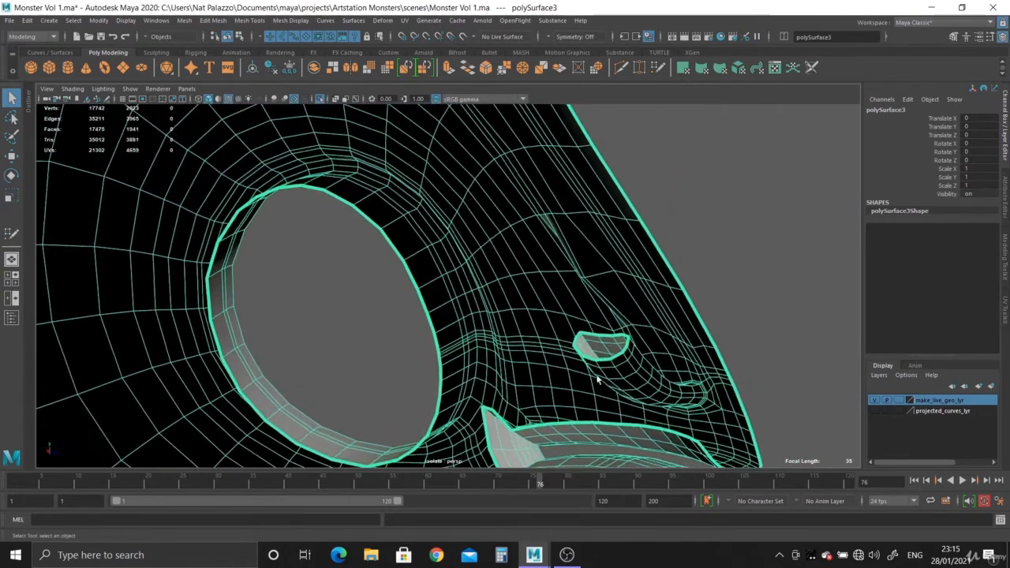
alt+right_drag(597, 374, 598, 225)
alt+drag(616, 276, 472, 320)
- Undo the live surface change and the earlier relaxing of the nostril area
key(ctrl+1)
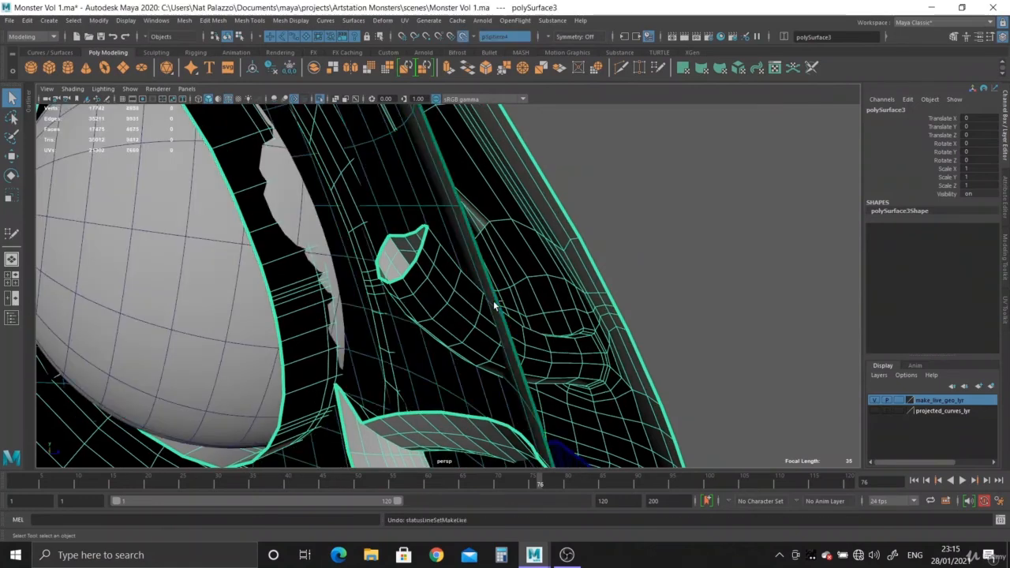
key(F10)
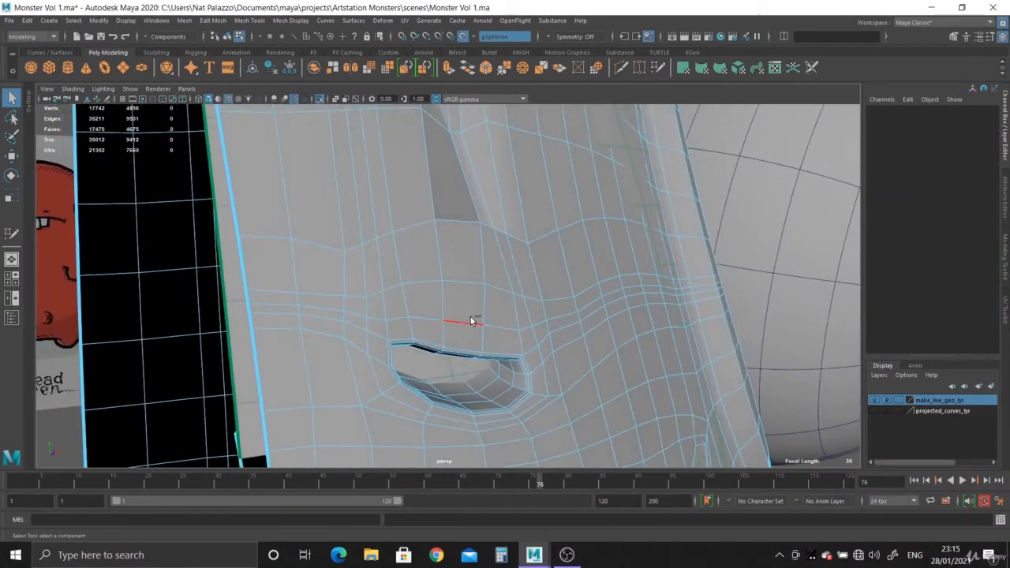
key(ctrl+z)
key(ctrl+z)
key(ctrl+z)
key(ctrl+z)
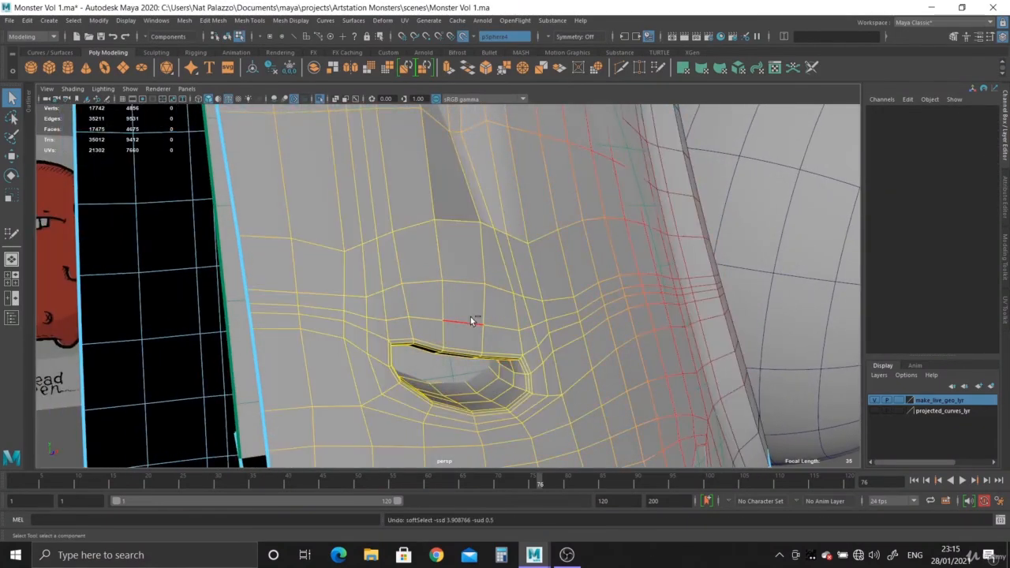
key(ctrl+z)
- Turn off the live surface and isolate the body half
right_drag(372, 203, 412, 189)
click(378, 215)
alt+drag(316, 158, 415, 259)
click(322, 101)
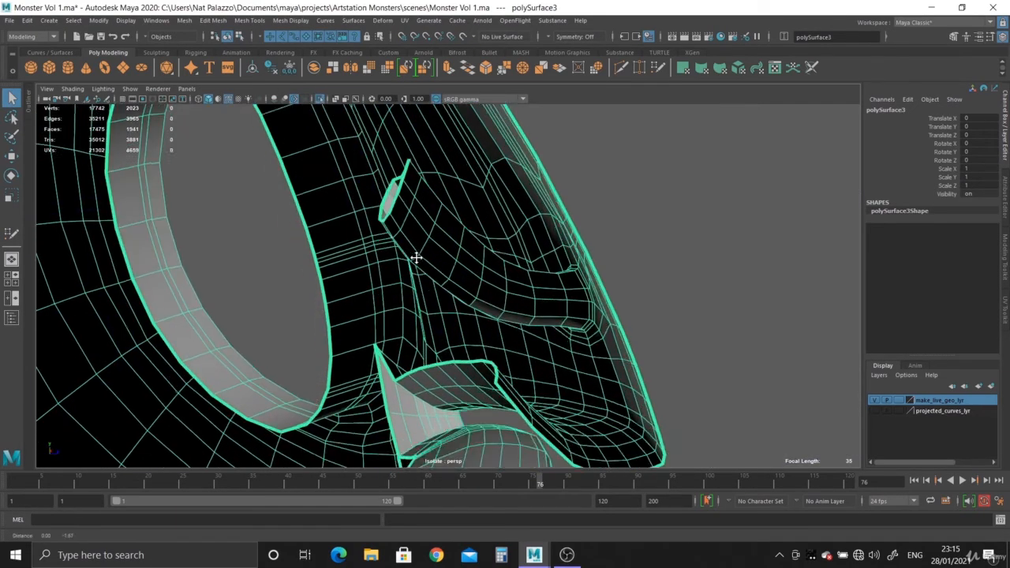
- Select the edge loop running around the inside of the nostril's rim
alt+right_drag(415, 260, 550, 321)
alt+drag(550, 320, 468, 347)
alt+right_drag(469, 347, 559, 316)
right_click(564, 269)
right_drag(564, 269, 414, 269)
double_click(560, 245)
alt+drag(413, 269, 466, 313)
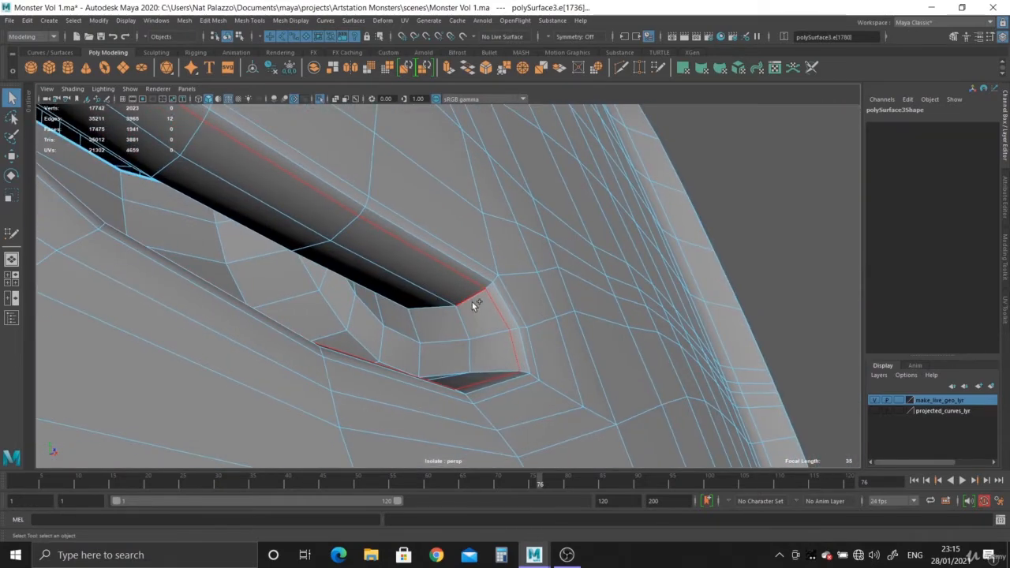
- Detach the mesh along the nostril's inner edge loop and separate the nostril interior from the body half
shift+right_drag(472, 302, 472, 342)
shift+right_drag(474, 393, 473, 464)
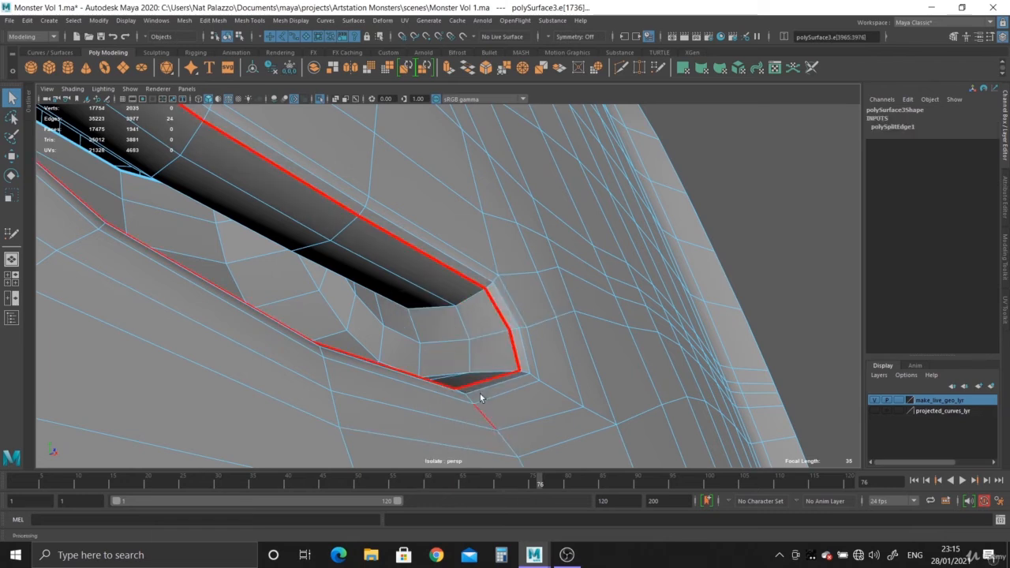
right_drag(401, 282, 423, 310)
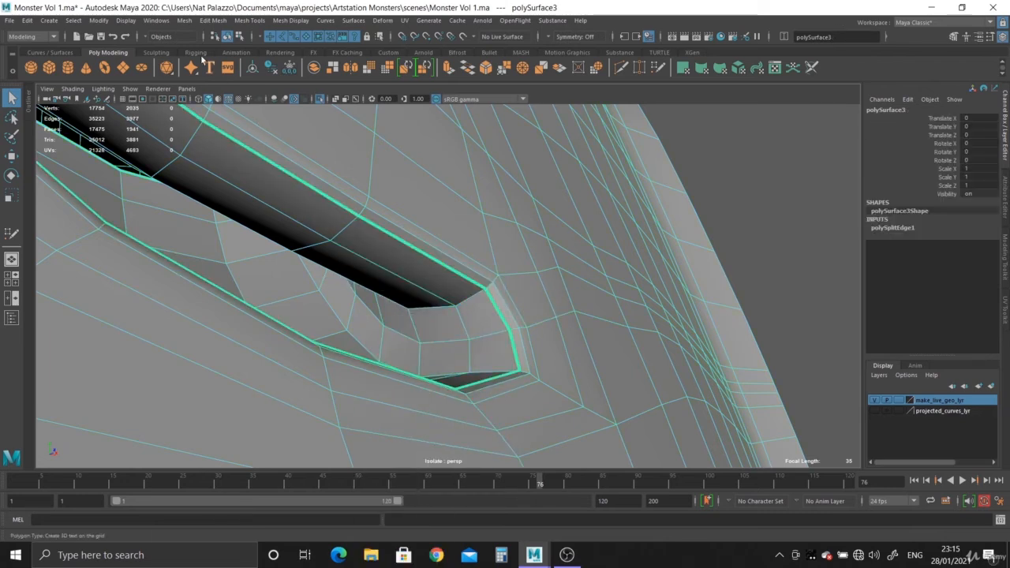
click(186, 21)
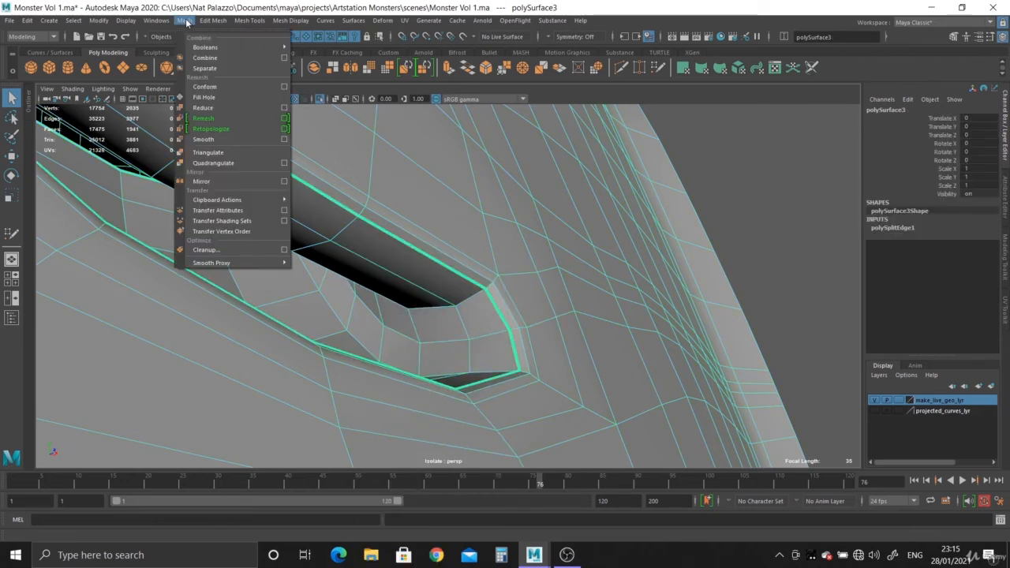
click(204, 68)
right_drag(289, 229, 322, 254)
- Ungroup the separated pieces from polySurface3 and delete their construction history
key(Up)
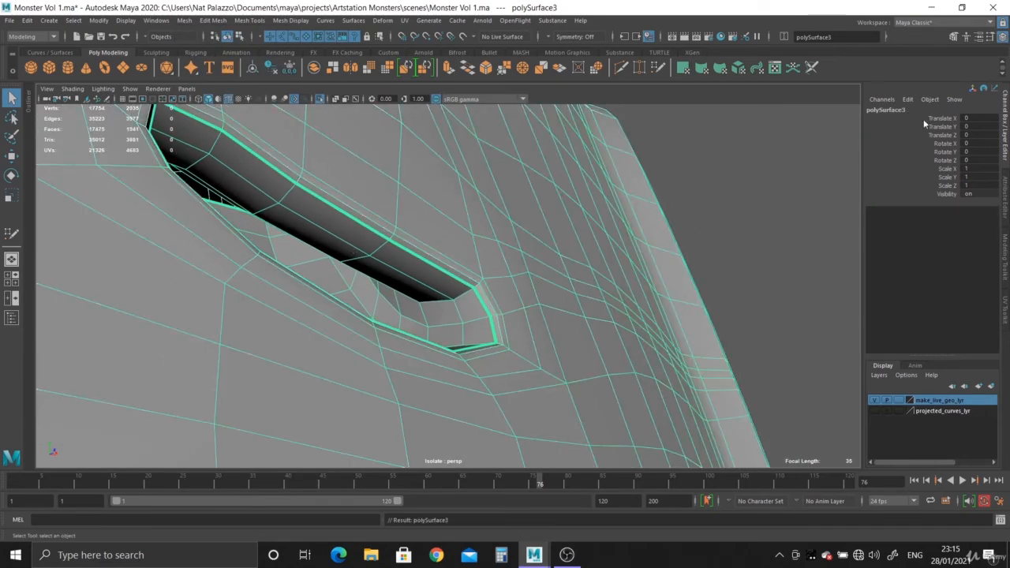
click(27, 23)
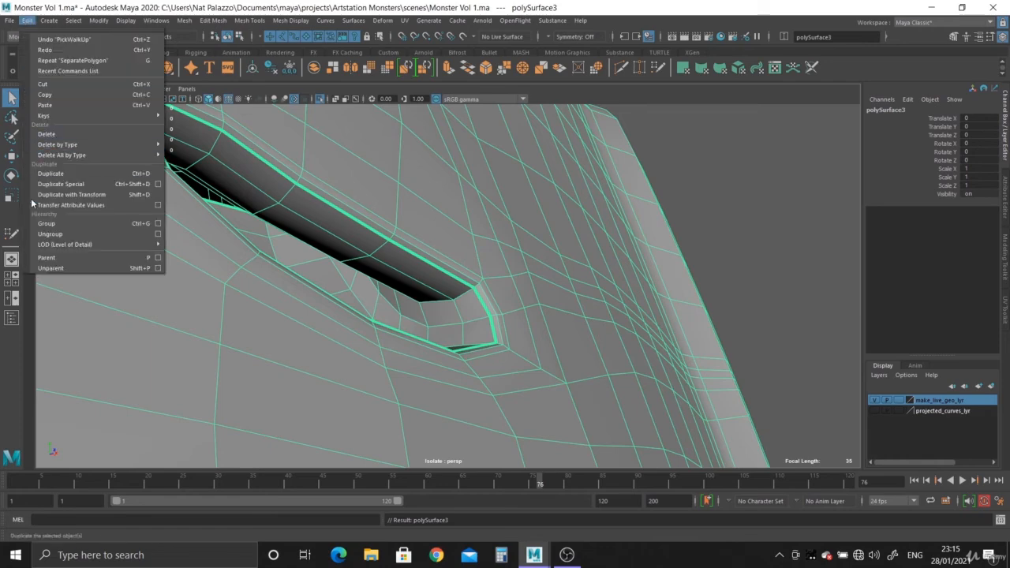
click(40, 236)
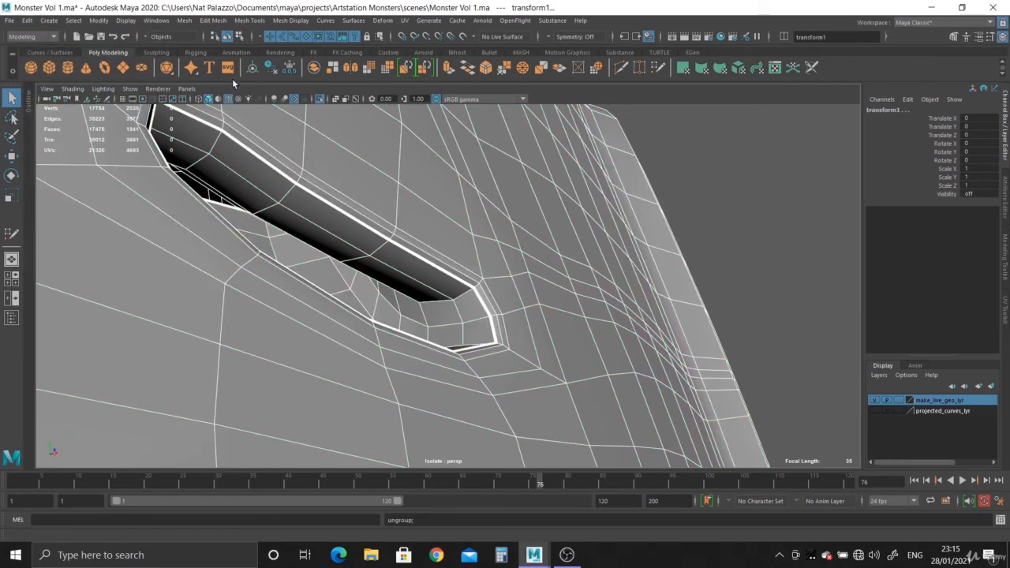
click(272, 69)
- Delete the nostril interior piece and take the remaining body half out of isolation
right_drag(343, 235, 337, 243)
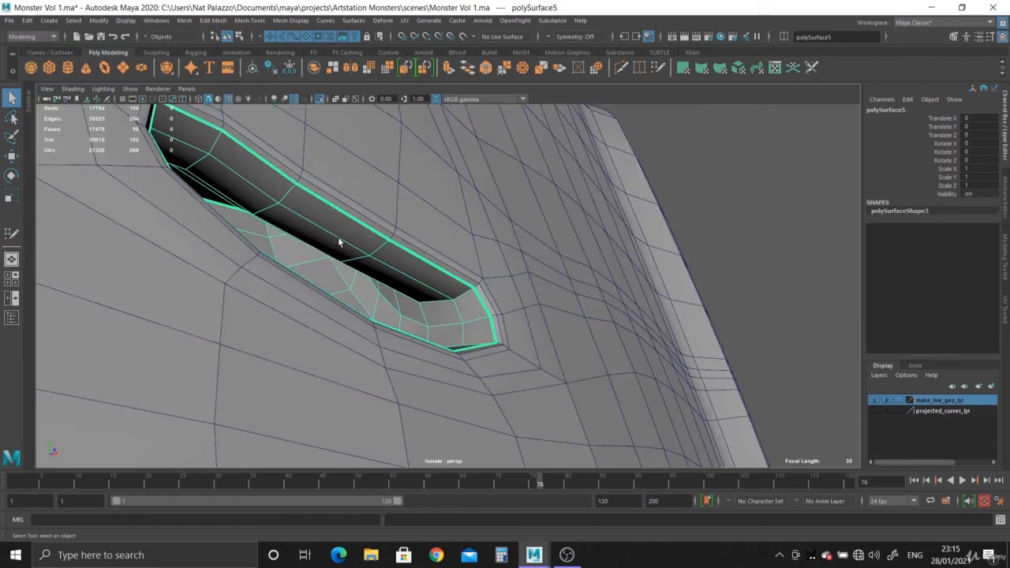
key(Delete)
click(451, 301)
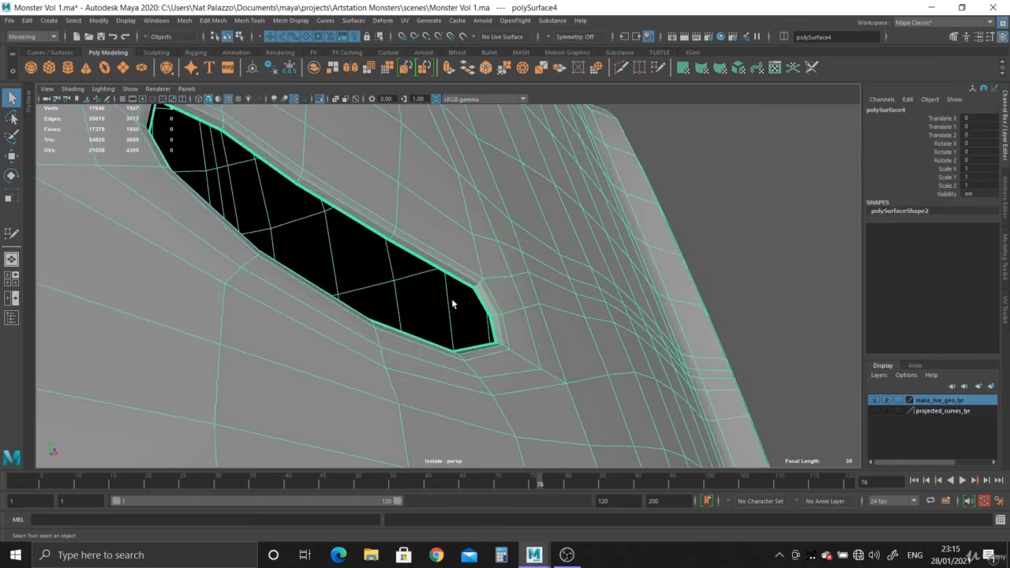
alt+right_drag(451, 301, 202, 182)
alt+drag(202, 182, 467, 308)
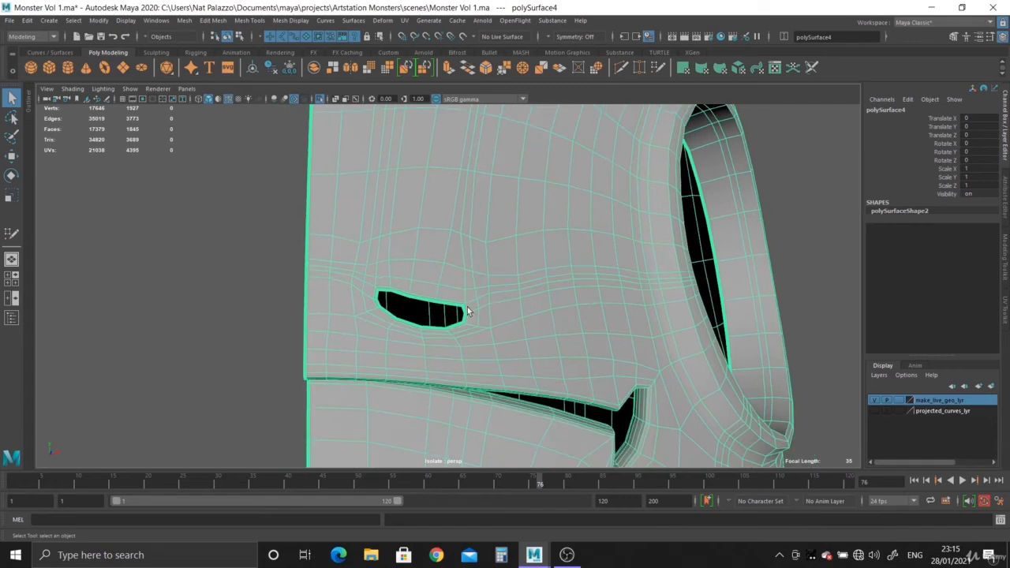
click(320, 99)
- Make the original body shape pSphere4 the live surface and select the body half polySurface4
scroll(552, 323, down, 4)
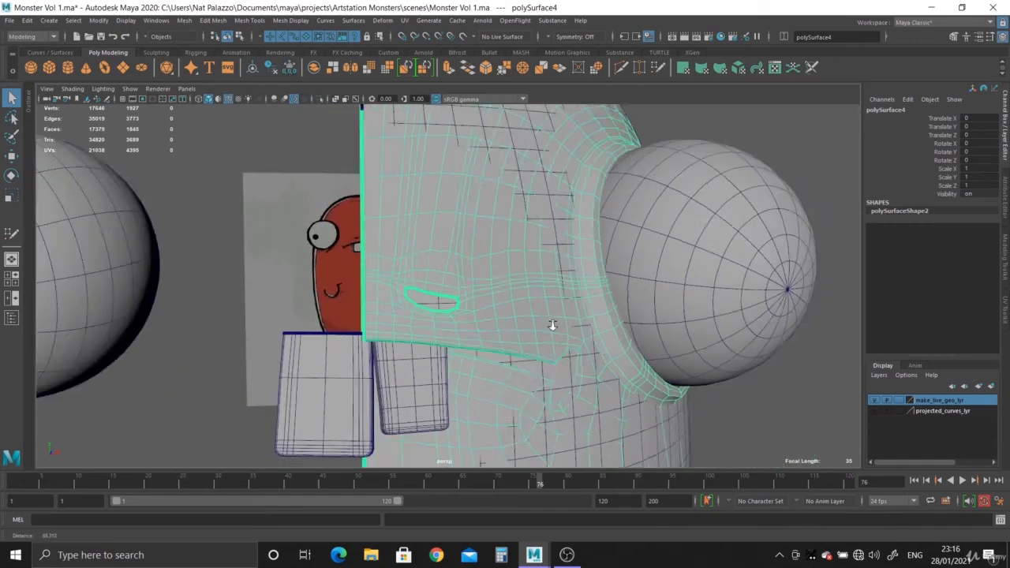
alt+drag(552, 323, 424, 253)
alt+middle_drag(424, 252, 426, 414)
scroll(339, 244, up, 2)
click(340, 246)
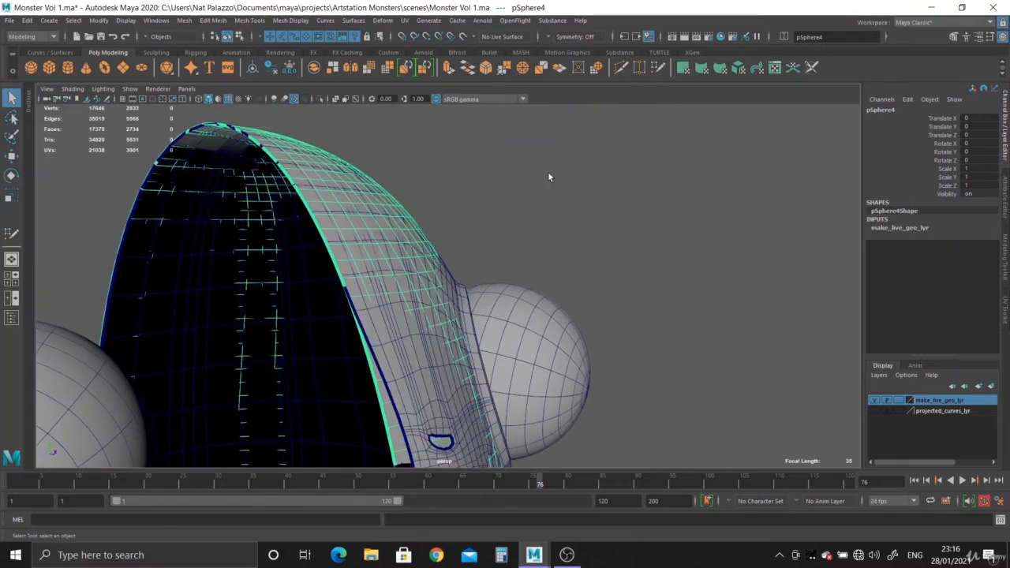
click(462, 37)
alt+drag(541, 277, 460, 250)
click(453, 254)
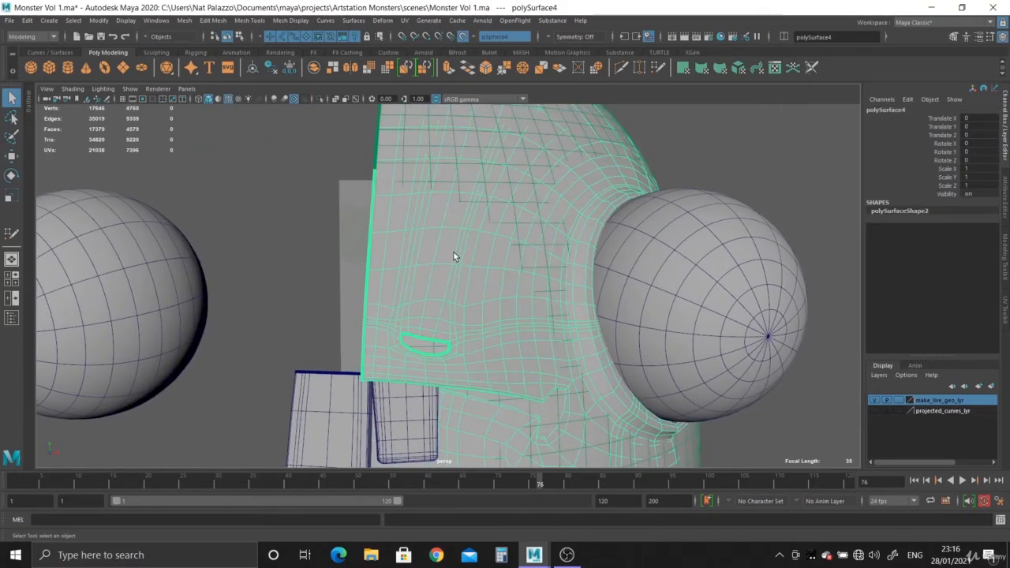
- Try relaxing the topology above the nostril with Quad Draw and inspect the body half from the inside
click(657, 68)
alt+right_drag(469, 243, 514, 340)
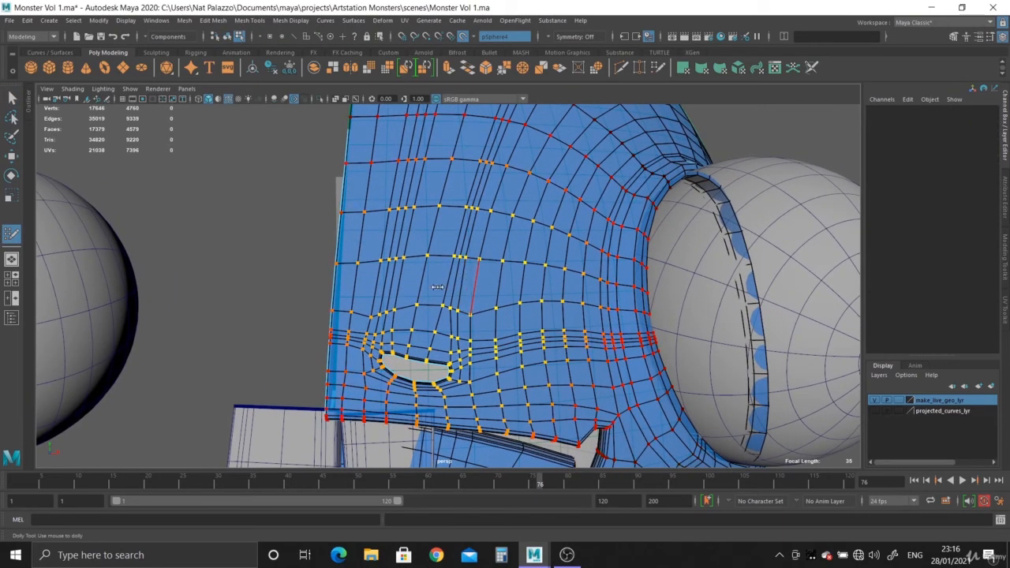
drag(437, 287, 261, 287)
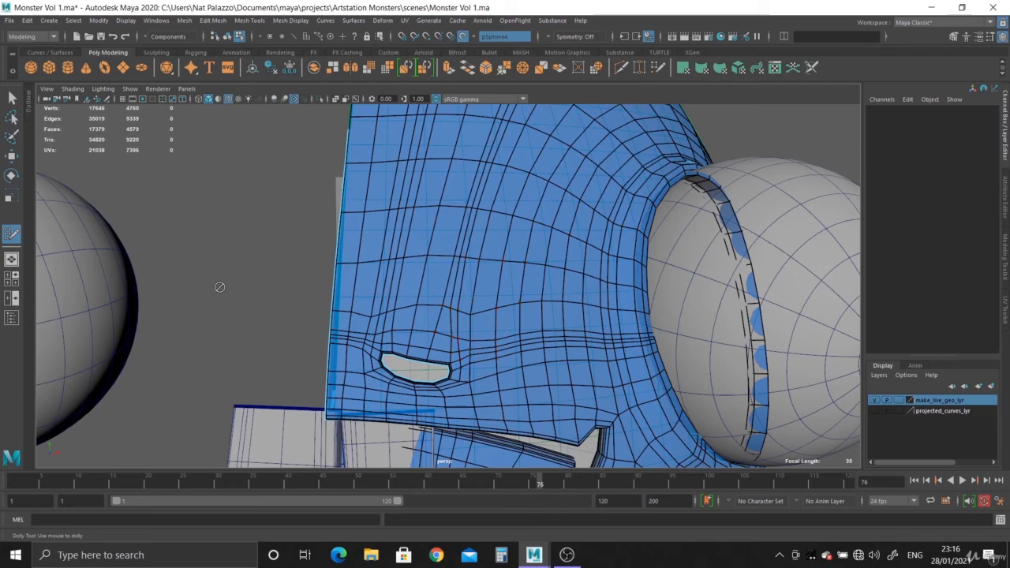
mouse_move(466, 298)
shift+mouse_down()
mouse_move(433, 277)
mouse_move(423, 288)
shift+mouse_up()
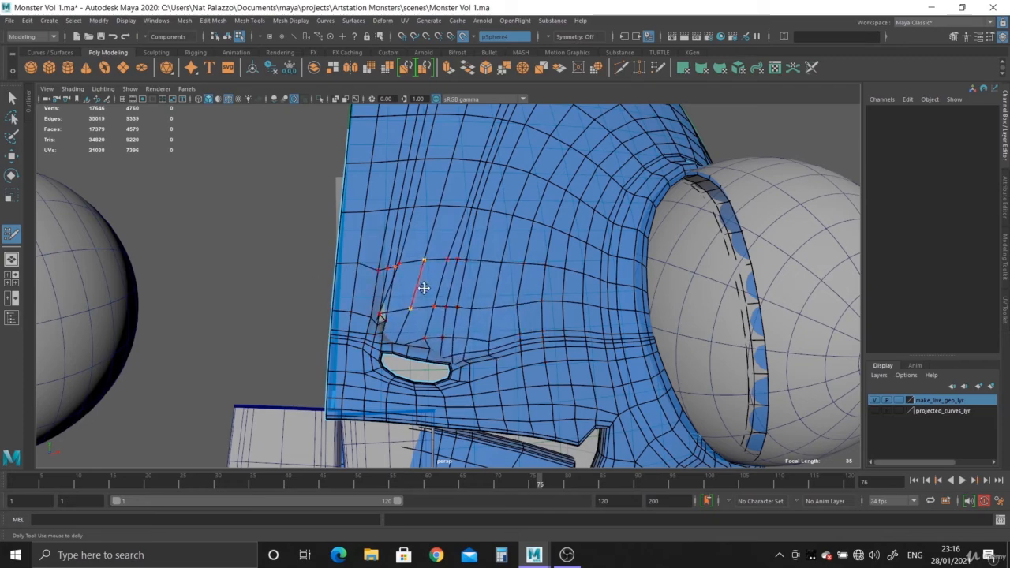
alt+right_drag(442, 311, 508, 374)
alt+drag(508, 374, 357, 284)
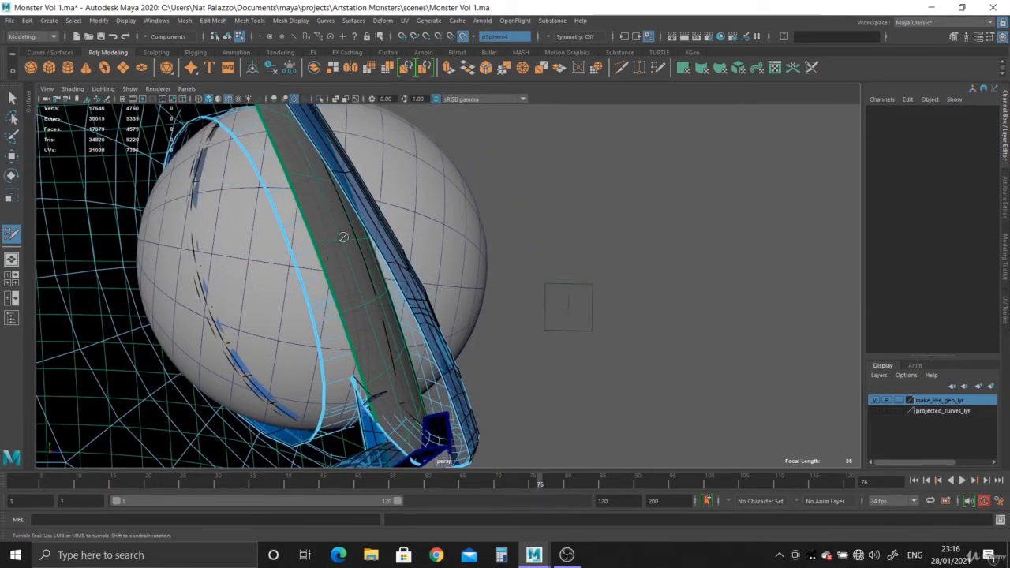
alt+drag(344, 237, 251, 220)
click(13, 97)
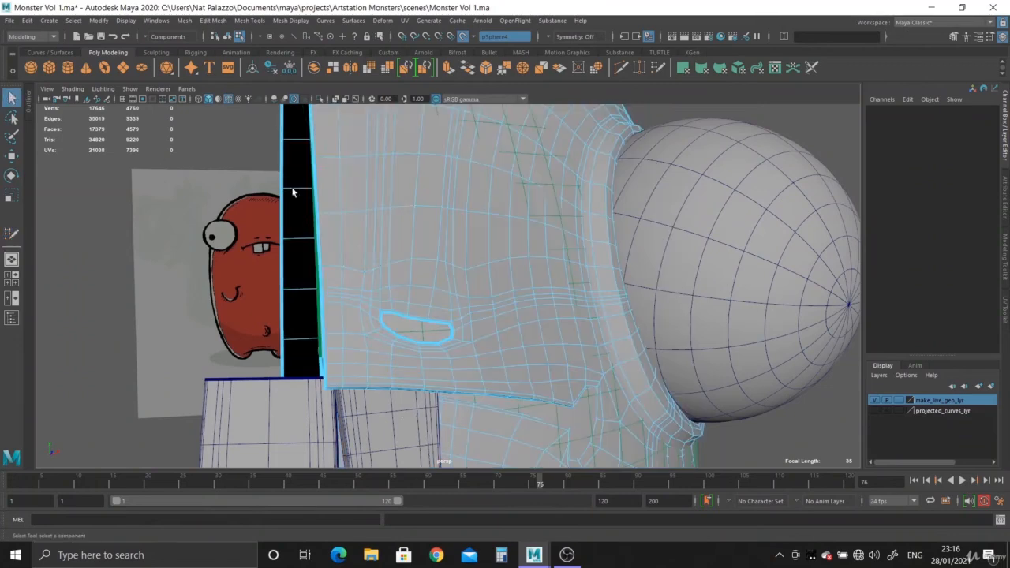
- Turn off the live surface and hide the make_live_geo_lyr layer
key(b)
right_drag(394, 208, 451, 180)
alt+drag(363, 223, 426, 227)
click(463, 38)
click(383, 299)
alt+right_drag(528, 341, 418, 251)
alt+drag(418, 251, 408, 302)
alt+middle_drag(408, 302, 406, 339)
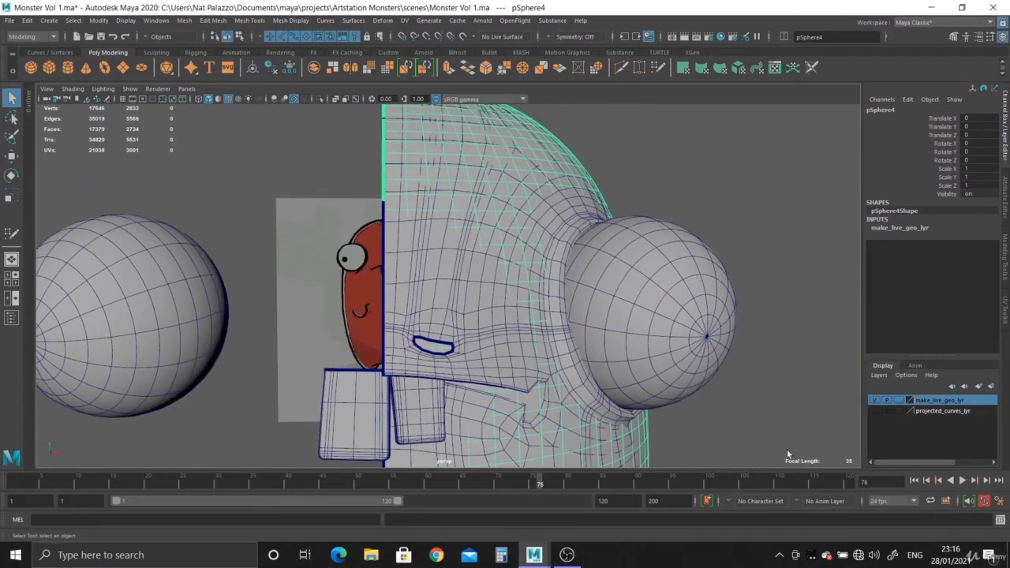
click(876, 401)
- Duplicate the body half in place
click(455, 273)
alt+right_drag(455, 273, 340, 243)
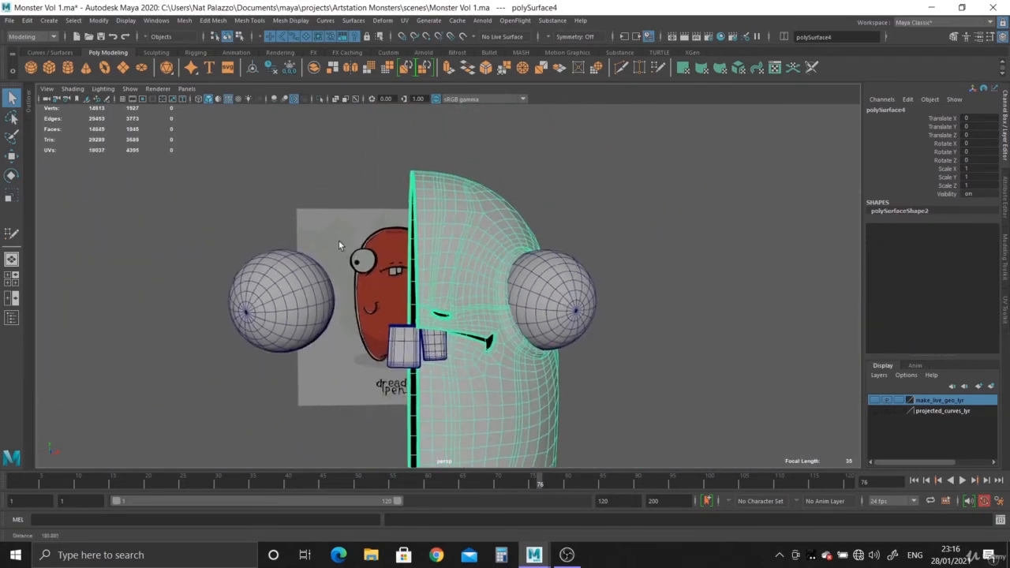
alt+drag(340, 243, 421, 281)
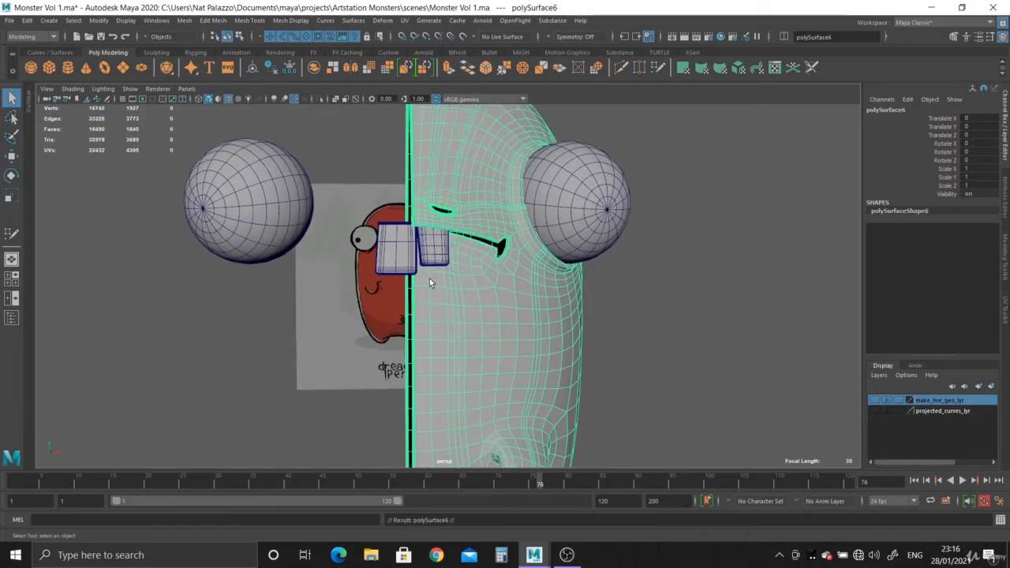
- Move the duplicate aside to check it against the original body half, and undo the move
key(w)
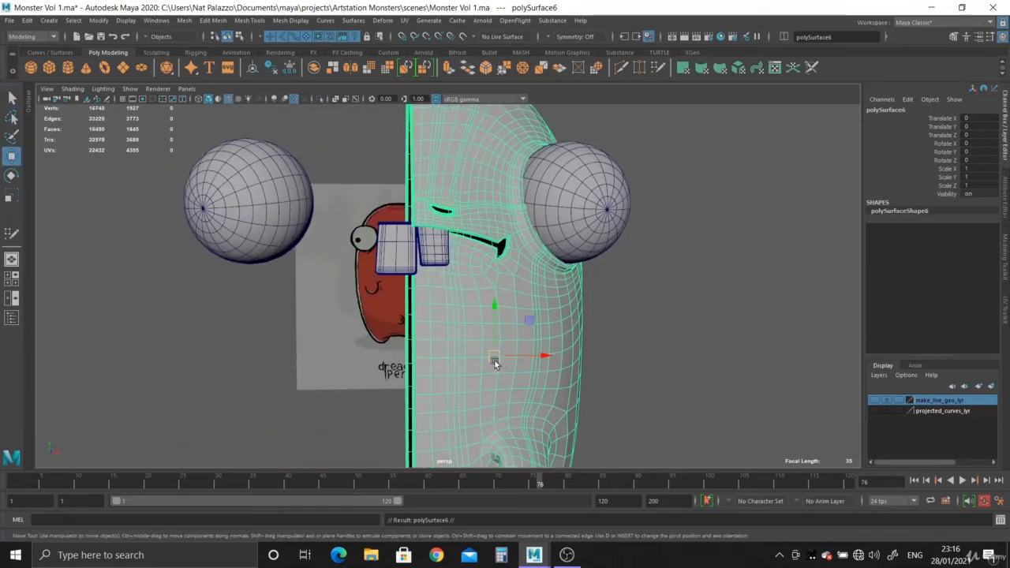
drag(495, 357, 380, 326)
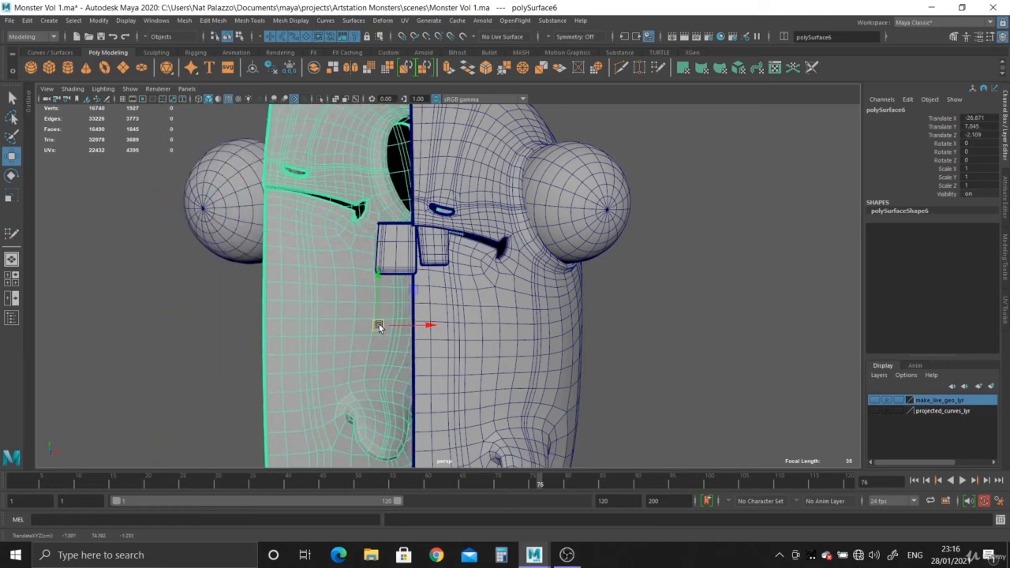
key(ctrl+z)
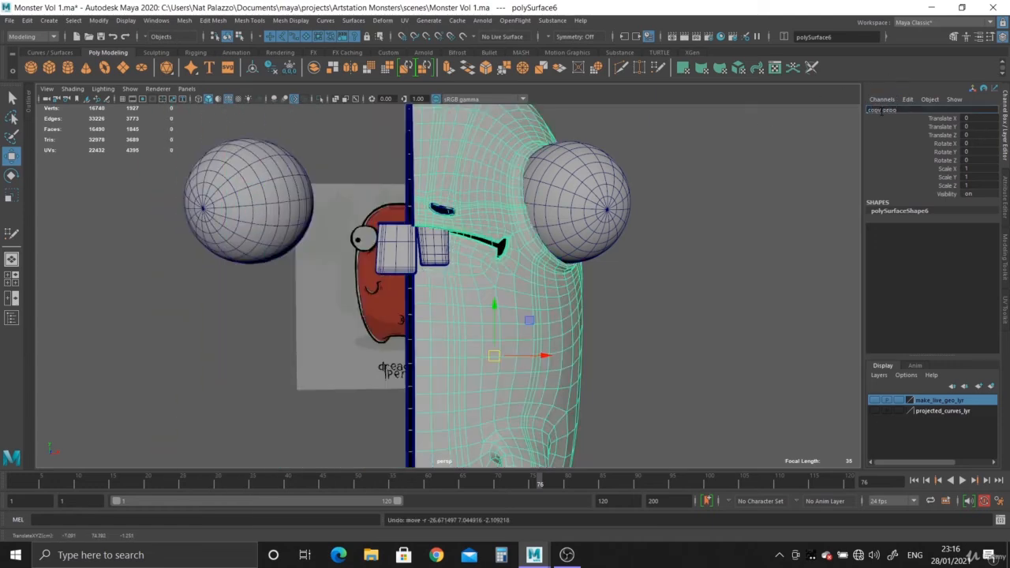
- Rename the duplicated body half copy_gepmetry
text(y)
key(Return)
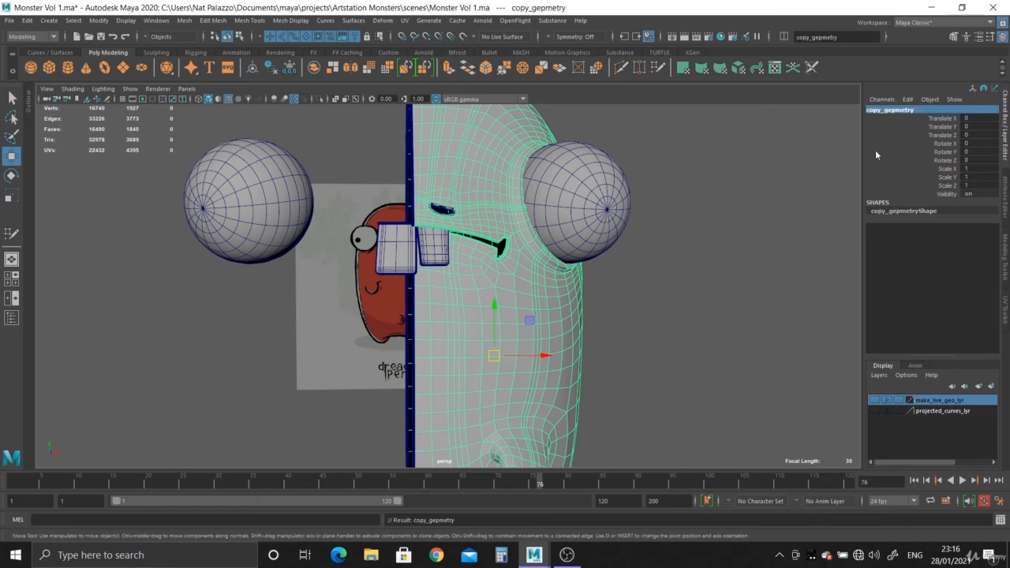
- Try shifting the renamed copy off the original body half, and undo that shift
alt+drag(373, 235, 465, 207)
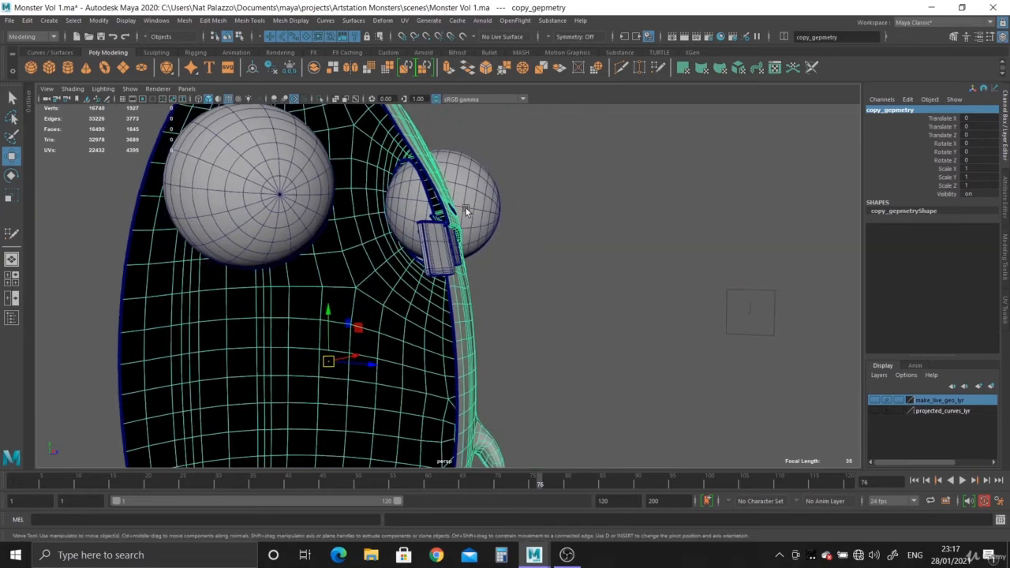
scroll(505, 353, up, 3)
alt+drag(505, 353, 370, 360)
scroll(414, 358, down, 1)
key(ctrl+z)
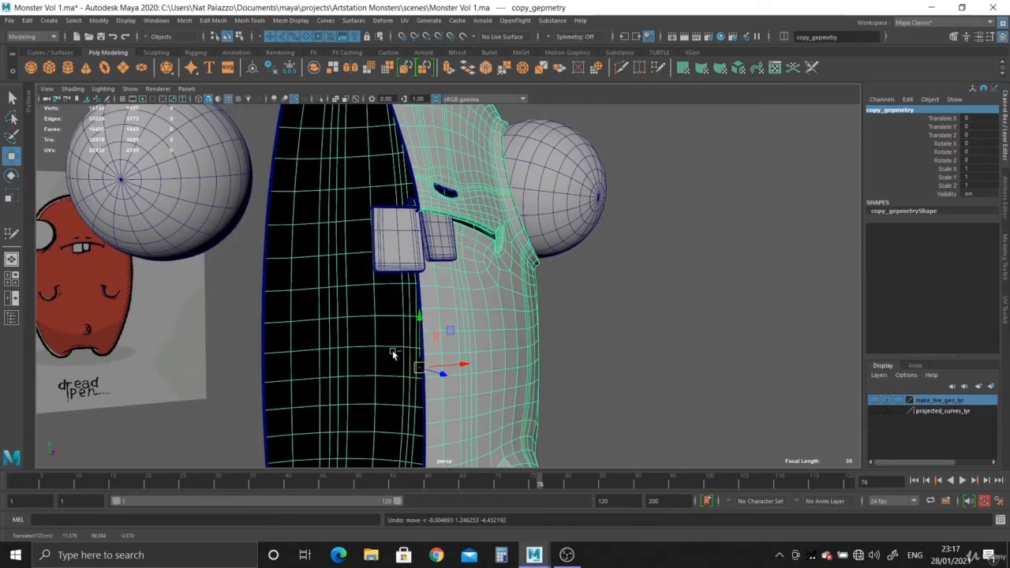
- Make copy_gepmetry the live surface and select the original body half polySurface4
click(464, 38)
alt+drag(626, 314, 547, 317)
click(510, 316)
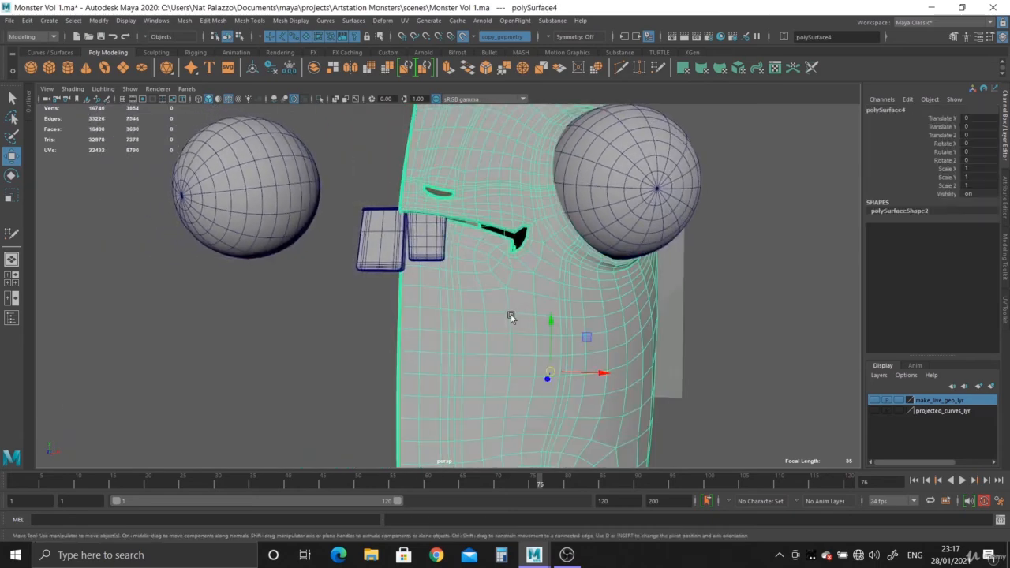
alt+drag(492, 345, 501, 322)
scroll(503, 324, up, 2)
alt+middle_drag(515, 325, 518, 349)
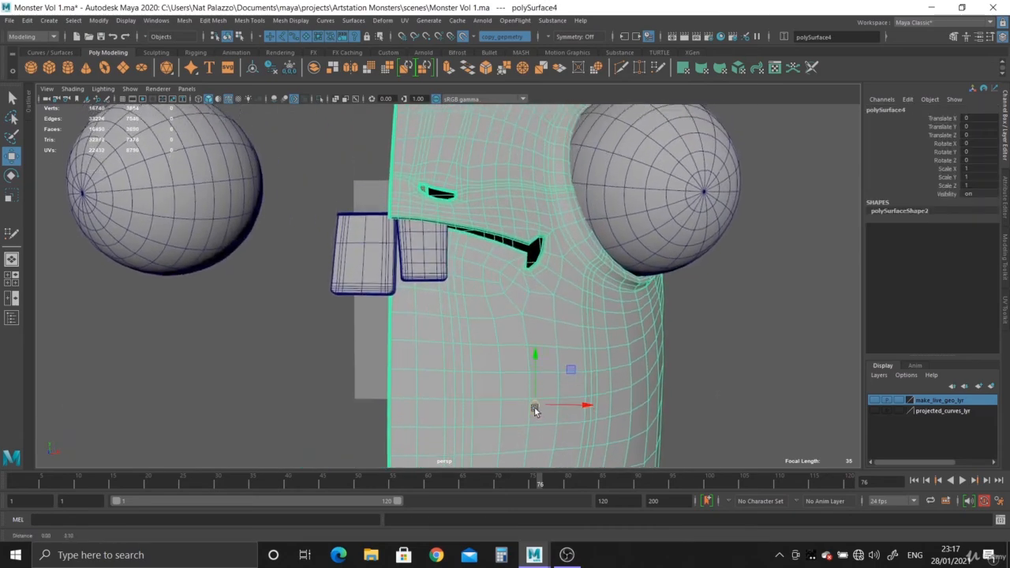
scroll(549, 324, up, 1)
- Adjust the Quad Draw brush radius and relax the topology between the nostril and the eye socket
click(658, 69)
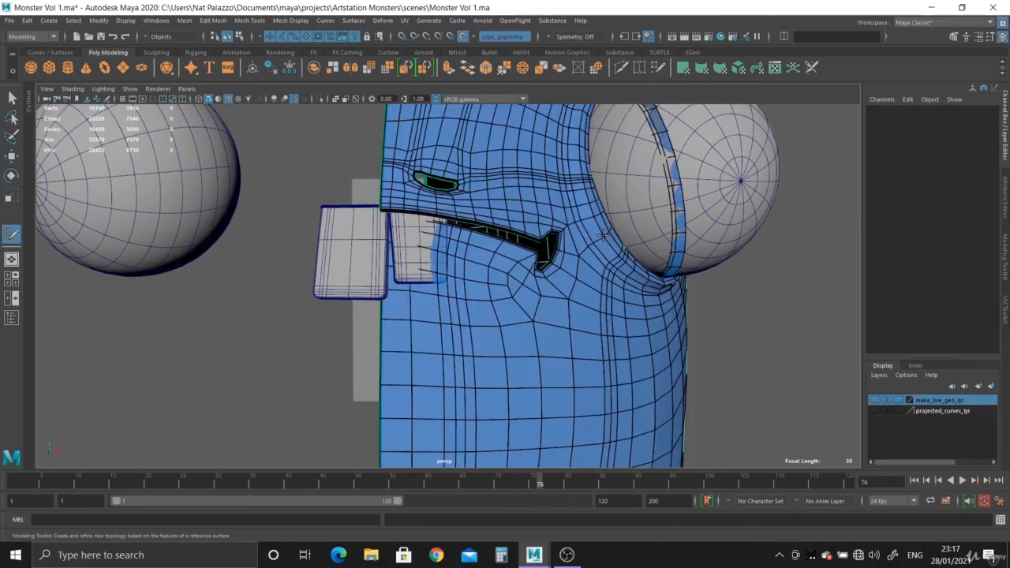
alt+shift+middle_drag(515, 223, 521, 379)
scroll(489, 245, up, 2)
scroll(520, 340, up, 1)
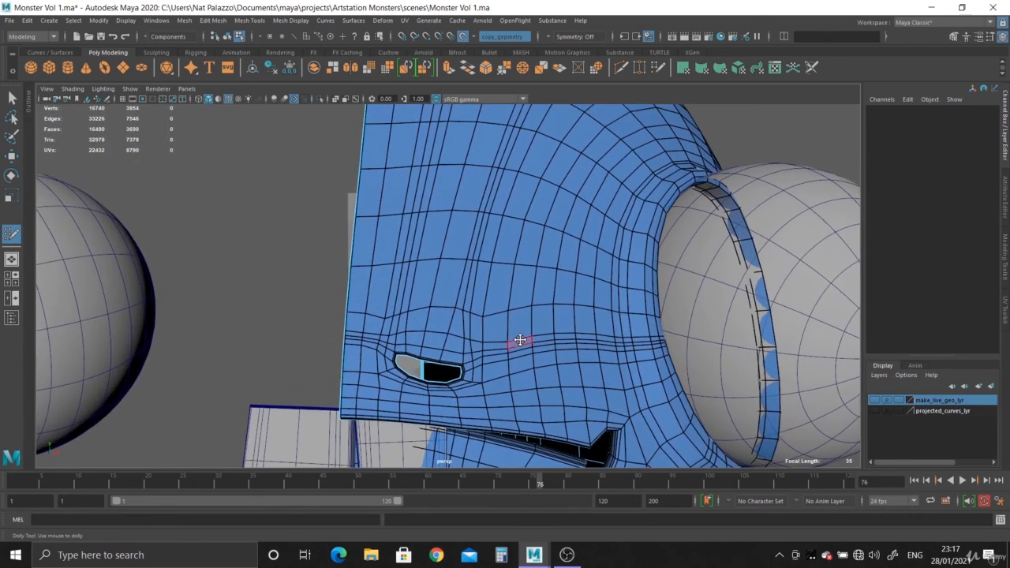
key(b)
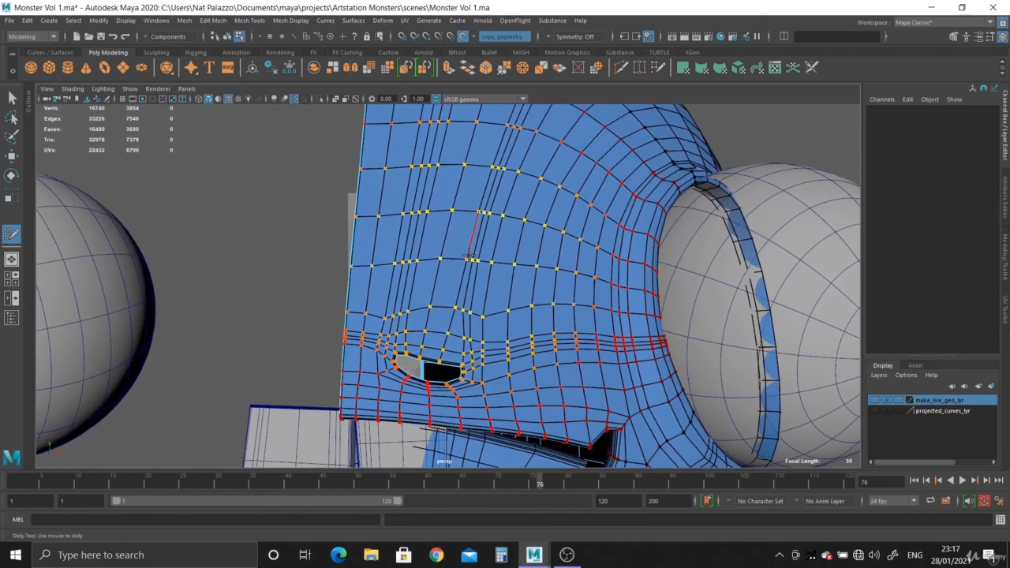
drag(471, 257, 253, 240)
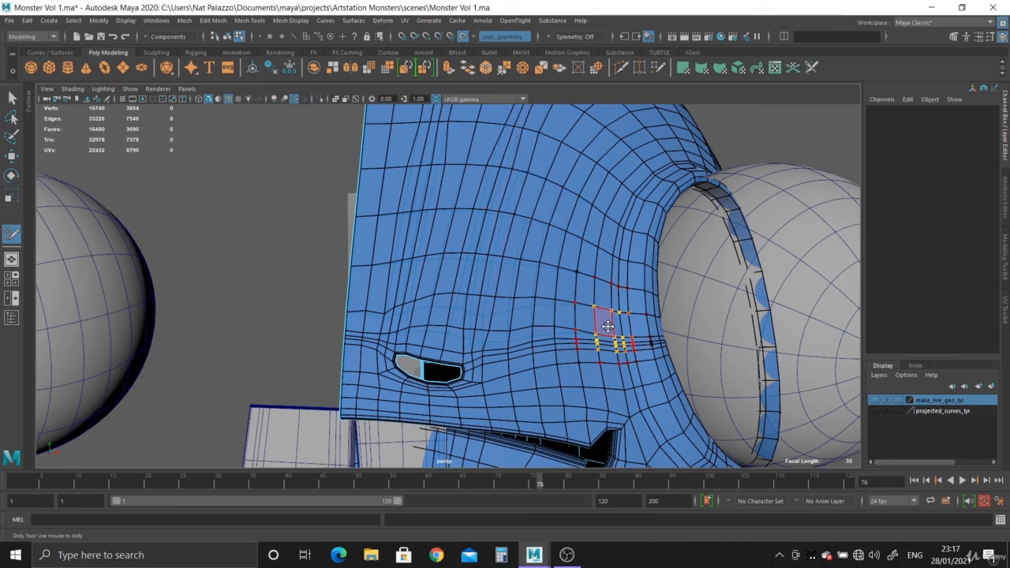
alt+right_drag(627, 347, 417, 279)
alt+middle_drag(417, 279, 442, 258)
- Relax the edge spacing across the face above the nostril and up to the forehead with Quad Draw
alt+right_drag(441, 259, 531, 361)
mouse_move(507, 309)
alt+middle_down()
mouse_move(508, 323)
mouse_move(522, 322)
alt+middle_up()
alt+right_drag(493, 311, 512, 318)
alt+middle_drag(509, 306, 509, 344)
alt+right_drag(509, 344, 454, 152)
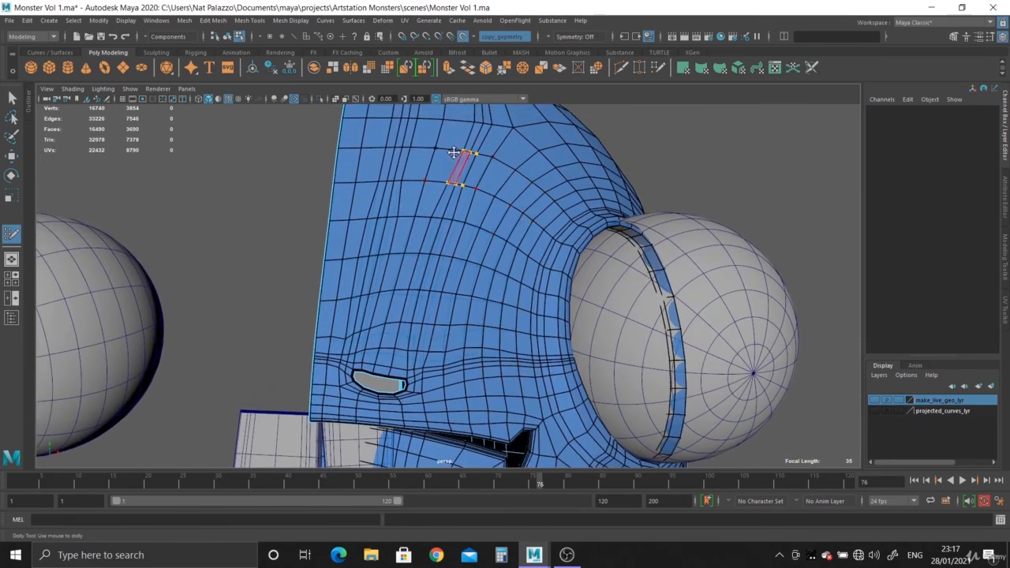
alt+right_drag(612, 337, 509, 277)
mouse_move(509, 257)
alt+mouse_down()
mouse_move(374, 226)
mouse_move(505, 256)
alt+mouse_up()
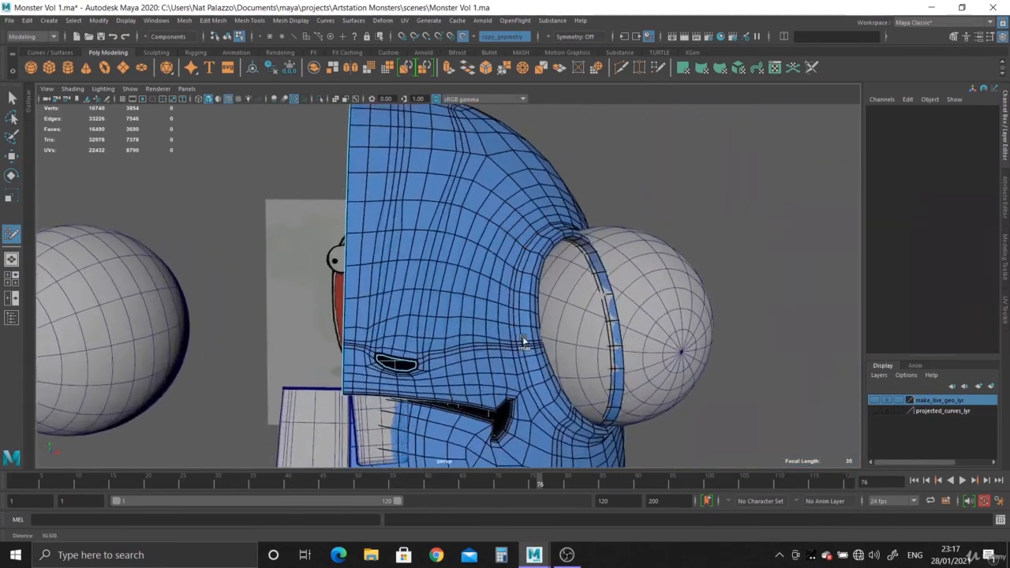